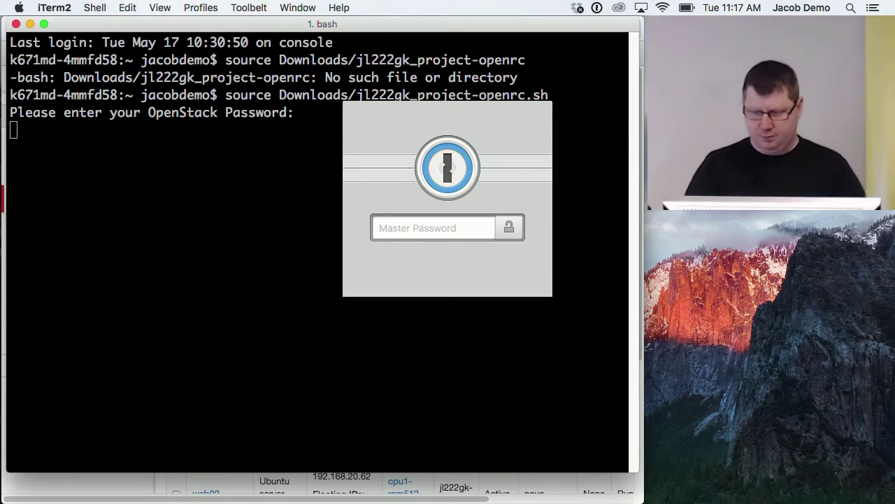
Unlock 1Password, find 'jl22' and fill the Labcloudftk OpenStack password into the openrc prompt.
text(••••••••)
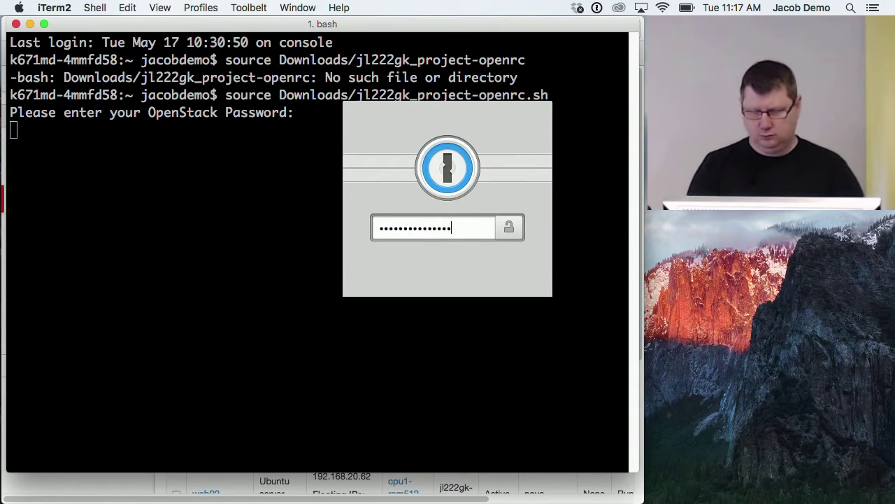
key(Return)
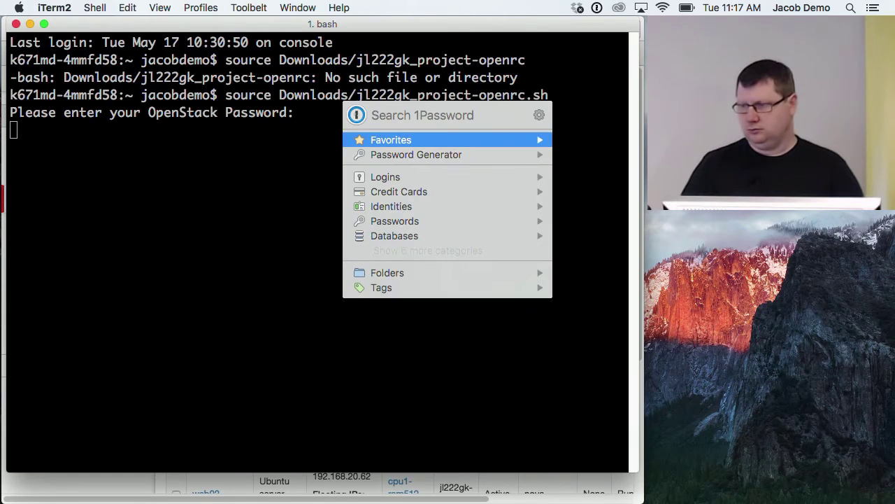
text(jl22)
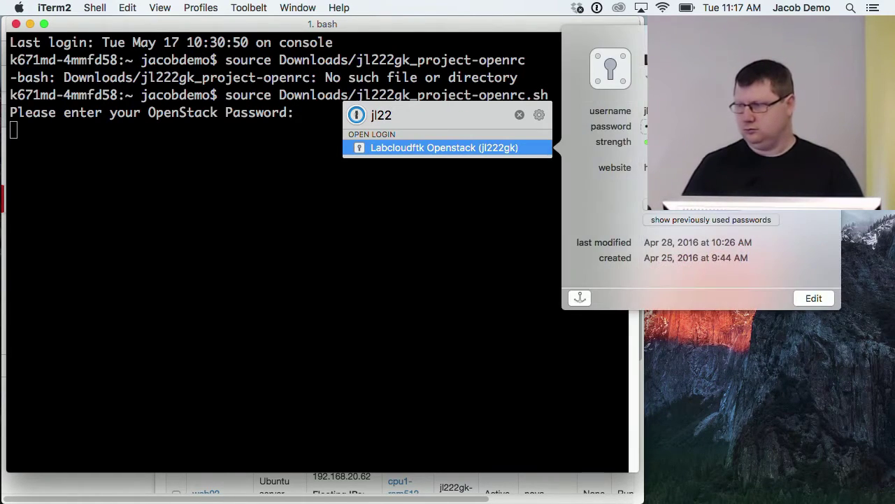
key(Return)
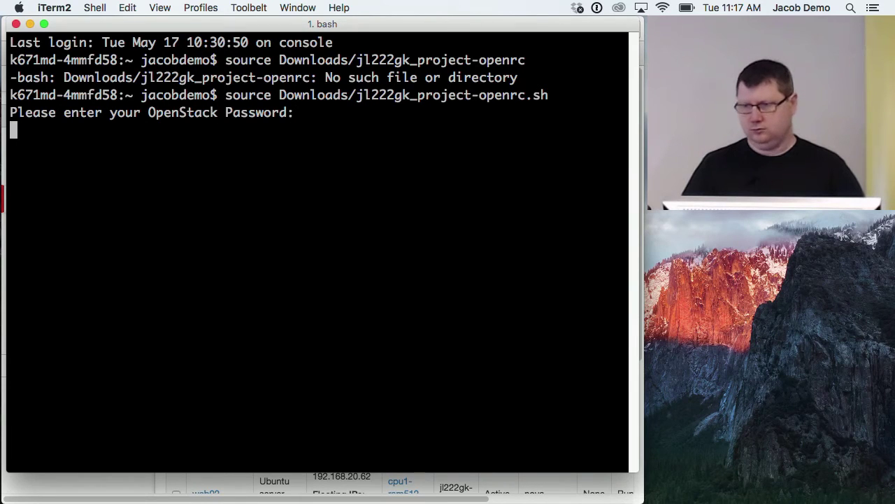
key(Return)
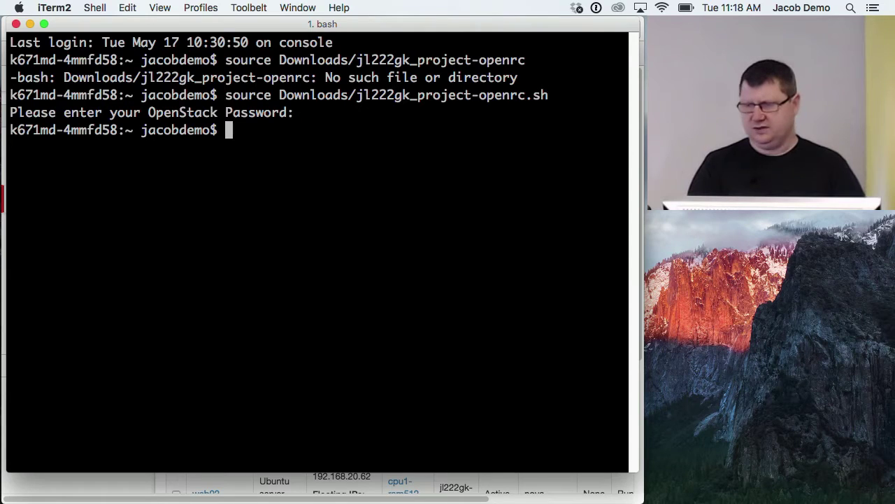
List the OpenStack servers, retarget the recalled nova get-password command to mw-fs01, and minimize the terminal.
text(opens)
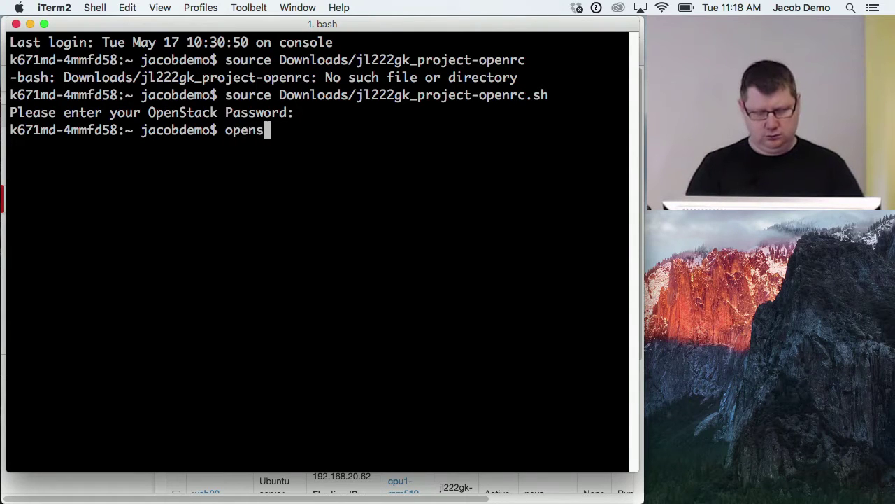
text(tack server )
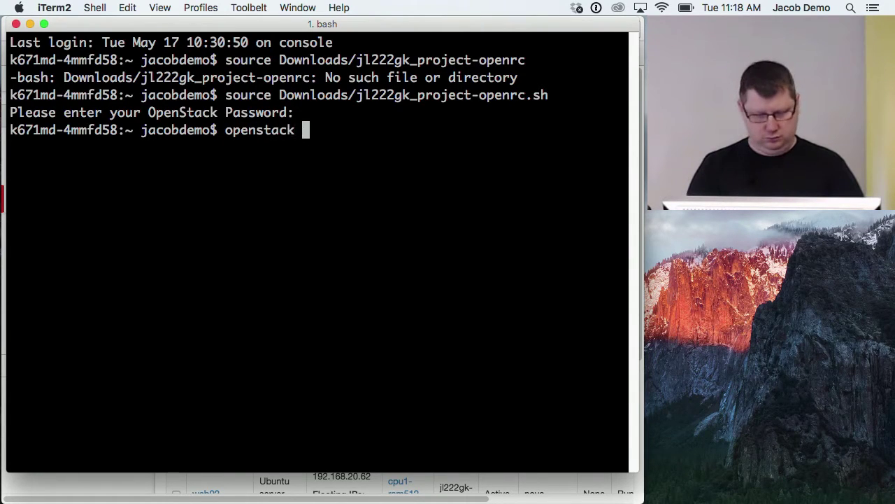
text(list)
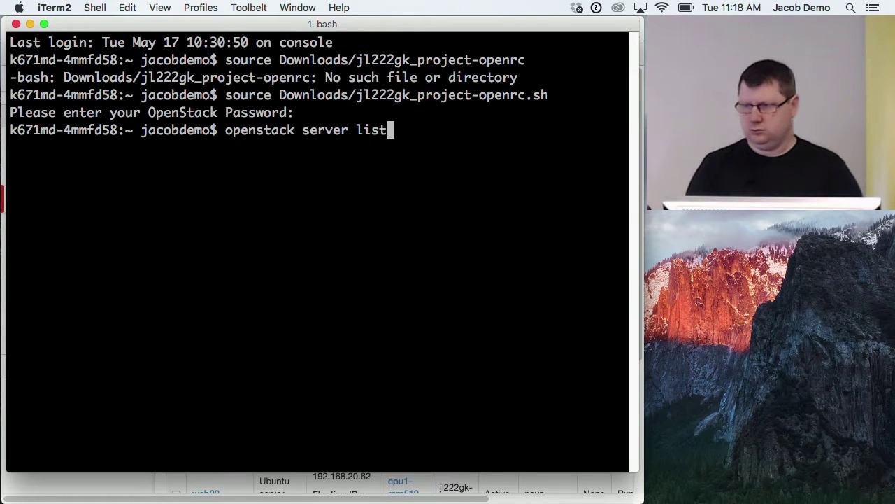
key(Return)
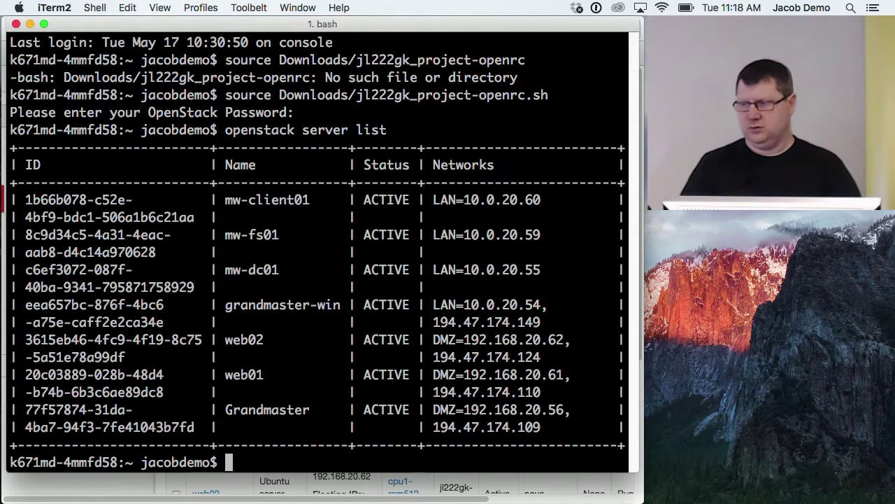
key(Up)
key(Up)
key(Up)
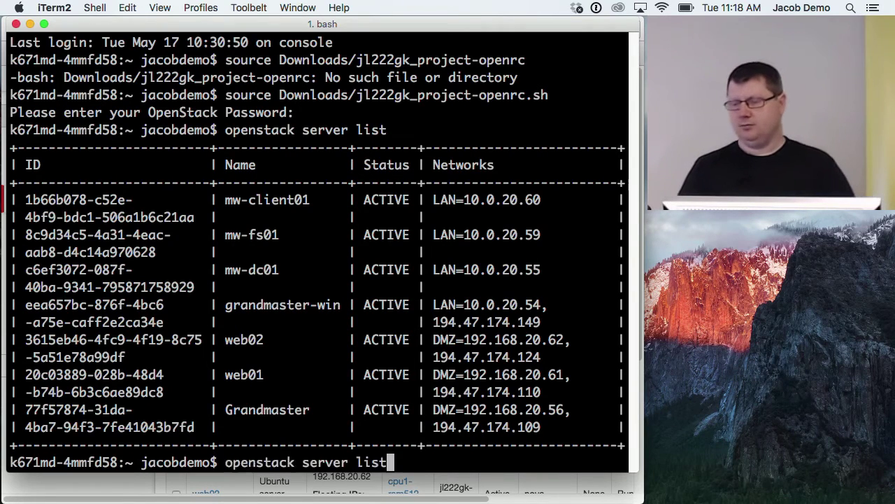
key(Up)
key(Up)
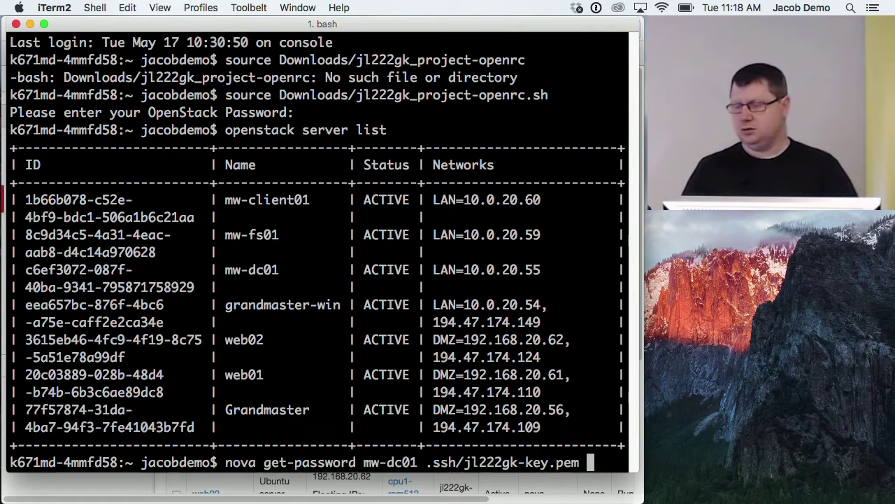
key(Left)
key(Left)
key(Left)
key(Left)
key(Left)
key(Left)
key(Left)
key(Left)
key(Left)
key(Left)
key(Left)
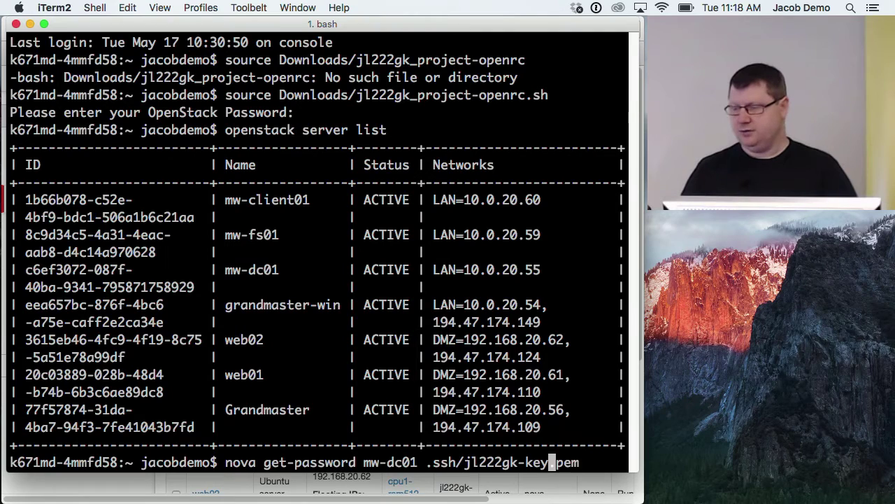
key(Left)
key(Left)
key(Left)
key(Left)
key(Left)
key(Left)
key(Left)
key(Left)
key(Left)
key(Left)
key(Left)
key(Left)
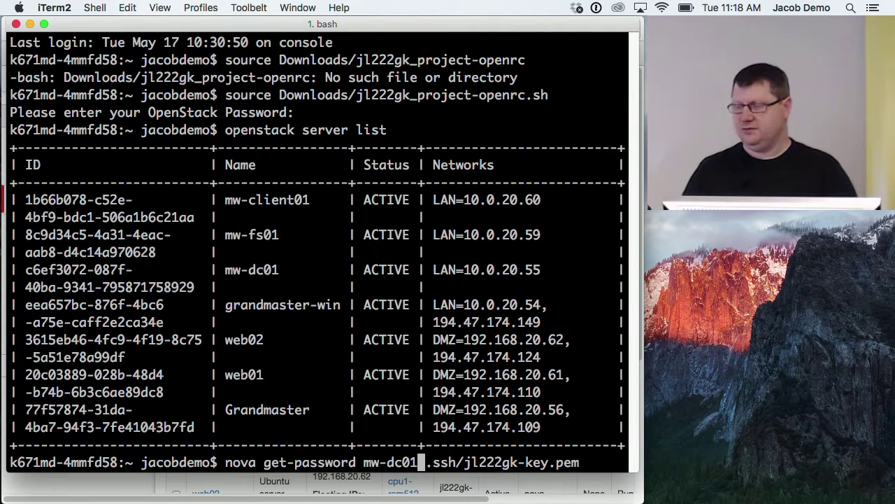
key(BackSpace)
key(BackSpace)
key(BackSpace)
key(BackSpace)
key(BackSpace)
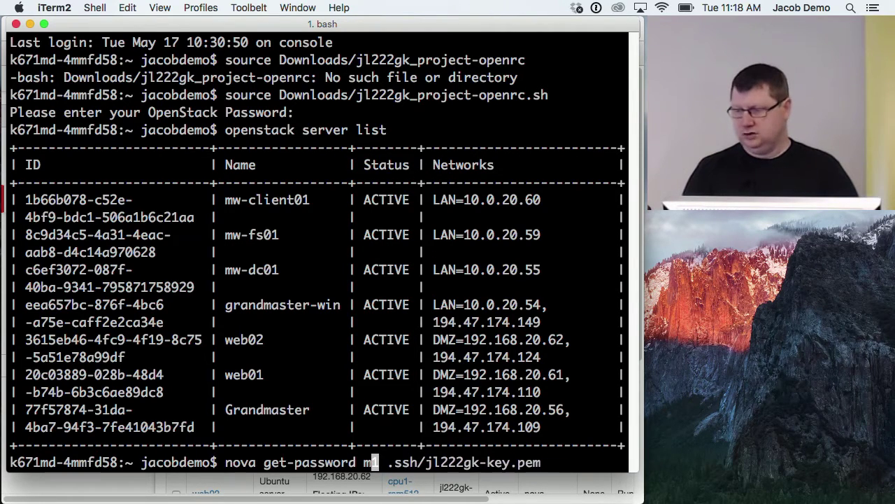
key(Delete)
key(BackSpace)
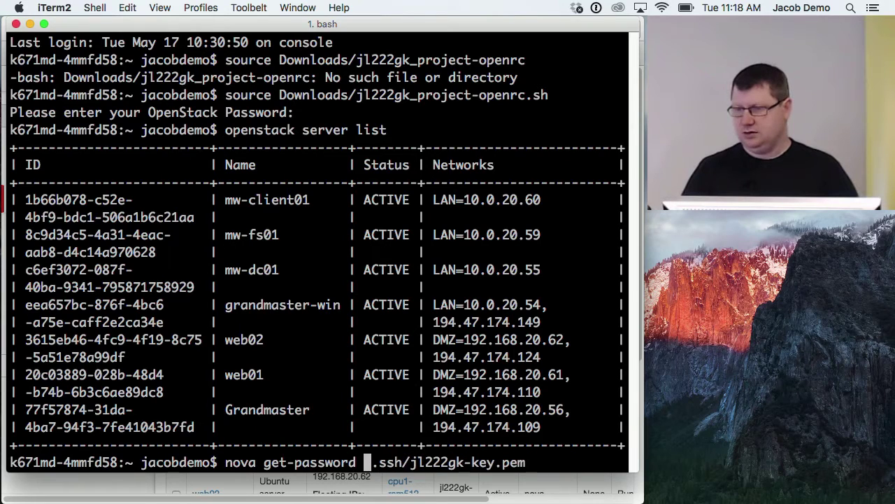
text(mw-fs)
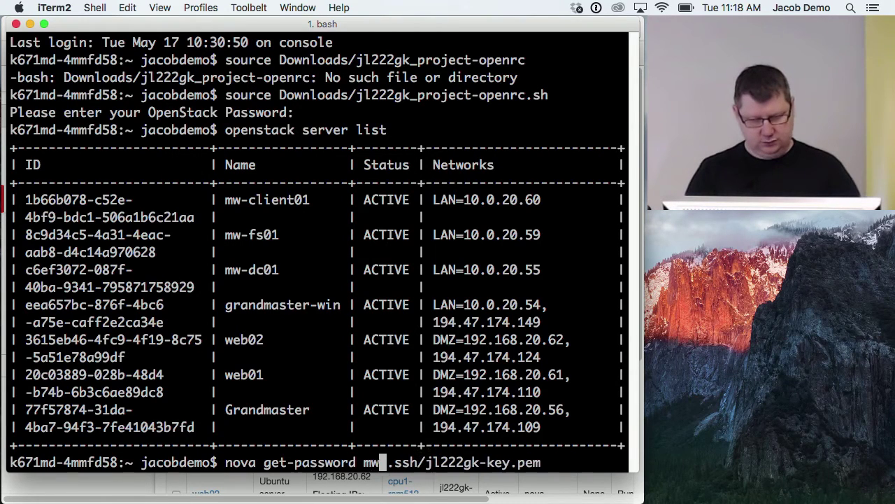
text(01)
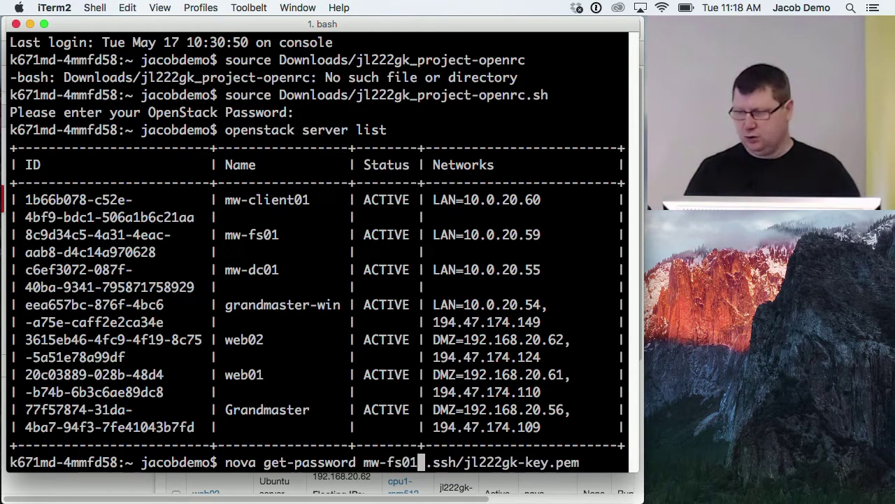
double_click(393, 26)
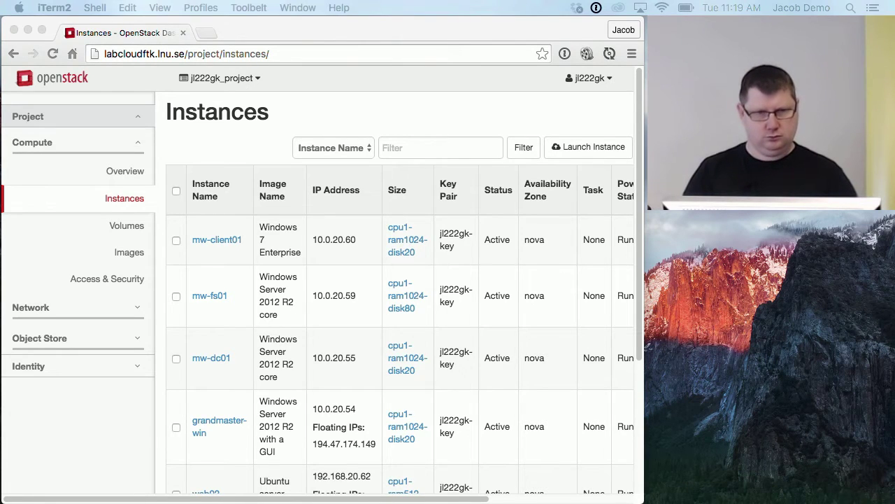
Switch between the terminal, the OpenStack Instances page and Microsoft Remote Desktop, leaving Remote Desktop in front.
key(super+n)
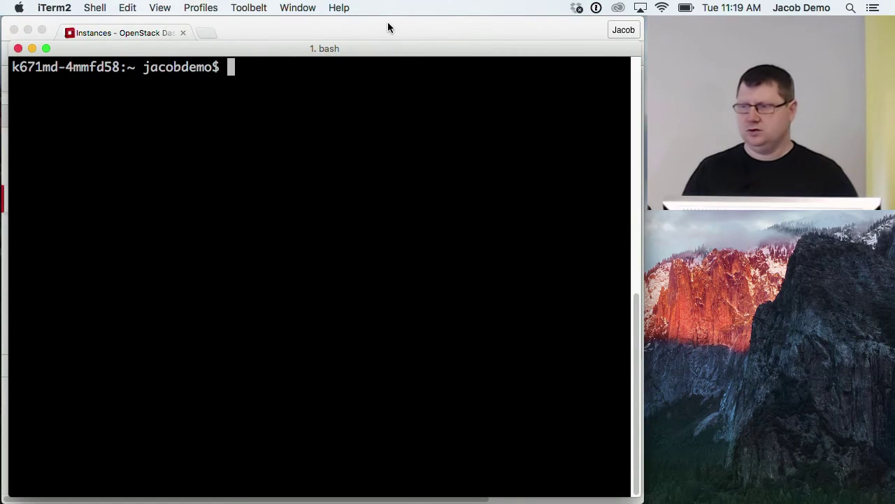
click(388, 23)
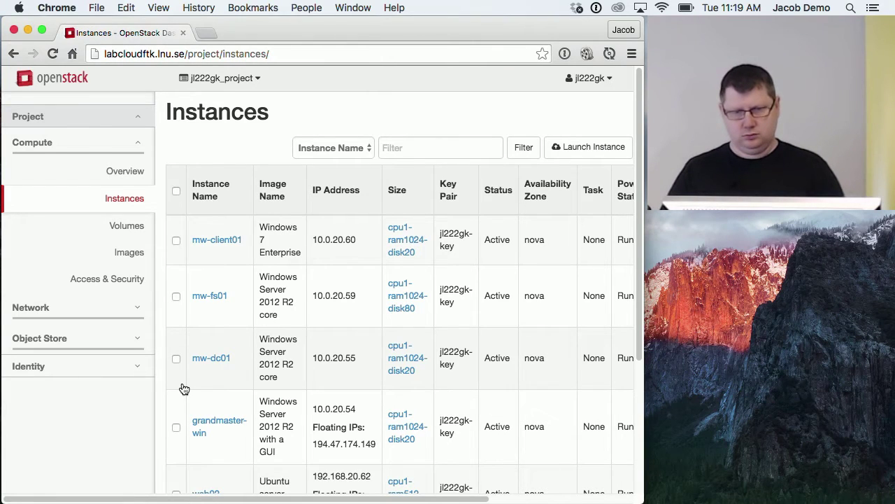
key(super+Tab)
click(452, 88)
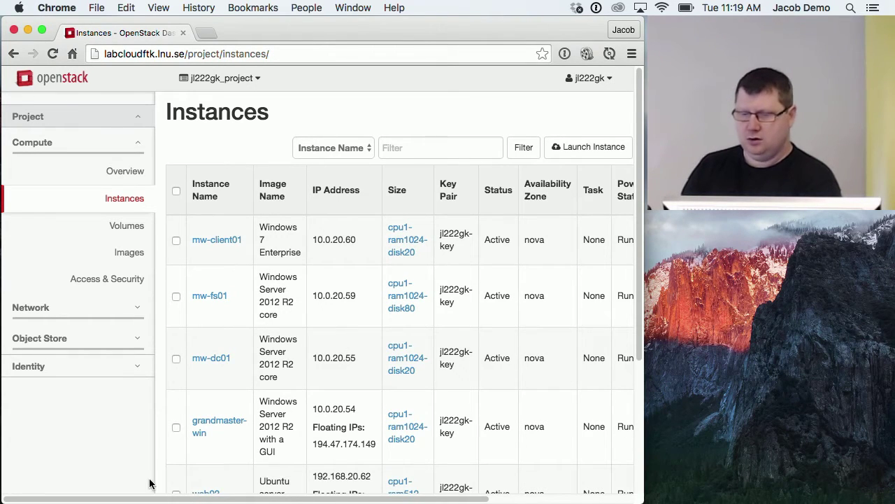
key(super+Tab)
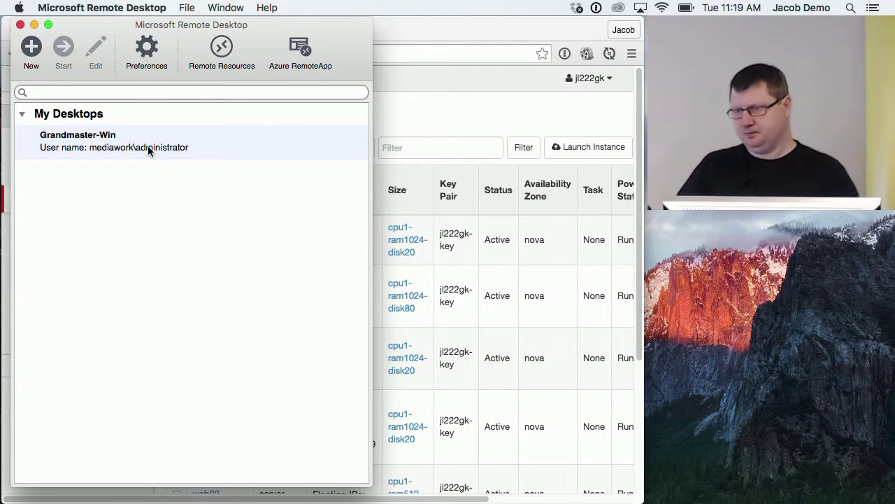
Connect to the saved Grandmaster-Win desktop, accepting its unverified certificate.
click(149, 146)
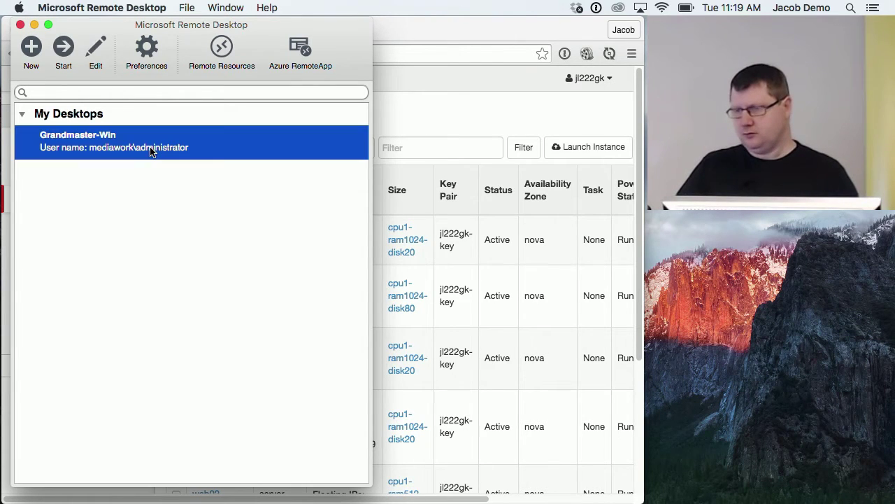
double_click(188, 154)
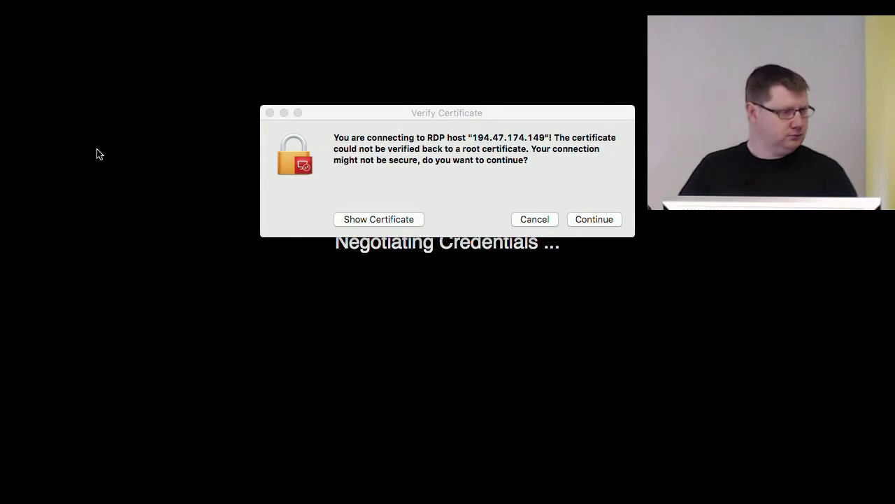
click(591, 219)
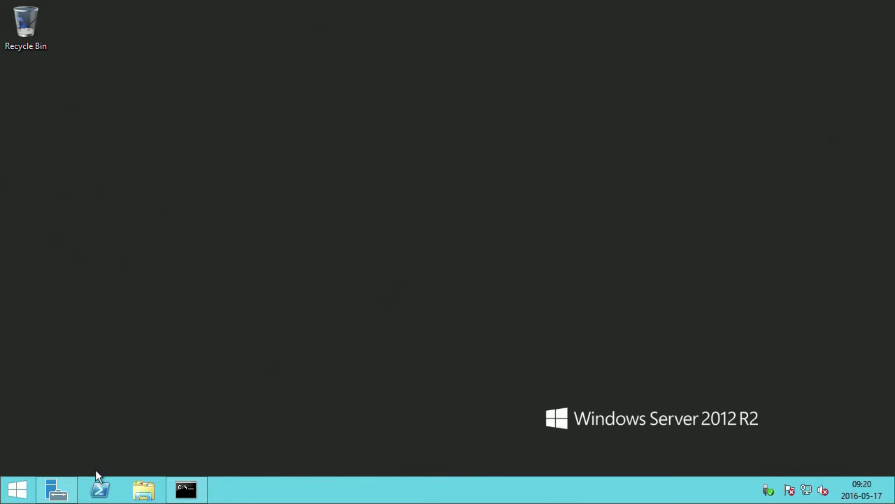
Bring up Server Manager's Local Server view on the remote server.
click(49, 494)
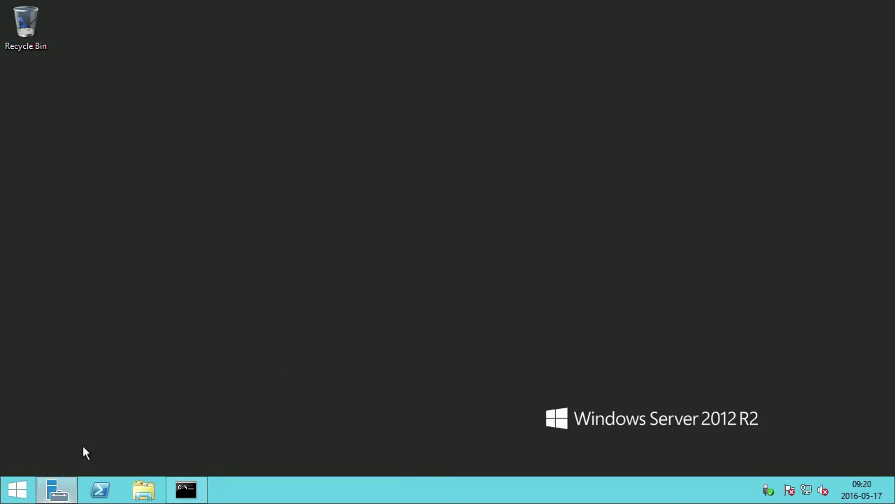
click(52, 491)
click(57, 490)
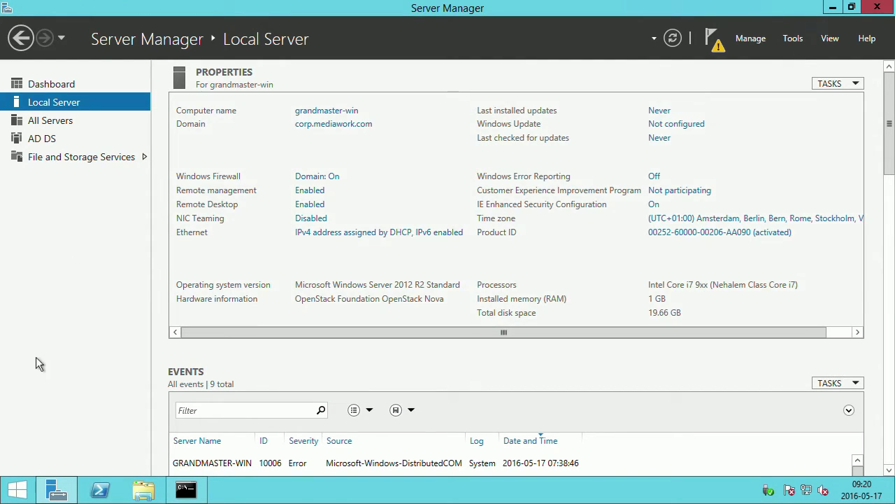
Search 'remo' from Start to find Remote Desktop Connection.
click(21, 492)
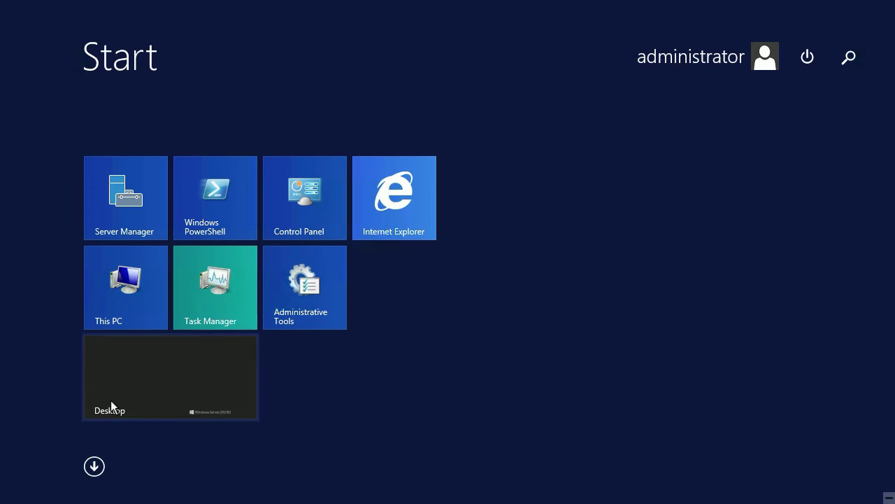
text(rem)
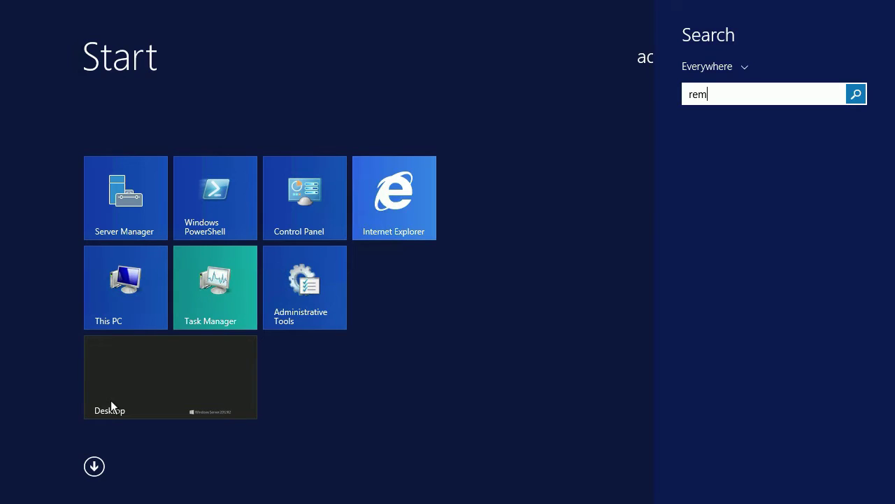
text(o)
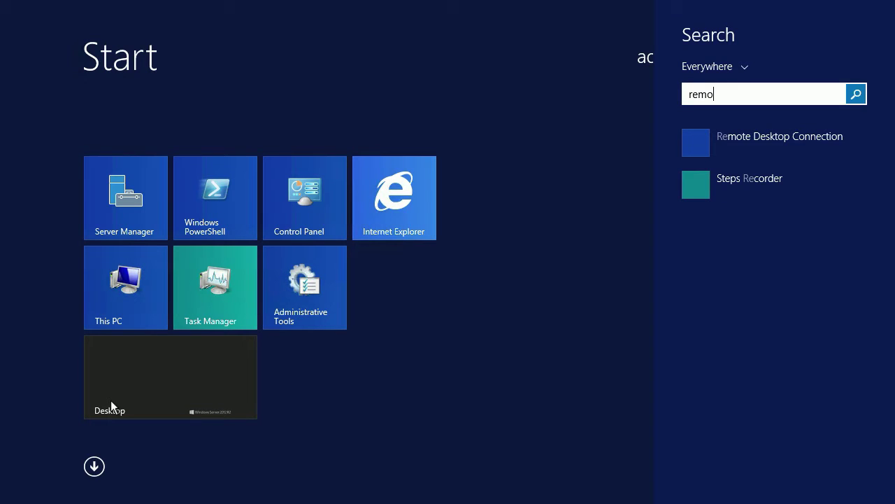
key(Down)
Launch Remote Desktop Connection and change the computer address to 10.0.20.59, checking the OpenStack instance list.
click(705, 136)
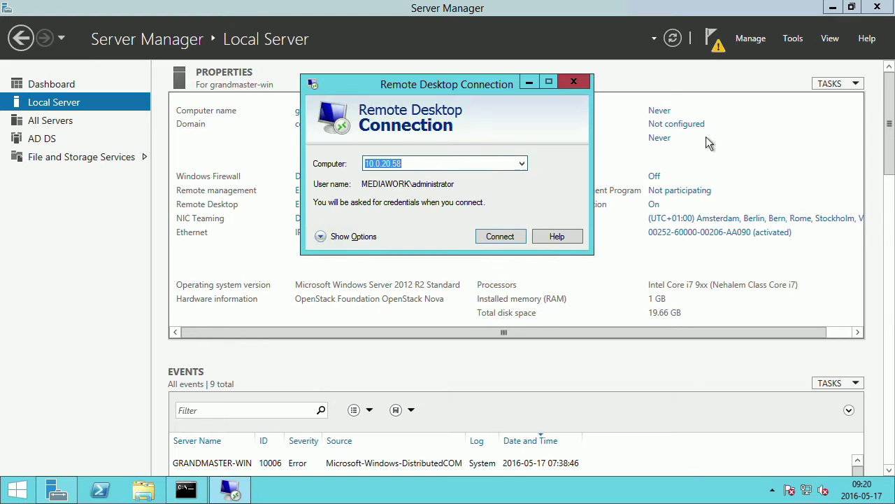
click(427, 162)
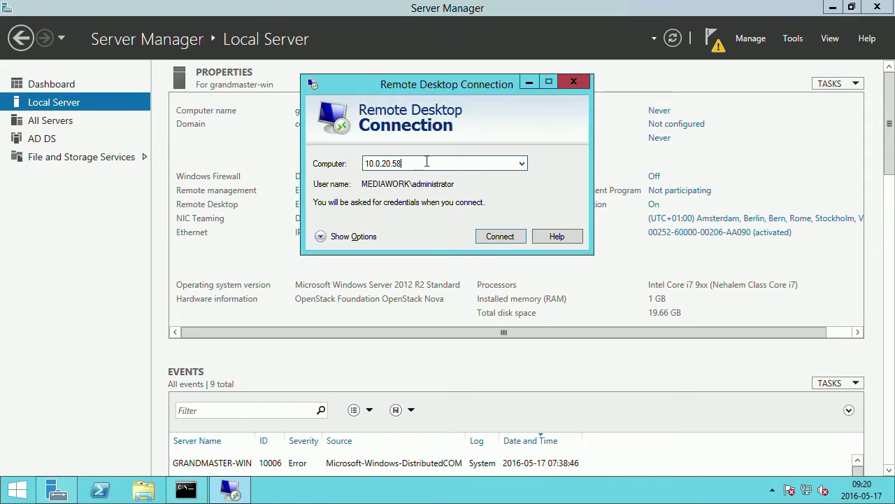
key(BackSpace)
key(BackSpace)
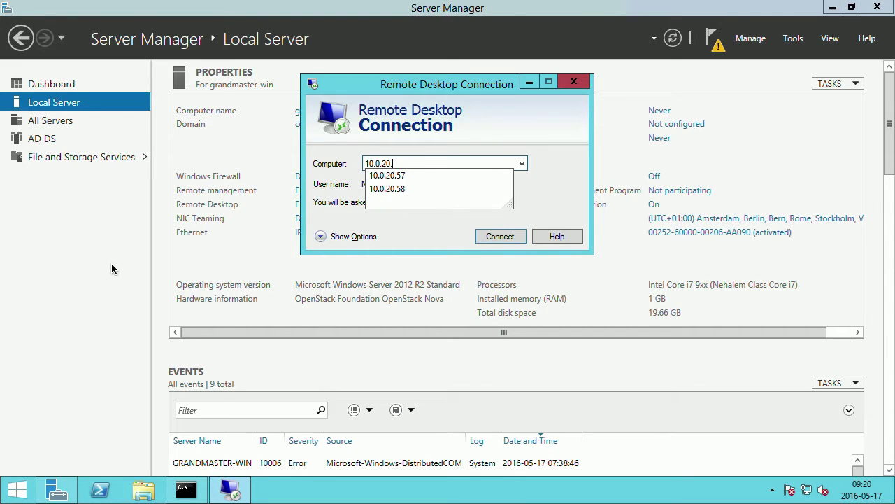
key(ctrl+Left)
click(523, 114)
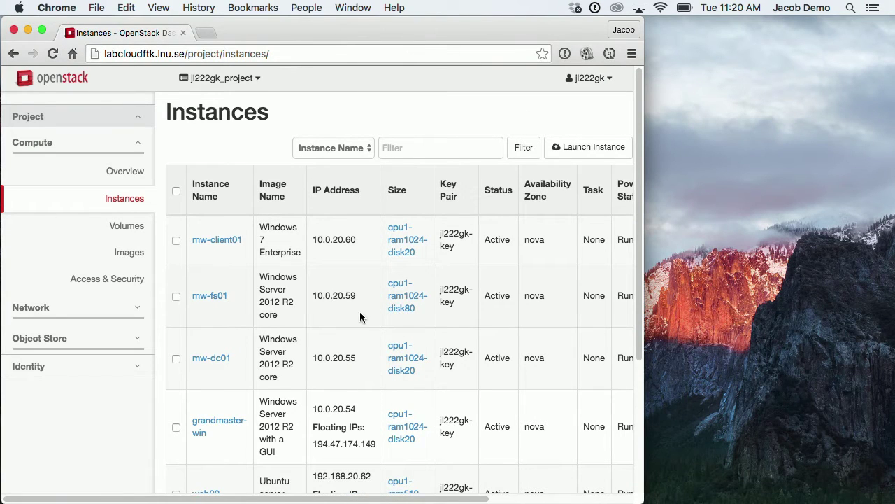
scroll(356, 309, right, 5)
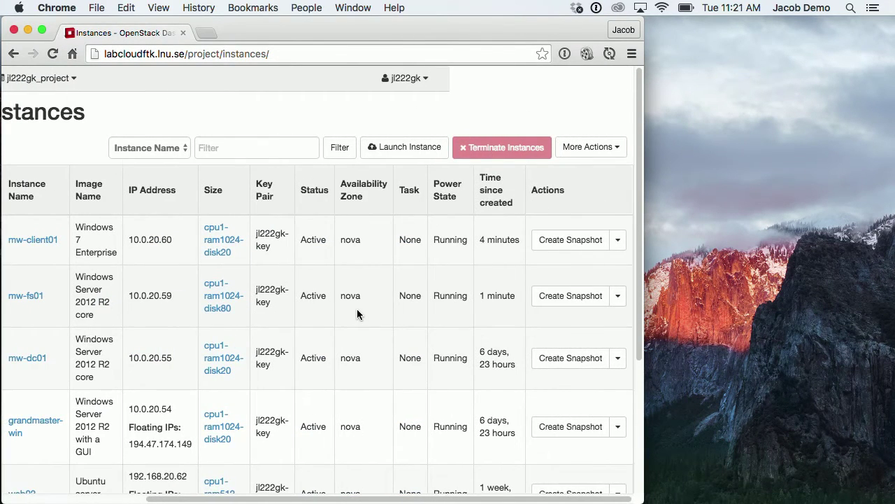
key(ctrl+Right)
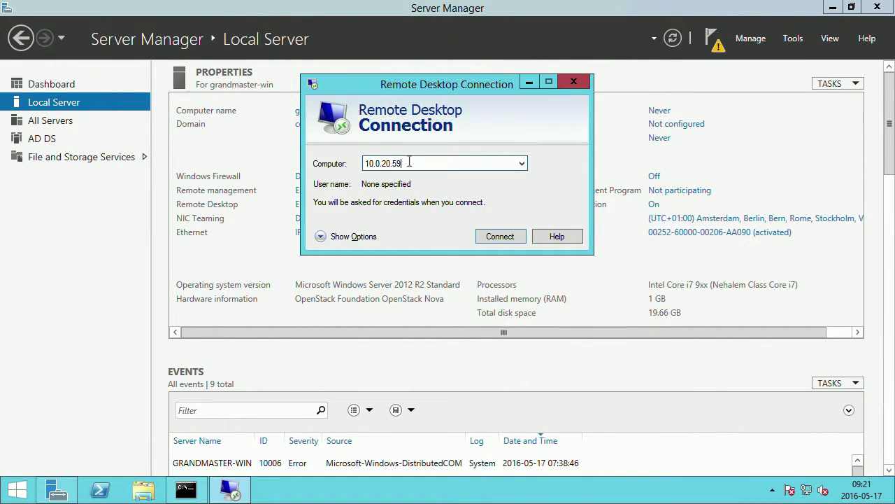
Connect to 10.0.20.59 with another account, entering admin and the pasted password.
click(500, 237)
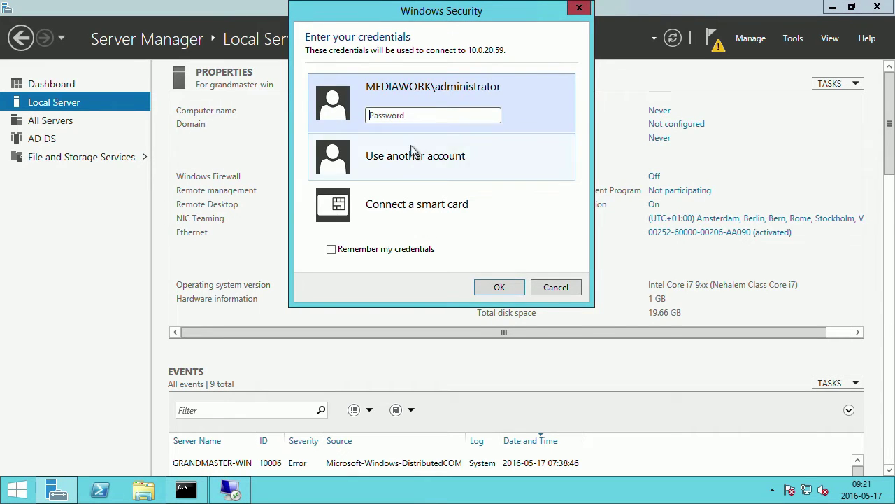
click(414, 147)
text(admin)
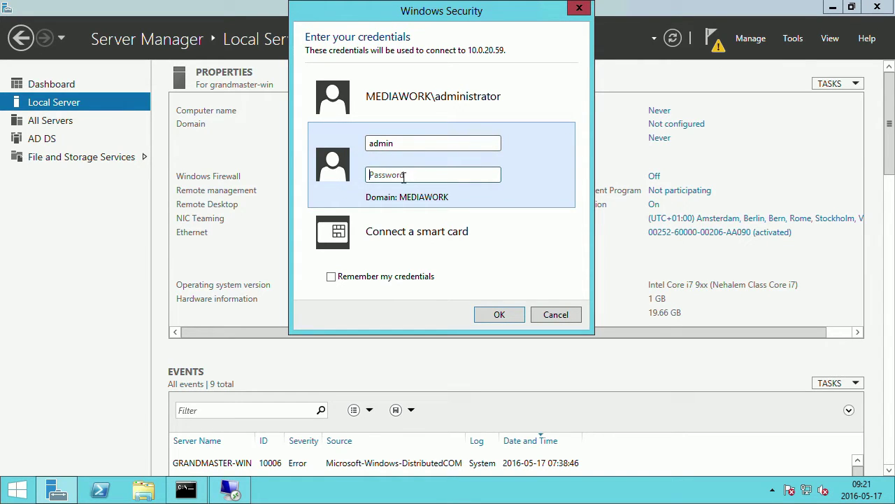
key(super)
key(super)
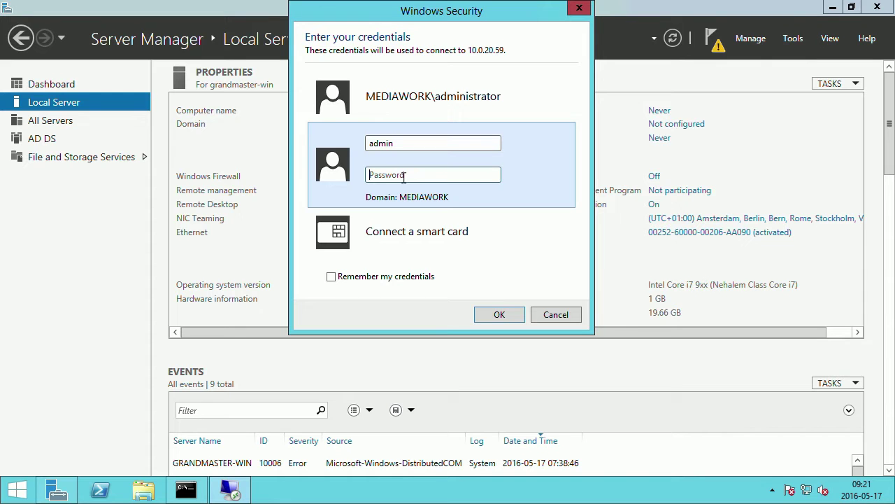
key(ctrl+v)
key(Return)
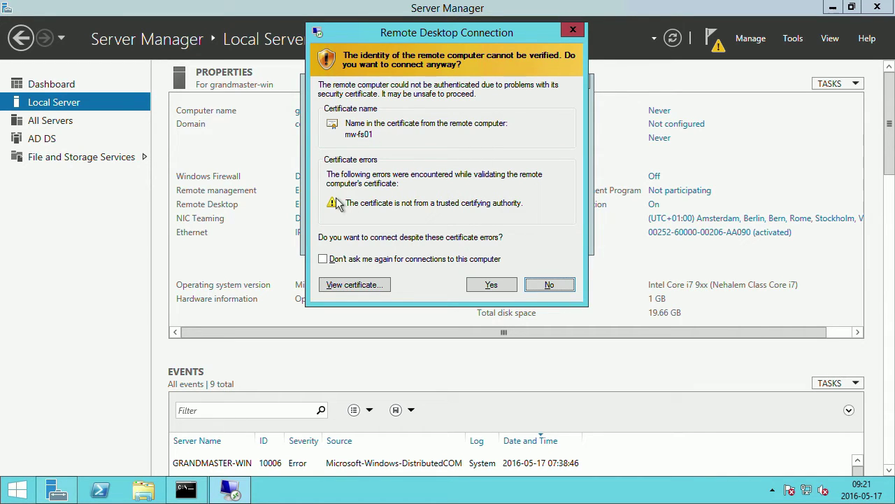
Accept the mw-fs01 certificate and reset the administrator password with net user administrator *.
click(488, 289)
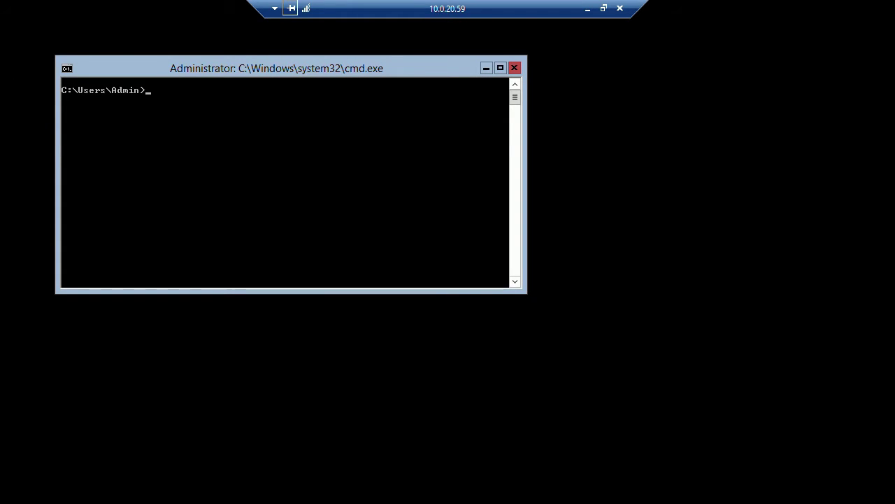
drag(127, 68, 158, 116)
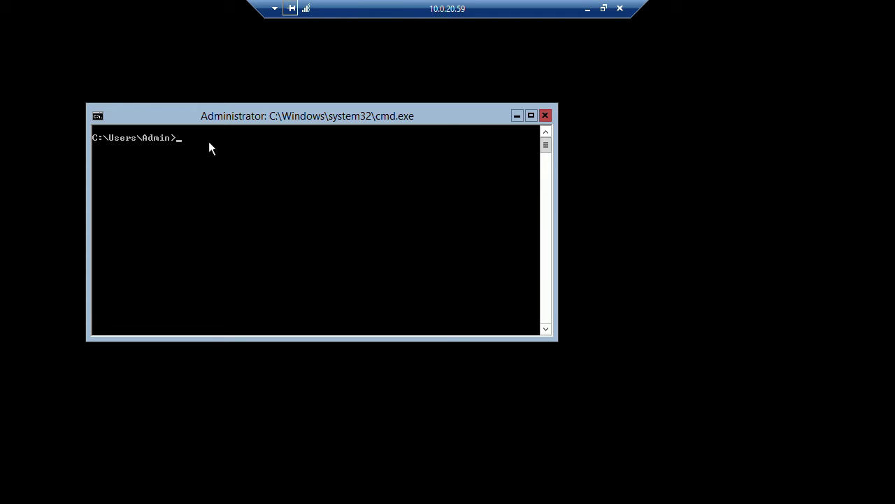
text(n)
text(et user administrator *)
key(Return)
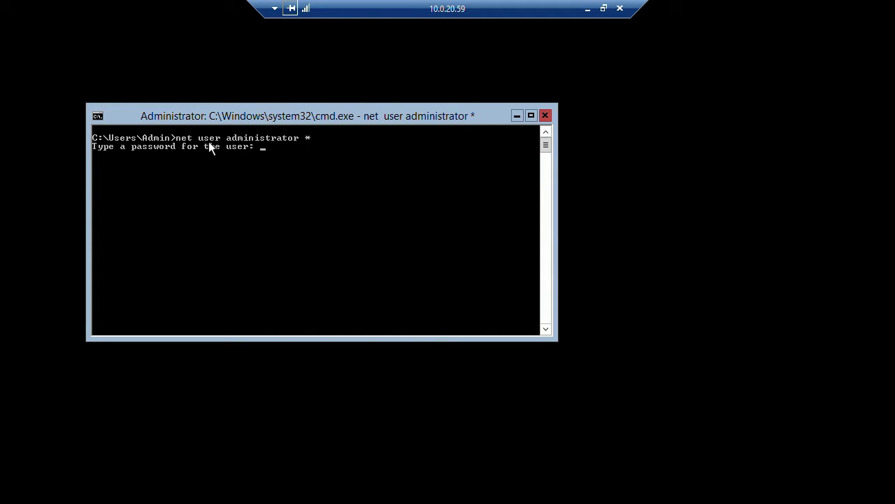
key(Return)
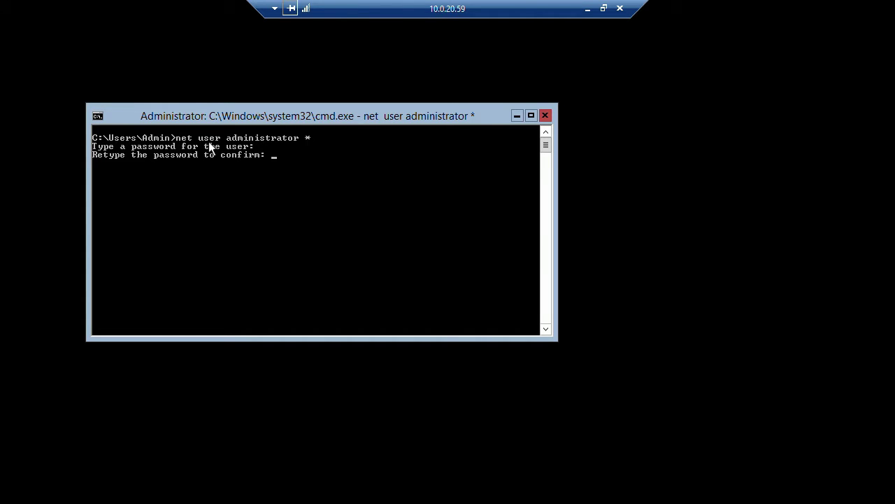
key(Return)
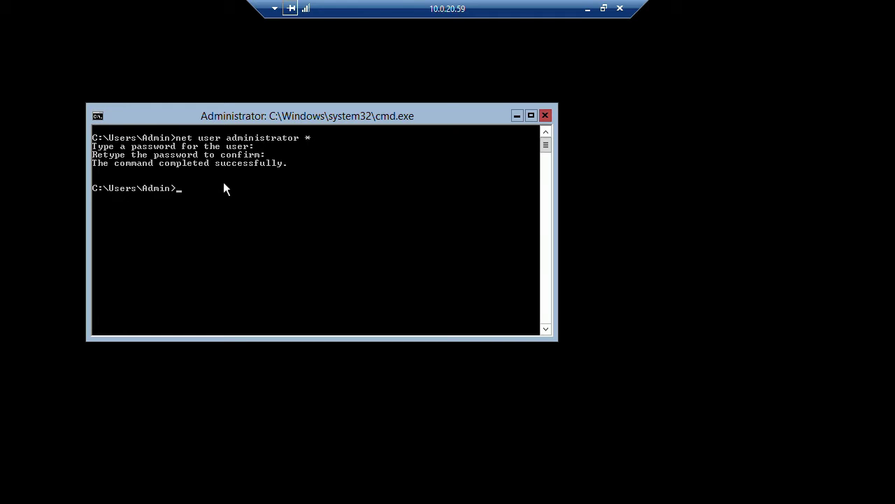
Review the network configuration with ipconfig, then launch sconfig.
text(ipconfig /all)
key(Return)
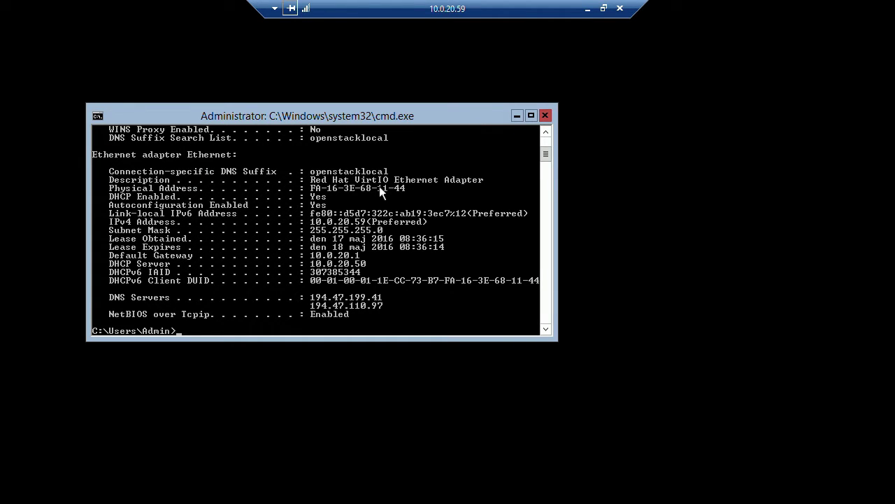
text(sconfig)
key(Return)
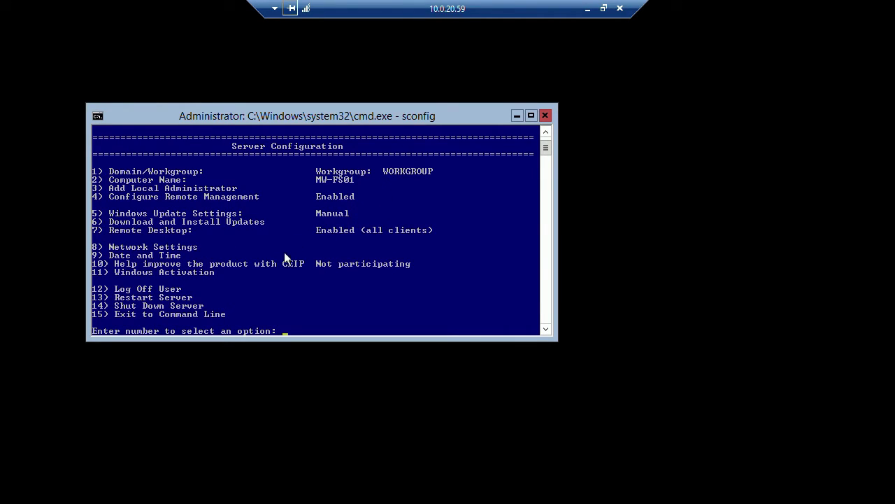
In sconfig, go to Network Settings, adapter 10, Set DNS Servers.
text(8)
key(Return)
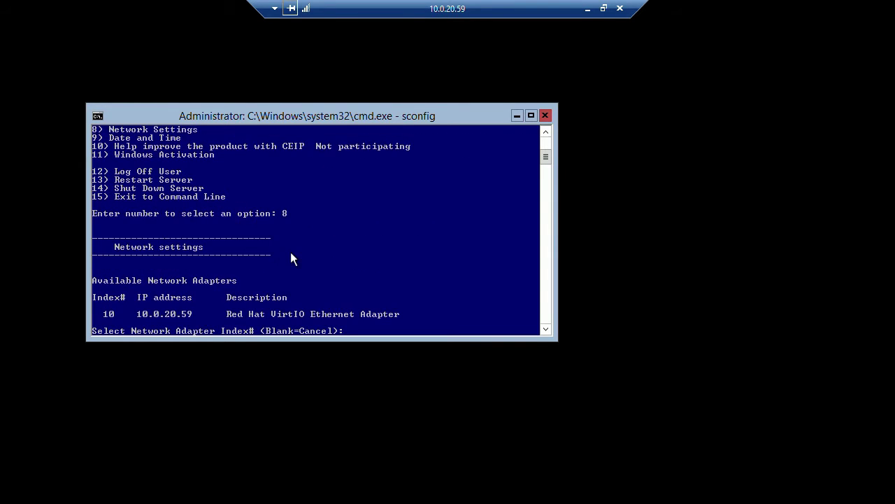
text(10)
key(Return)
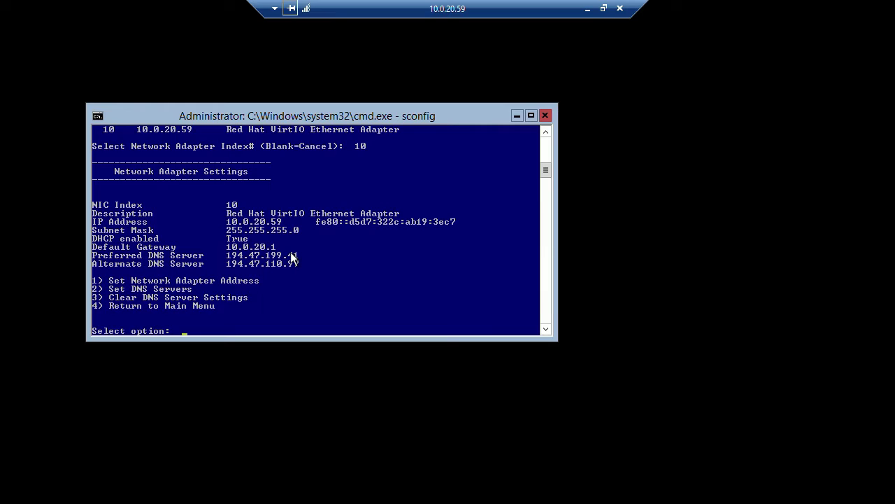
text(2)
key(Return)
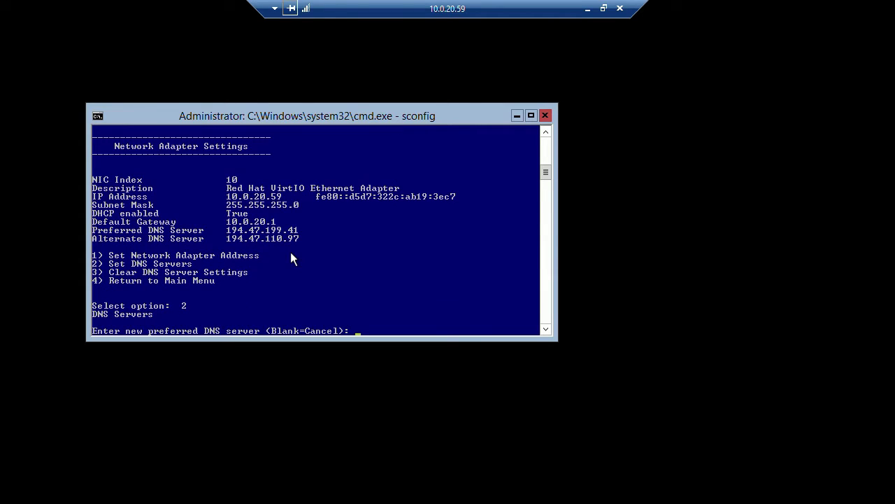
Start the preferred DNS entry as 10.0 and copy mw-dc01's IP 10.0.20.55 from OpenStack.
text(10.0.10)
key(BackSpace)
key(BackSpace)
key(ctrl+Left)
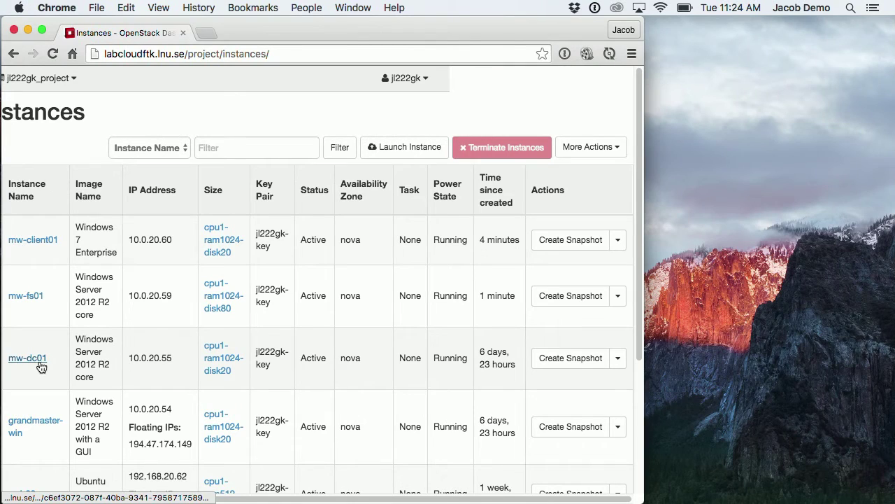
drag(178, 359, 127, 360)
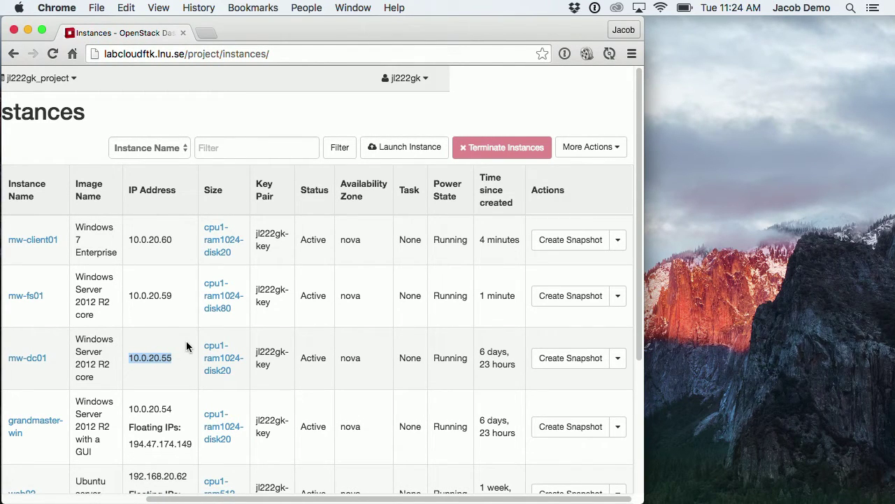
key(ctrl+Right)
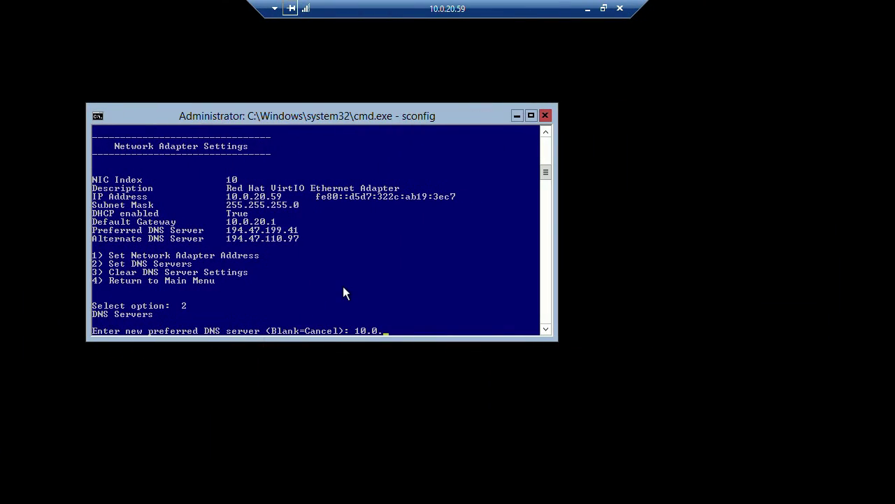
Set adapter 10's preferred DNS to 10.0.20.55 with no alternate and return to the main menu.
text(20.55)
key(Return)
key(Return)
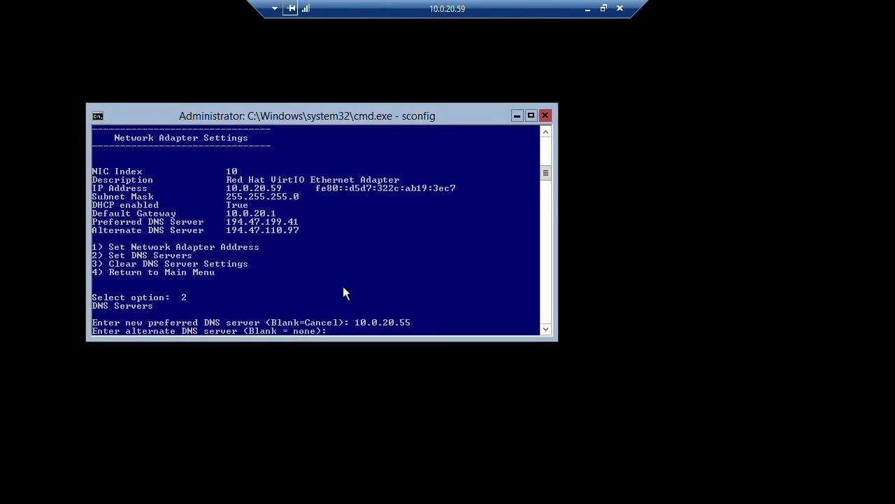
key(Return)
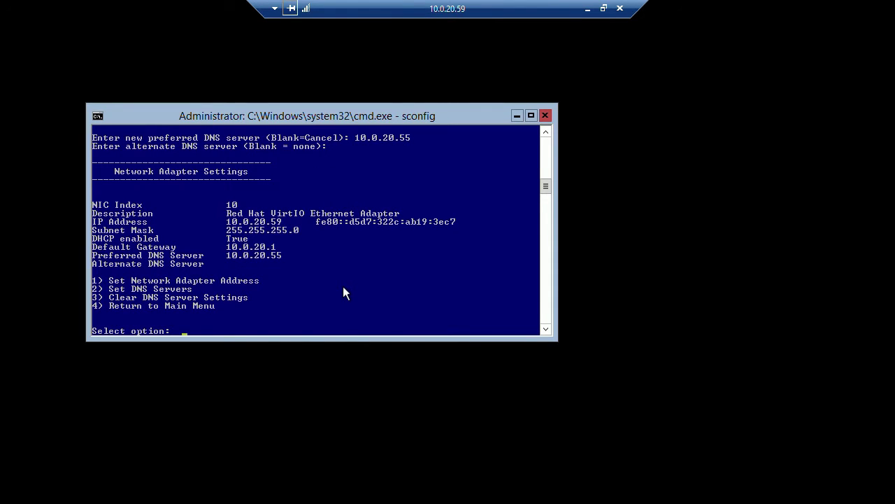
text(4)
key(Return)
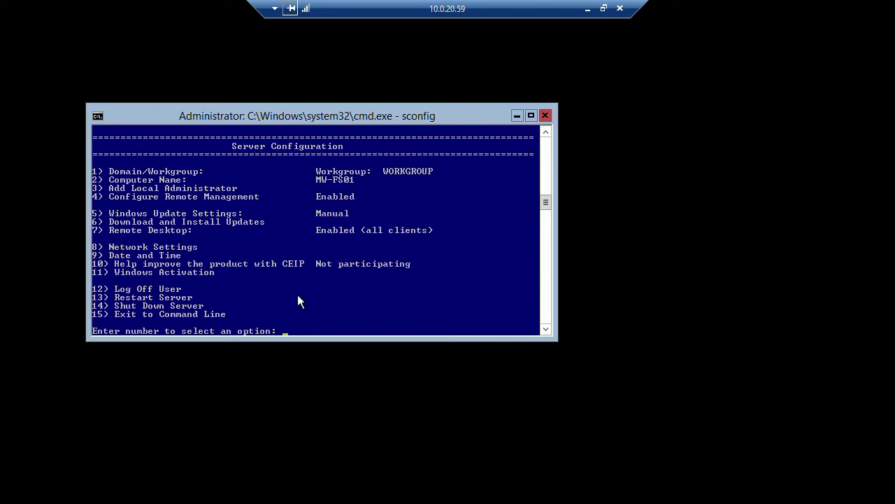
Choose Domain/Workgroup and set the server to join the mediawork domain.
text(1)
key(Return)
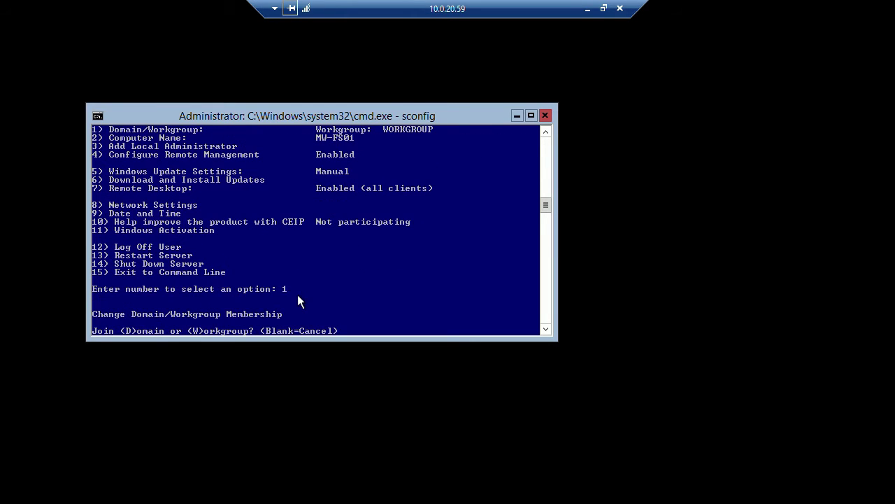
text(d)
key(Return)
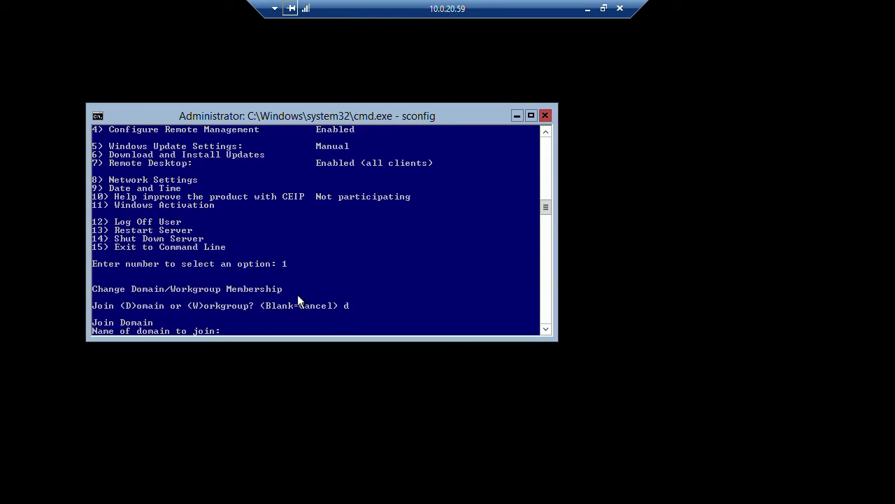
text(mediawork)
key(Return)
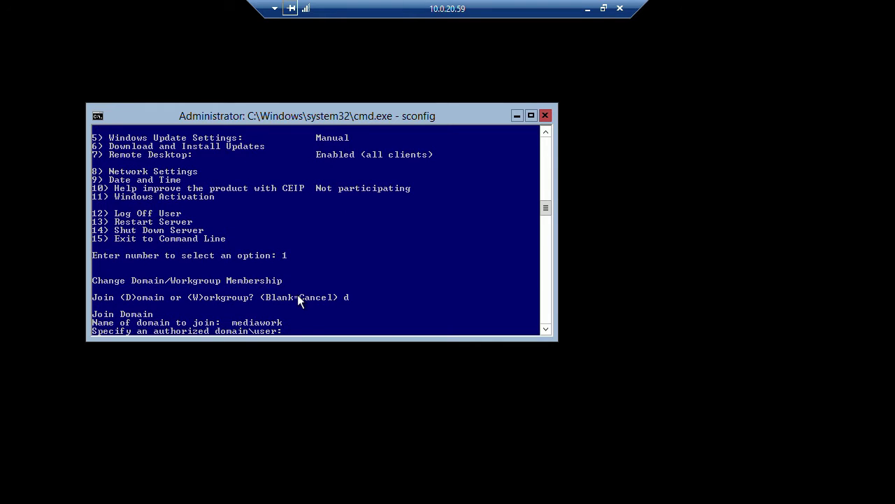
Authenticate as administrator, keep the computer name, and restart to apply the domain join.
text(admin)
text(istrator)
key(Return)
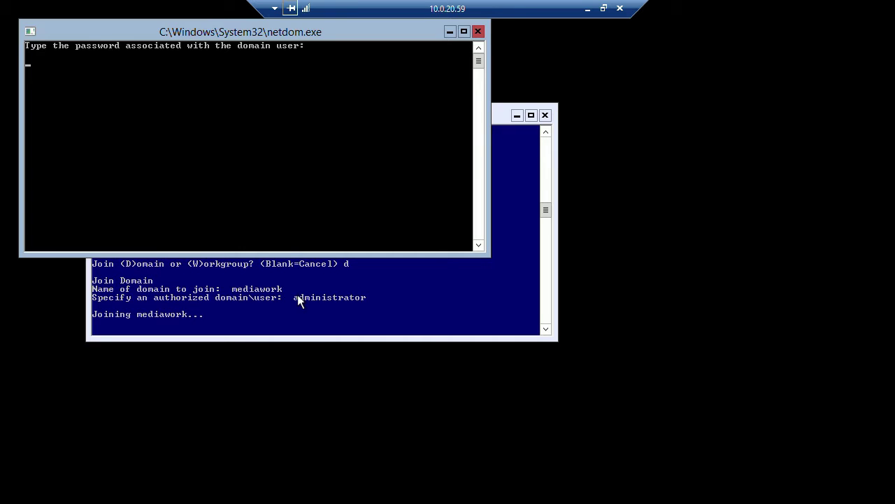
key(Return)
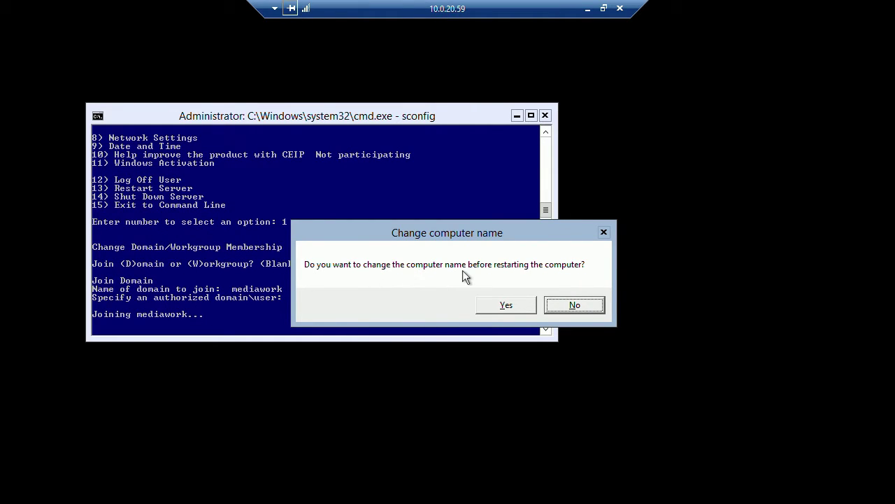
click(574, 305)
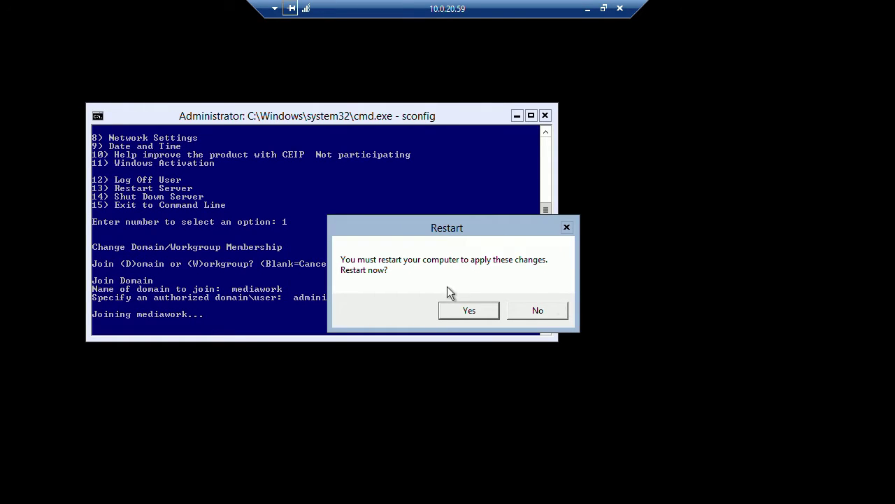
click(469, 309)
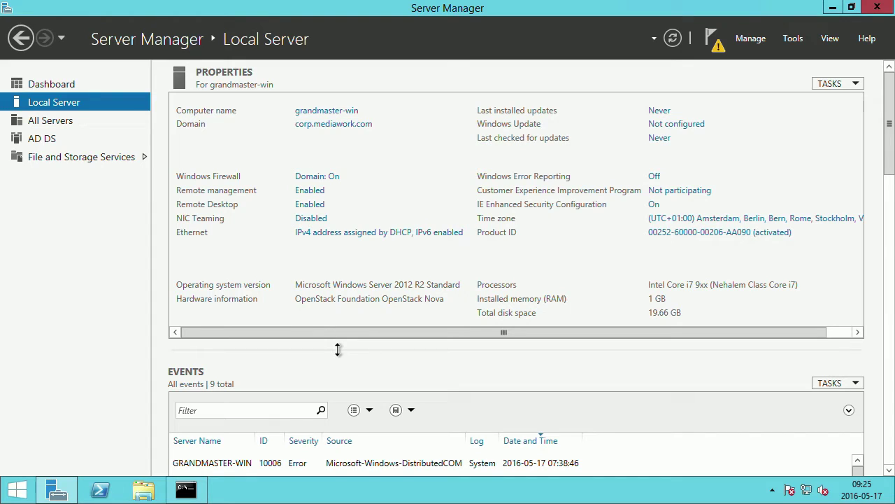
Launch Remote Desktop Connection by searching 'remo' from the Start screen.
click(835, 8)
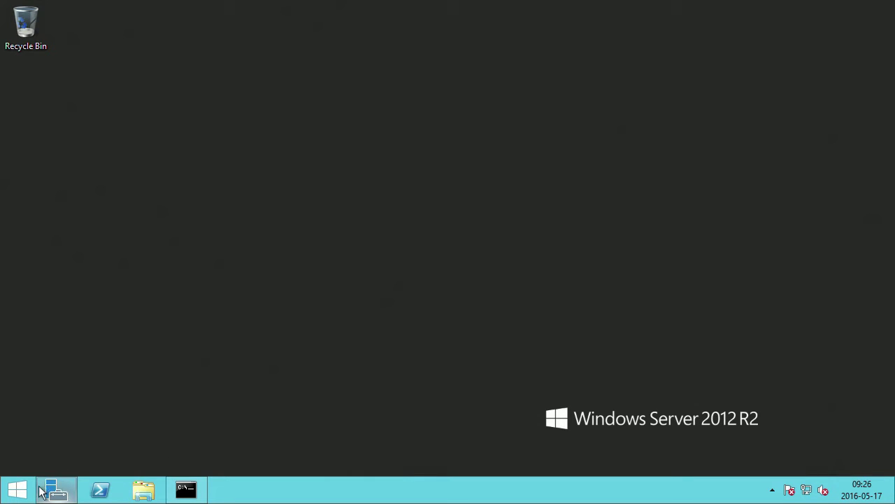
mouse_move(38, 484)
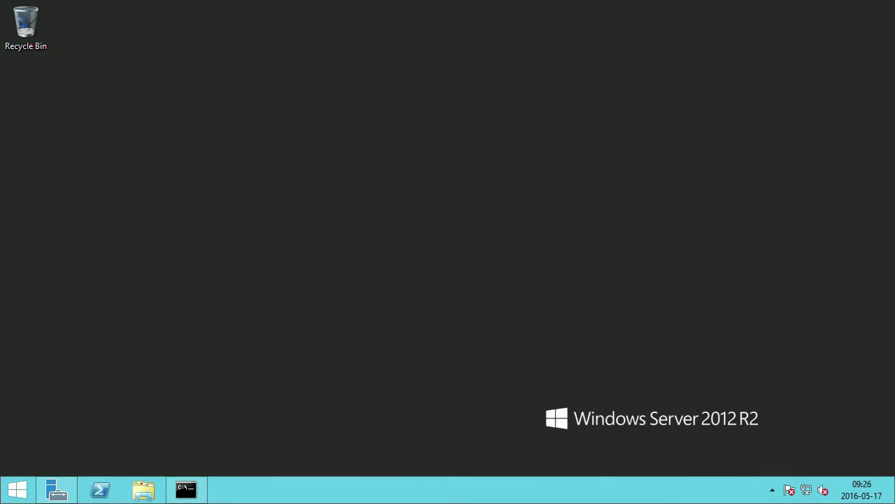
click(17, 490)
text(remote Desktop Connection)
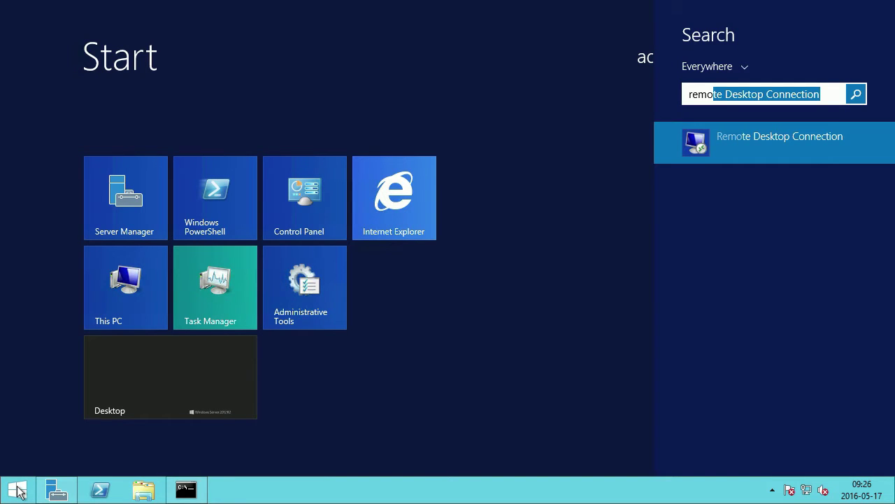
key(Return)
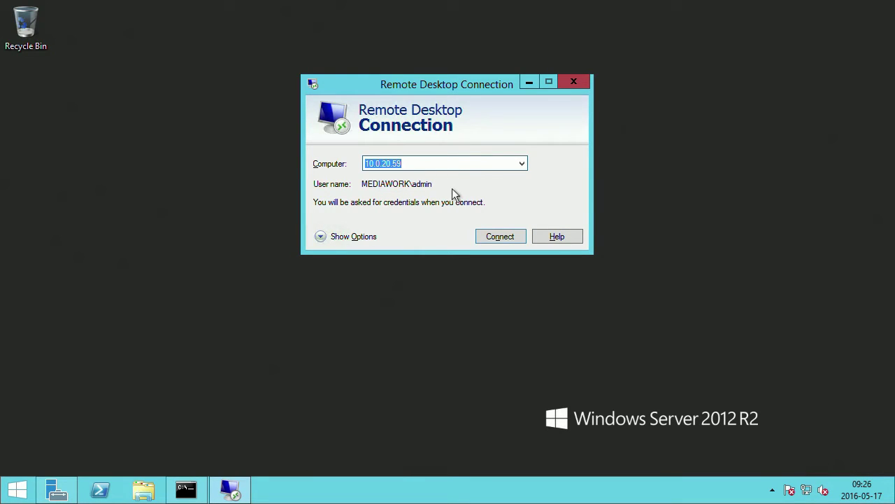
Show the connection options and change the user name to the administrator account.
click(360, 238)
click(480, 232)
key(BackSpace)
key(BackSpace)
key(BackSpace)
key(BackSpace)
key(BackSpace)
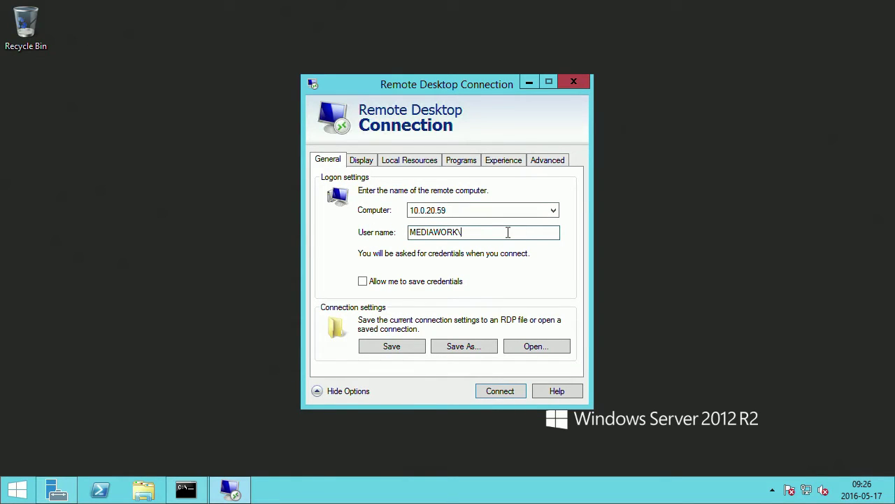
text(administrator)
Connect to 10.0.20.59 with the administrator password and accept the untrusted certificate.
click(499, 389)
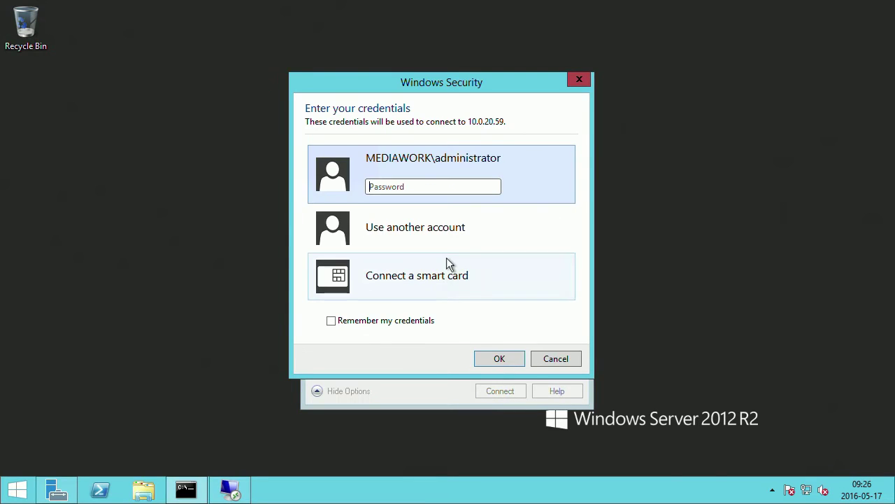
text(pa$$w0rd)
key(Return)
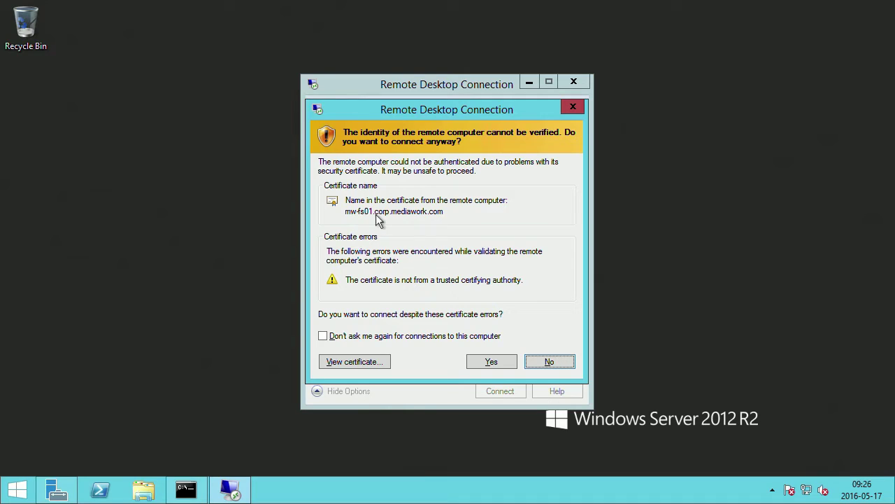
click(498, 362)
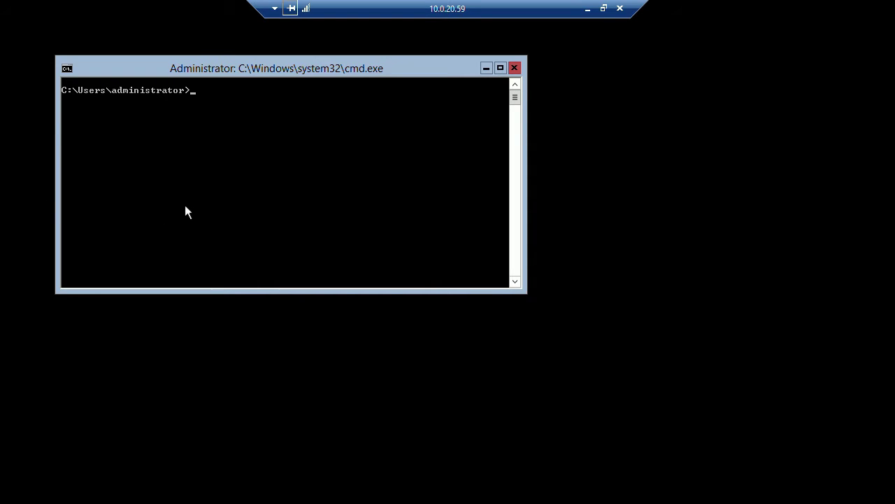
Start PowerShell and paste the Install-WindowsFeature File-Services command to run it.
text(powershell)
key(Return)
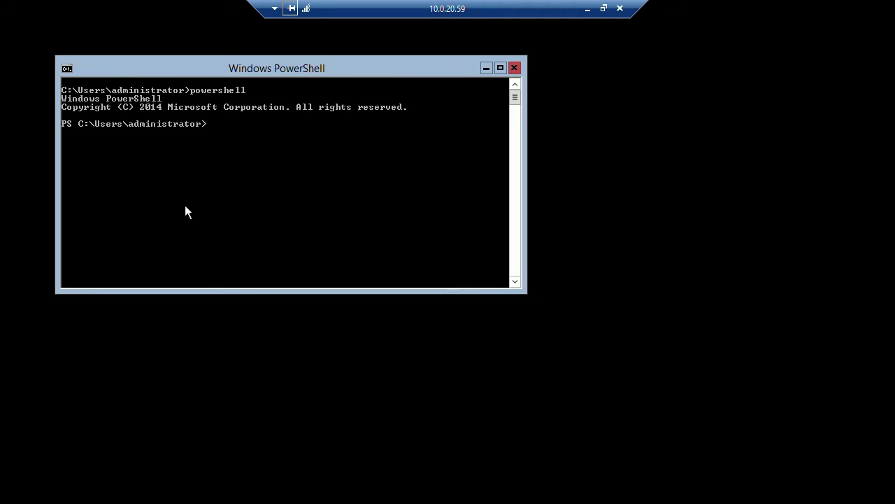
right_click(223, 197)
click(255, 238)
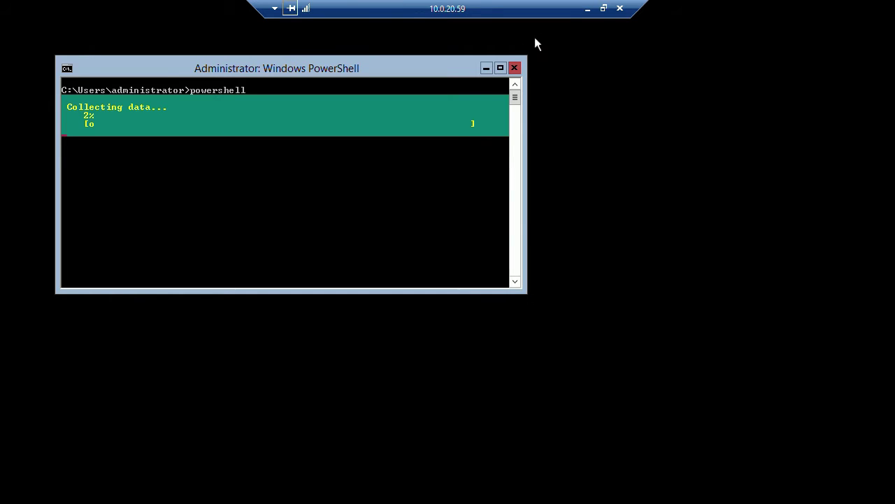
Review File and Storage Services in grandmaster-win's Add Roles and Features wizard, then cancel.
click(588, 9)
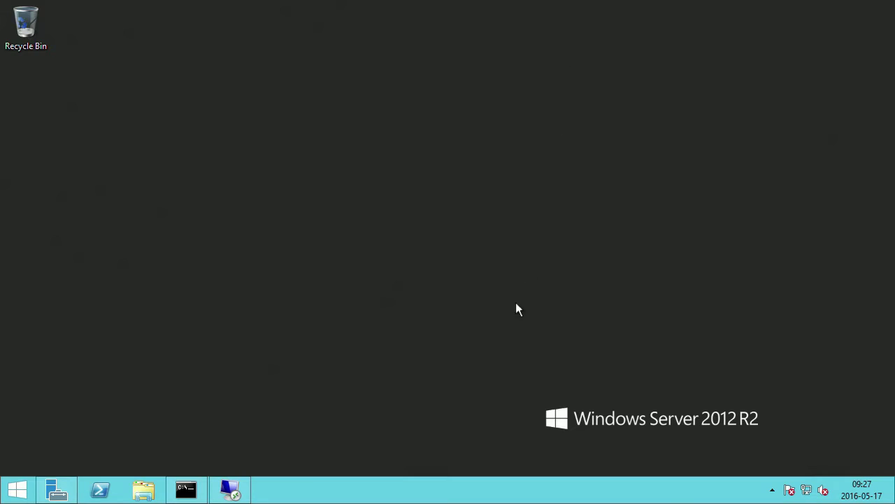
click(63, 492)
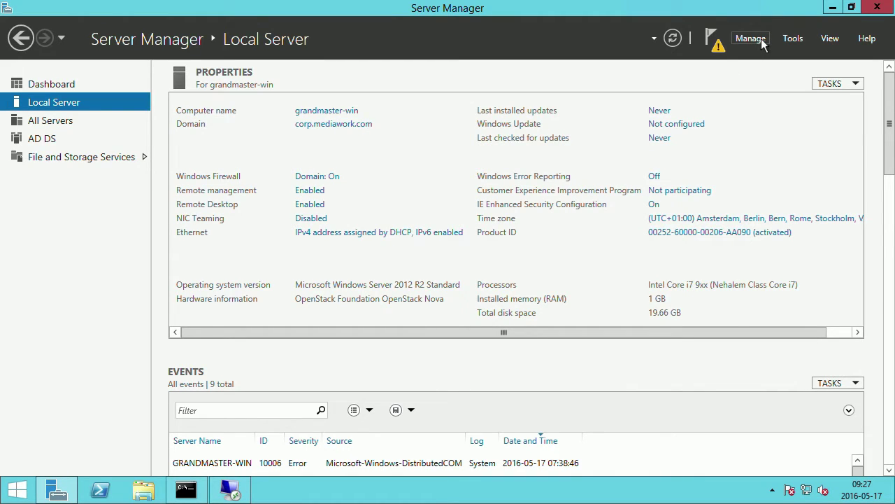
click(763, 42)
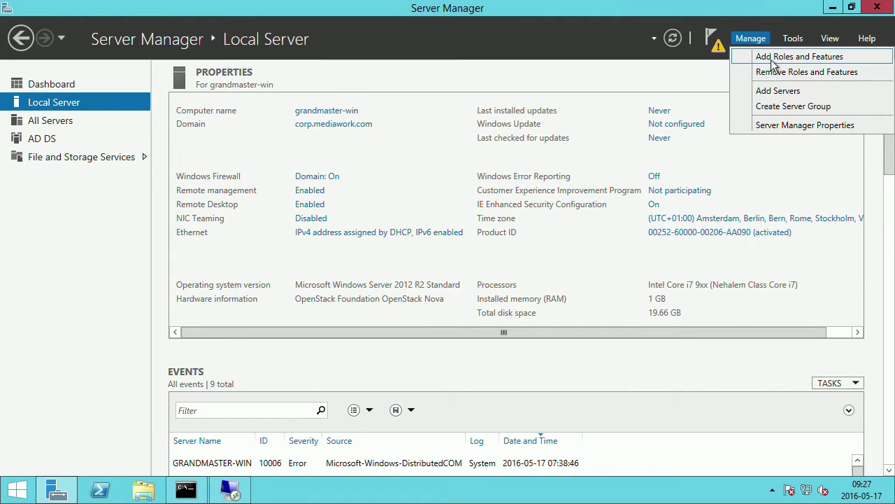
click(771, 57)
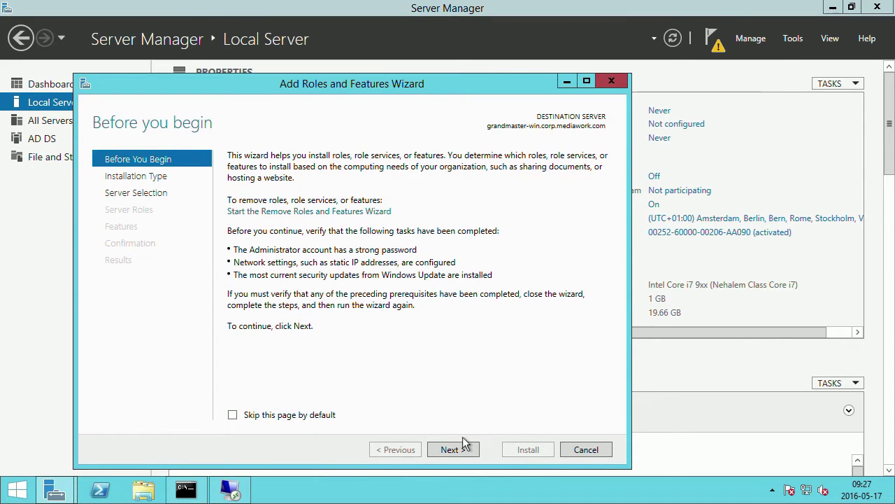
click(462, 448)
click(462, 449)
click(462, 448)
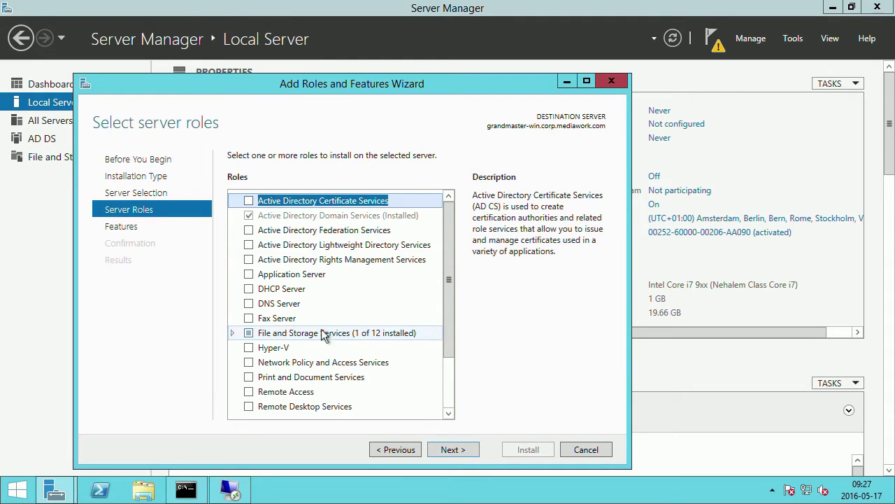
click(232, 332)
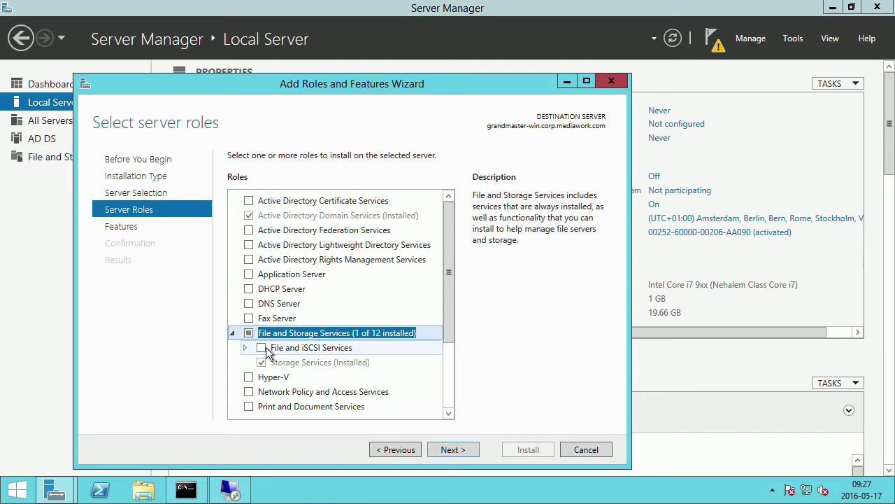
click(575, 448)
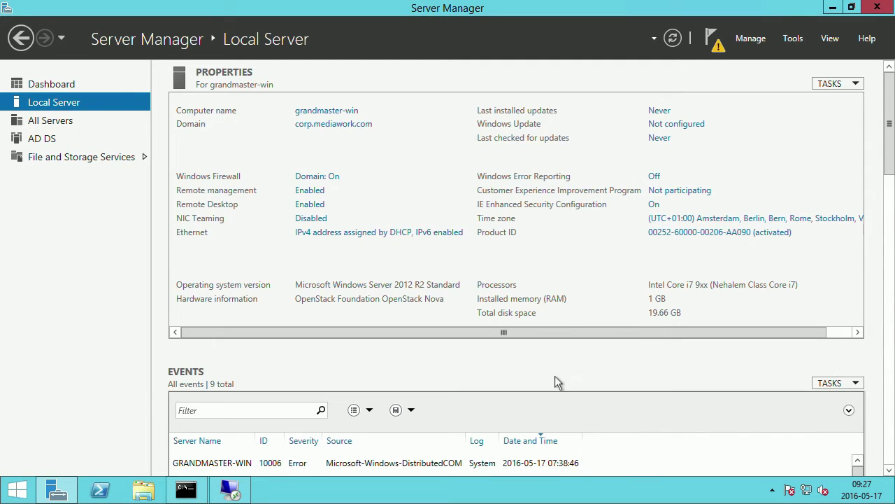
Scroll Chrome's demos page to File Server and select 'Windows Firewall Remote Management'.
click(230, 490)
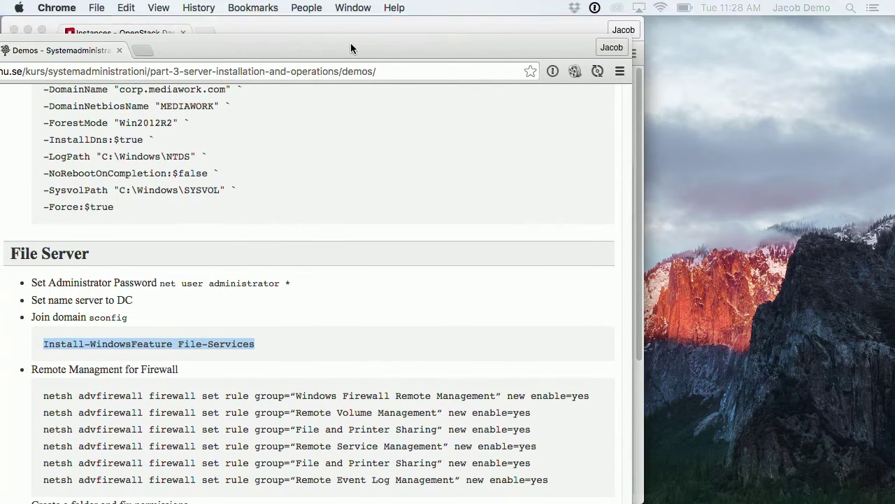
scroll(302, 203, down, 2)
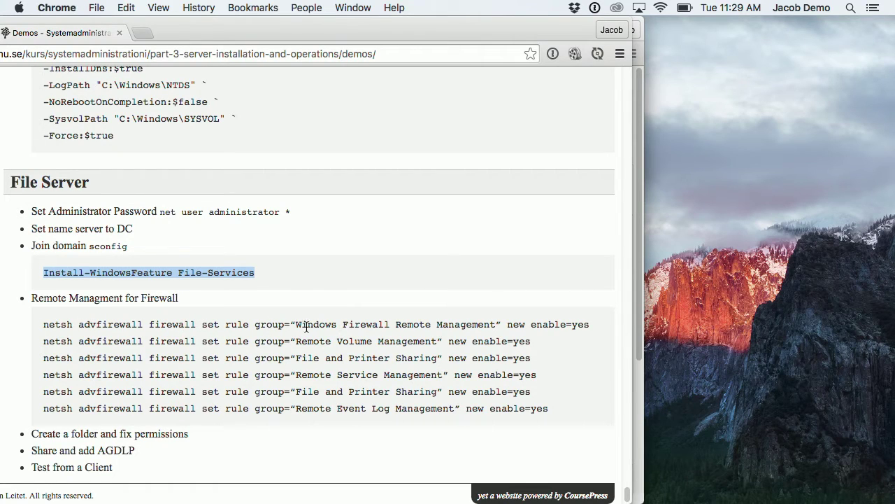
drag(295, 324, 469, 324)
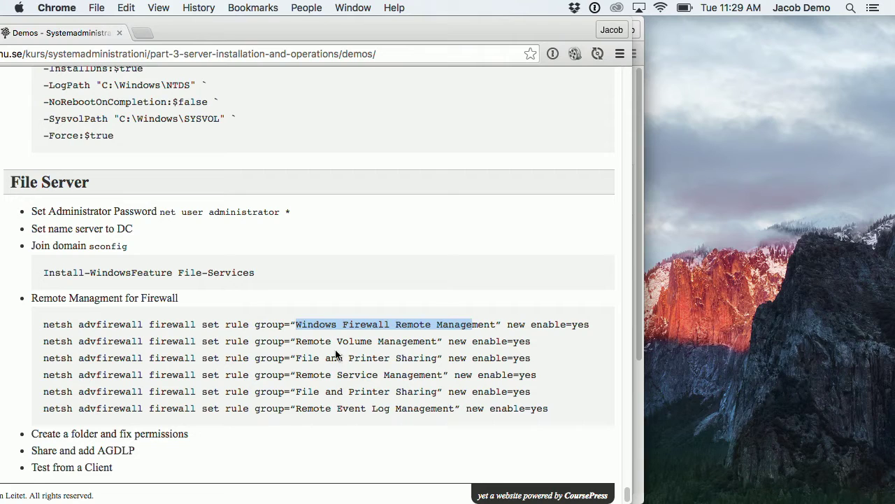
Select all six netsh advfirewall commands under Remote Management for Firewall and copy them.
drag(296, 341, 435, 342)
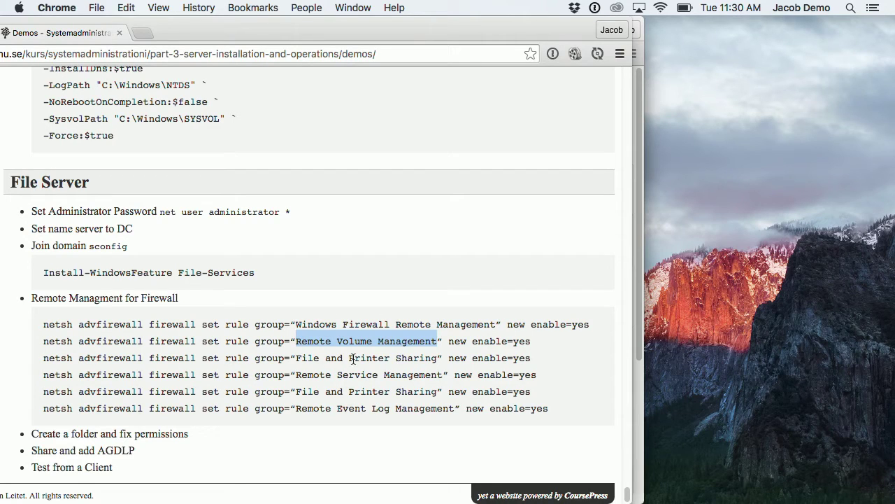
drag(443, 358, 266, 359)
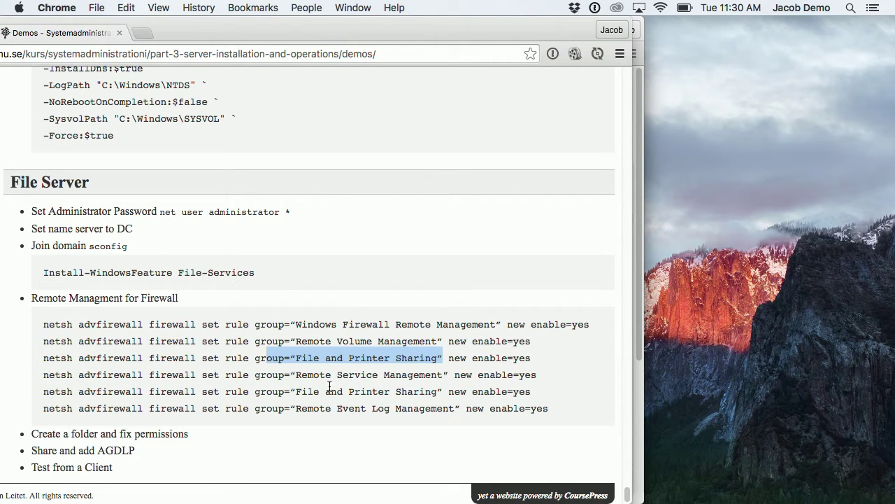
drag(190, 390, 407, 393)
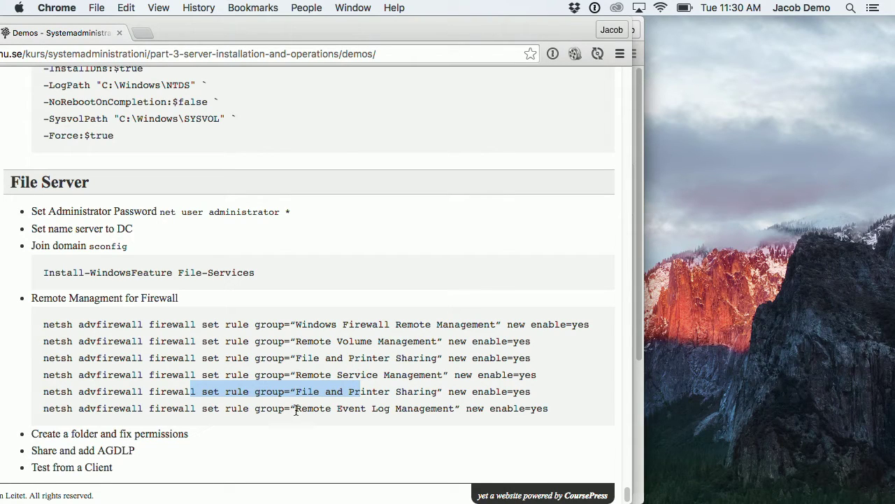
drag(292, 410, 455, 412)
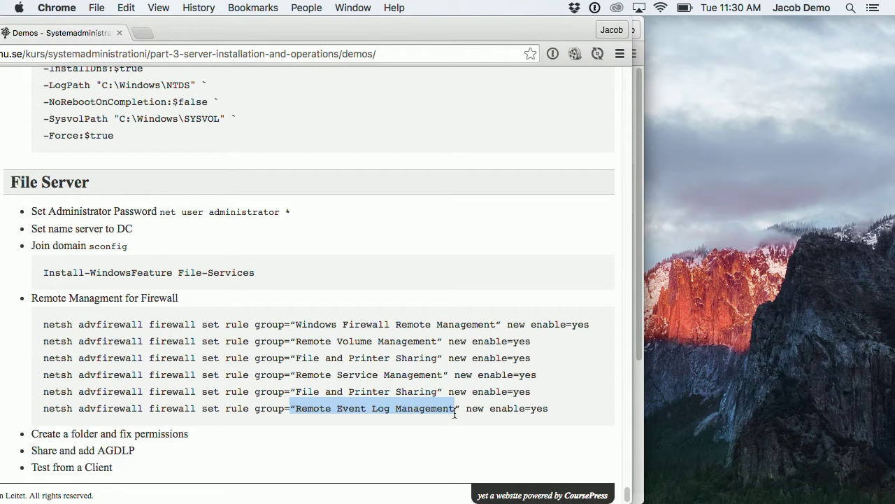
drag(551, 411, 51, 325)
key(super+c)
Reopen the Grandmaster-Win session, paste the six netsh commands into PowerShell, then minimize it.
key(super+Tab)
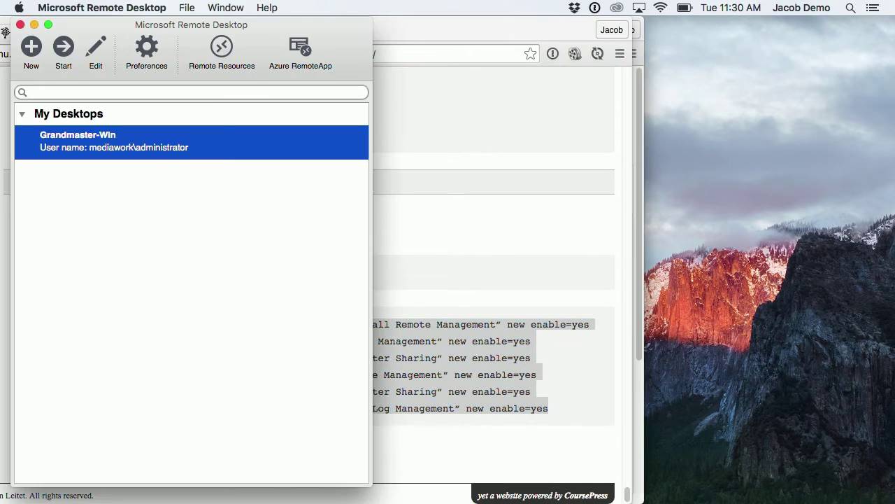
double_click(184, 147)
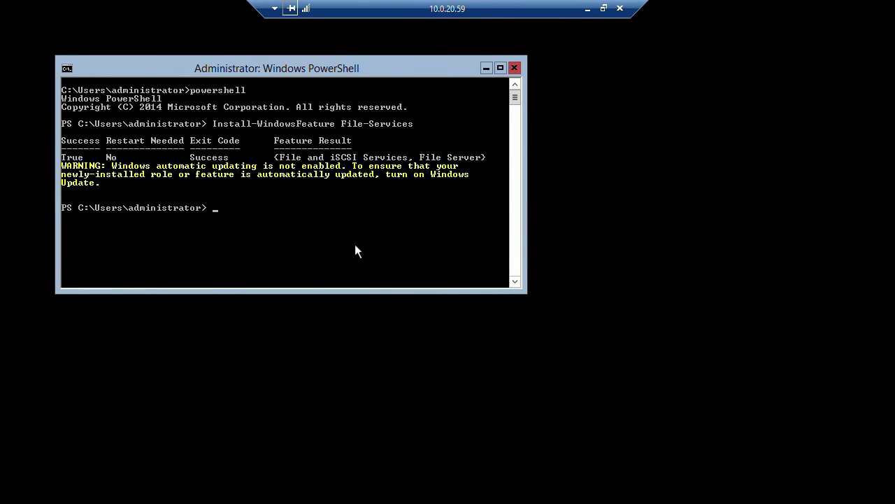
right_click(247, 213)
click(288, 253)
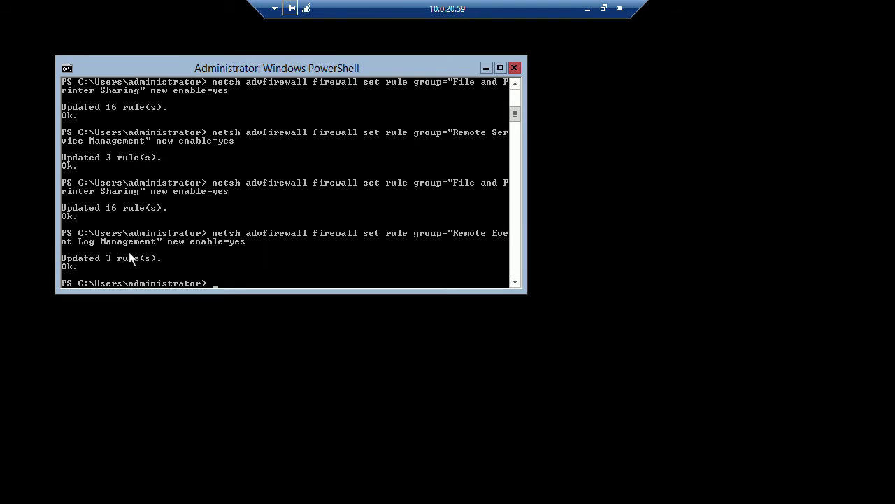
click(587, 10)
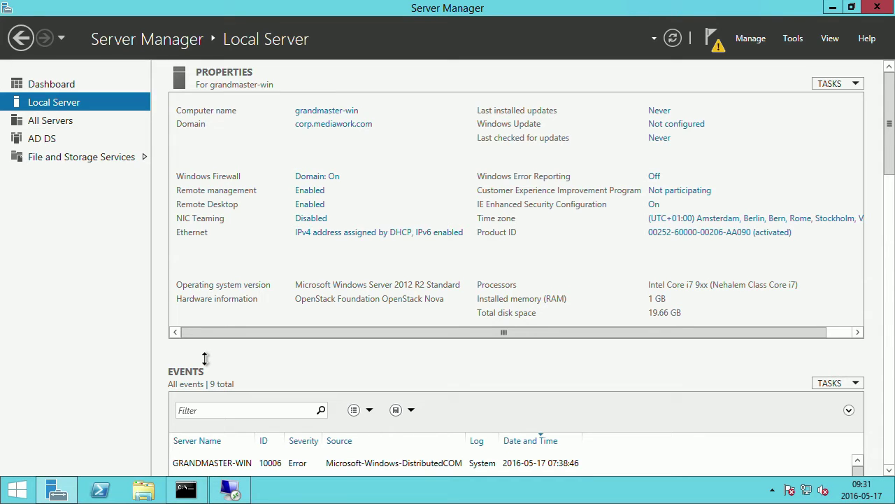
Launch a new Microsoft Management Console with 'mmc' from the Run dialog.
key(super+r)
text(mms)
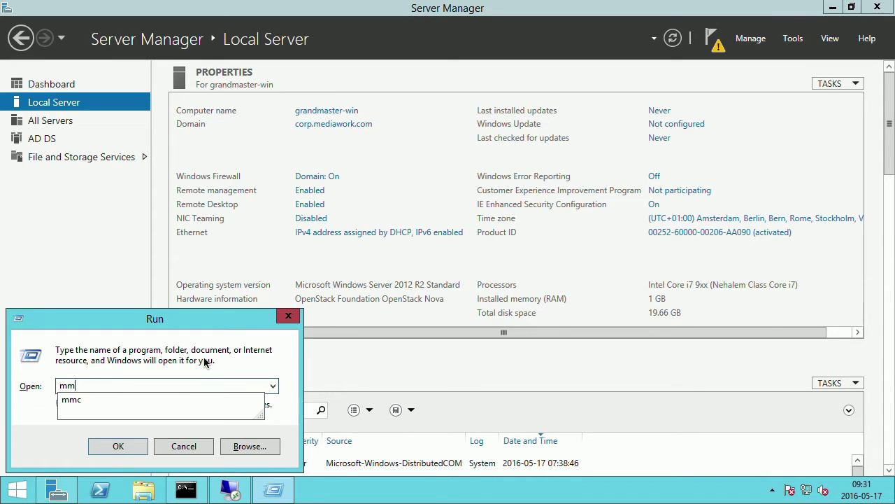
key(BackSpace)
text(c)
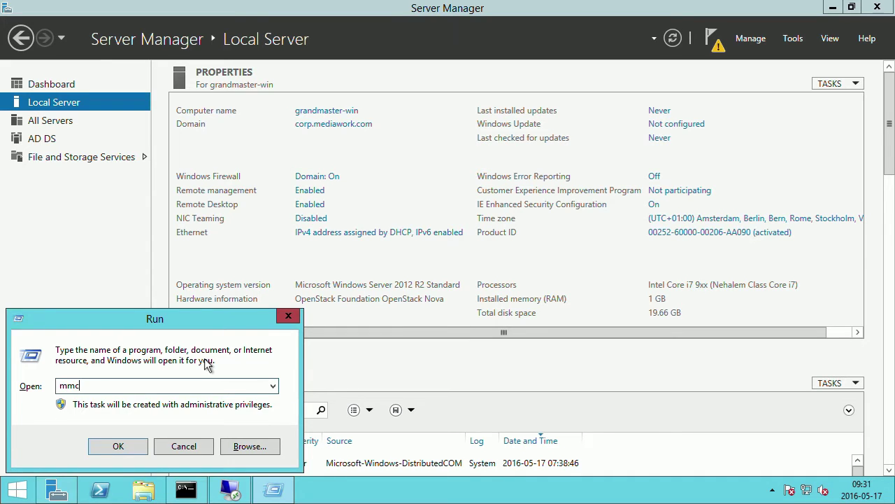
key(Return)
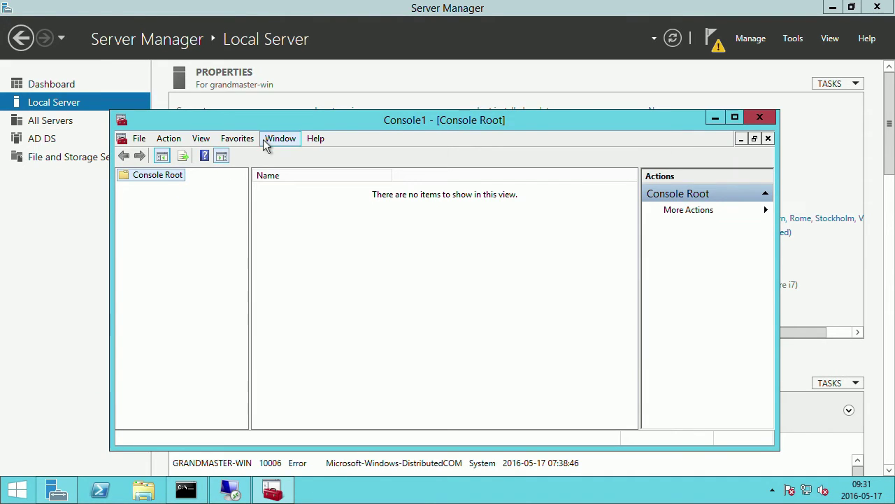
drag(293, 123, 284, 64)
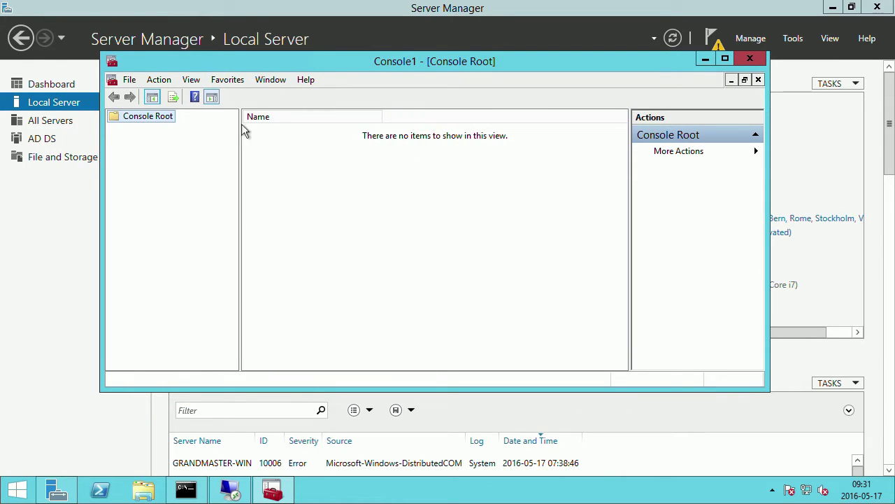
Add the Windows Firewall with Advanced Security snap-in from Add/Remove Snap-ins.
click(130, 80)
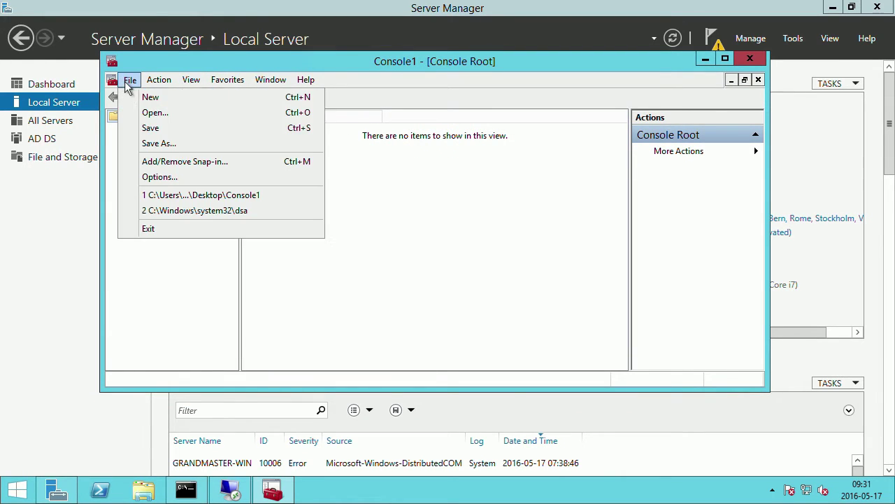
click(190, 169)
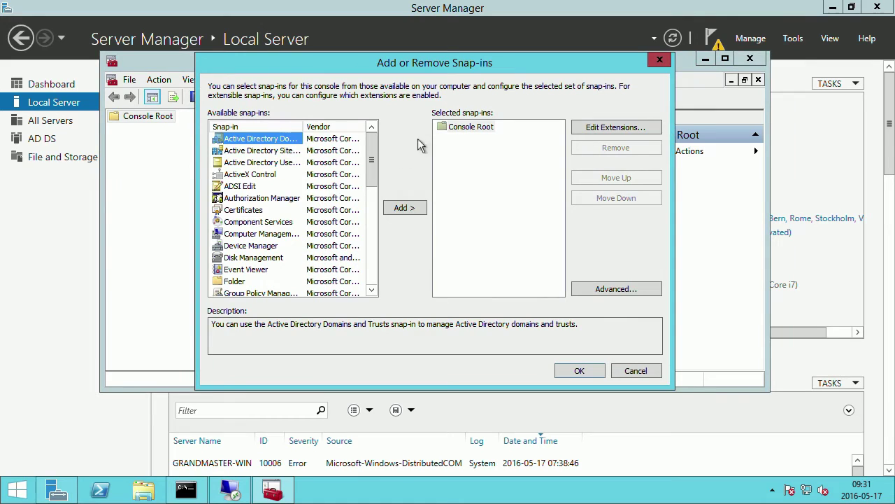
drag(375, 145, 345, 165)
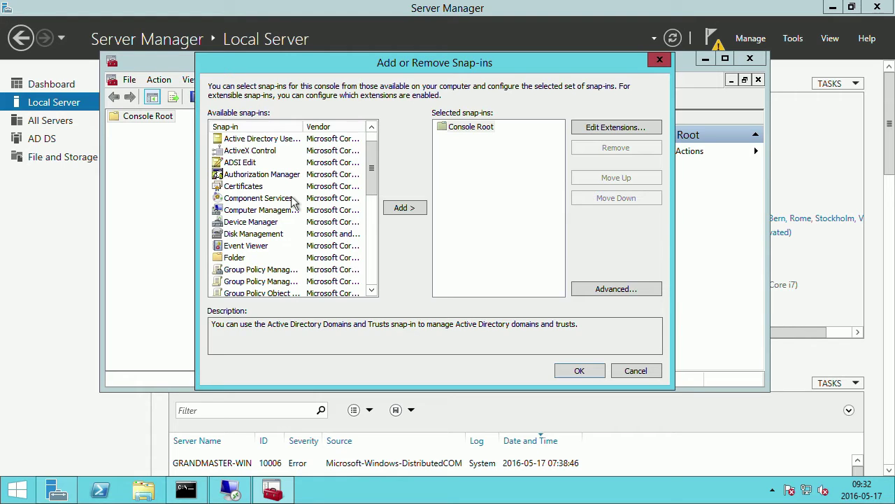
mouse_move(373, 168)
mouse_down()
mouse_move(370, 253)
mouse_move(370, 170)
mouse_up()
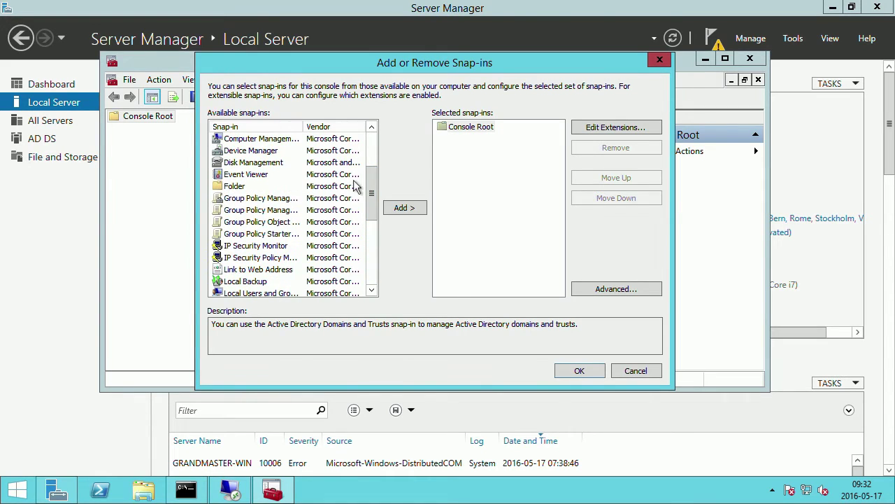
scroll(373, 197, up, 1)
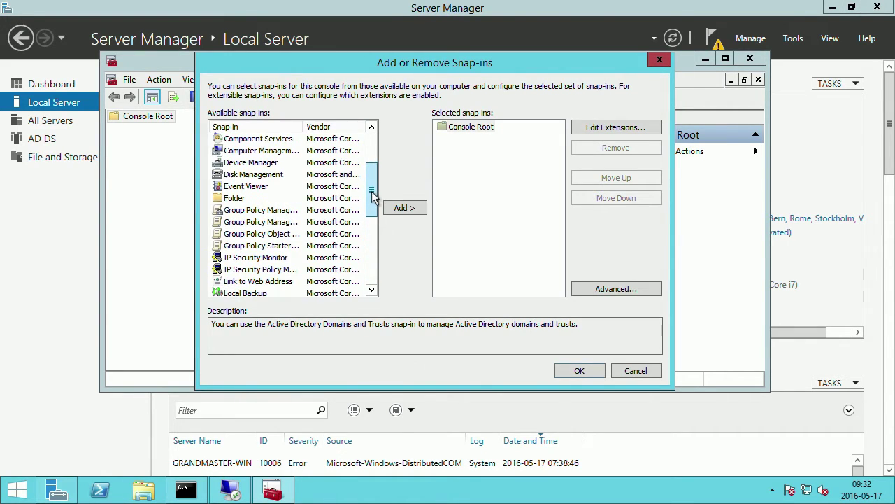
drag(373, 196, 371, 273)
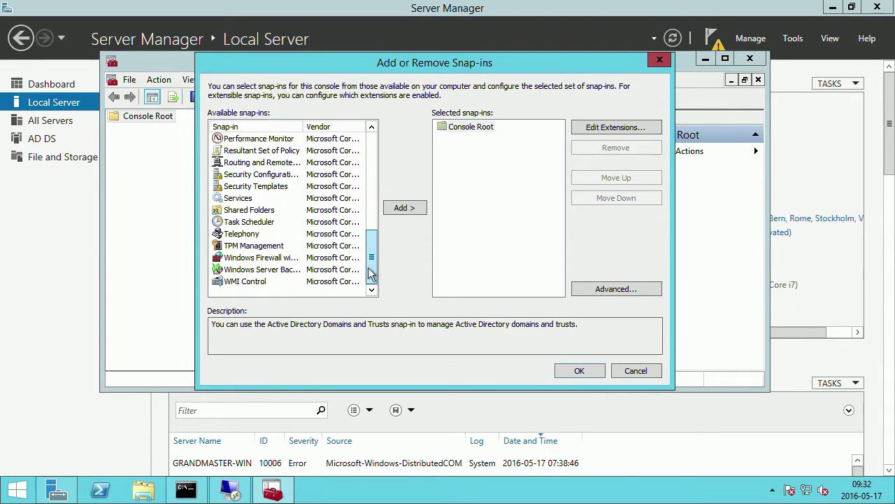
click(288, 259)
click(398, 210)
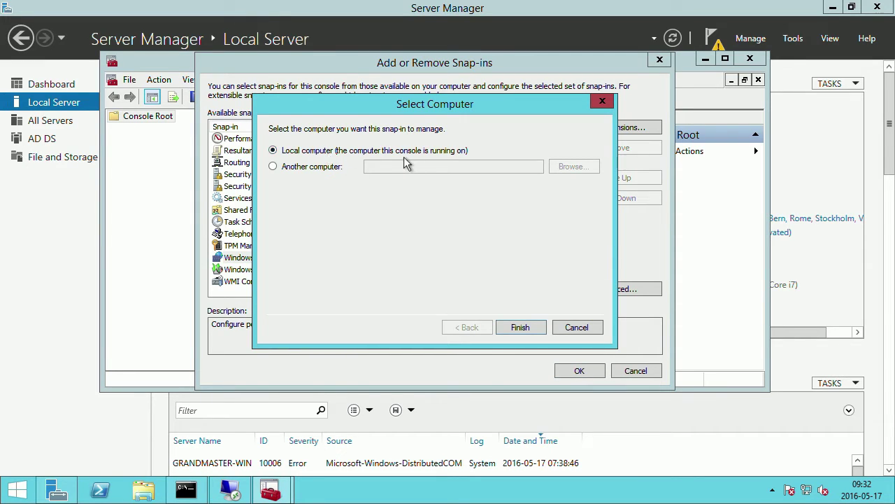
Choose Another computer and search the directory for names matching 'mw'.
click(304, 168)
click(565, 168)
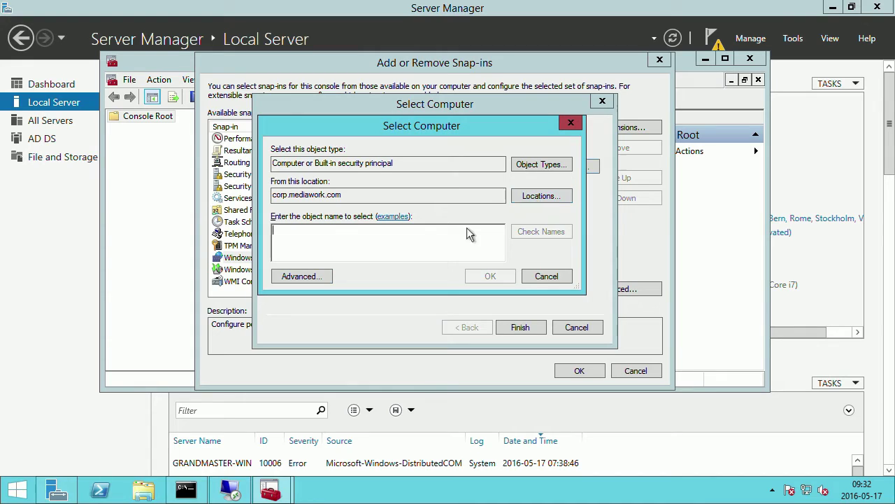
text(mw)
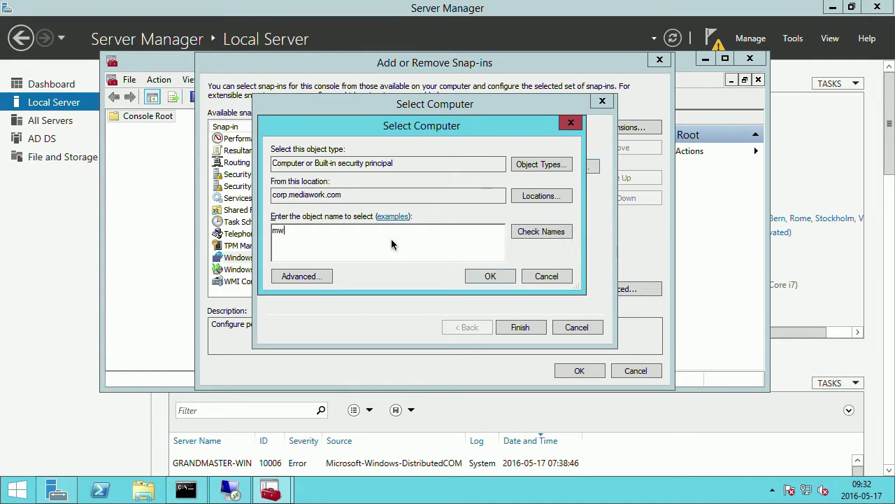
click(538, 232)
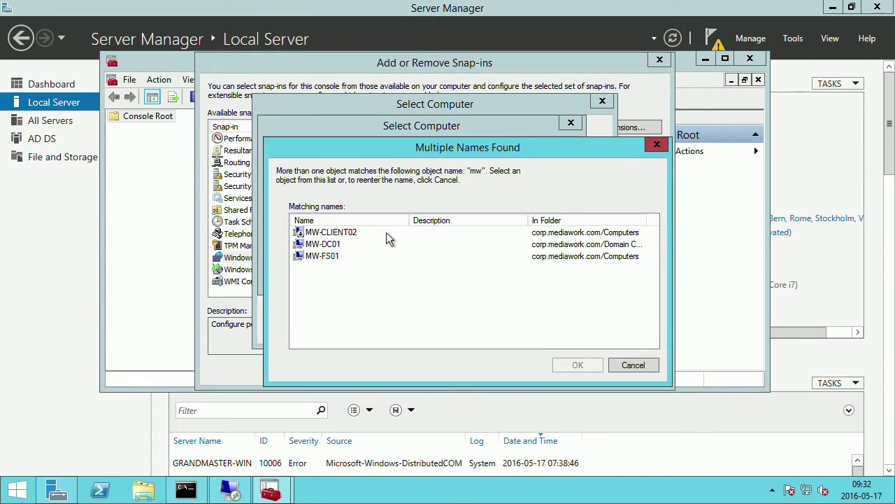
Pick MW-FS01 as the managed computer and finish adding the firewall snap-in.
click(336, 245)
click(334, 257)
click(336, 244)
click(335, 257)
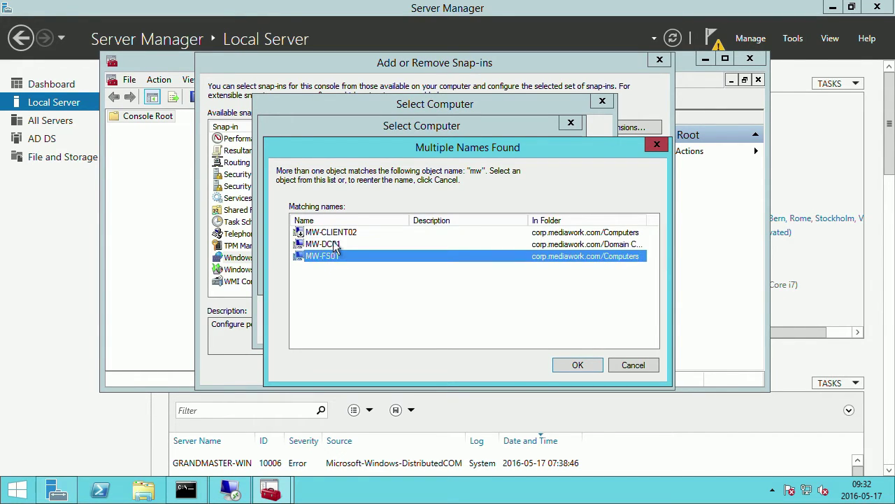
click(336, 245)
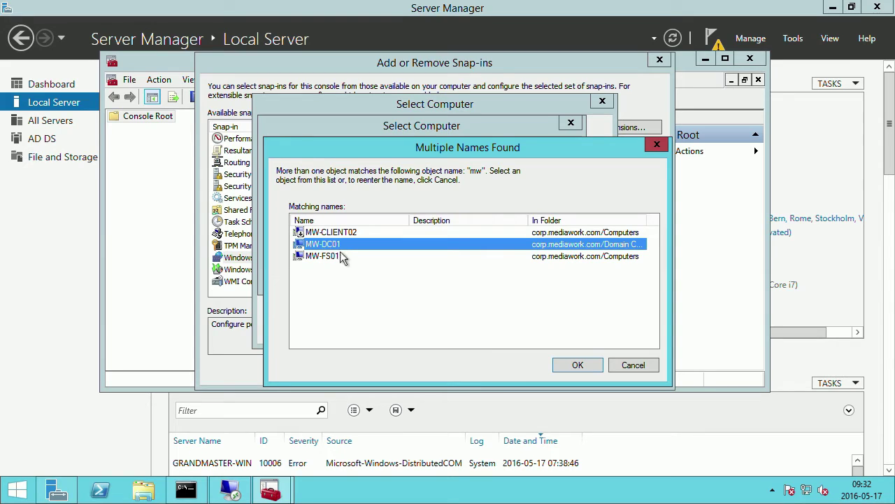
click(340, 257)
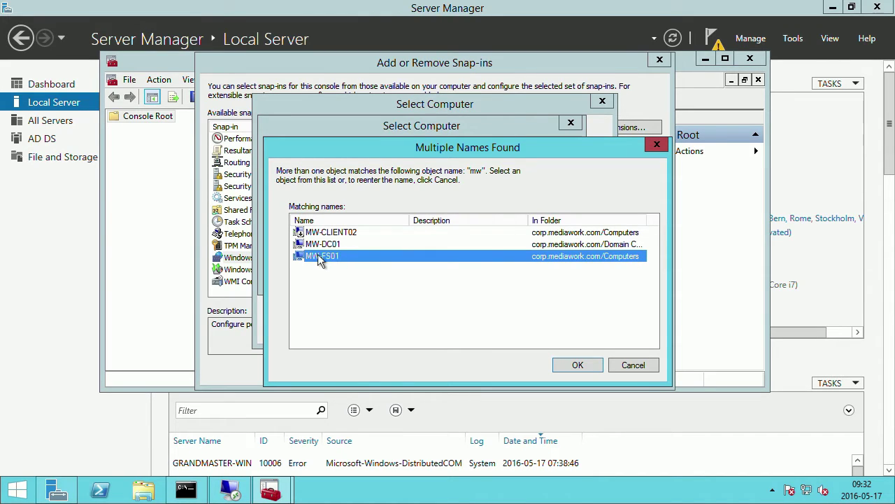
click(575, 365)
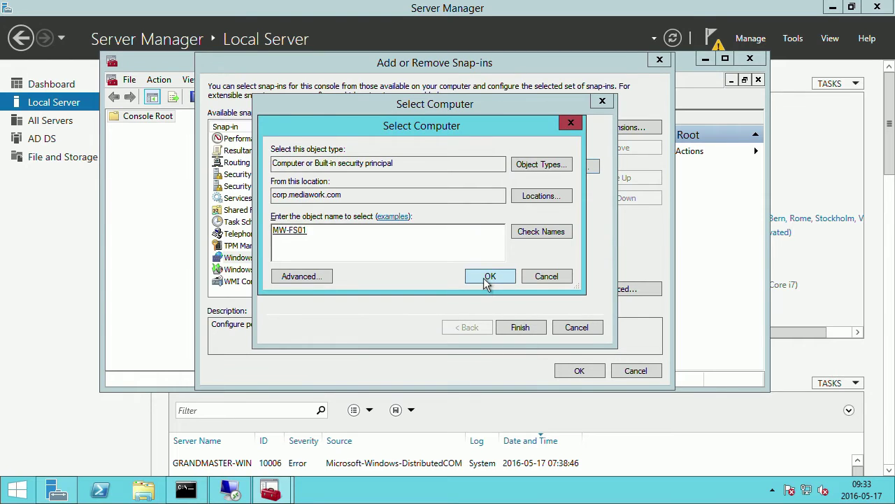
click(487, 279)
click(520, 326)
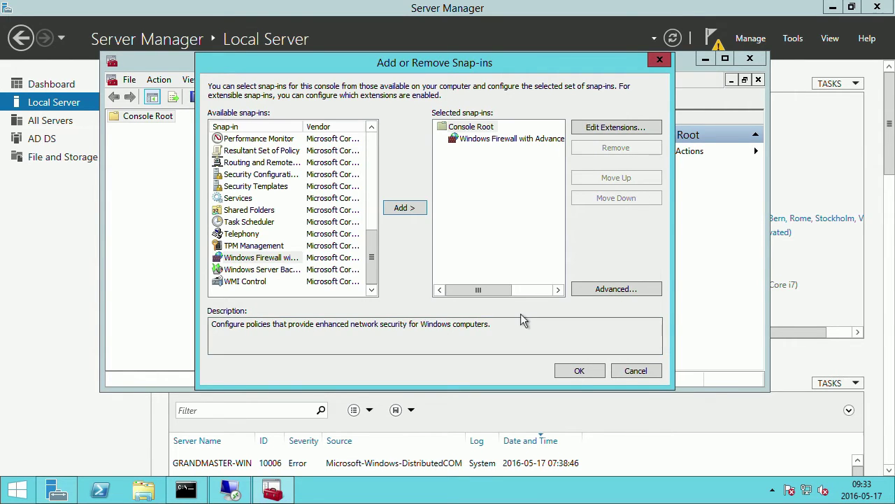
click(578, 371)
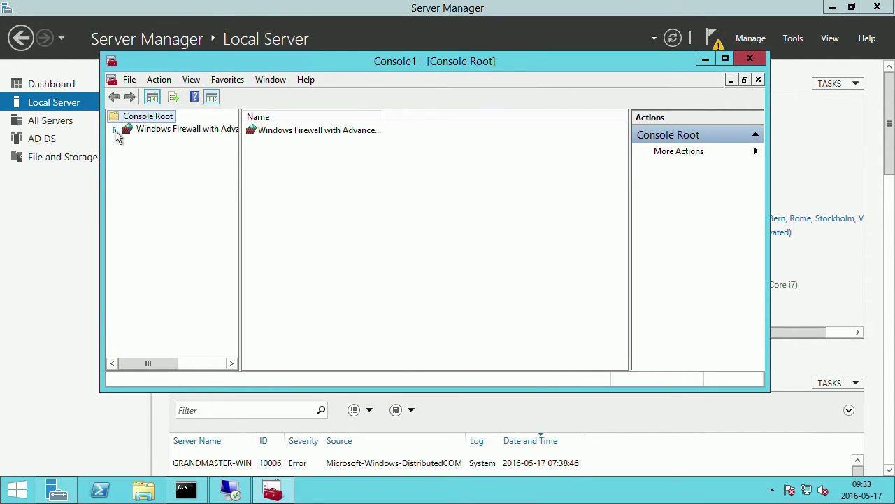
Expand the firewall snap-in, maximize the console and display MW-FS01's Inbound Rules.
click(115, 130)
click(151, 143)
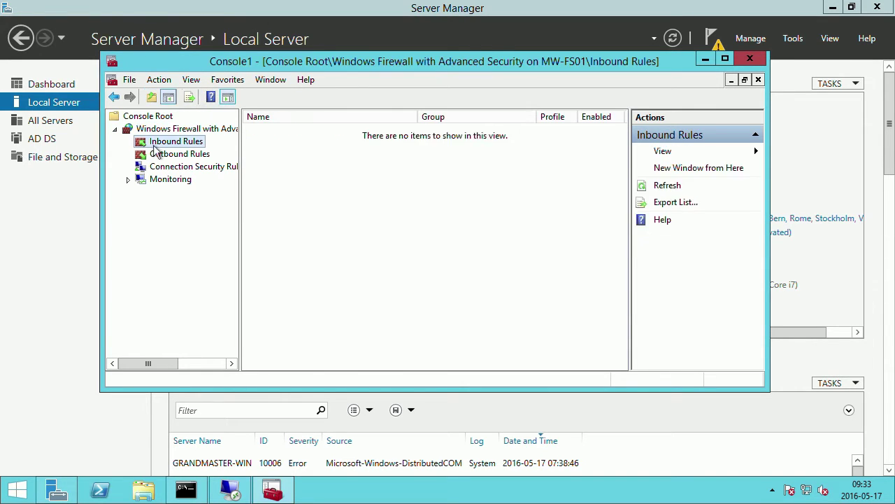
click(188, 155)
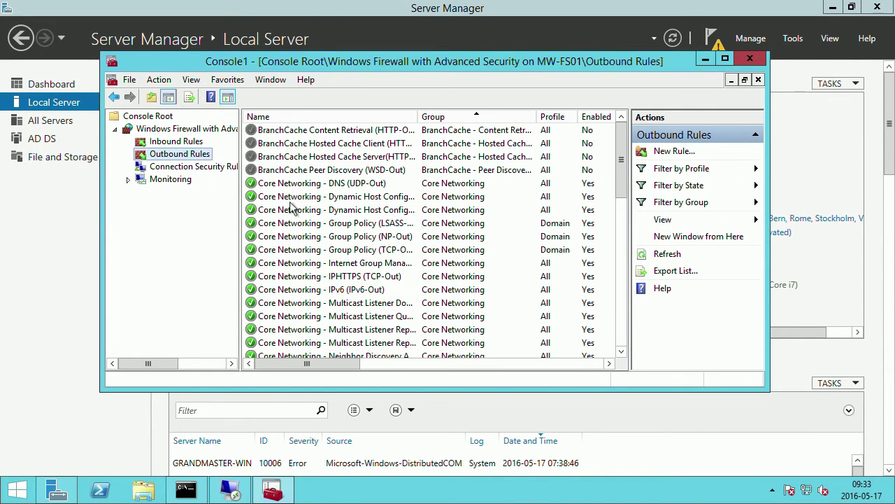
click(726, 61)
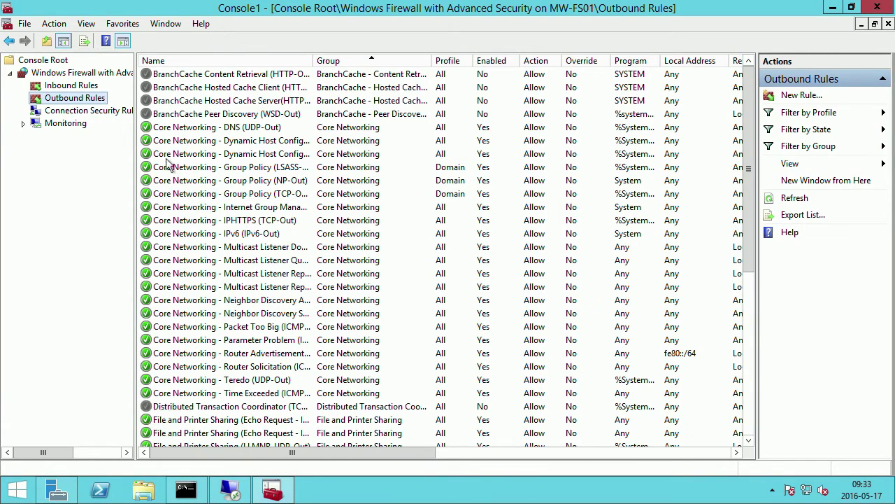
click(76, 85)
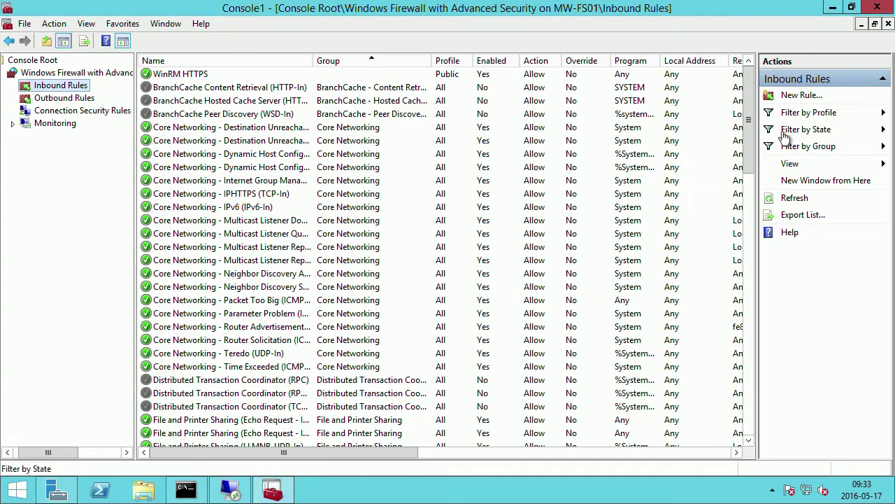
drag(747, 138, 749, 389)
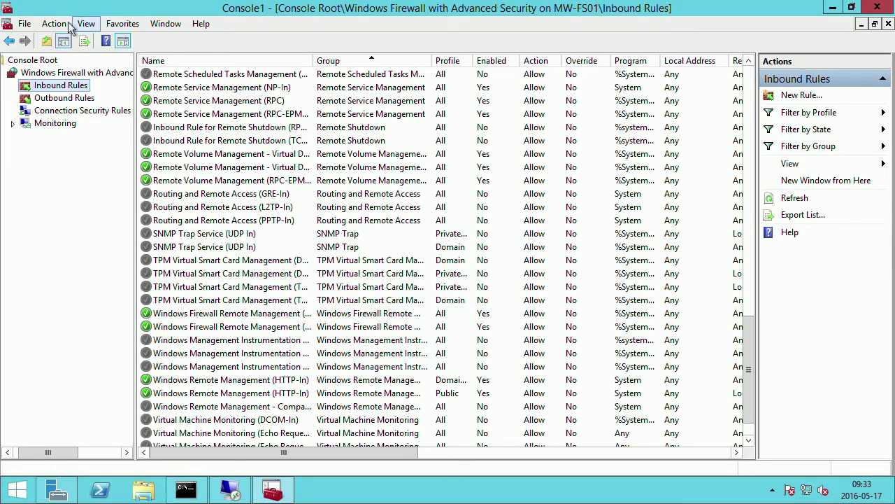
Add the Shared Folders snap-in through File > Add/Remove Snap-in.
click(23, 25)
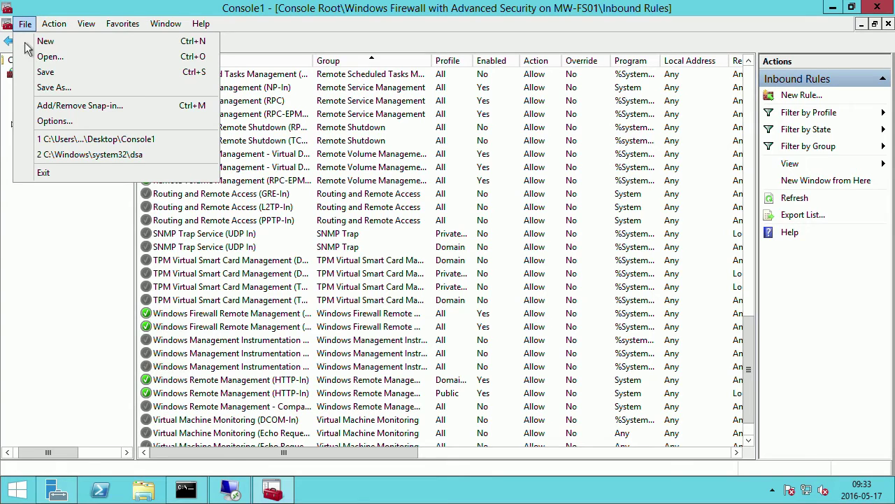
click(56, 106)
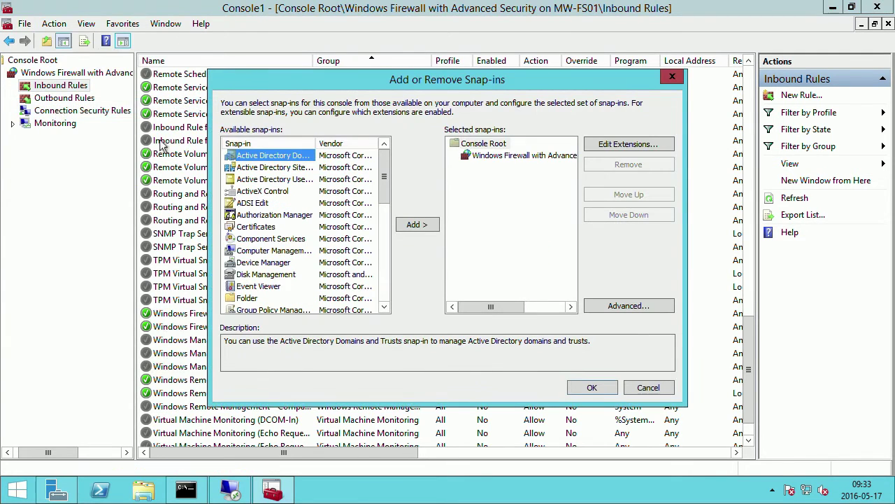
drag(385, 187, 385, 292)
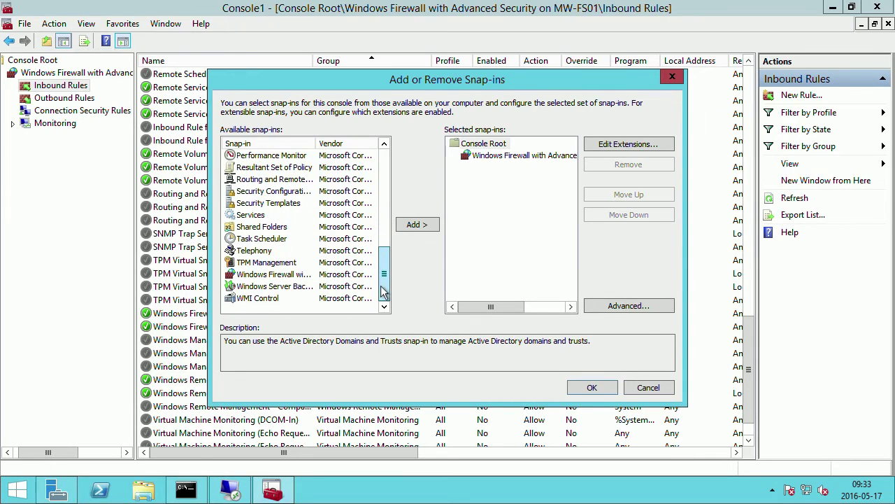
click(263, 228)
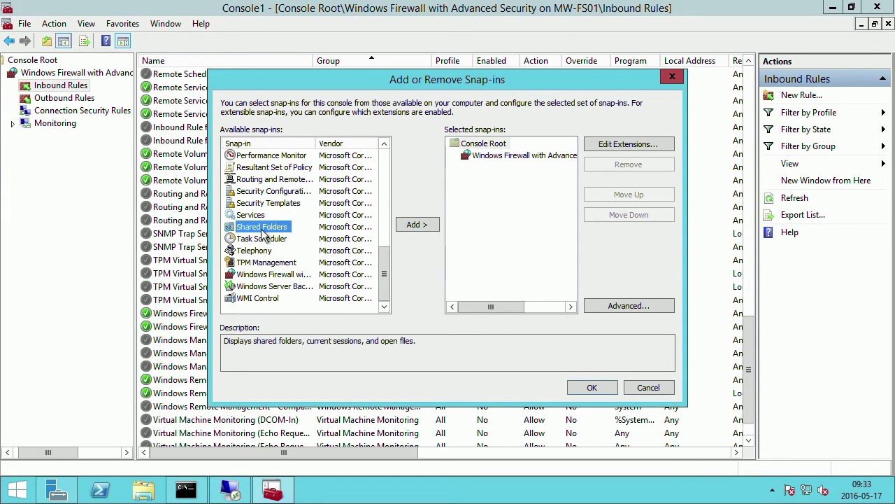
click(416, 225)
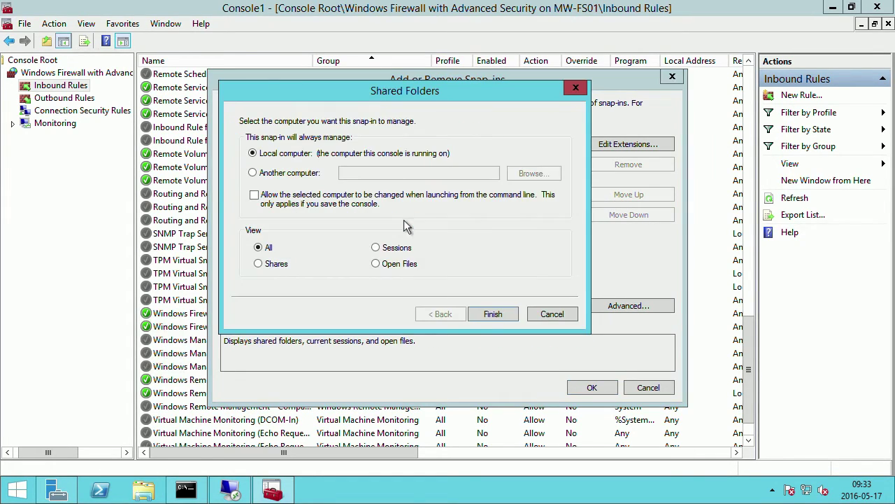
Point the Shared Folders snap-in at remote computer mw-fs01 and apply the changes.
click(279, 175)
click(534, 174)
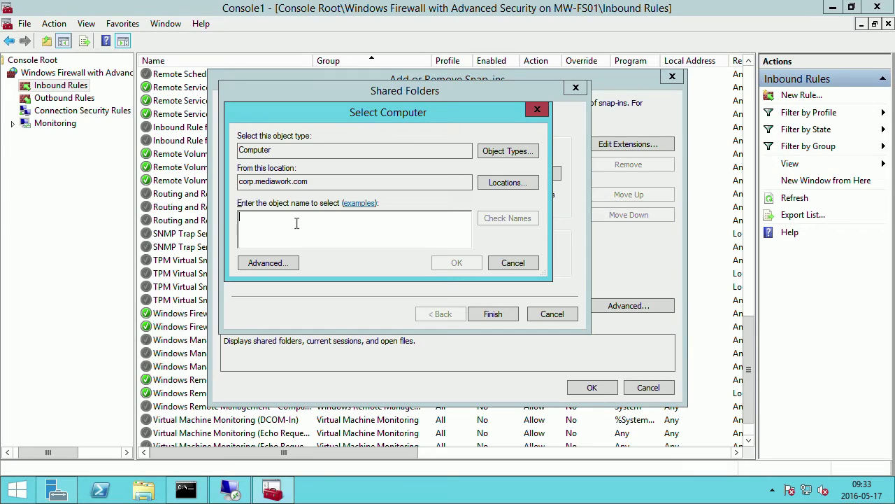
text(mw-fs01)
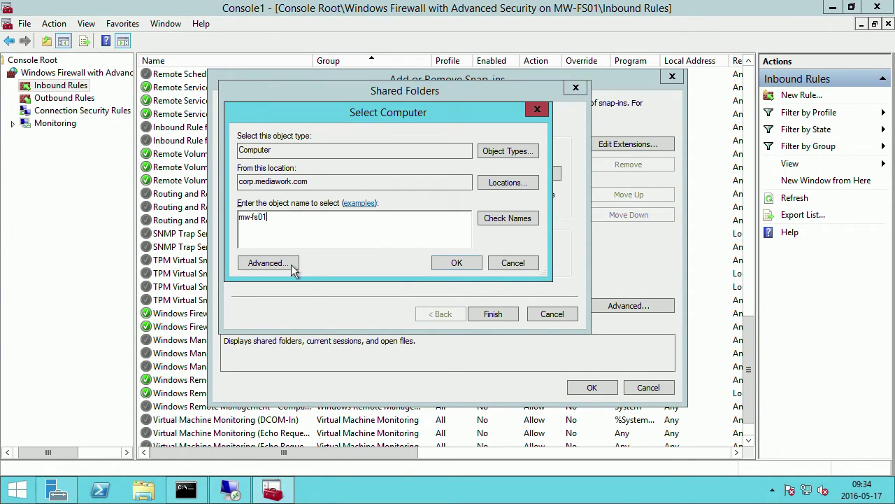
click(457, 262)
click(493, 314)
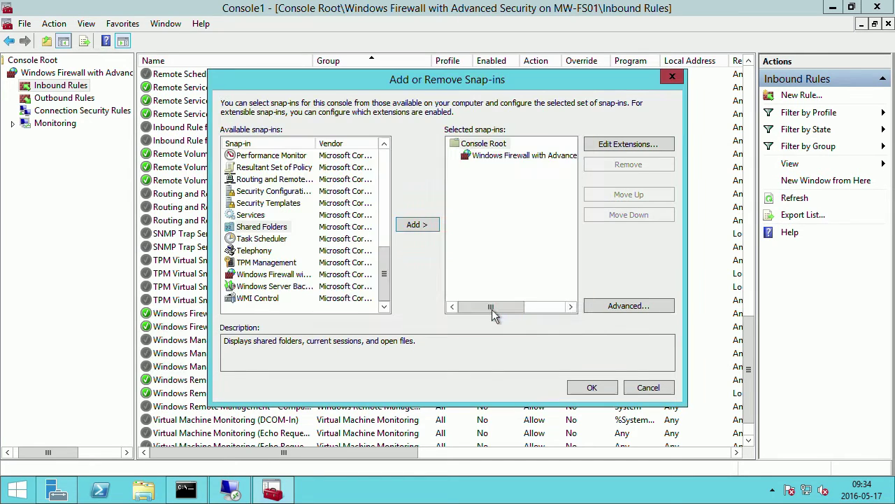
click(591, 388)
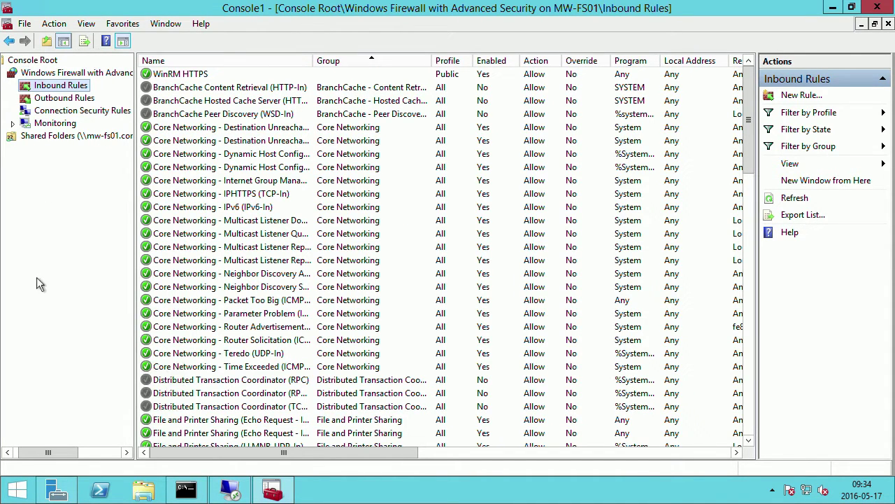
Save the firewall console as FileServer01 on the Desktop and close the MMC window.
double_click(63, 73)
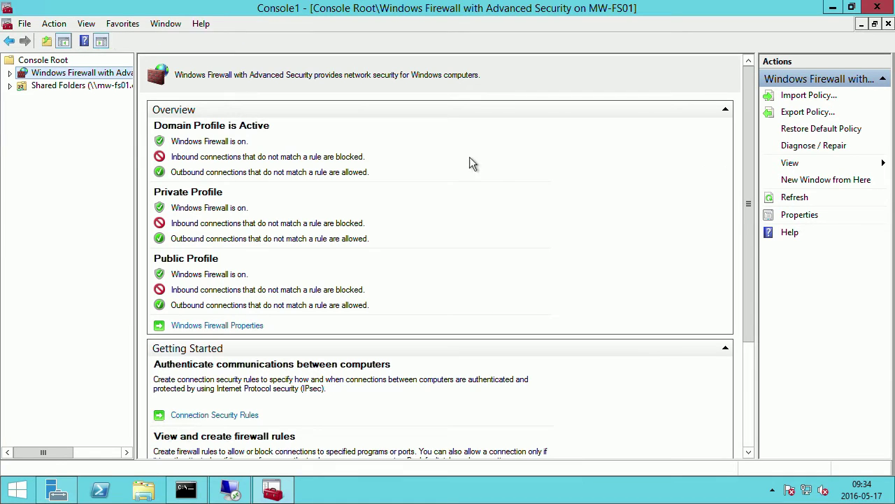
click(25, 24)
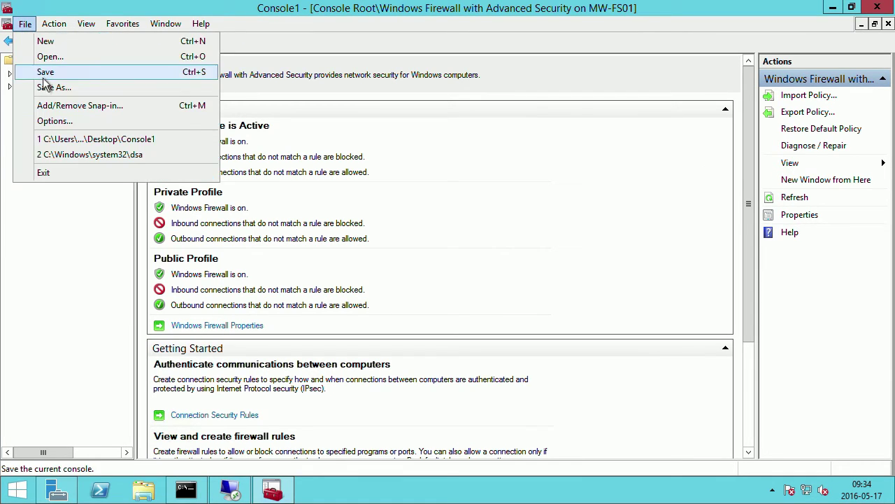
click(55, 87)
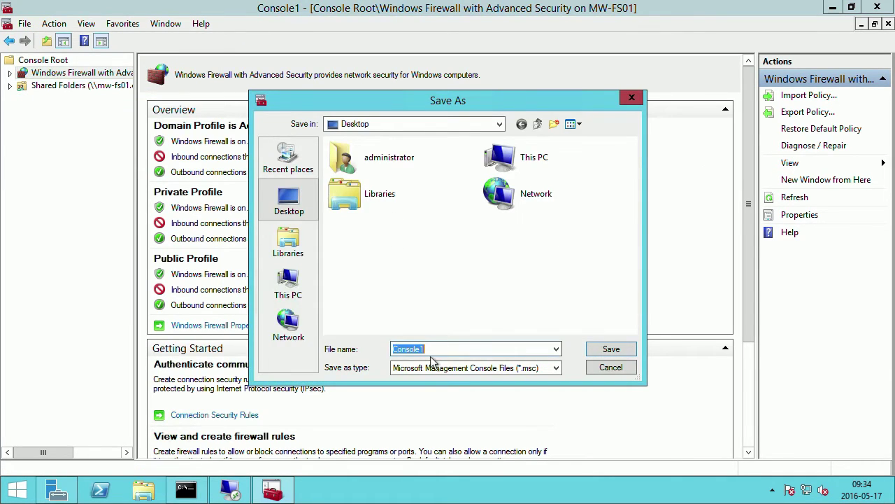
text(FileSerf)
key(BackSpace)
key(BackSpace)
text(rver01)
key(Return)
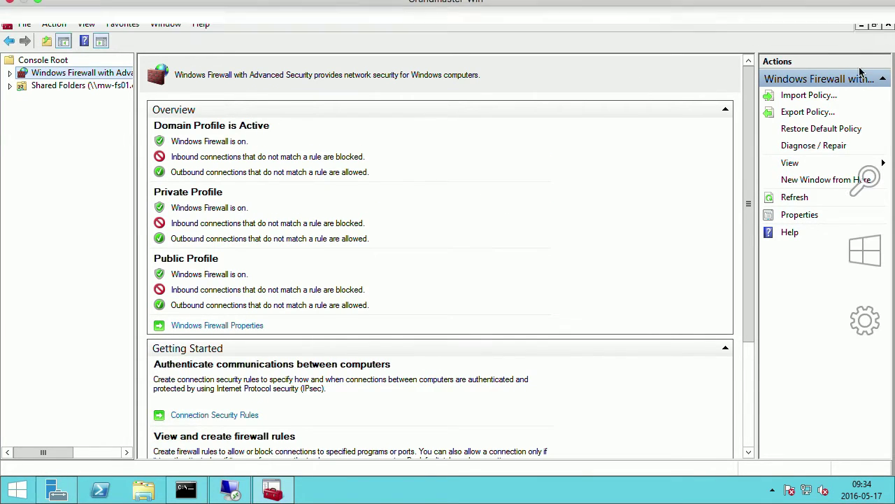
click(871, 11)
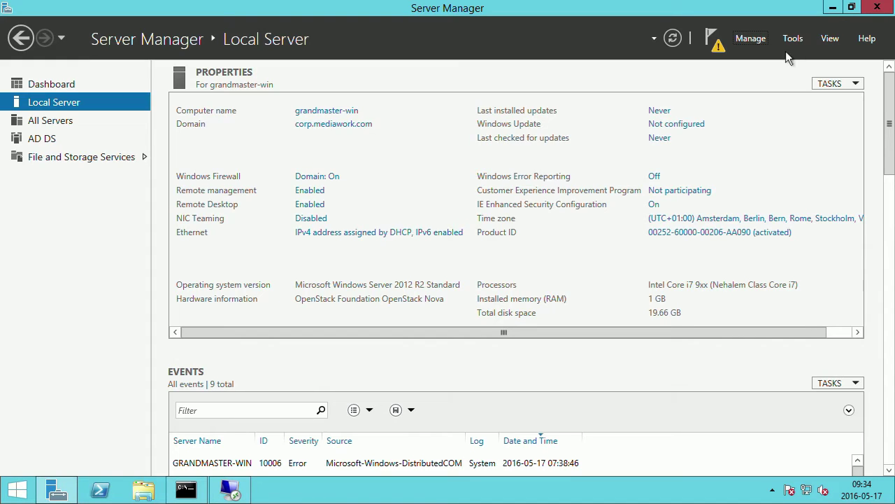
Reopen the saved FileServer01 console from its desktop shortcut.
click(833, 10)
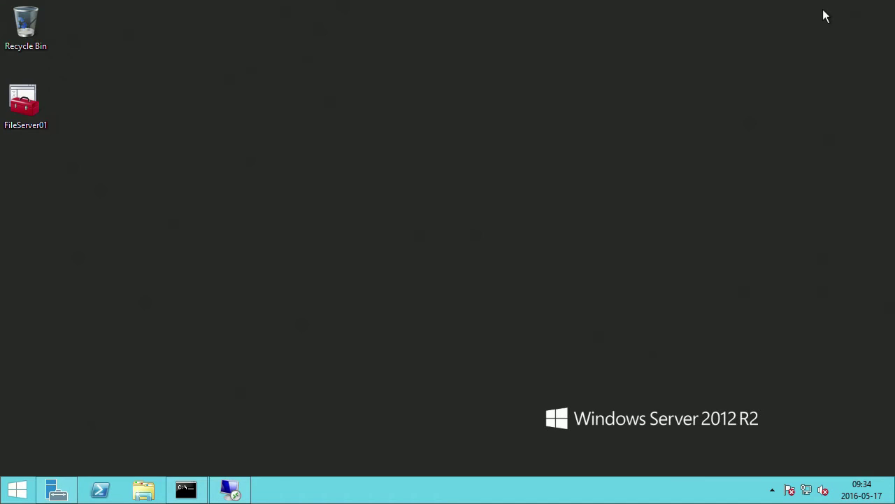
click(28, 105)
double_click(41, 106)
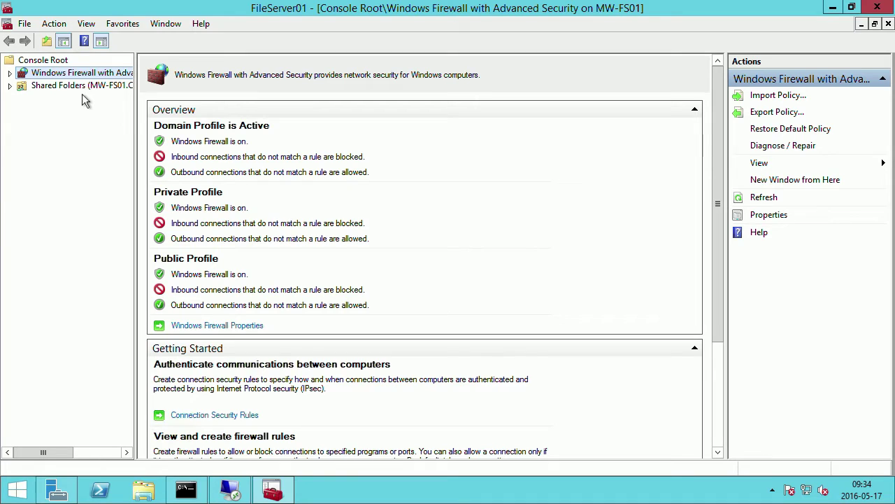
Expand Shared Folders and list MW-FS01's shares ADMIN$, C$ and IPC$.
click(9, 86)
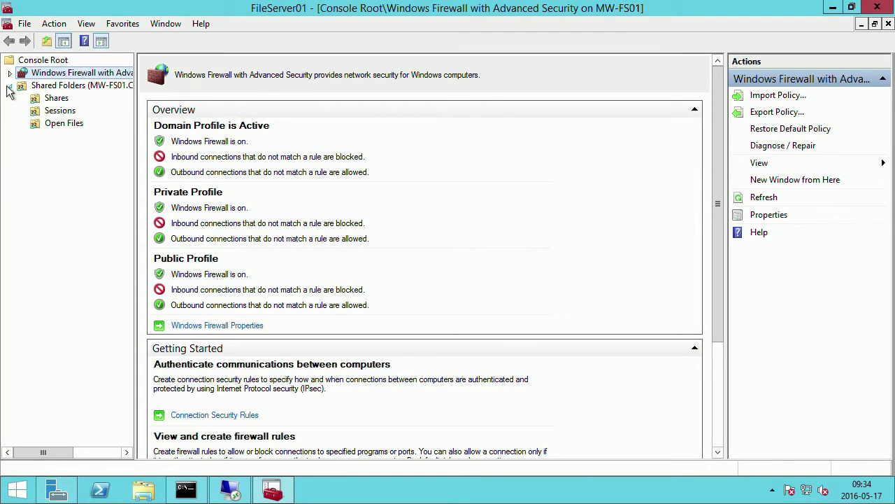
click(56, 98)
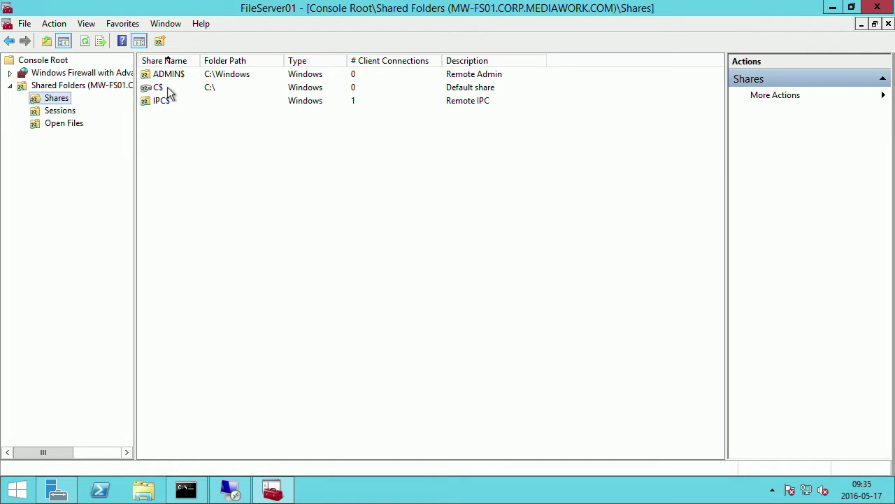
click(159, 90)
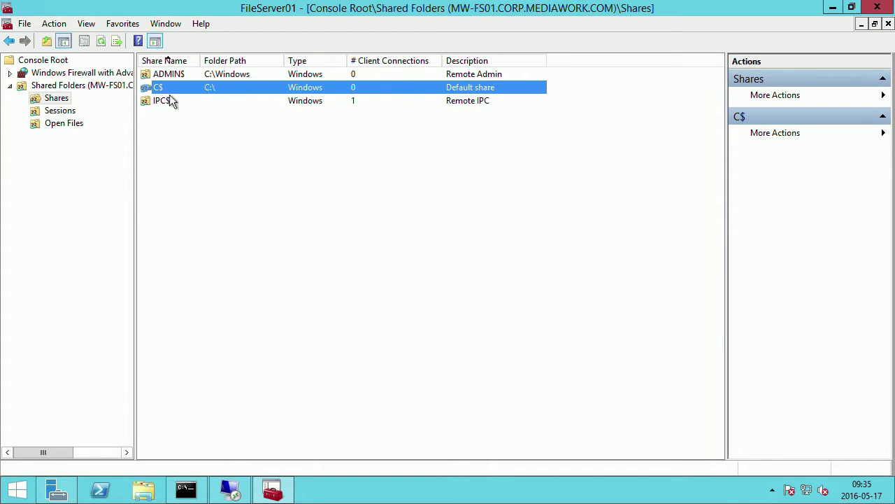
click(170, 100)
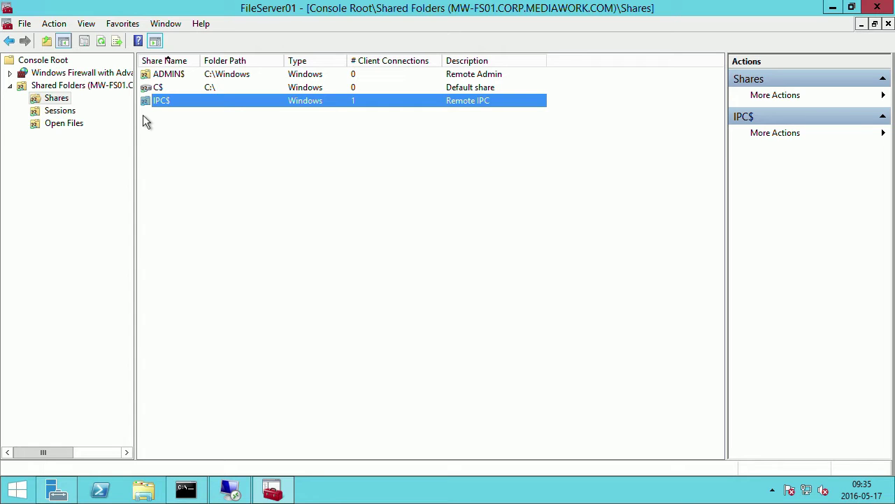
Open the \\mw-fs01 network location with the Run prompt.
key(super+r)
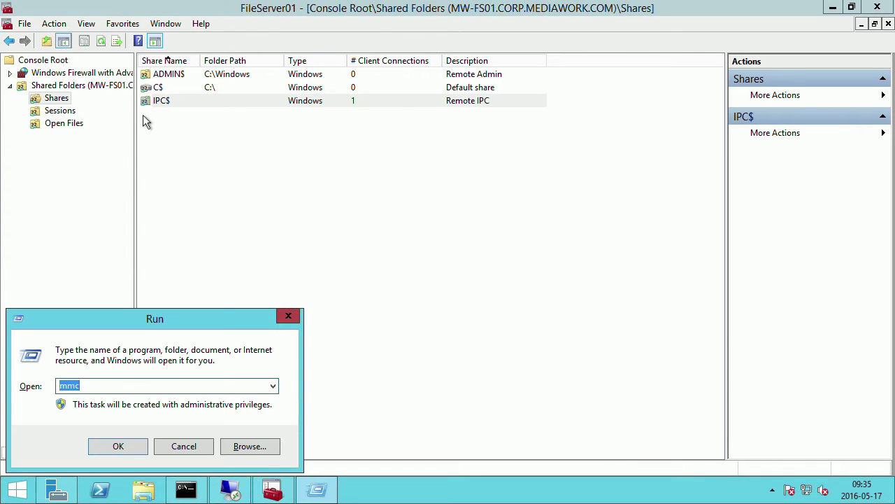
text(\\mw-fs01)
key(Return)
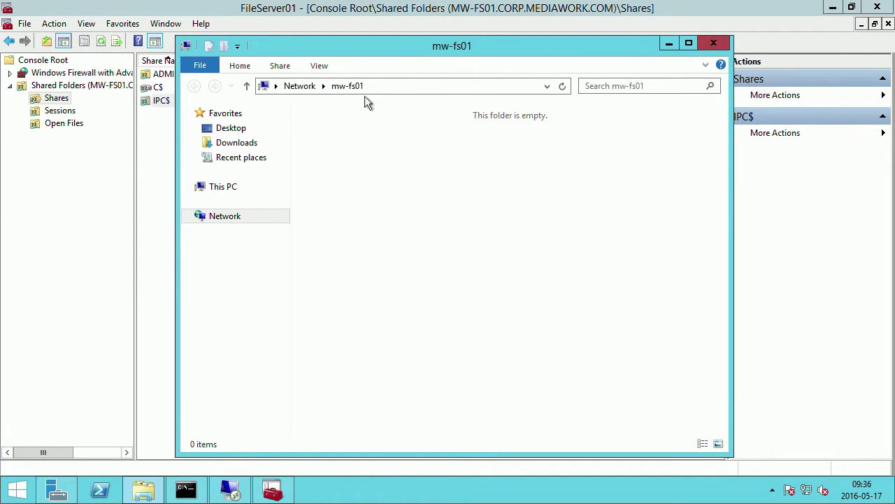
drag(348, 44, 277, 119)
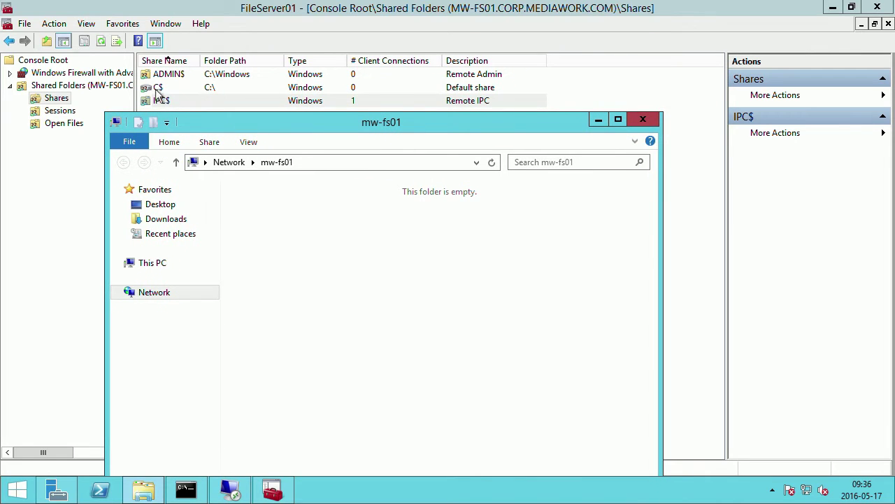
Change the Explorer address to \\mw-fs01\c$ to show the C$ share contents.
click(312, 161)
click(313, 162)
text(\\mw-fs01\)
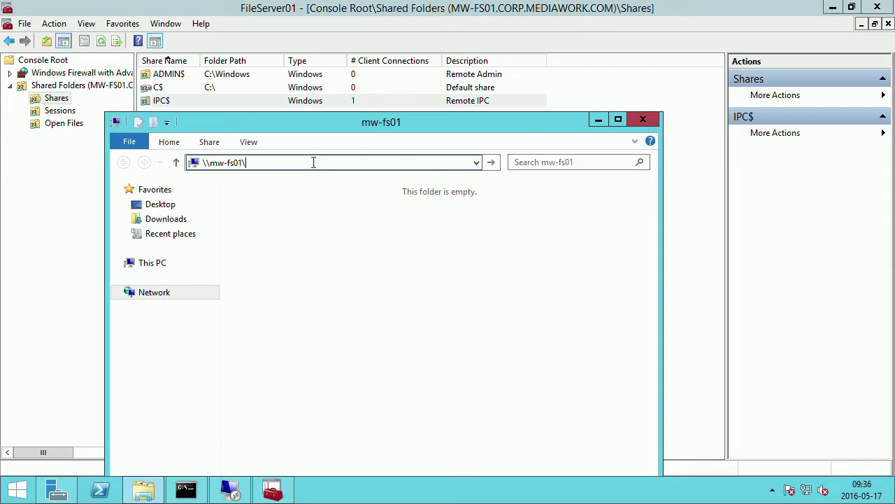
text($)
key(Return)
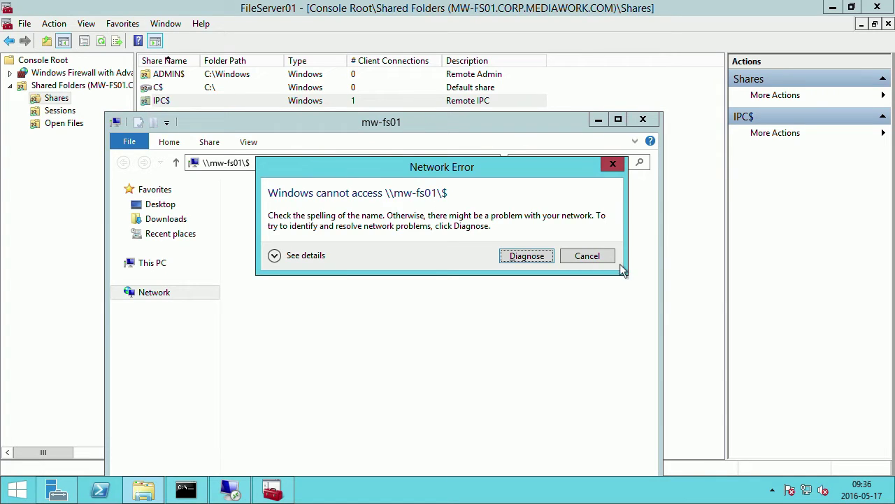
click(592, 256)
key(End)
text(c)
key(Return)
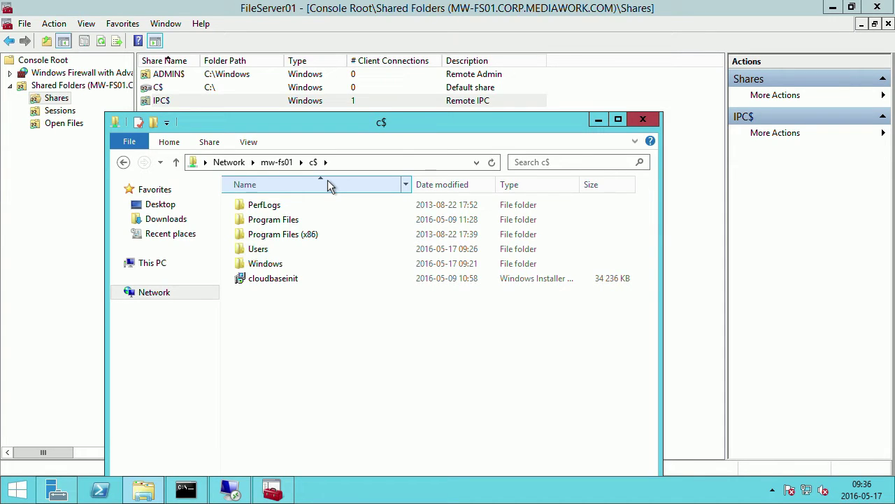
drag(320, 118, 373, 79)
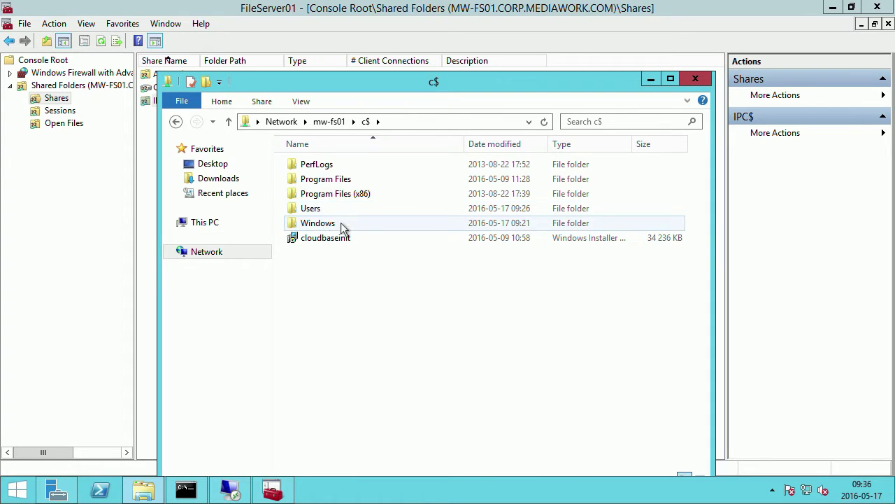
drag(332, 89, 329, 50)
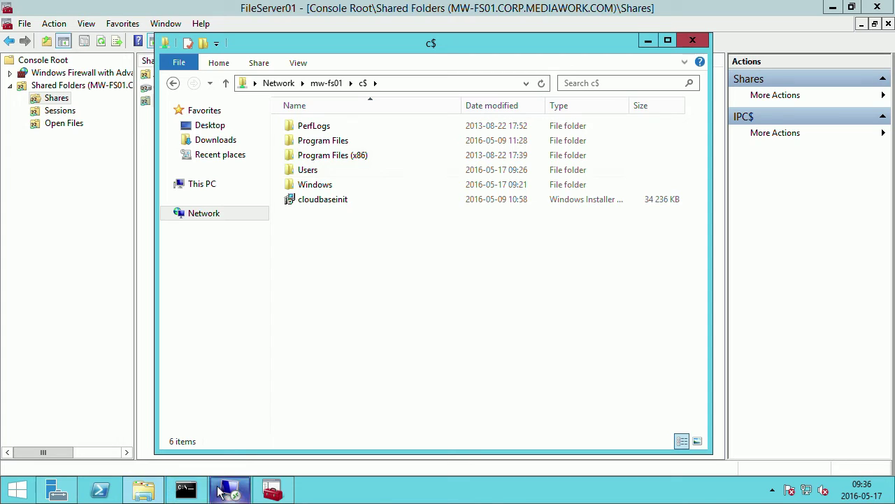
mouse_move(231, 490)
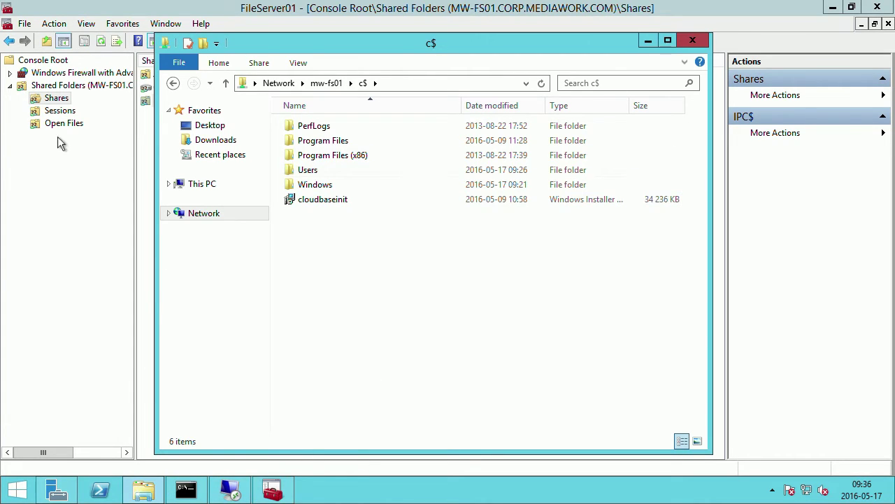
Add the Local Users and Groups snap-in to the FileServer01 console.
click(67, 206)
click(25, 24)
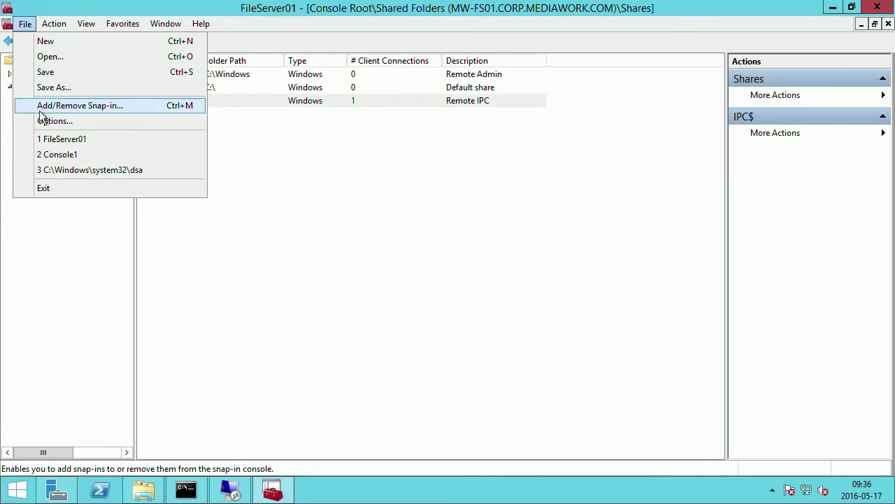
click(54, 106)
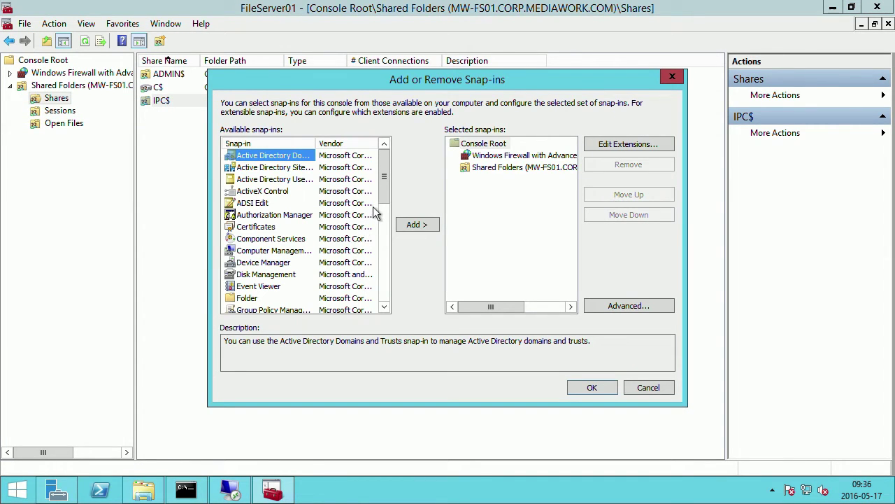
drag(382, 203, 387, 274)
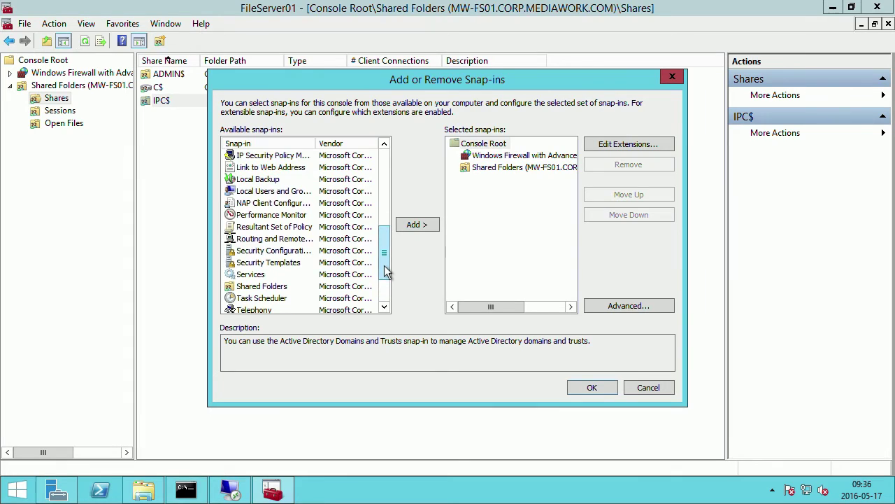
click(257, 194)
click(435, 226)
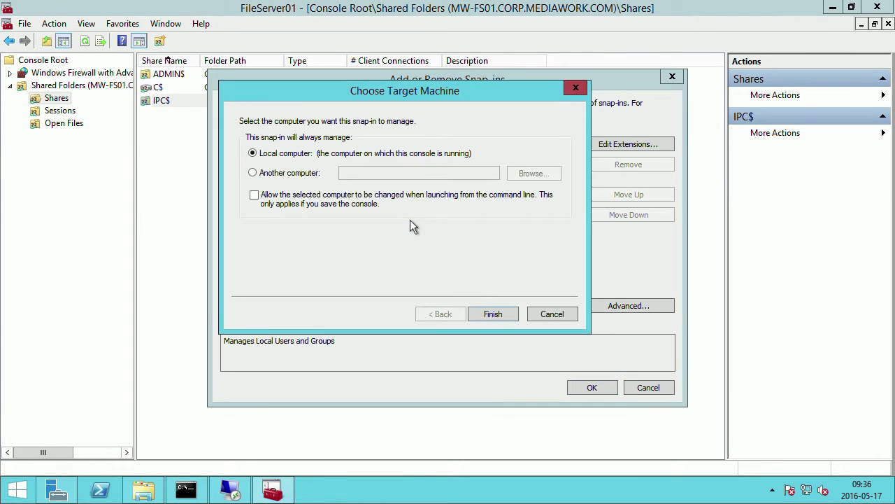
Point the Local Users and Groups snap-in at remote computer MW-FS01 and apply.
click(288, 174)
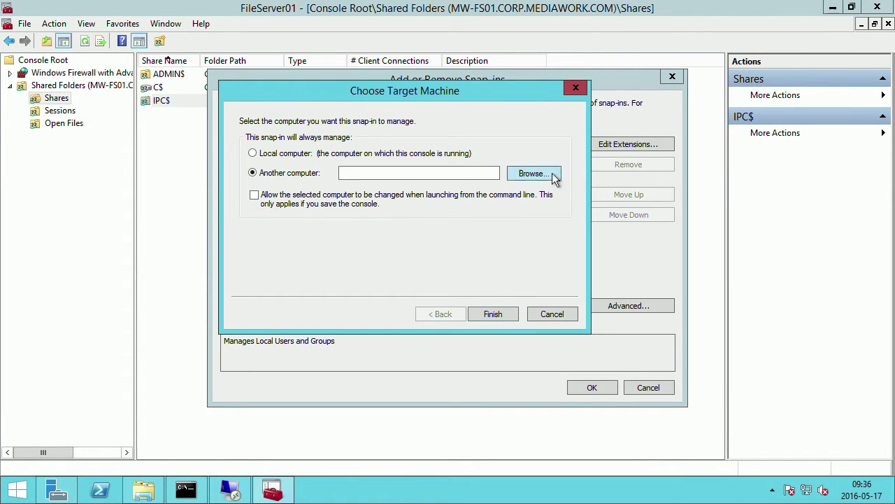
click(553, 175)
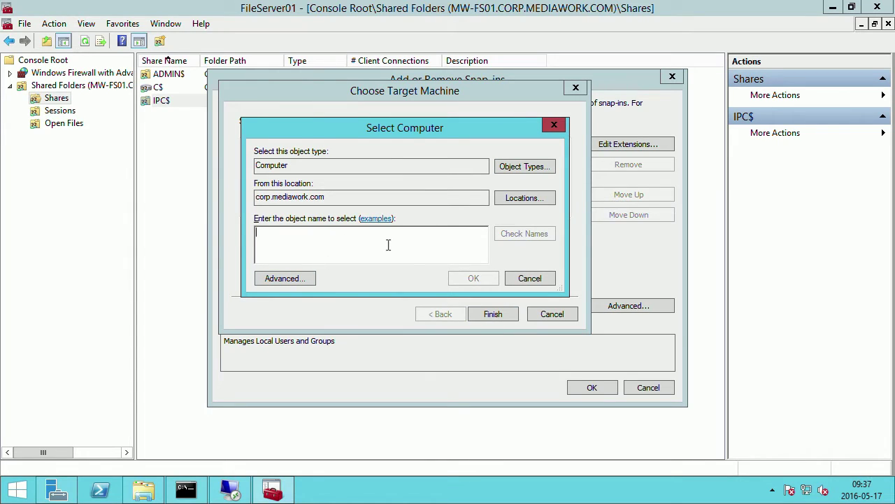
text(mw)
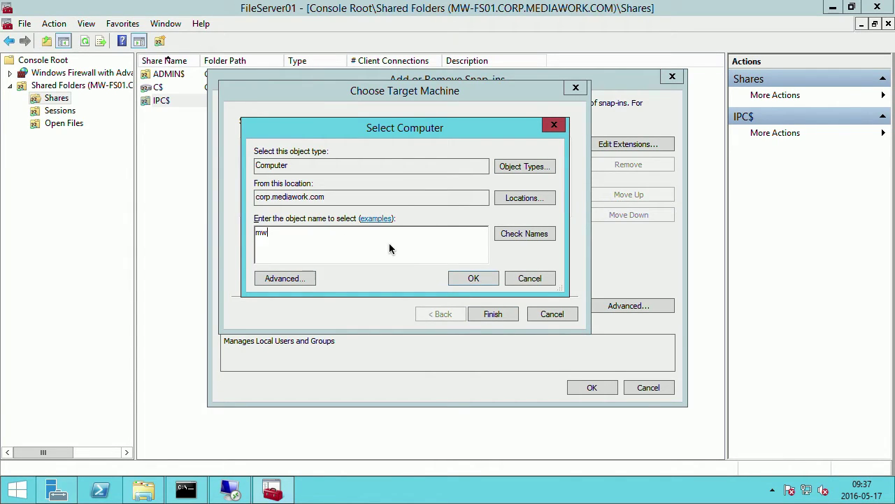
text(-fs01)
key(Return)
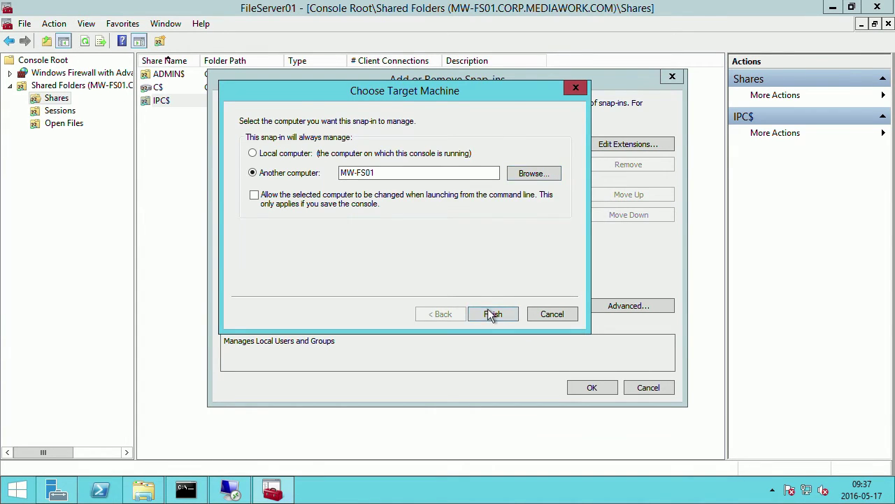
click(493, 314)
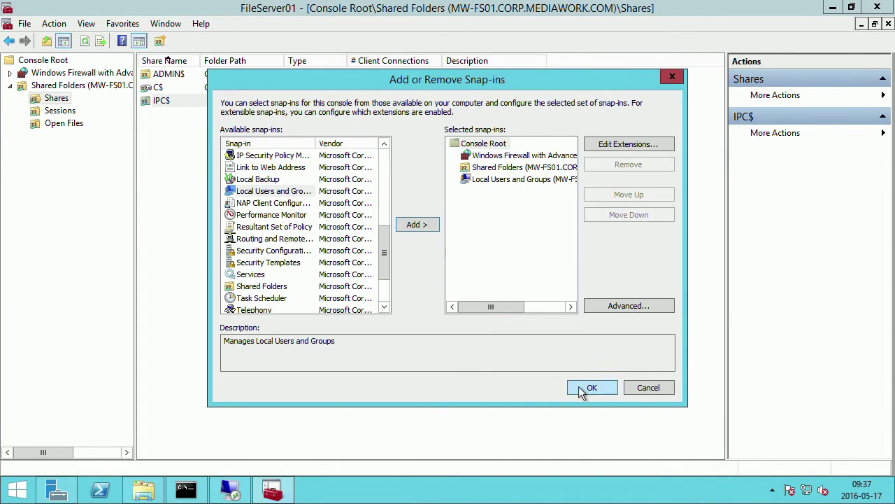
click(579, 387)
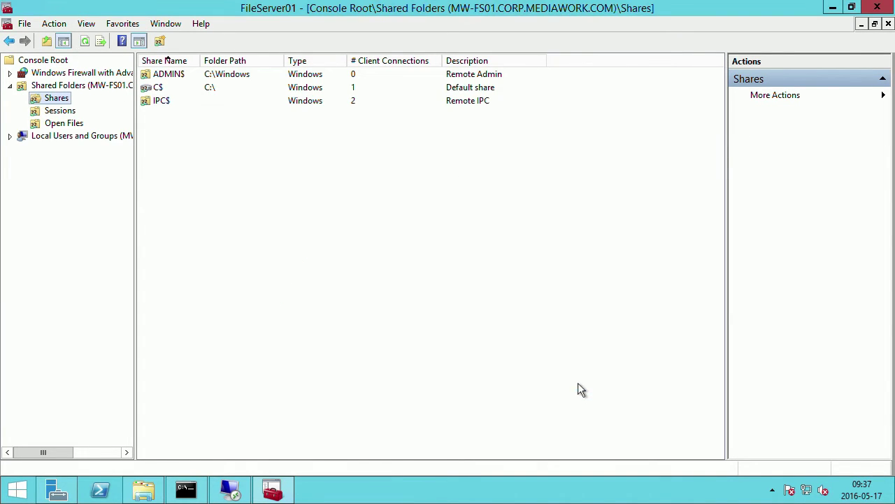
Browse MW-FS01's local users, then its groups, selecting Administrators.
click(15, 139)
click(11, 137)
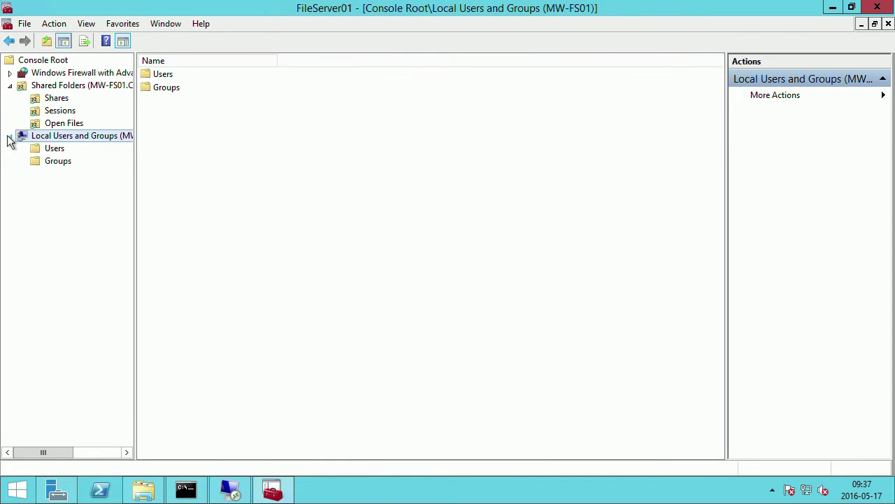
click(51, 151)
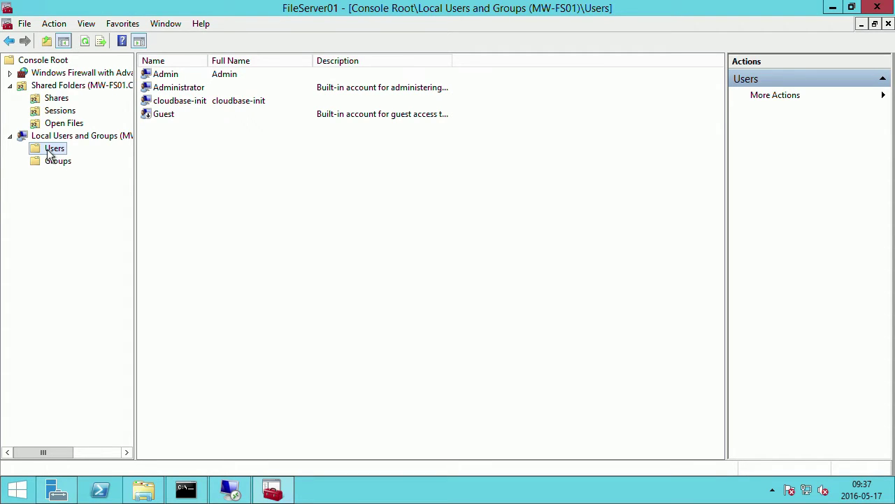
click(177, 73)
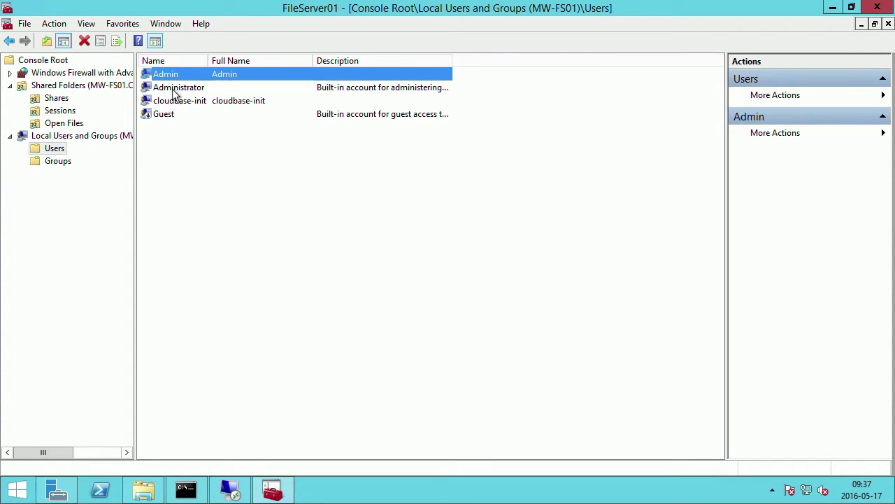
click(66, 162)
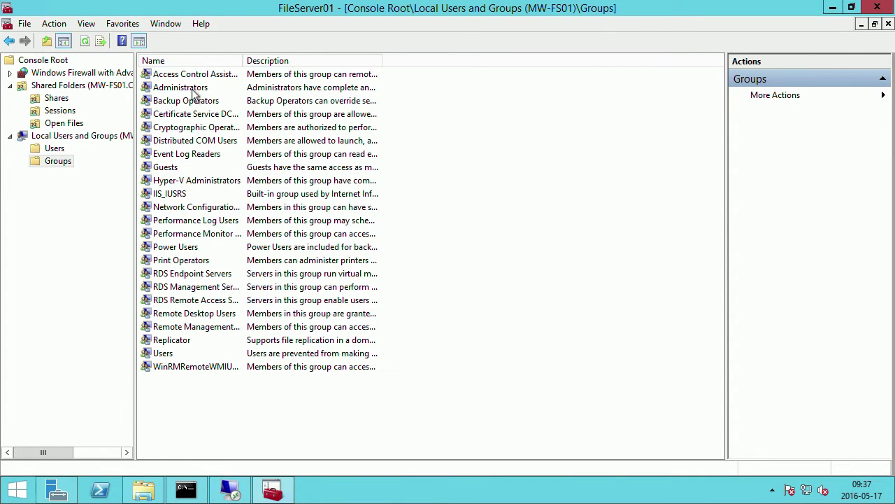
click(187, 90)
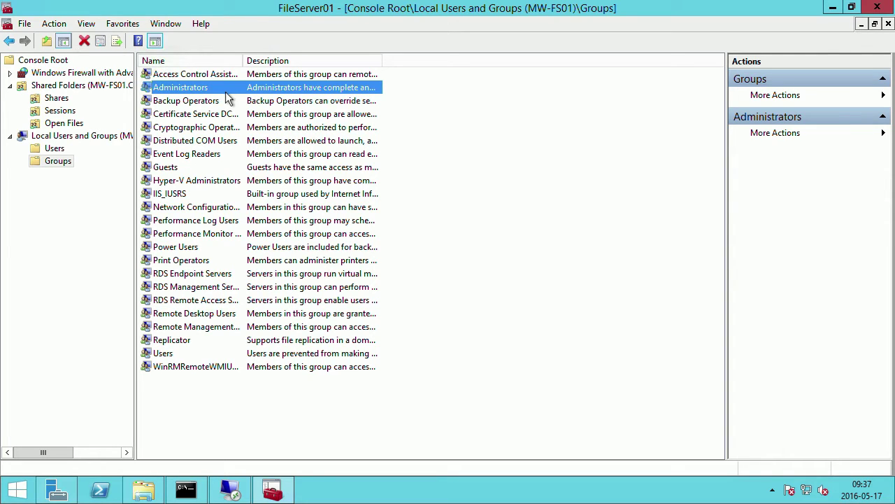
Review the Administrators group's members, including Administrator, cloudbase-init and MEDIAWORK\Domain Admins.
double_click(215, 90)
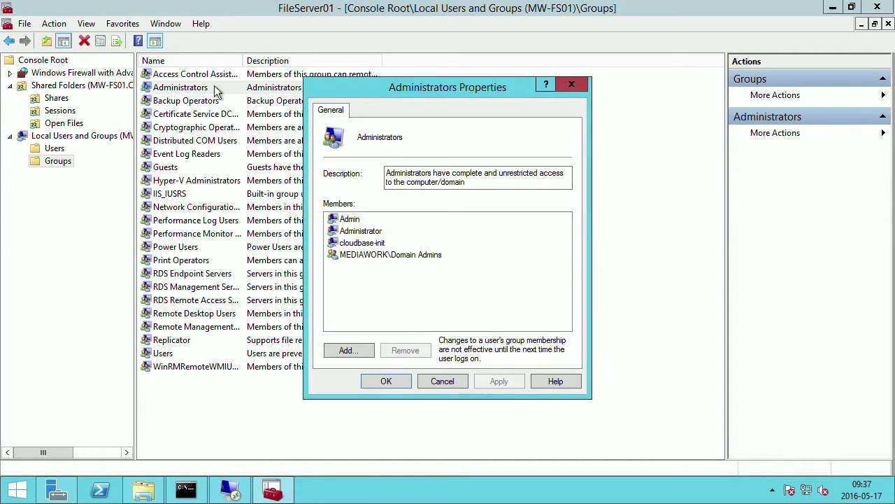
click(362, 233)
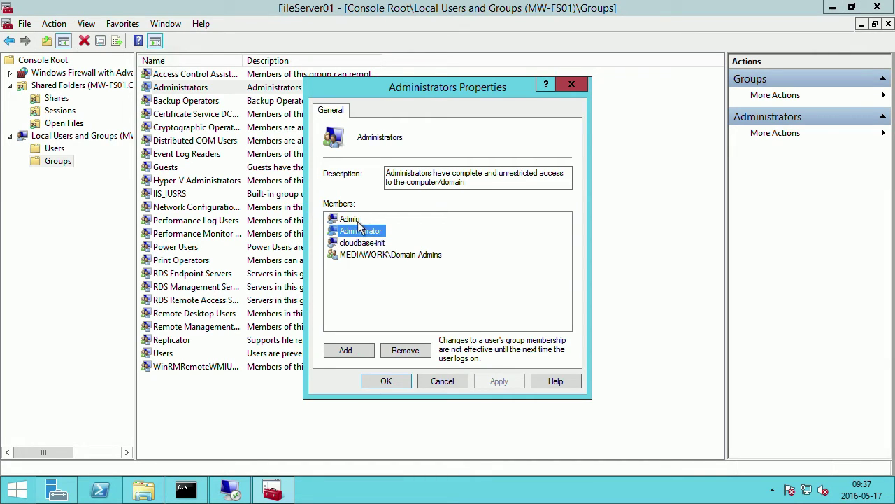
click(360, 258)
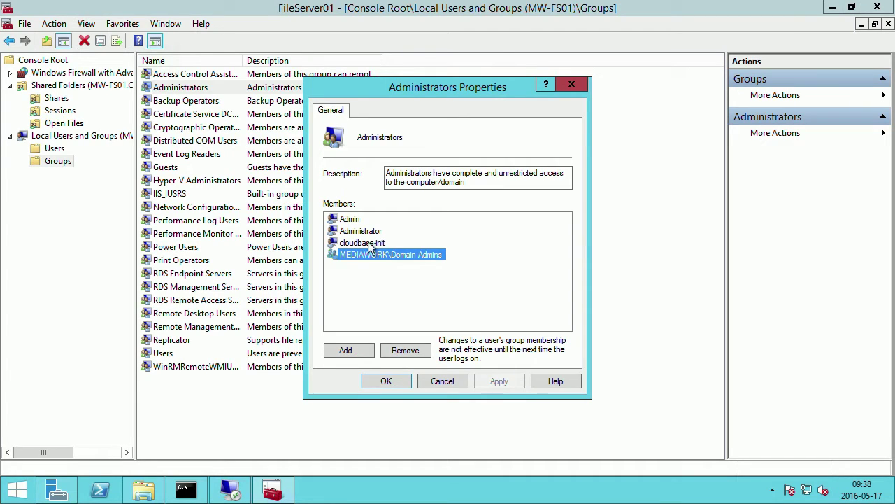
key(Up)
click(429, 256)
Create a new folder named Shares in \\mw-fs01\c$.
click(147, 489)
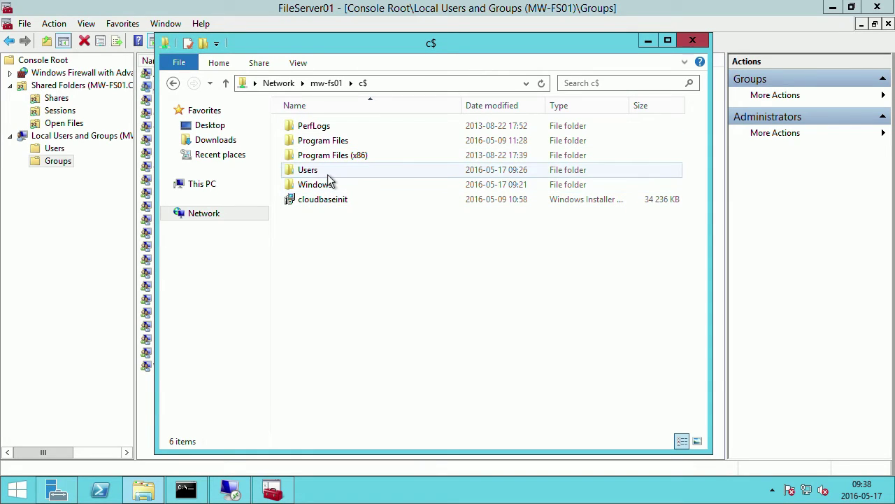
right_click(341, 257)
mouse_move(461, 390)
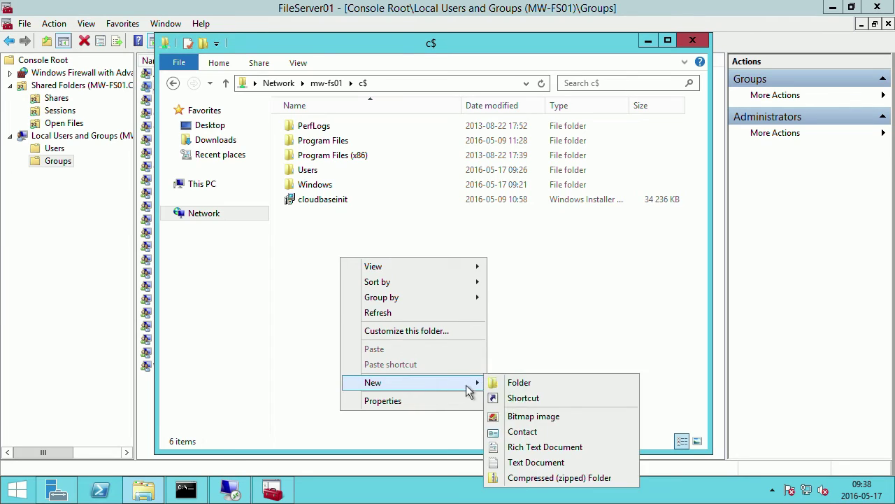
click(517, 384)
text(Shares)
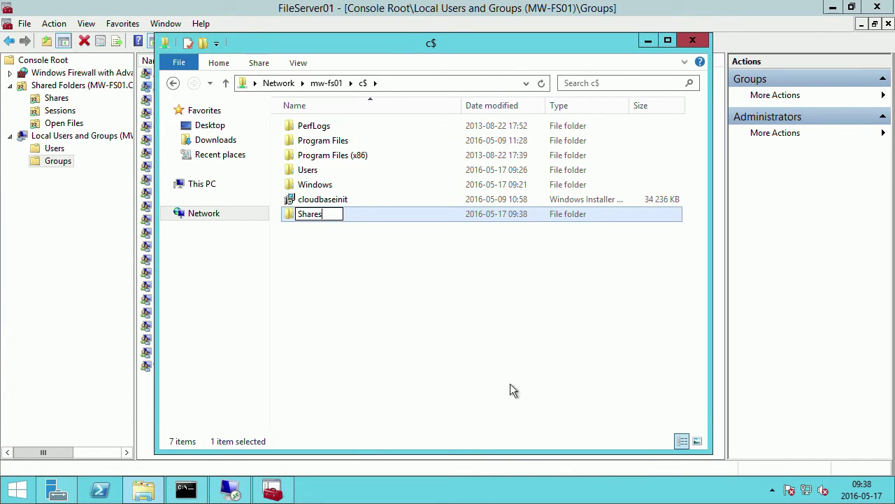
key(Return)
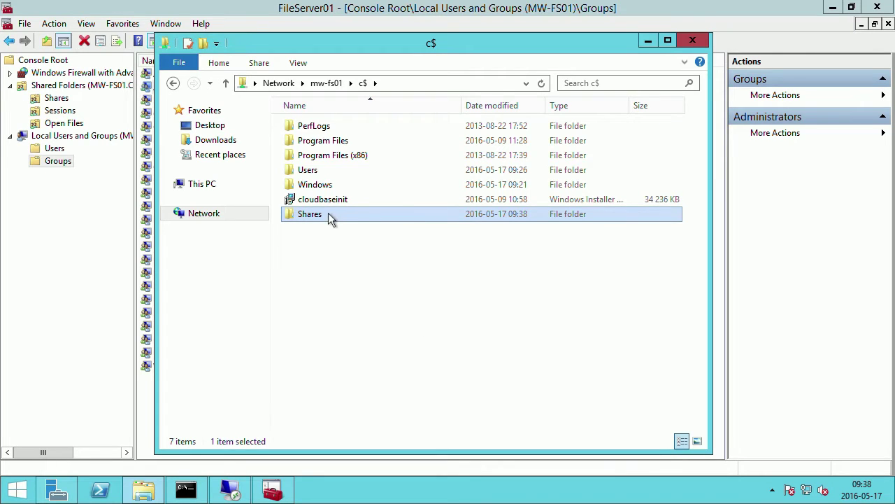
Open the Shares folder's Security properties and its Advanced security settings.
right_click(329, 214)
click(396, 386)
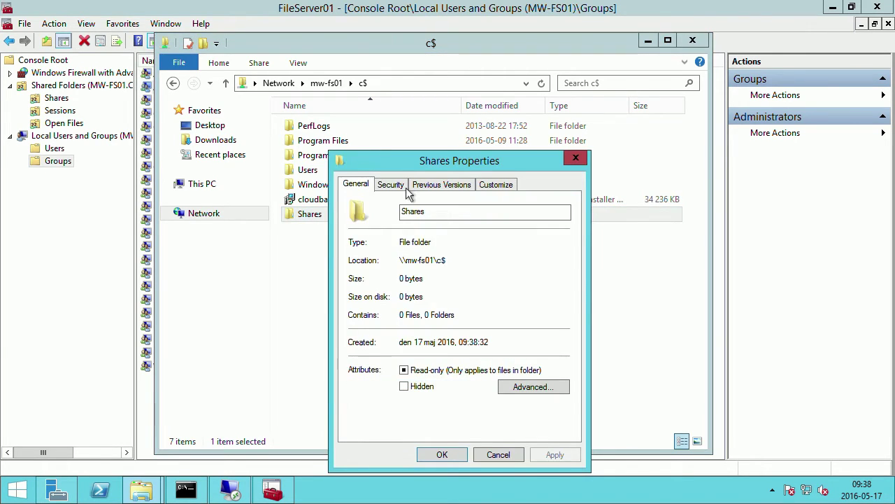
click(399, 185)
drag(409, 167, 362, 127)
click(493, 365)
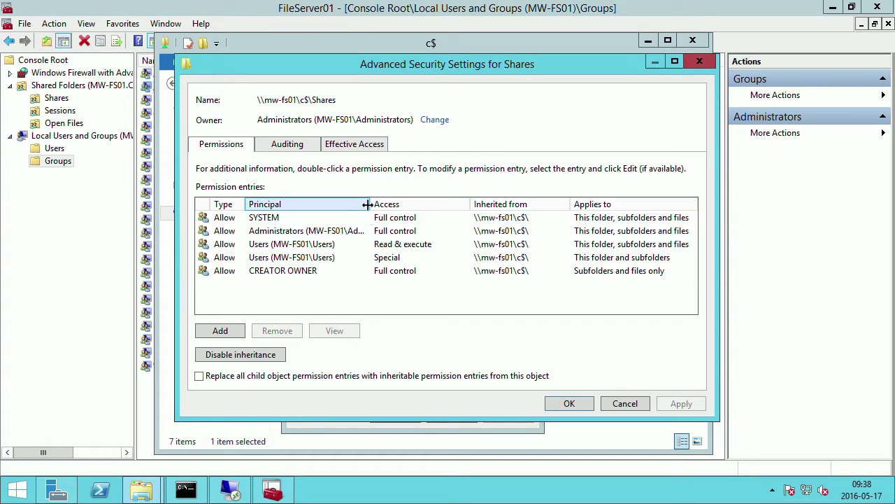
Review the five permission entries Shares inherits from c$, including the Administrators entry.
drag(370, 203, 417, 204)
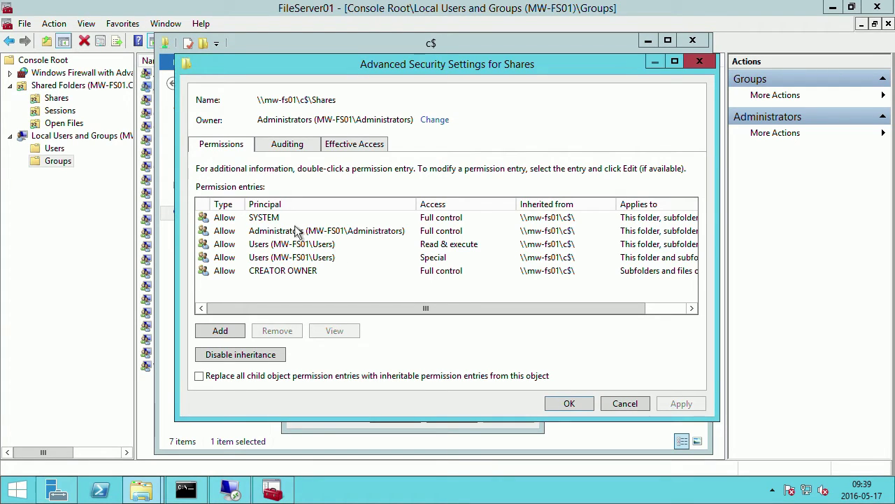
click(352, 231)
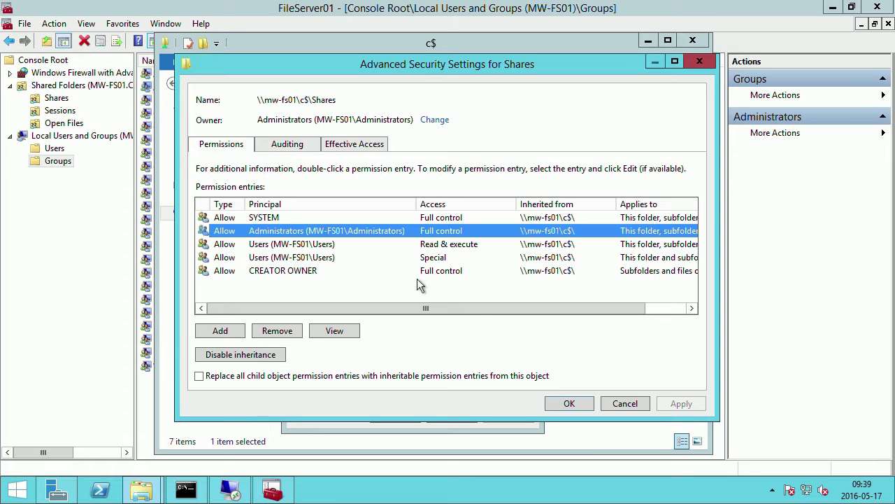
drag(271, 69, 212, 54)
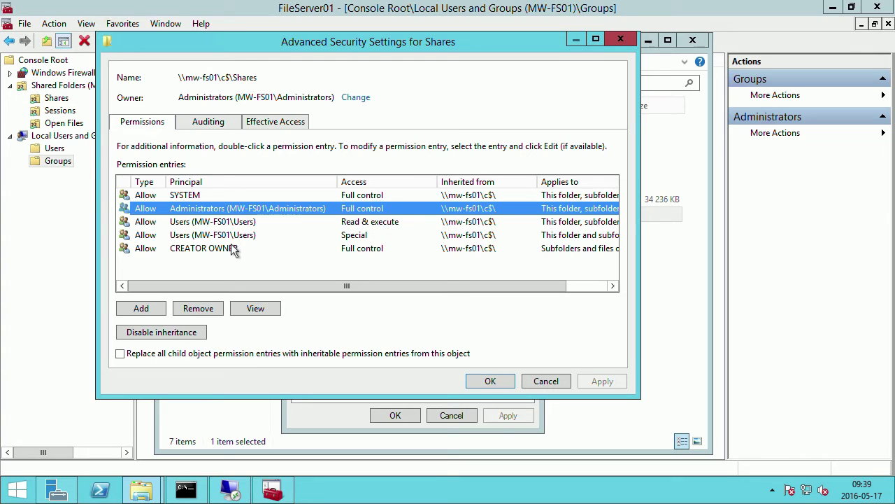
Disable inheritance on Shares, converting inherited entries to explicit permissions.
click(186, 337)
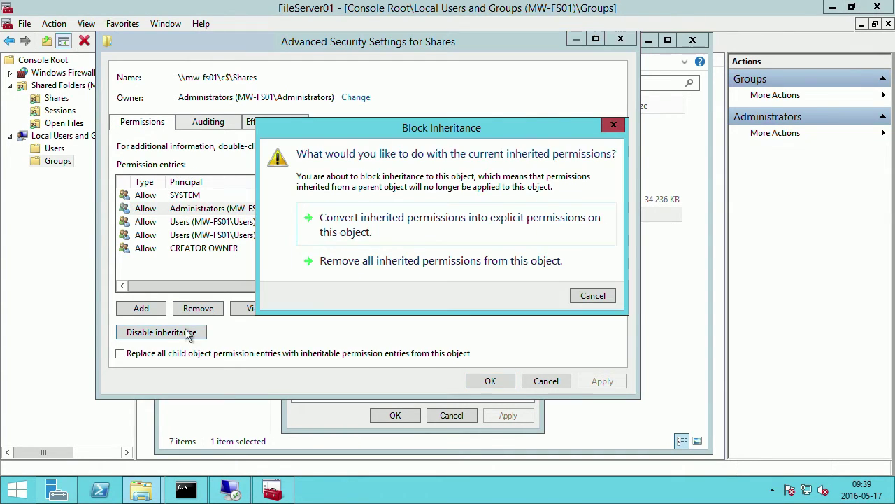
drag(379, 135, 250, 106)
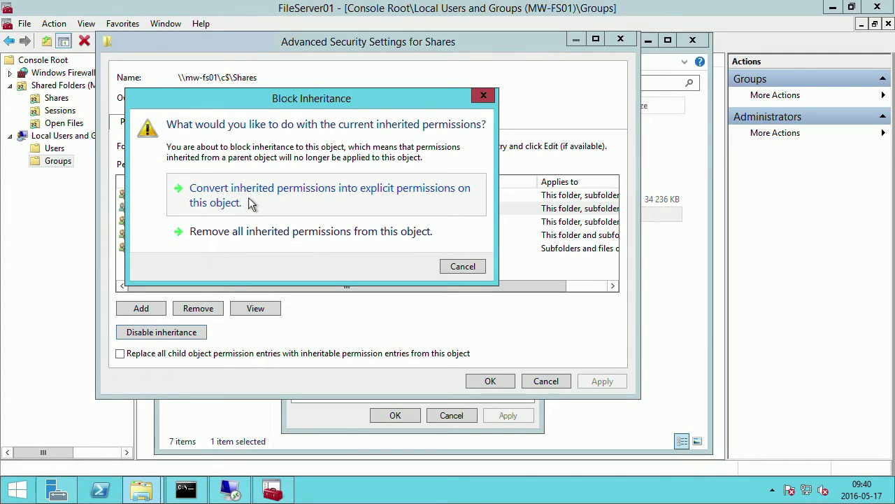
click(331, 199)
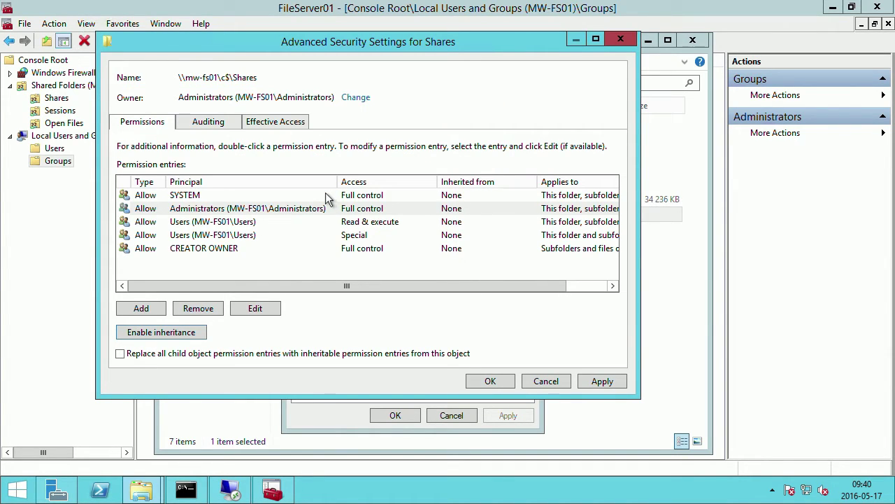
Remove both Users entries, leaving SYSTEM, Administrators and CREATOR OWNER, and save.
click(265, 221)
click(210, 309)
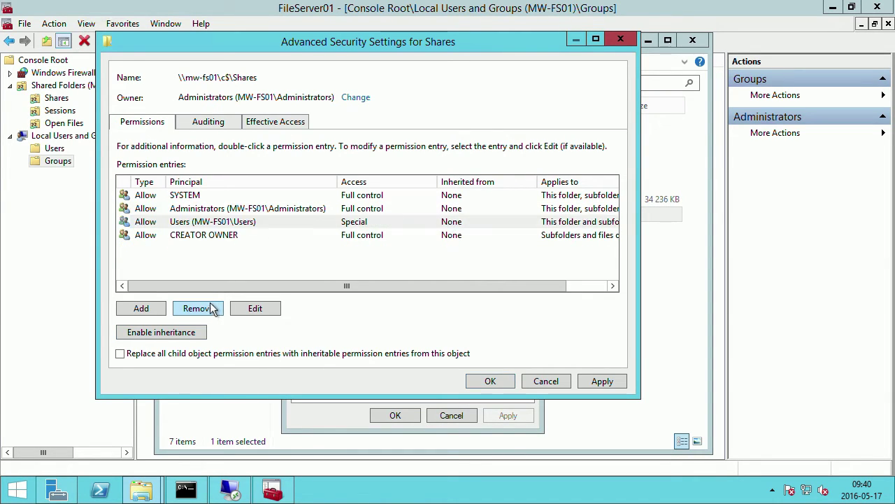
click(219, 223)
click(209, 309)
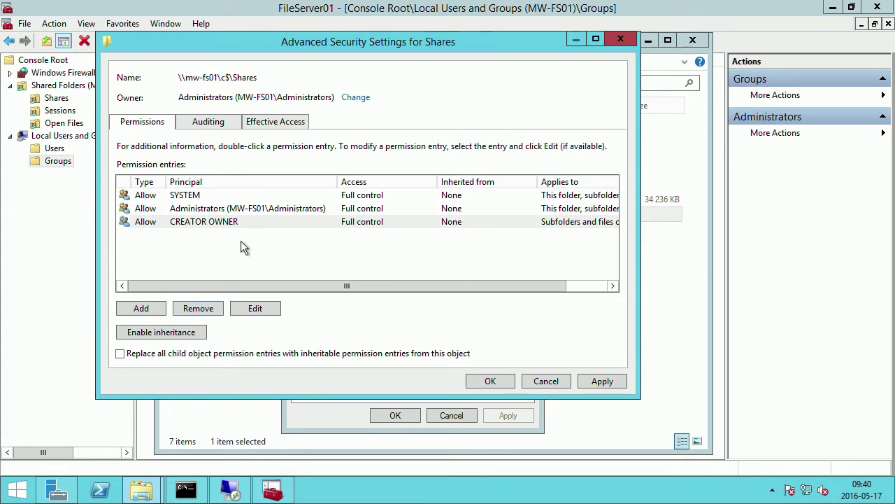
click(195, 196)
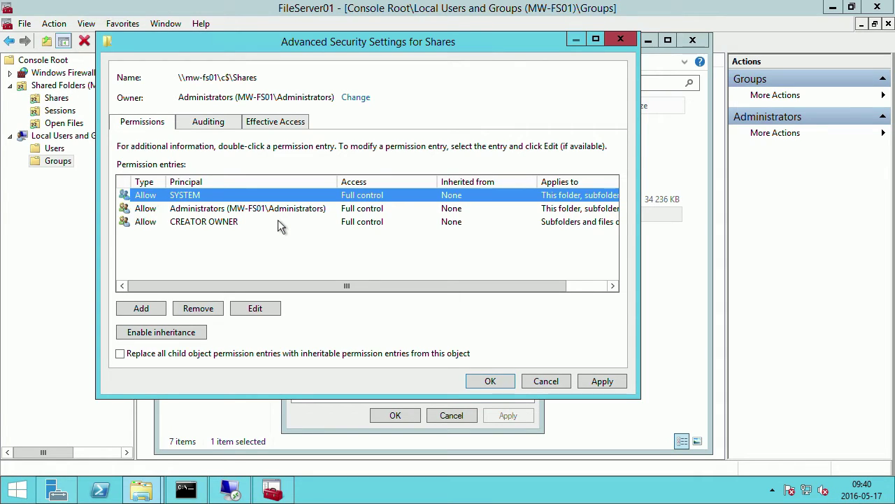
click(238, 221)
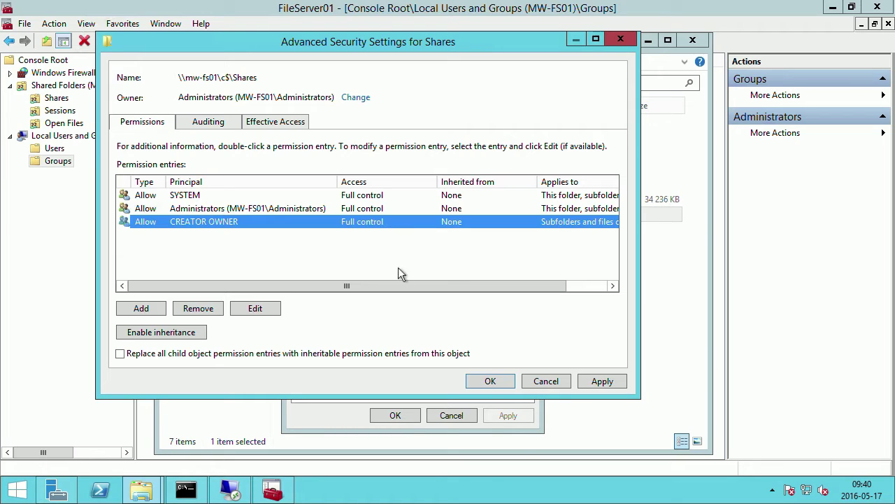
click(491, 382)
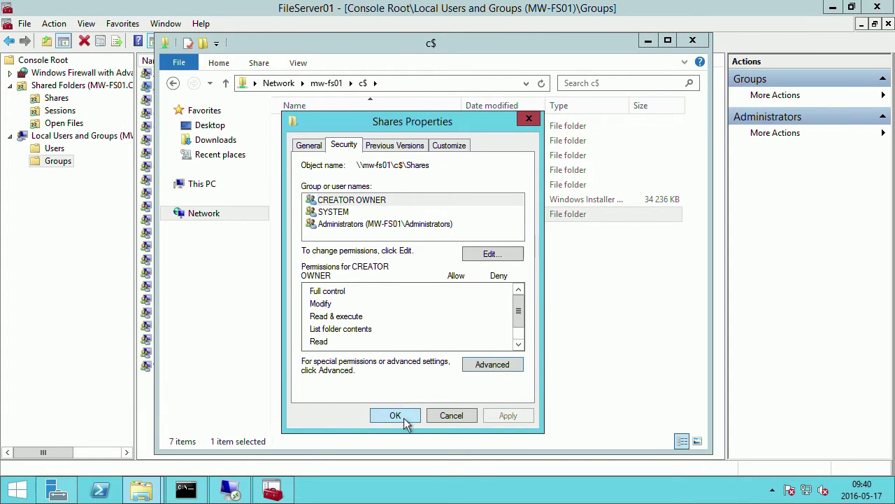
click(372, 201)
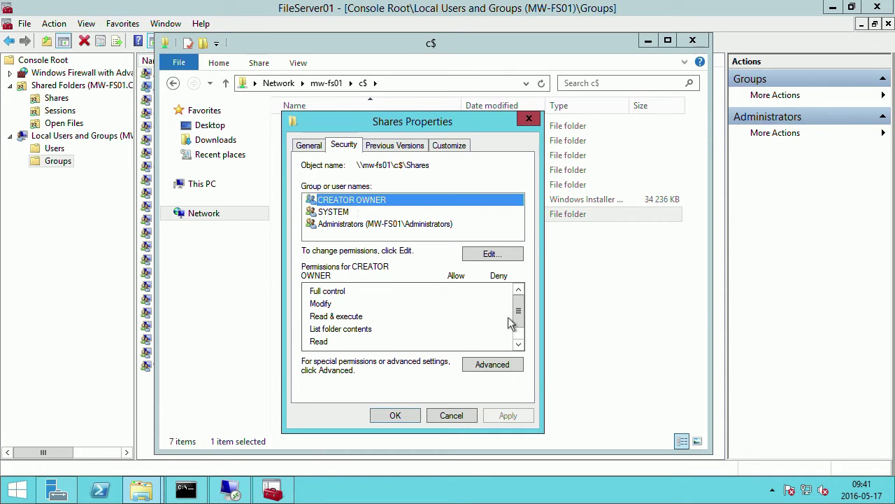
mouse_move(519, 314)
mouse_down()
mouse_move(518, 321)
mouse_move(521, 303)
mouse_move(519, 321)
mouse_up()
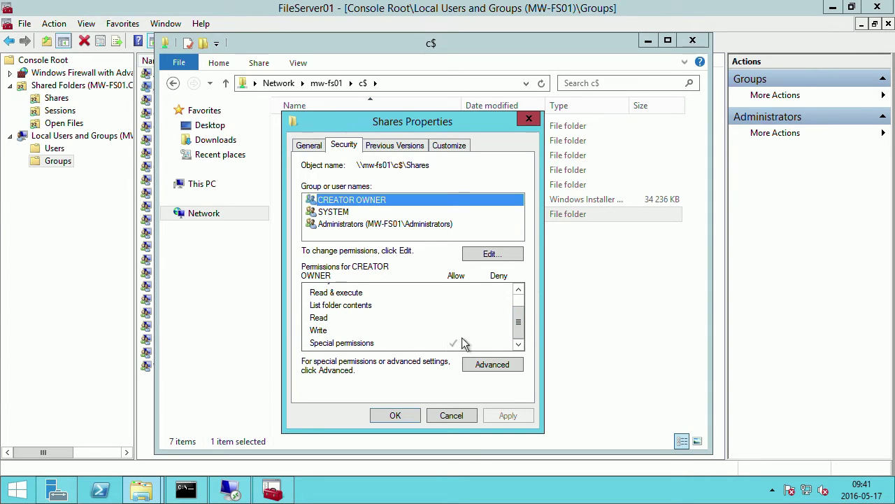
click(489, 363)
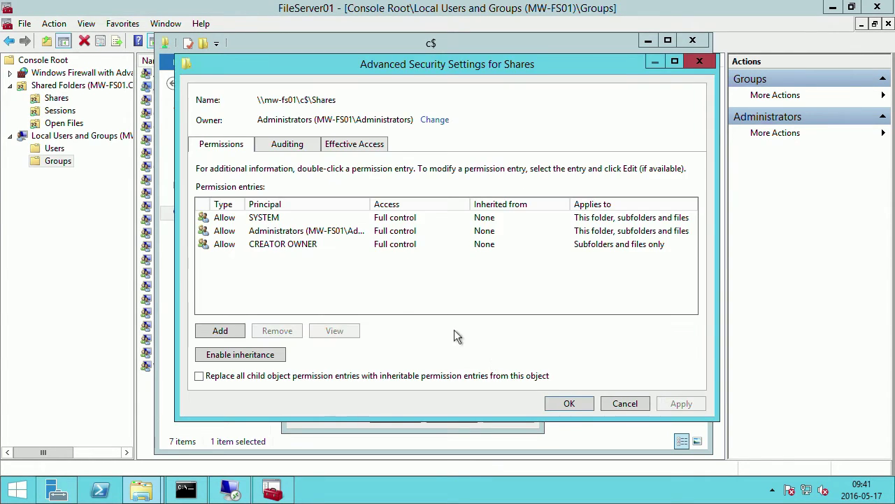
click(283, 245)
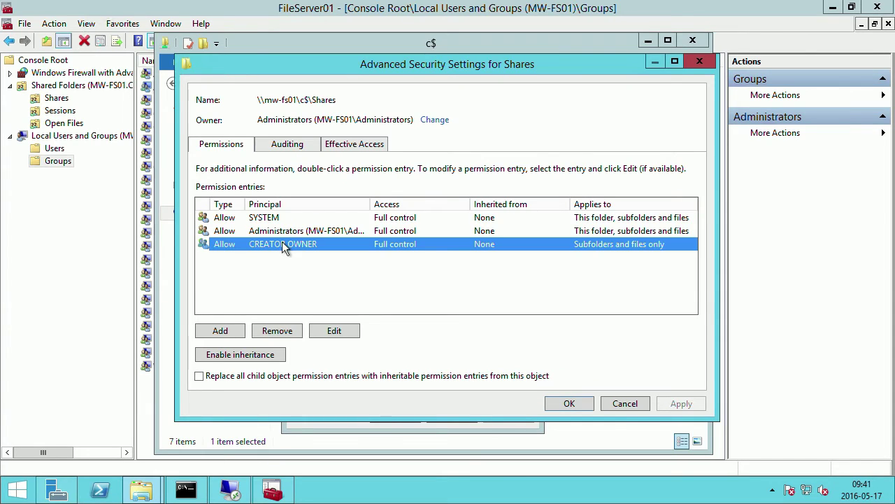
click(348, 332)
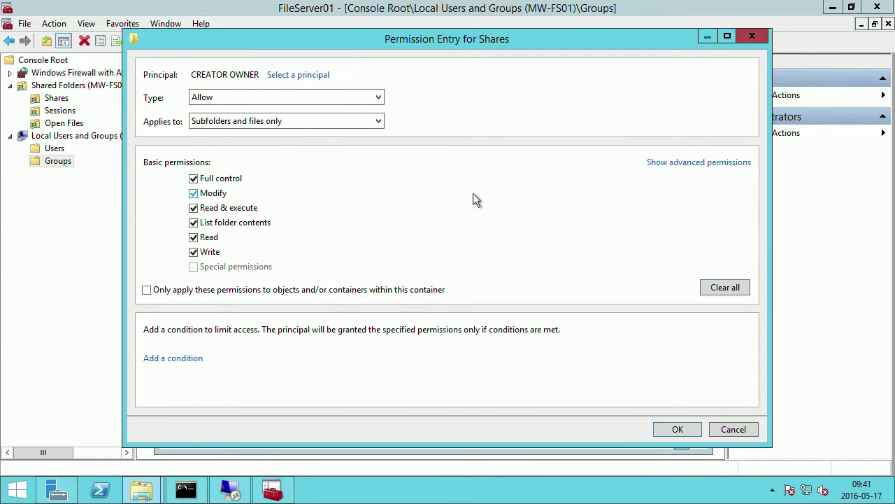
click(708, 164)
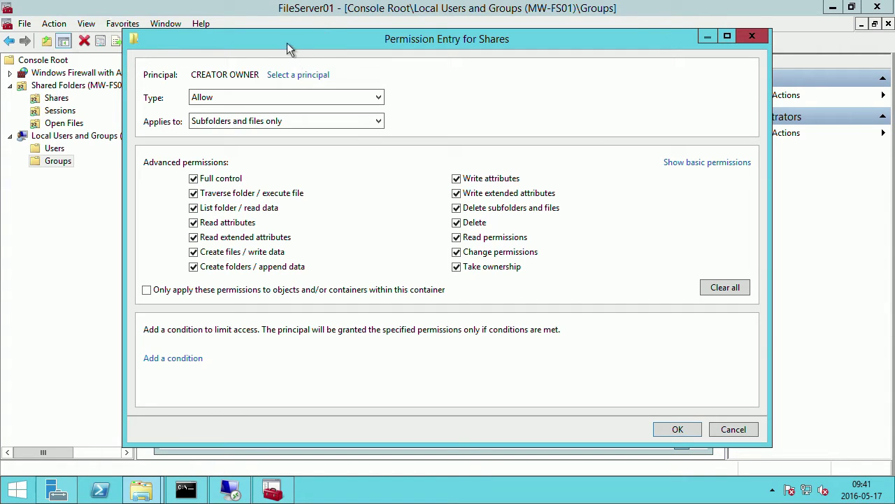
click(276, 123)
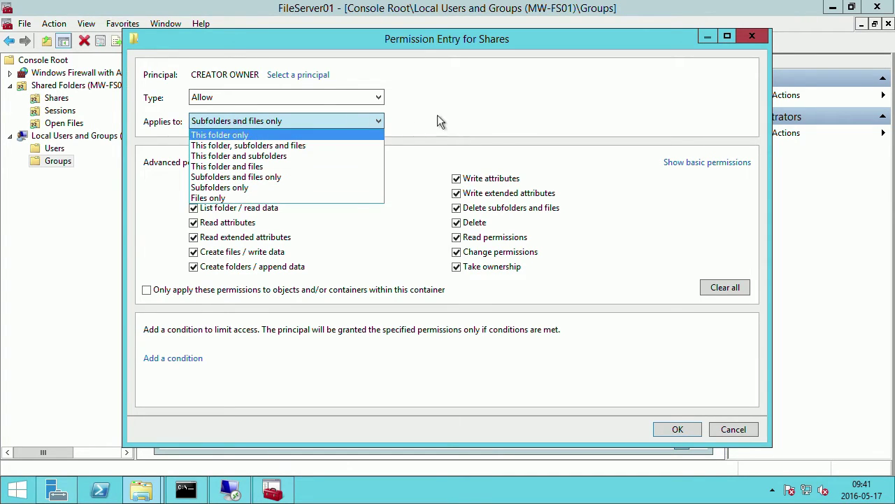
click(473, 126)
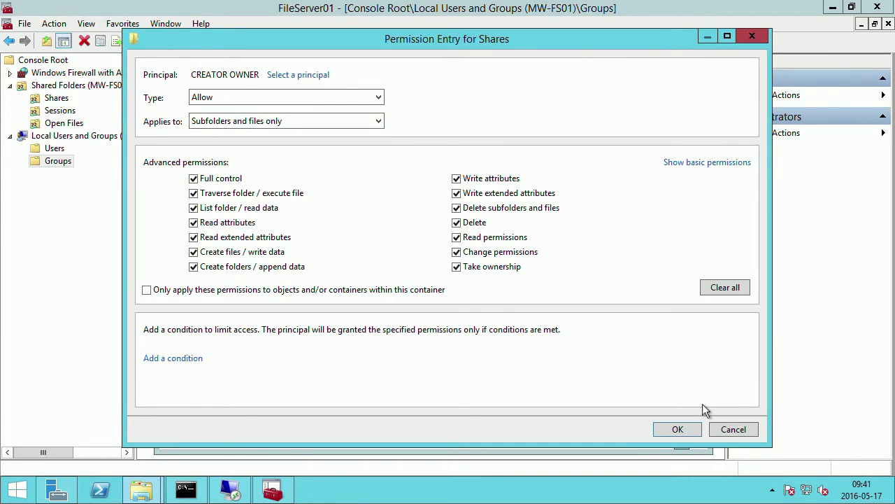
click(733, 430)
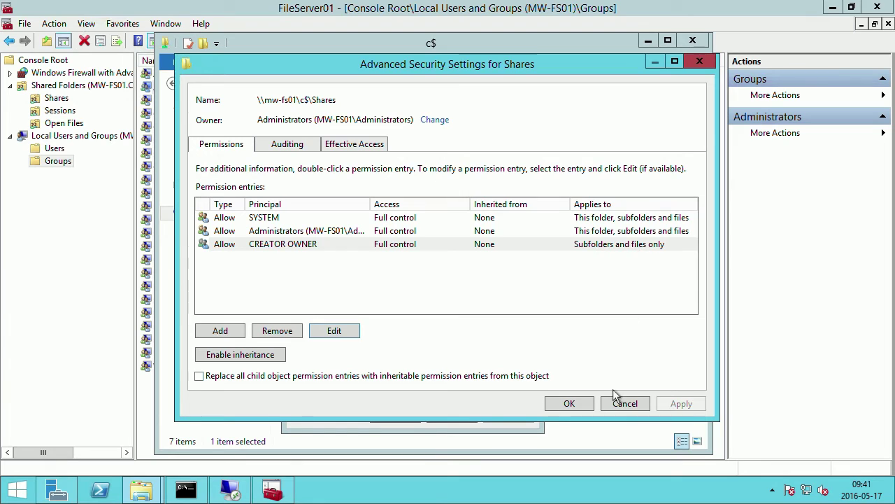
click(569, 403)
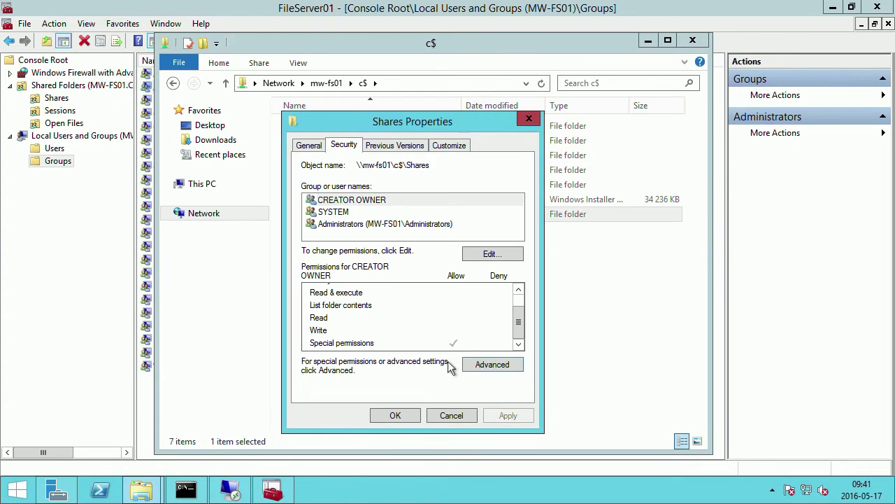
Check SYSTEM and Administrators permissions, close the properties, and open the empty Shares folder.
scroll(505, 316, up, 1)
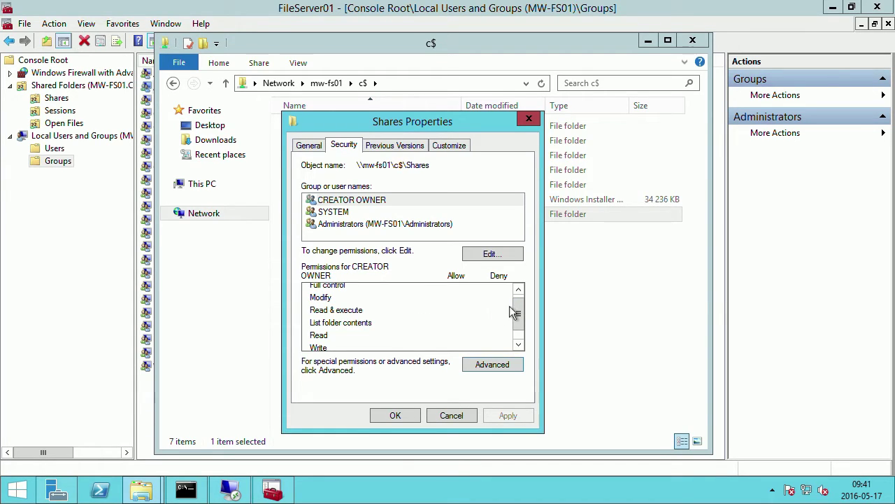
scroll(517, 314, down, 1)
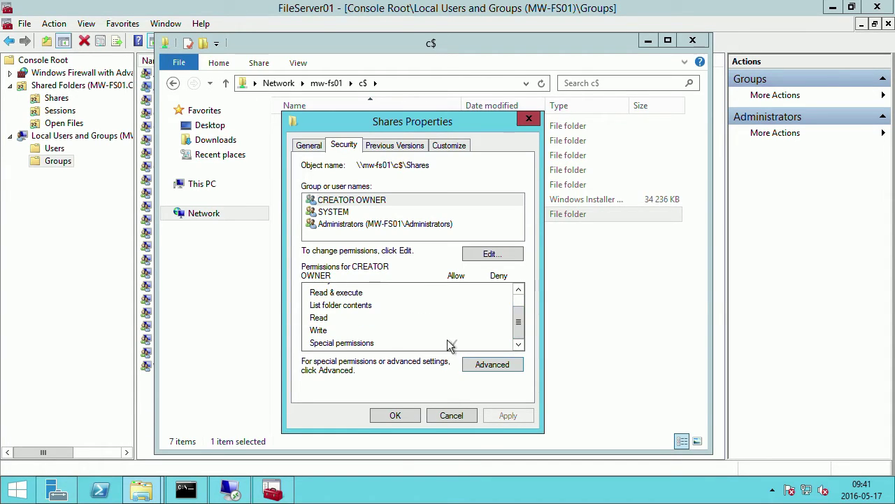
click(352, 214)
click(355, 225)
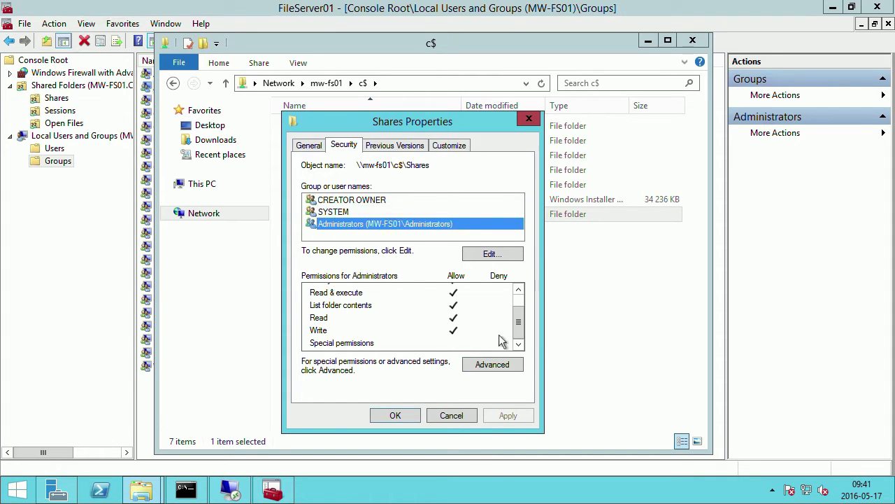
drag(519, 329, 519, 319)
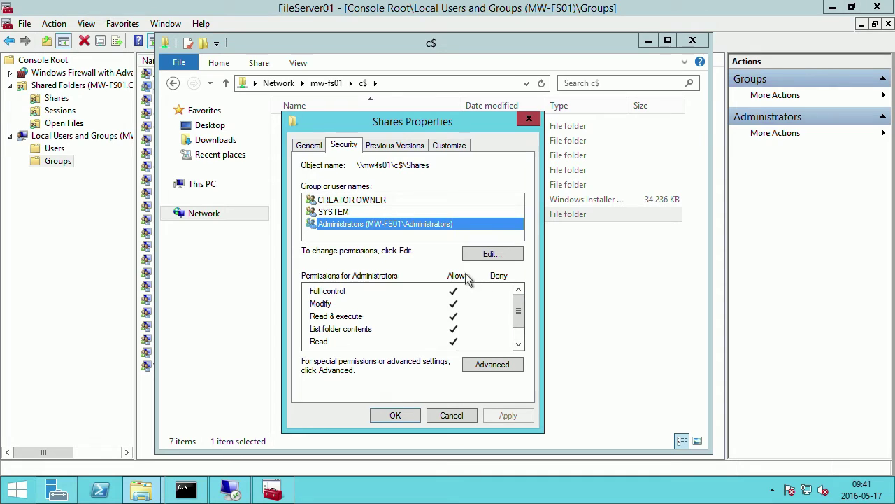
click(401, 415)
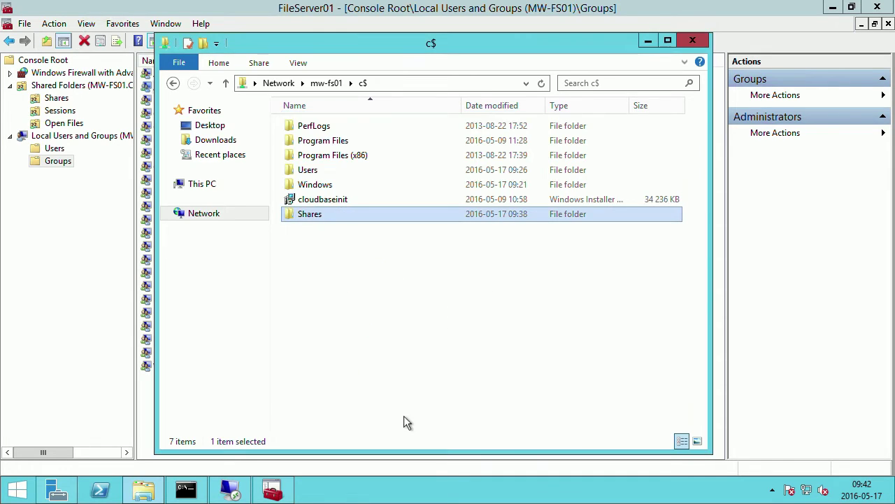
double_click(305, 219)
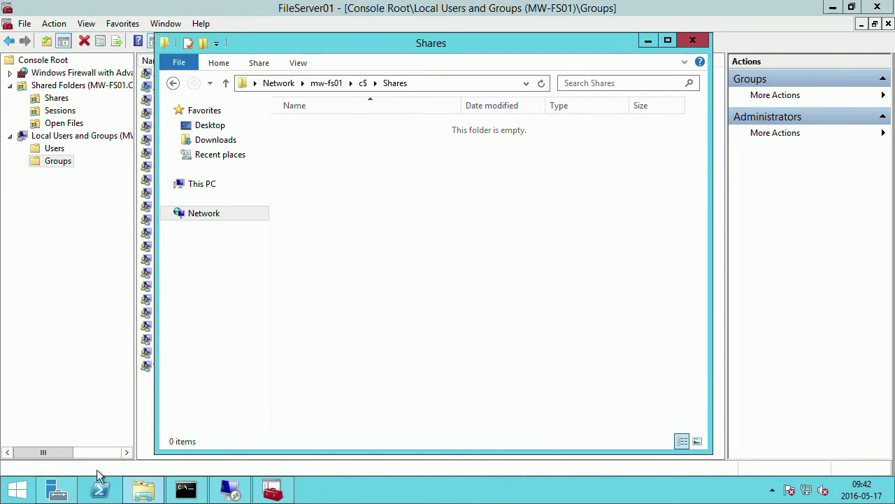
Launch Active Directory Users and Computers from Server Manager's Tools menu.
click(59, 494)
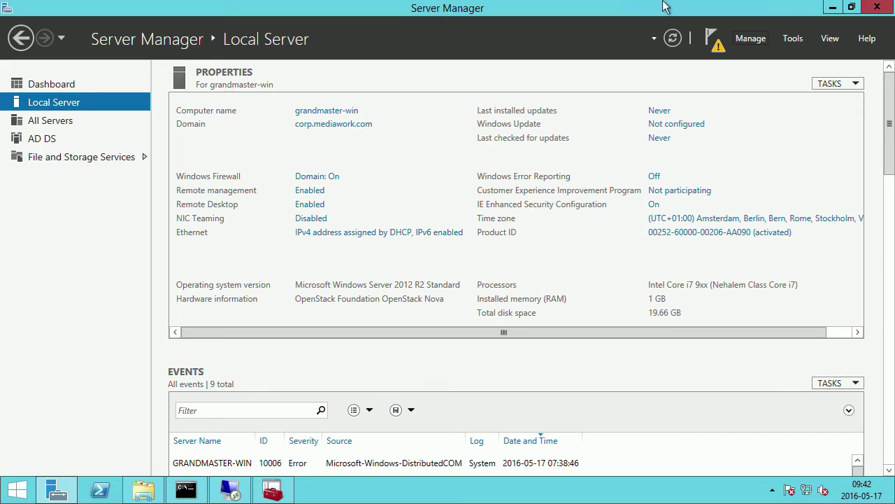
click(791, 42)
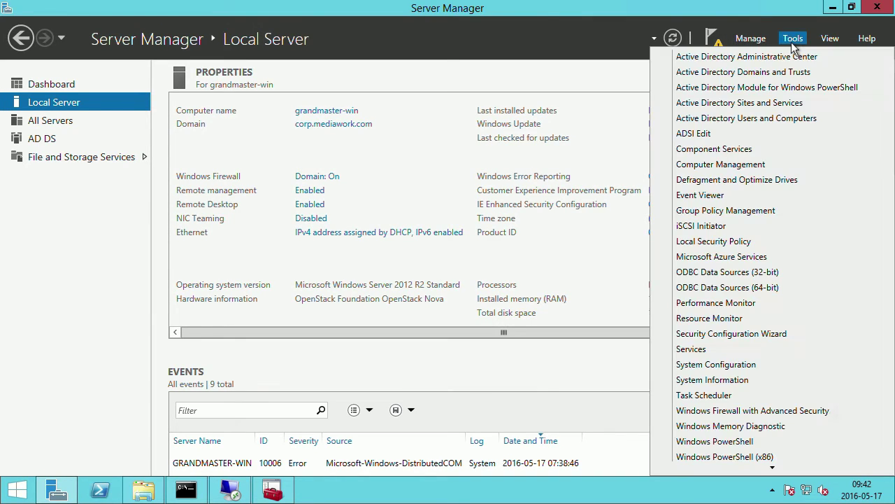
click(784, 118)
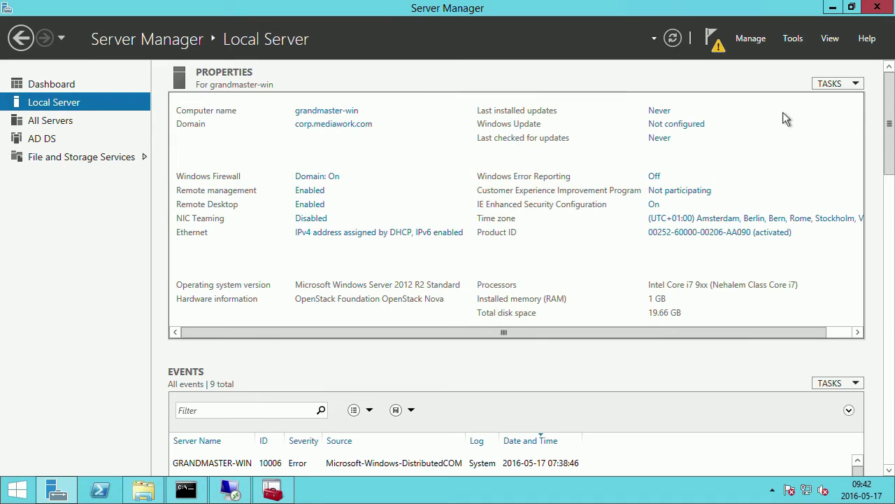
click(831, 8)
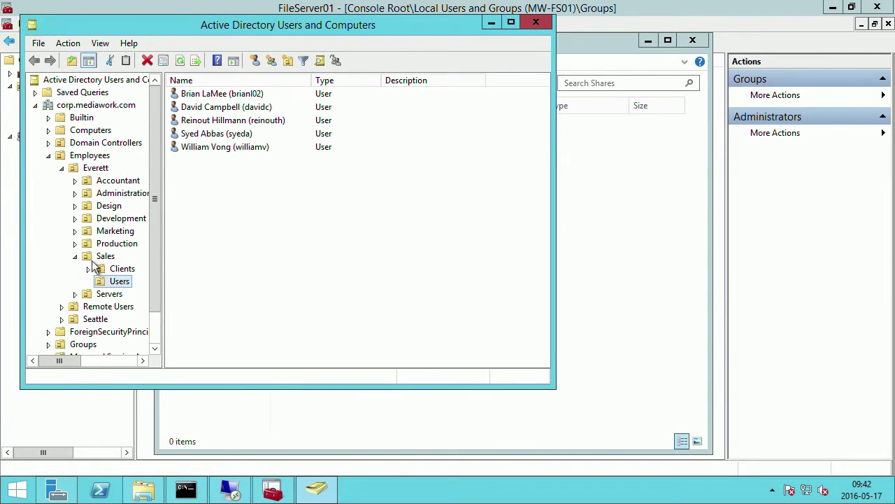
Collapse Sales and Everett, select Everett, and resize the panes to show its sub-OUs.
click(75, 258)
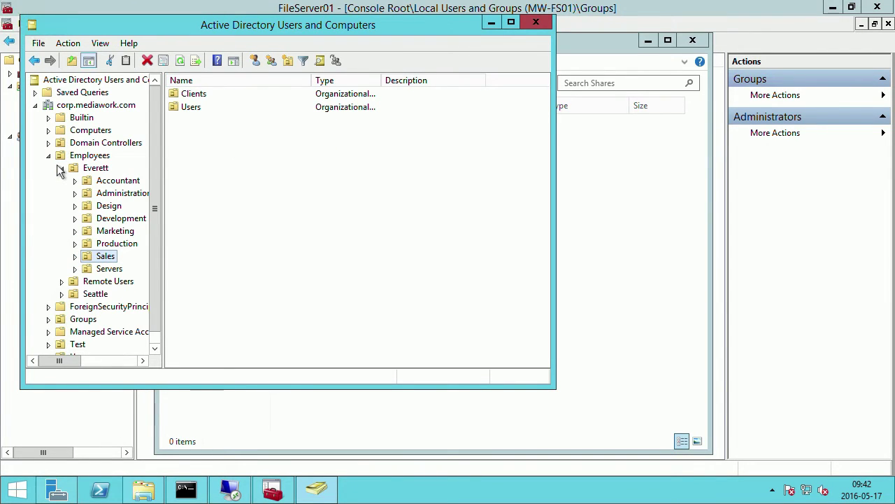
click(62, 168)
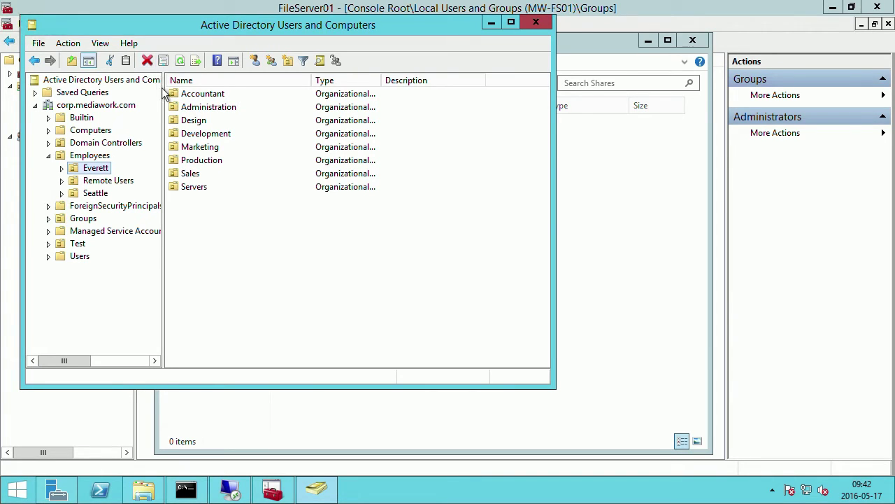
drag(162, 110, 332, 109)
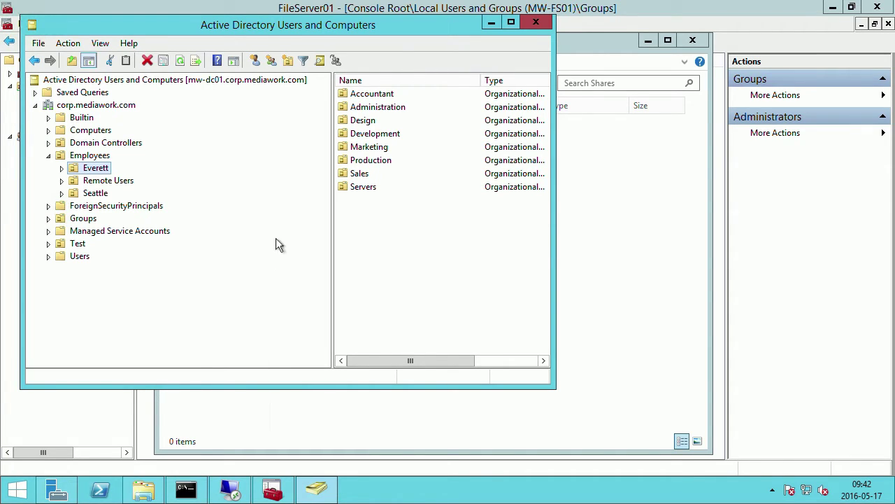
drag(331, 226, 282, 234)
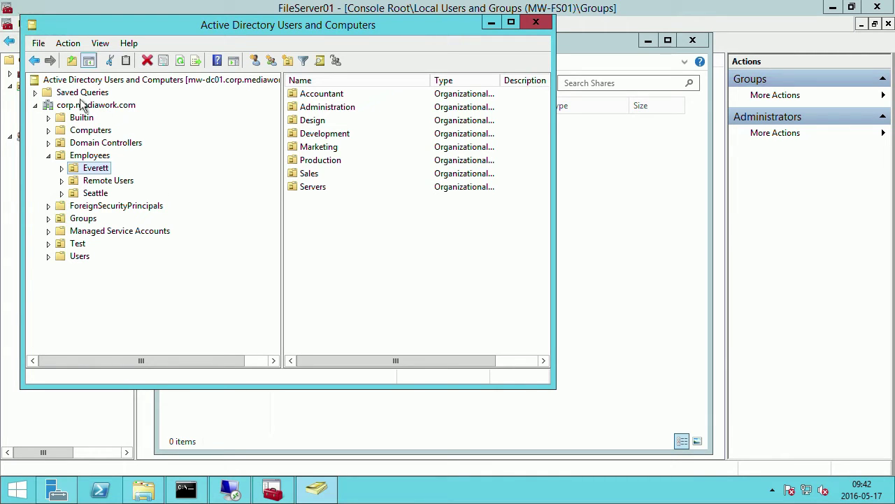
click(77, 170)
drag(282, 208, 221, 208)
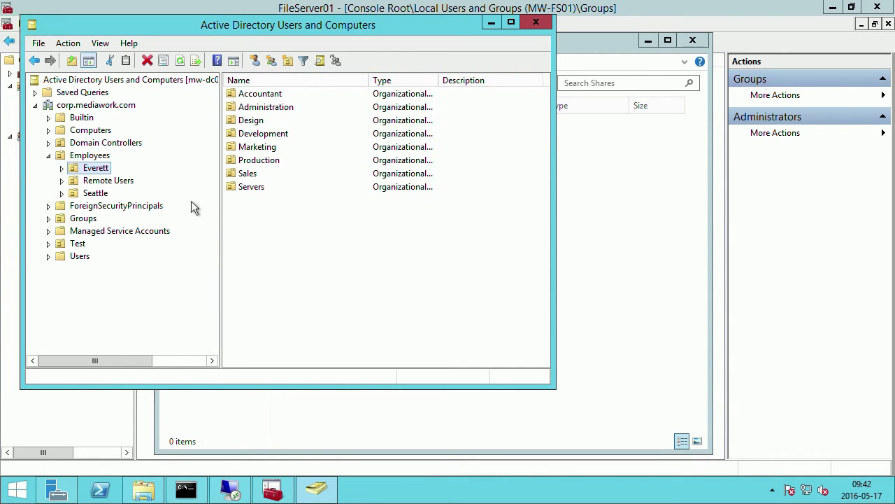
Expand Groups > Global Groups and list the Sales security groups.
click(48, 219)
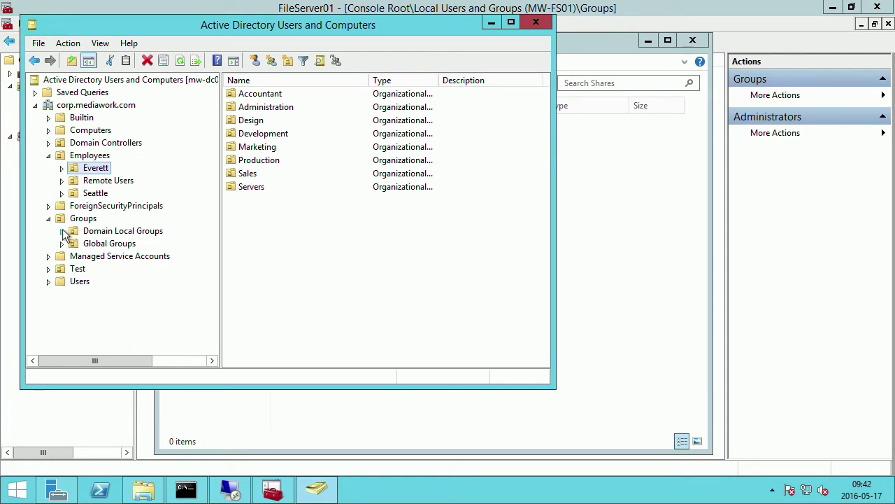
click(77, 244)
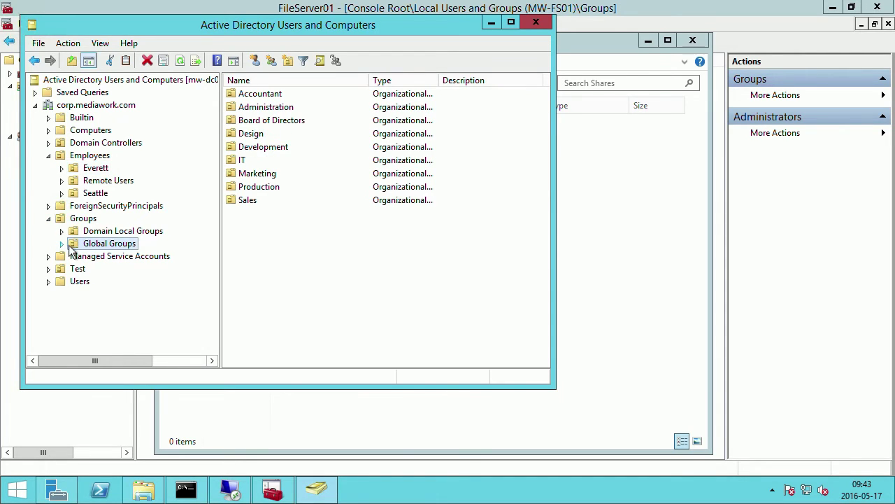
click(62, 245)
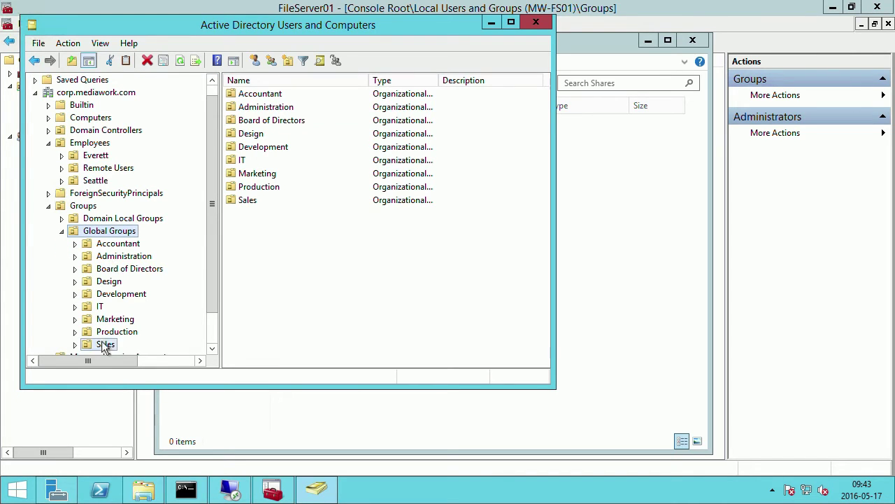
click(105, 344)
drag(368, 80, 391, 79)
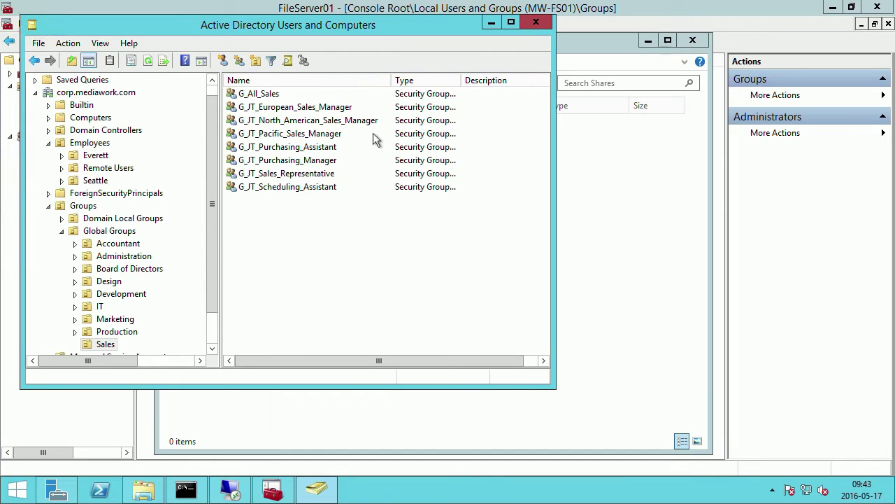
Review G_JT_European_Sales_Manager's members, then close it and collapse Global Groups.
double_click(280, 109)
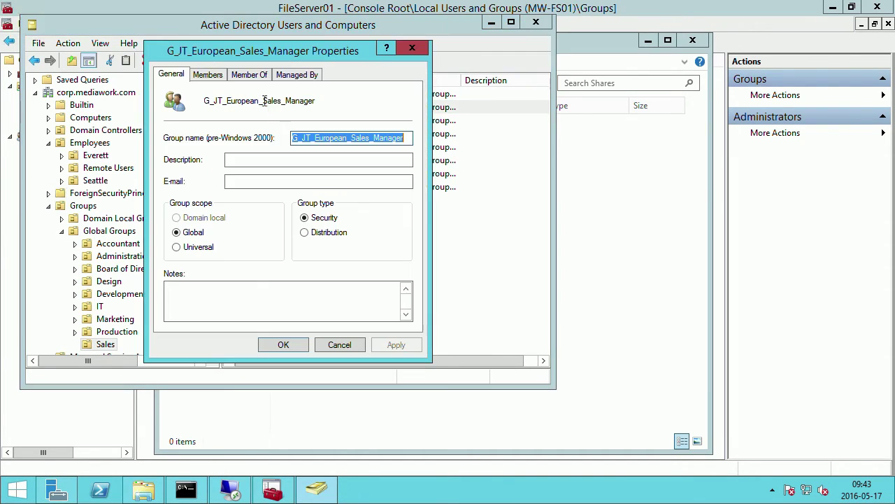
click(210, 74)
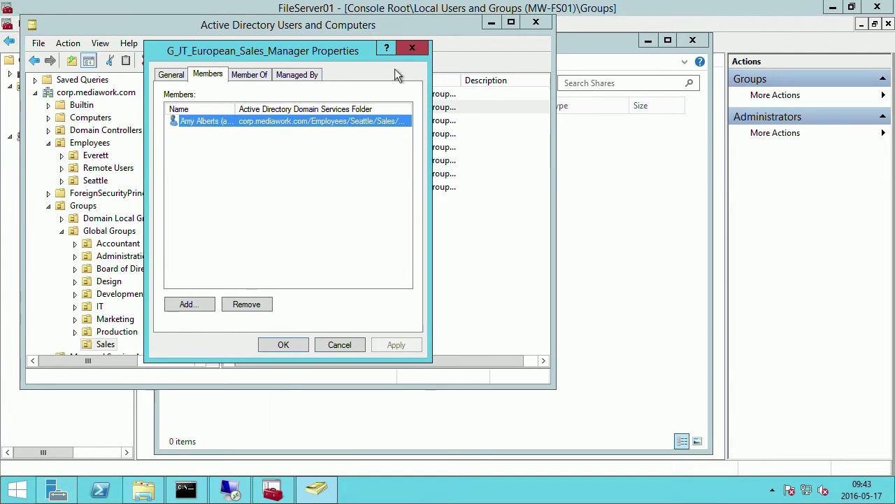
click(412, 49)
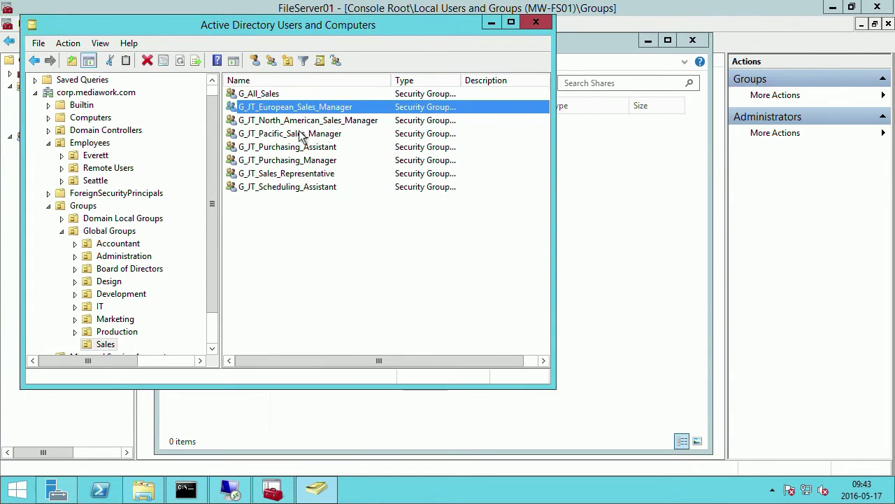
click(62, 231)
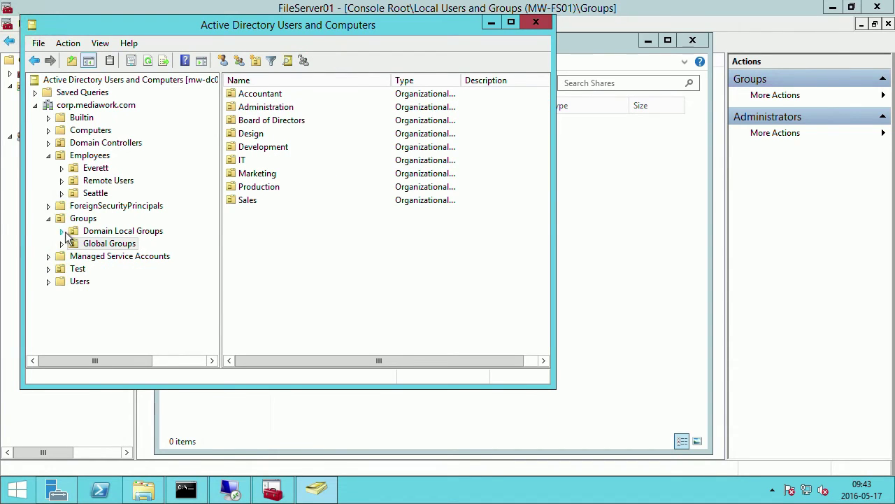
List the Domain Local Groups and select DL_Mediawork-Accountant_M.
click(73, 233)
click(87, 233)
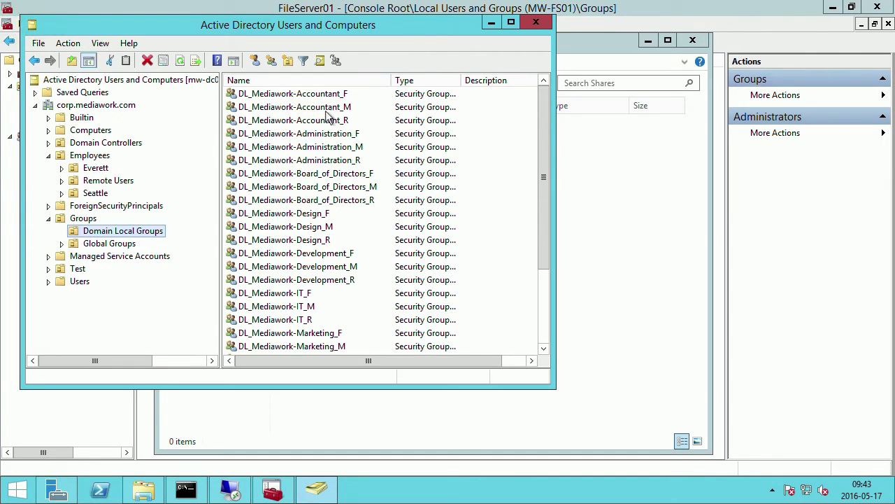
click(341, 108)
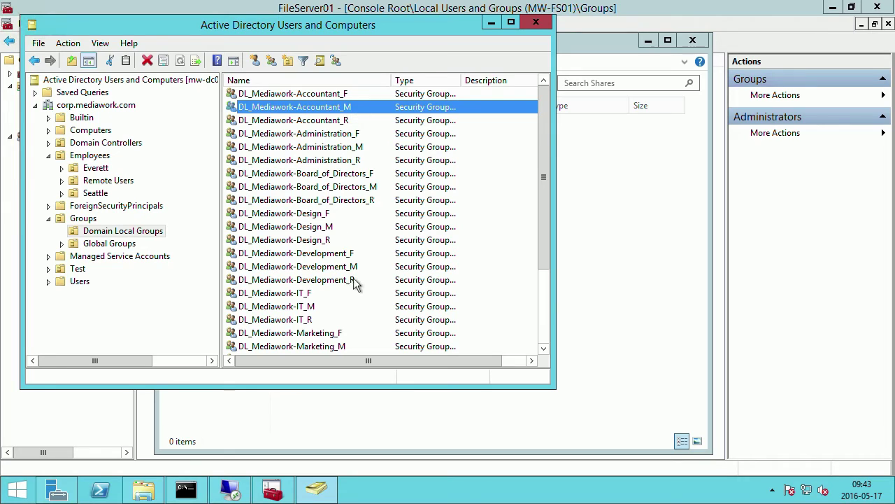
Scroll down and select the DL_Mediawork-Sales_F, Sales_R and Sales_M groups in turn.
click(548, 316)
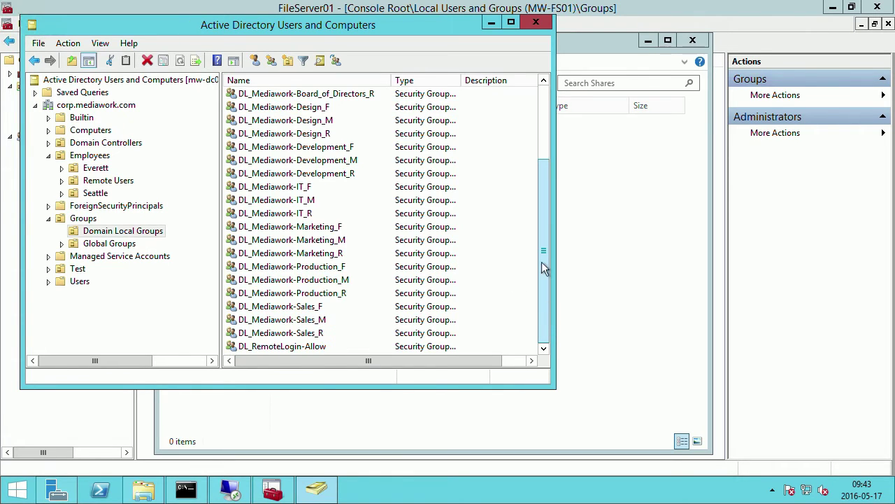
click(307, 310)
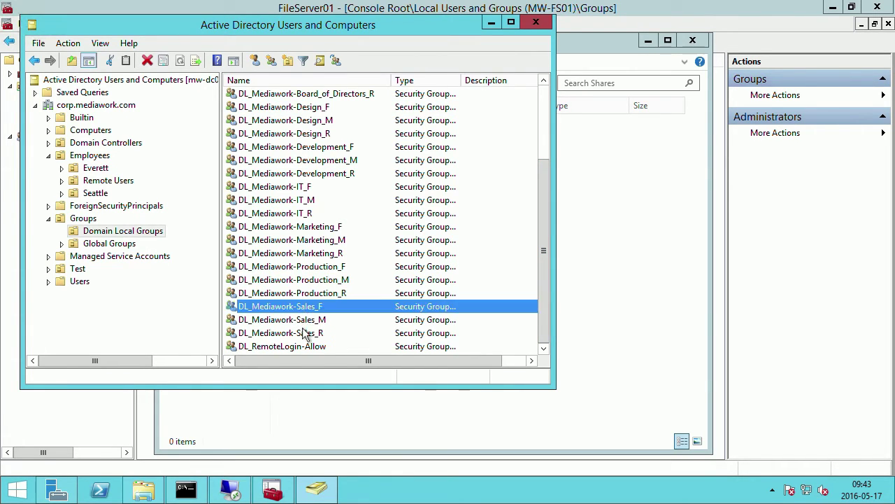
click(303, 336)
click(300, 319)
click(305, 307)
In the mw-fs01 PowerShell session, run cd C:\Shares and ls to confirm it's empty.
click(333, 422)
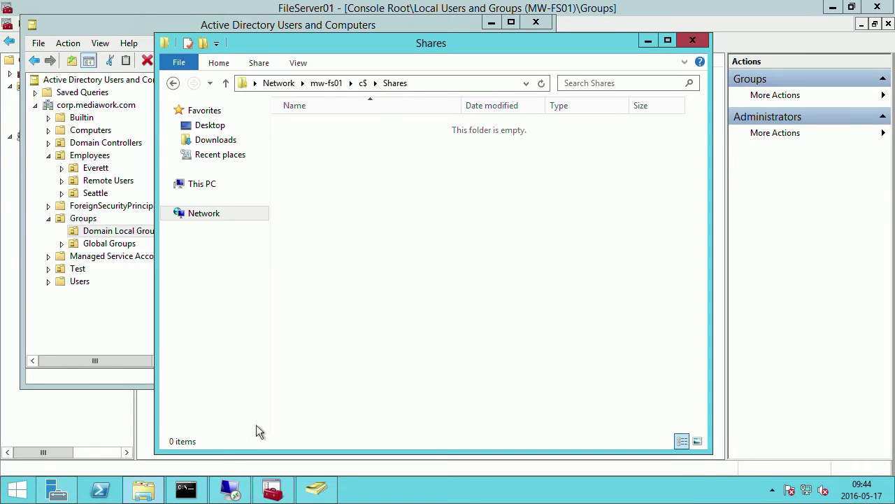
mouse_move(197, 498)
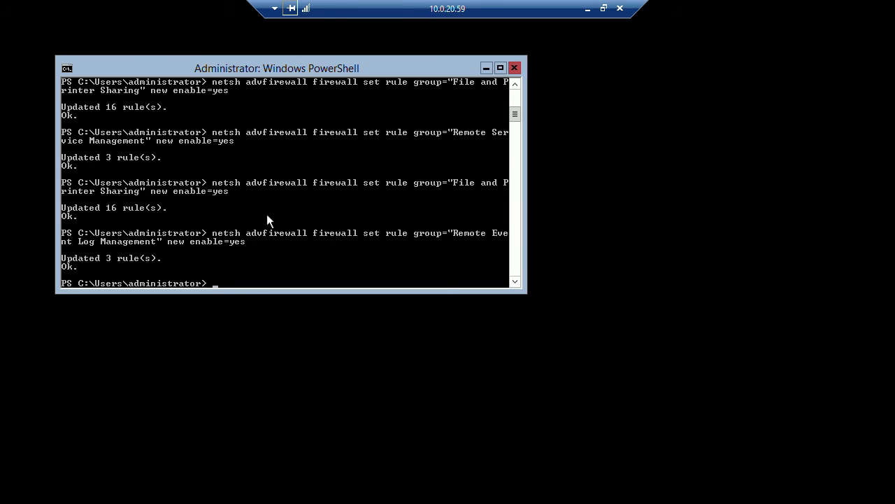
text(cd)
text(\Sh)
key(Tab)
key(Return)
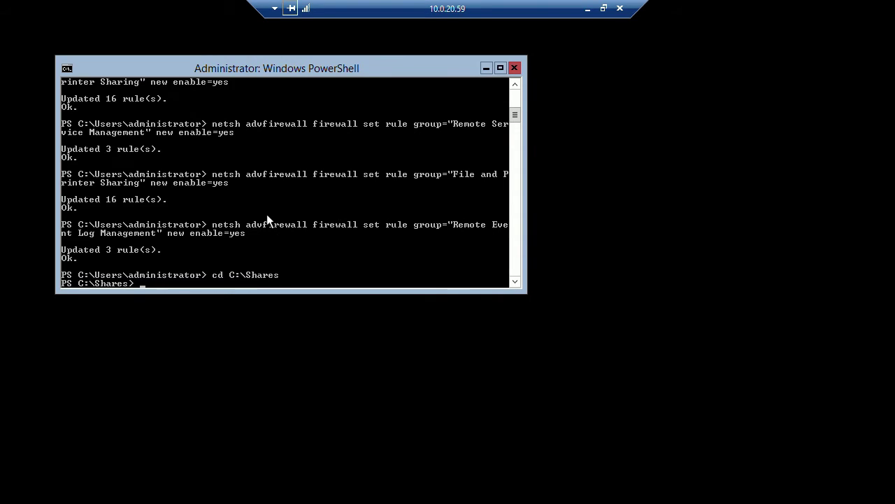
text(ls)
key(Return)
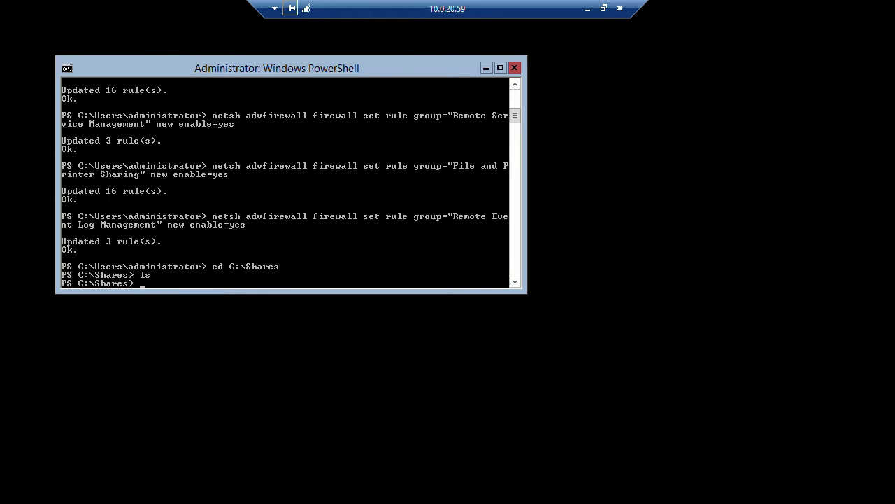
Leave the remote session and open the Volumes page in the OpenStack dashboard in Chrome.
click(588, 9)
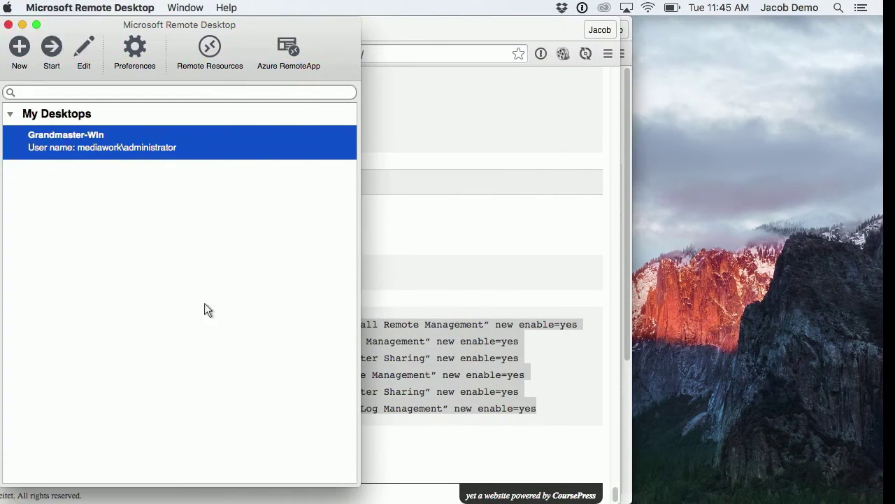
click(461, 207)
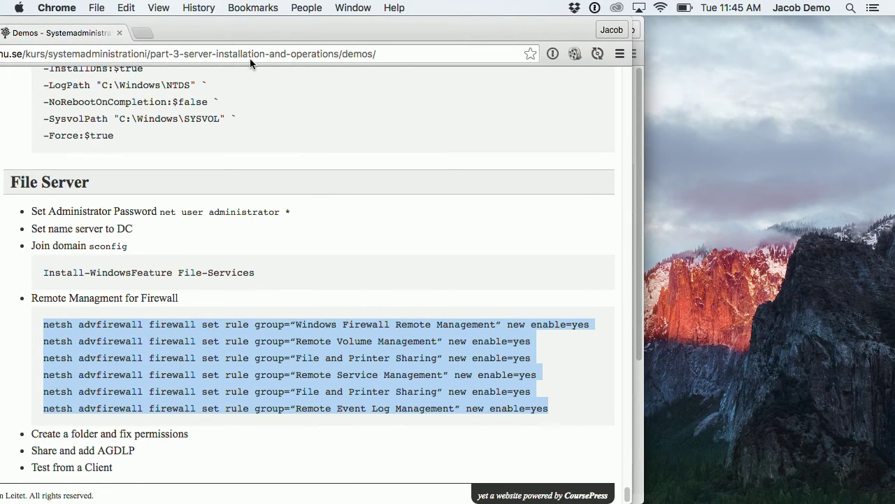
drag(233, 34, 267, 112)
click(488, 84)
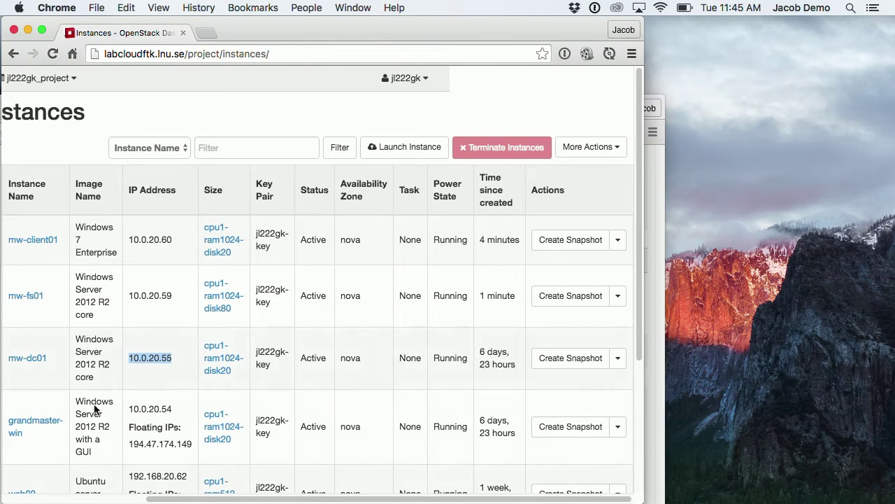
click(43, 500)
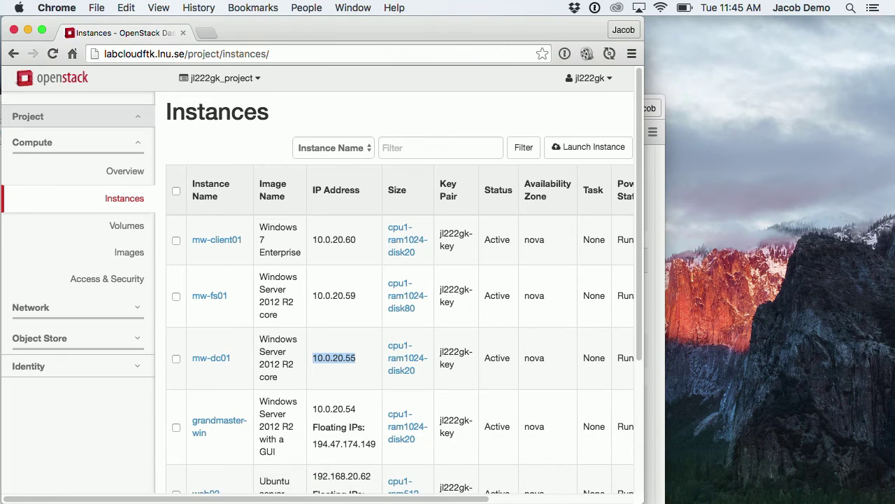
click(130, 224)
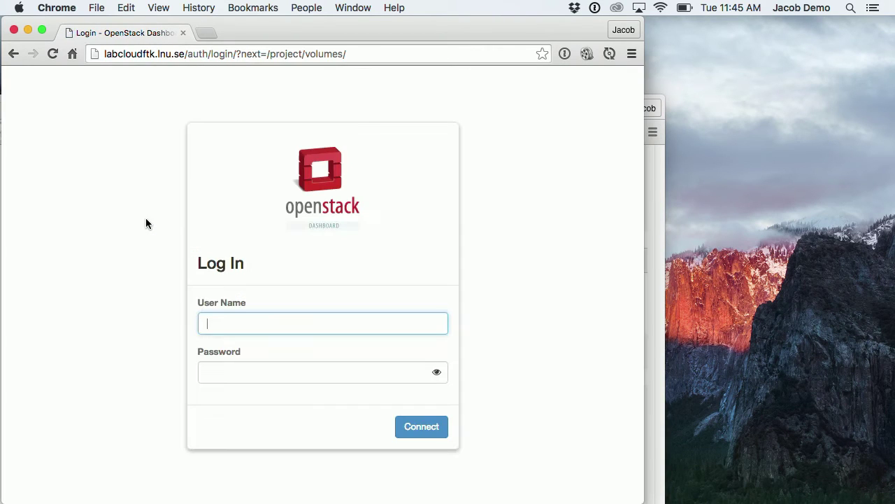
Log in with the saved 1Password OpenStack login, check the 10GB mw-fs01-Share volume, then return to the file server.
key(super+backslash)
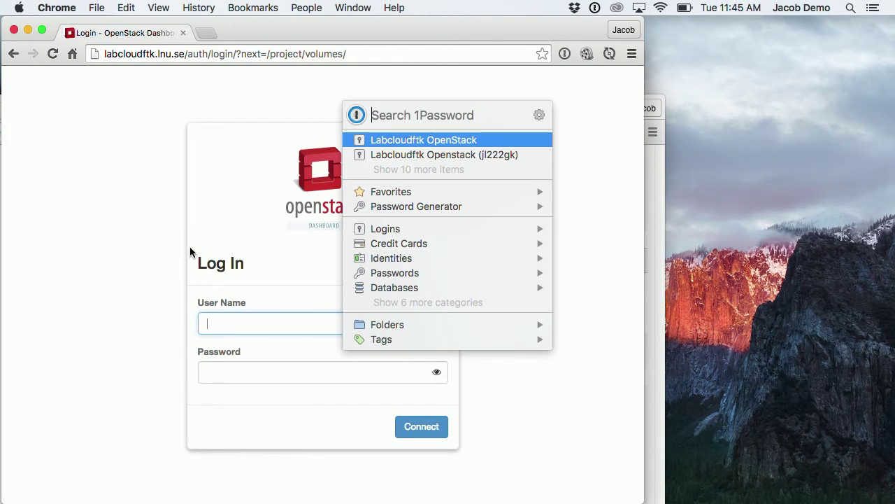
key(Down)
key(Return)
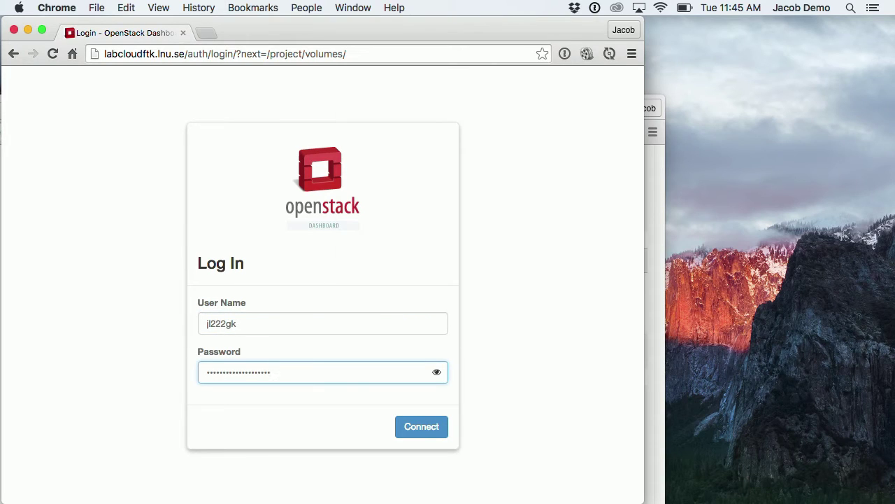
key(Return)
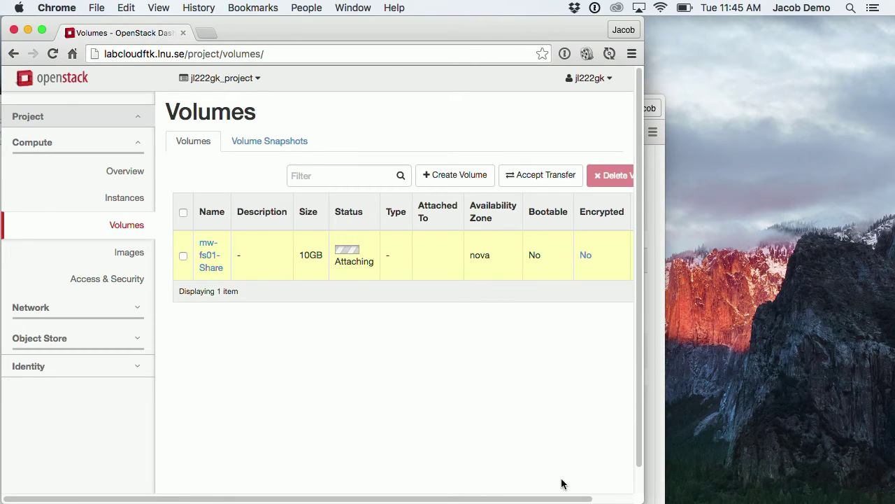
click(608, 500)
drag(600, 499, 504, 498)
key(ctrl+Right)
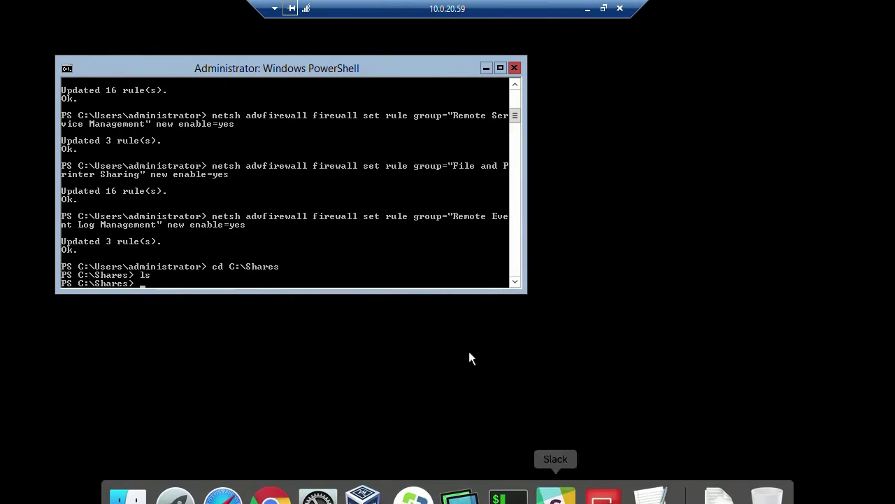
click(588, 9)
Create a folder named Departments in Shares and open it.
click(645, 202)
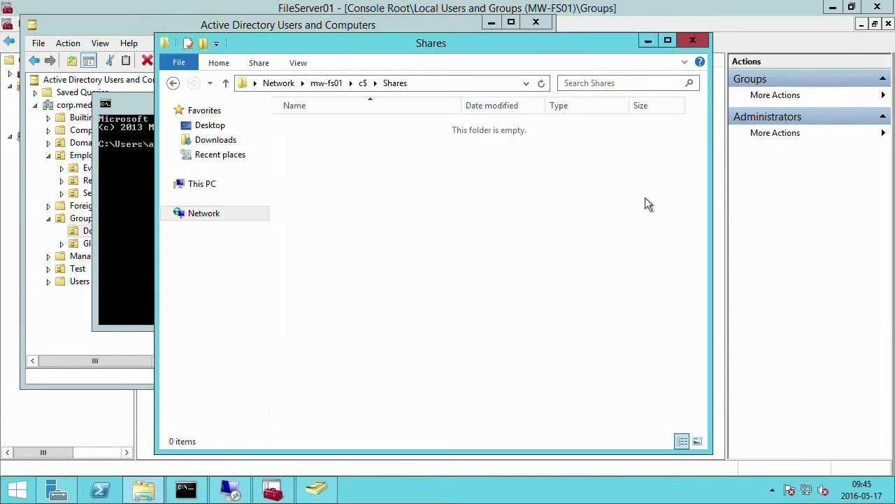
right_click(327, 189)
click(322, 158)
right_click(337, 174)
mouse_move(401, 308)
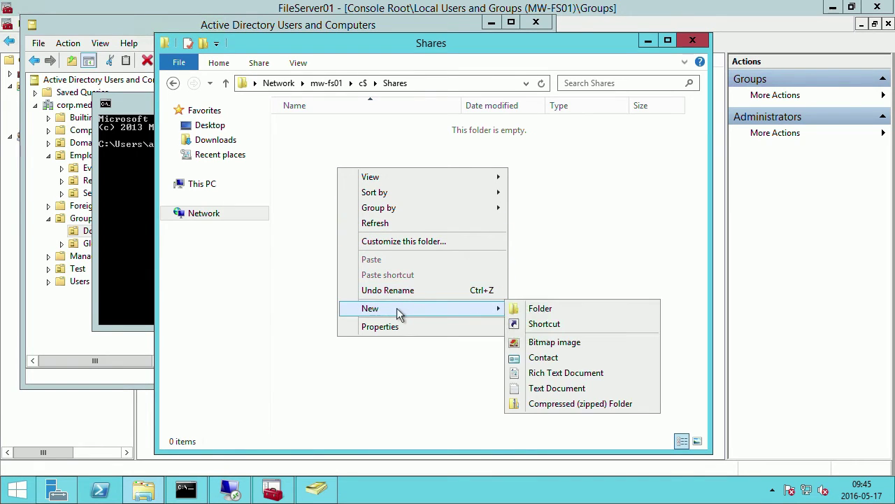
click(534, 309)
text(Depar)
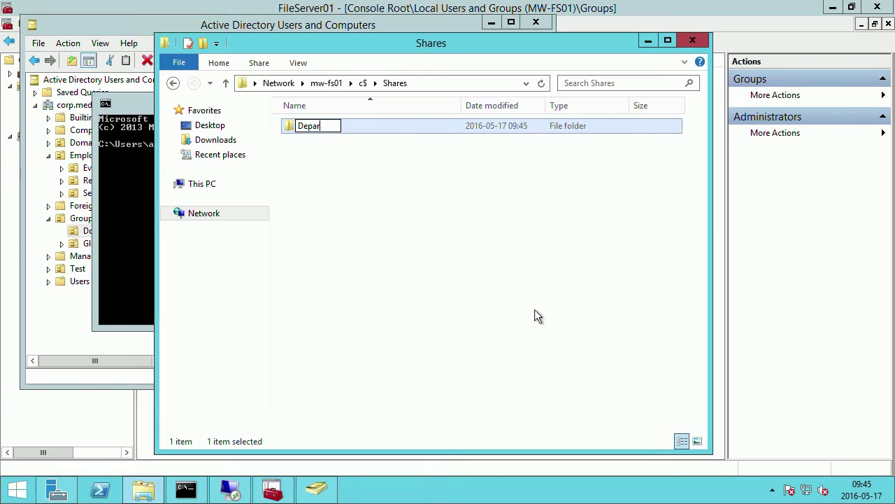
text(tments)
key(Return)
key(Return)
Create a Sales folder inside Departments and open its Properties.
right_click(432, 301)
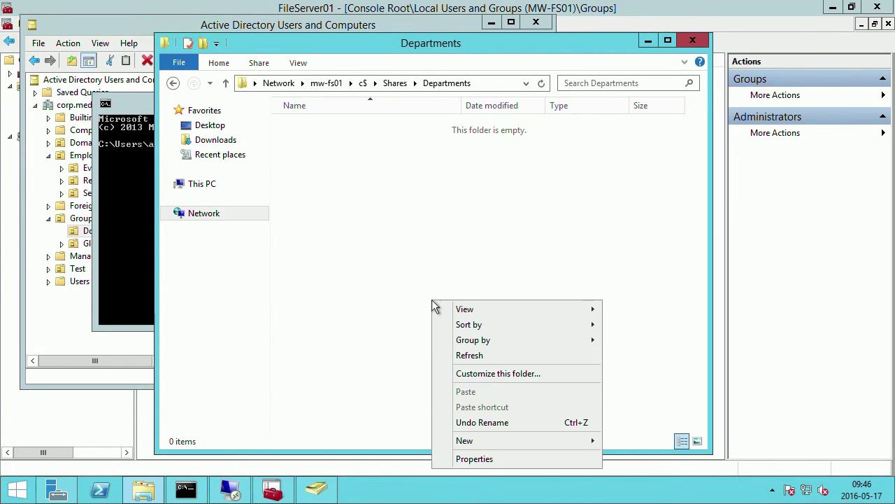
mouse_move(536, 442)
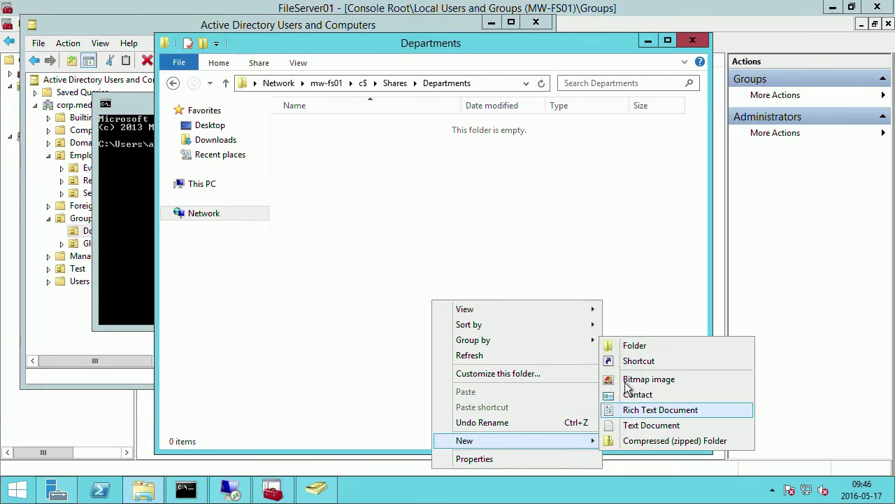
click(618, 344)
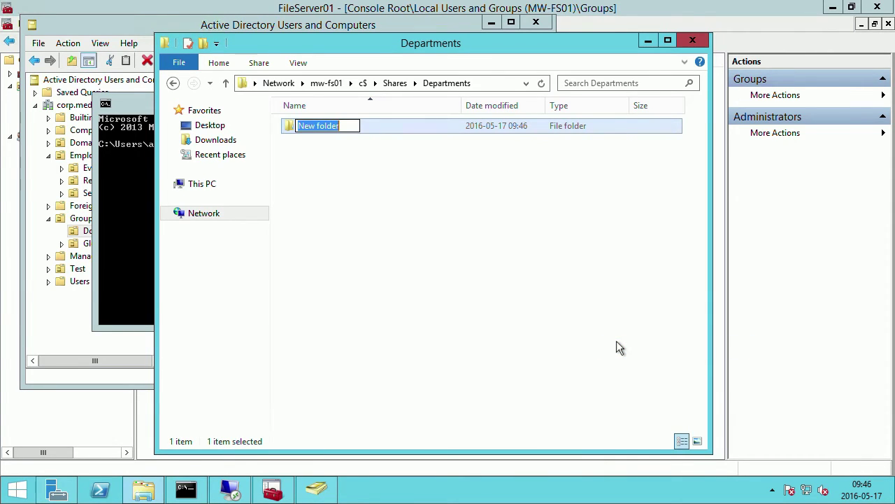
text(Sal)
key(BackSpace)
key(BackSpace)
key(BackSpace)
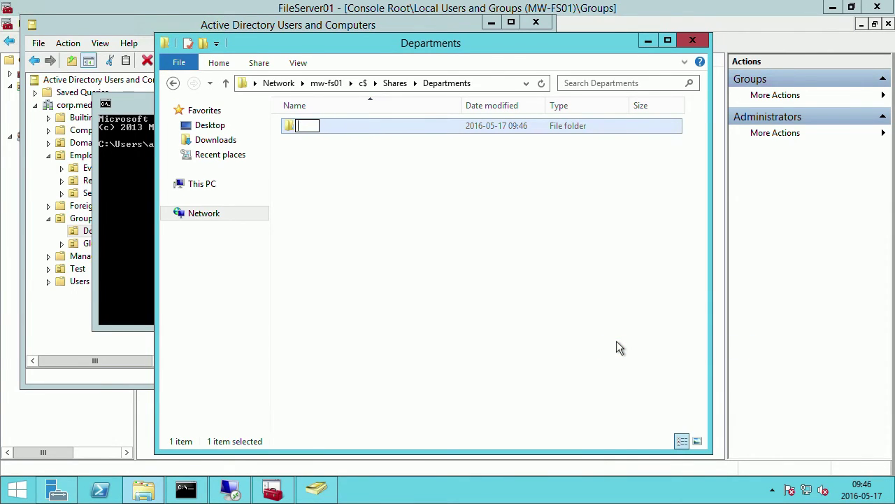
text(Salwe)
key(BackSpace)
text(es)
key(Return)
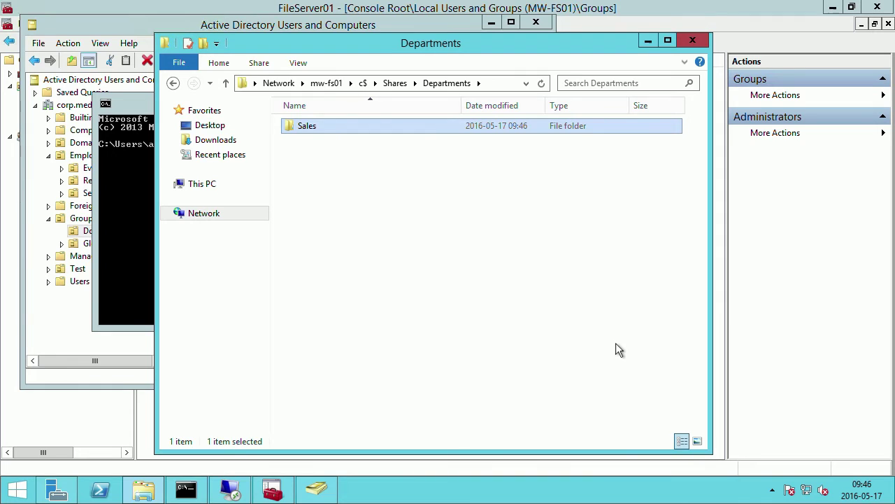
right_click(353, 126)
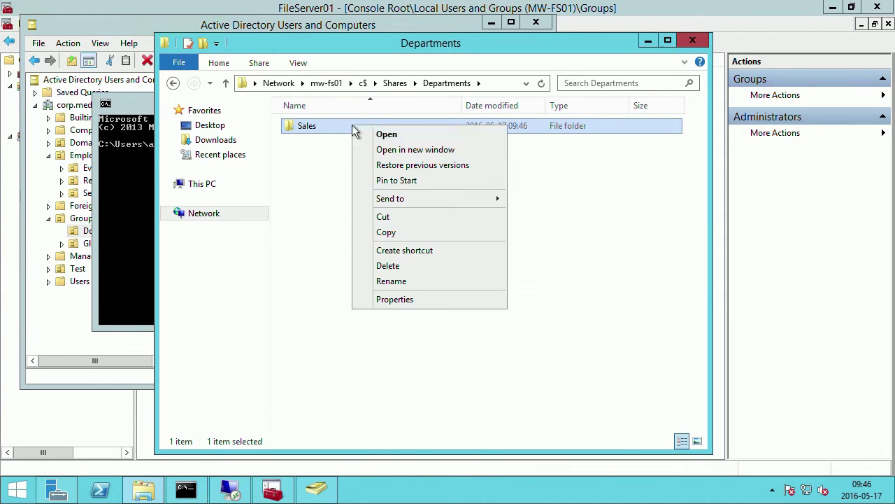
click(411, 299)
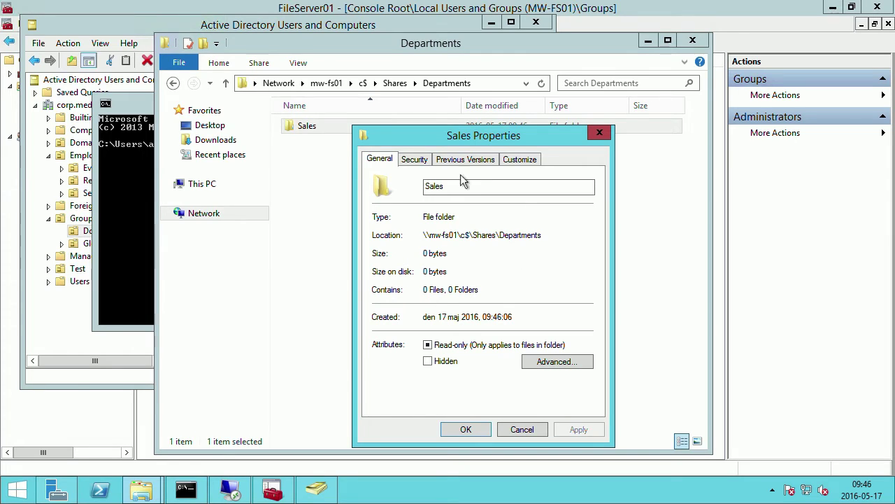
Review the Sales folder's Security tab, compare with the domain groups, then reopen Sales Properties.
click(415, 159)
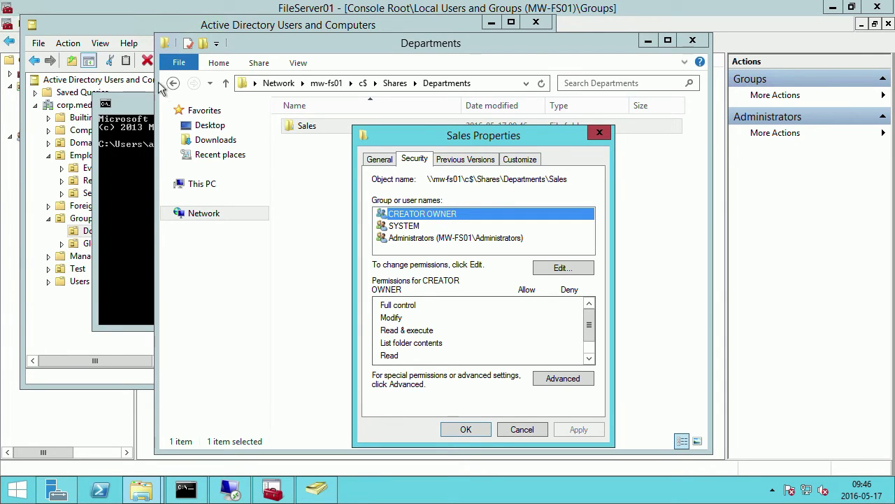
click(98, 32)
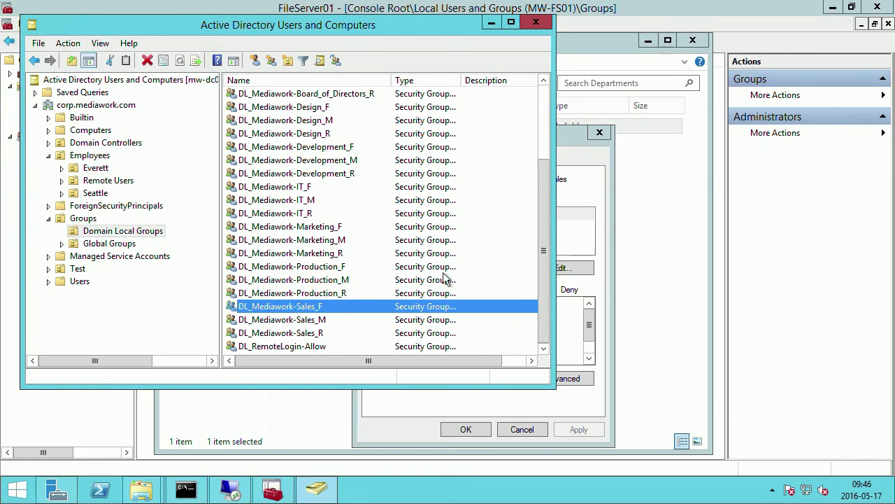
click(670, 149)
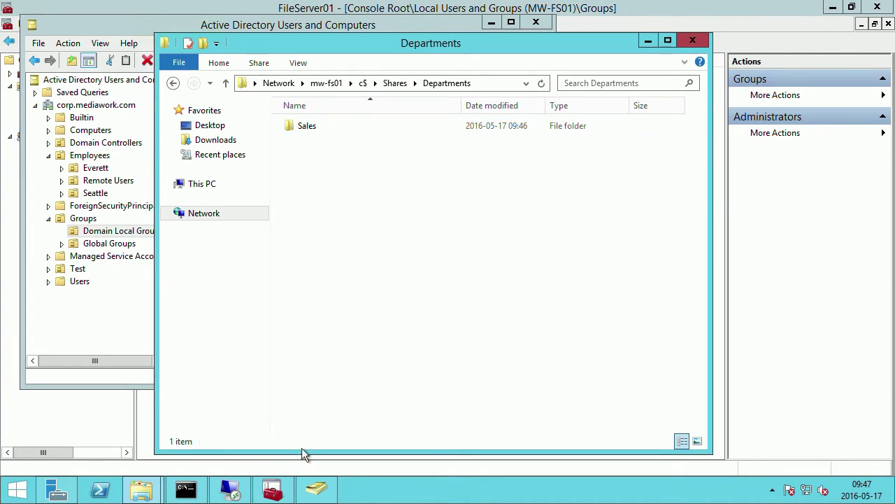
right_click(308, 127)
click(351, 300)
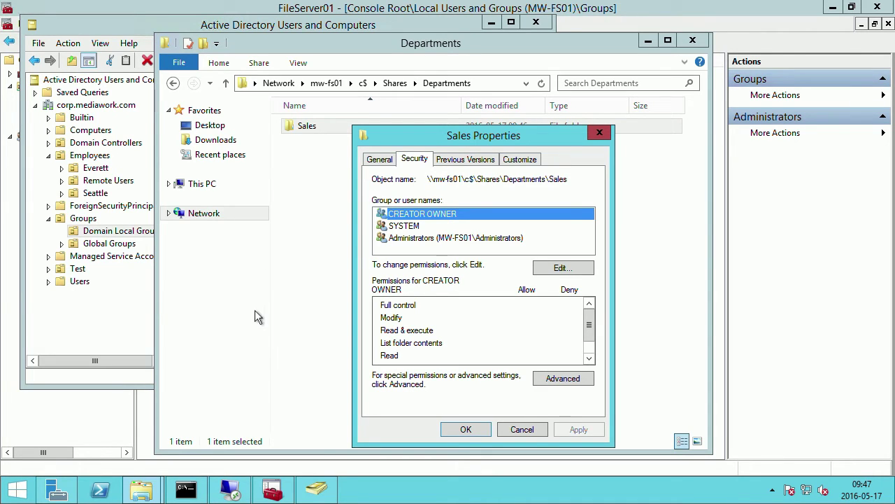
click(141, 490)
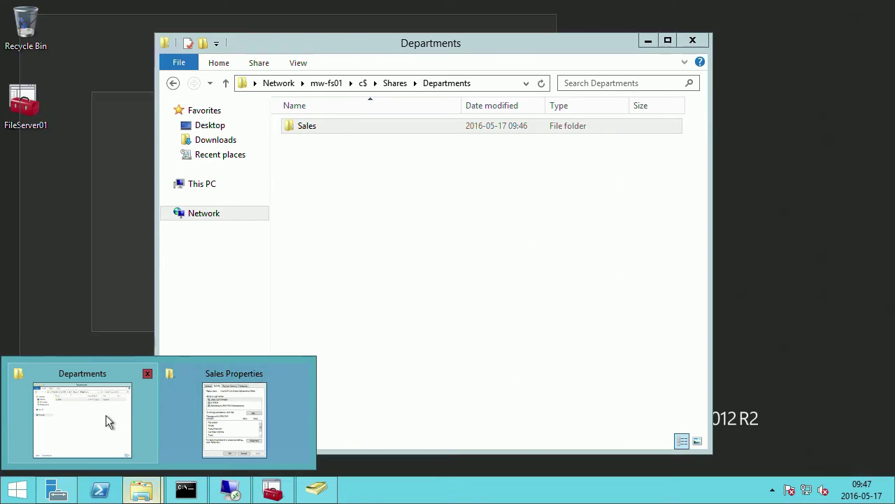
Create a new folder named Shars on Local Disk (C:).
click(106, 414)
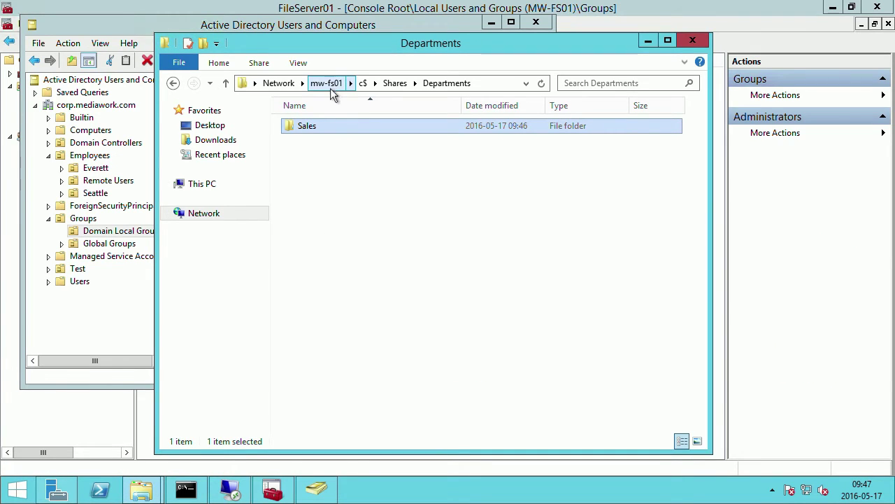
key(ctrl+n)
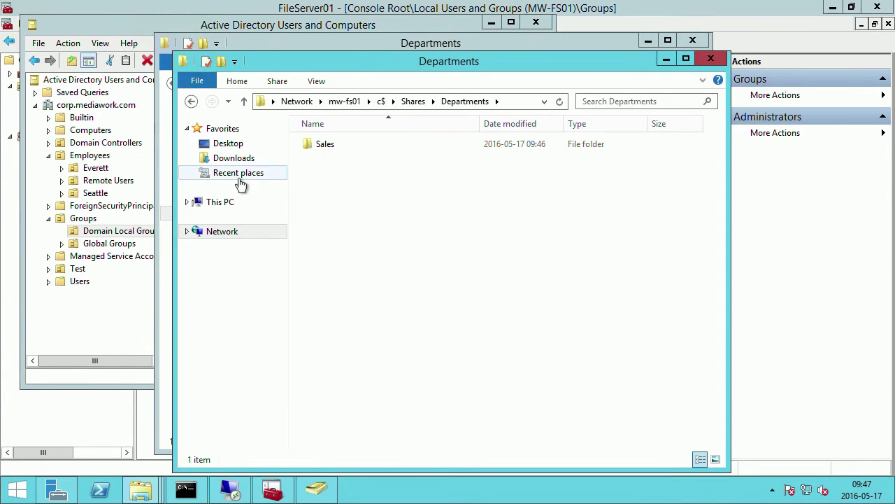
click(226, 202)
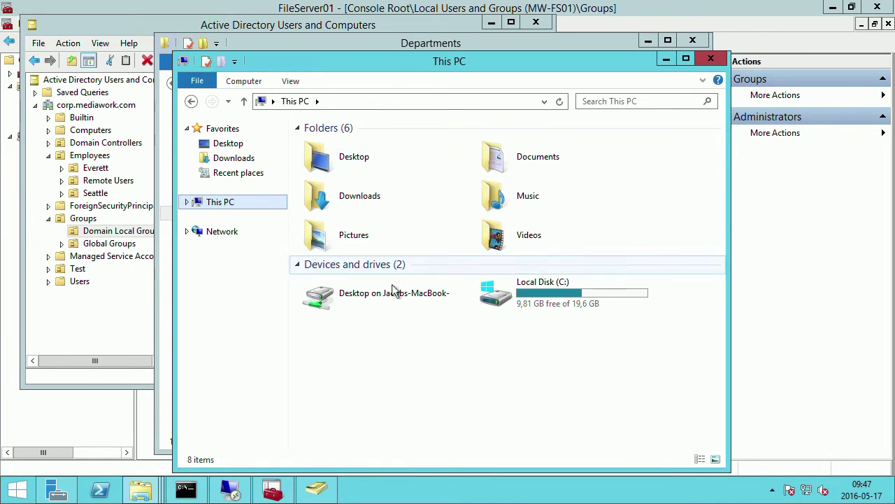
double_click(561, 289)
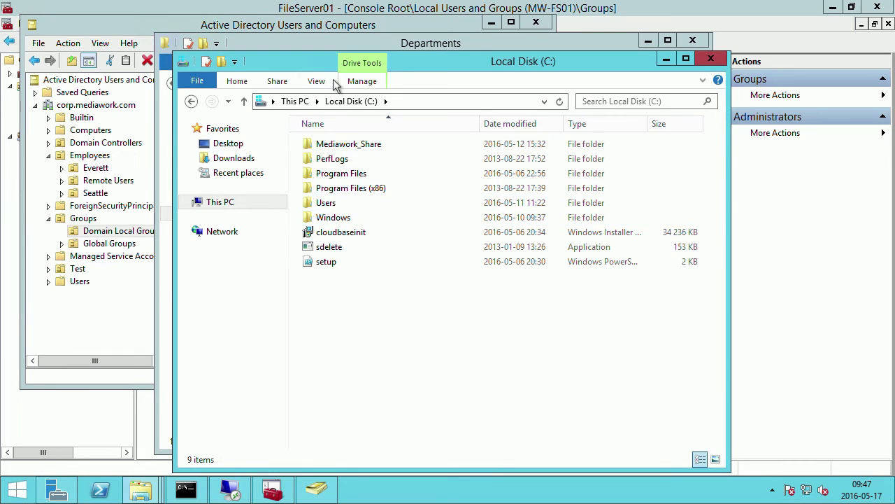
right_click(366, 294)
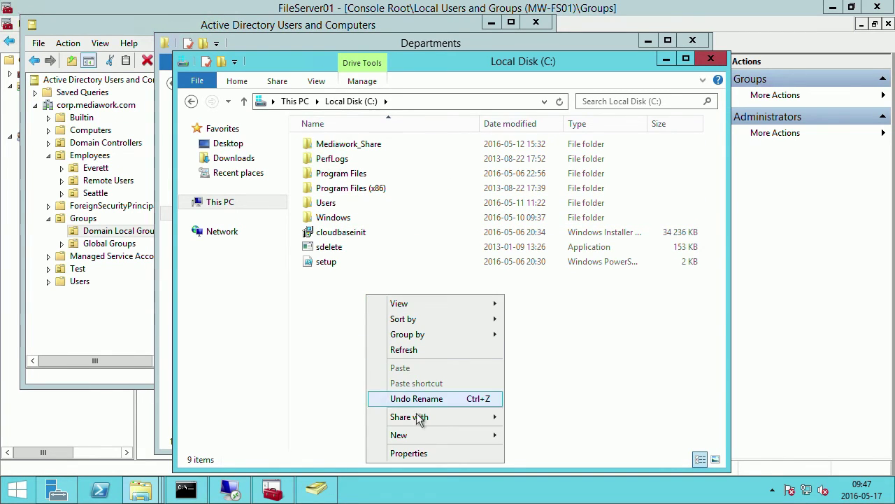
mouse_move(418, 435)
click(535, 340)
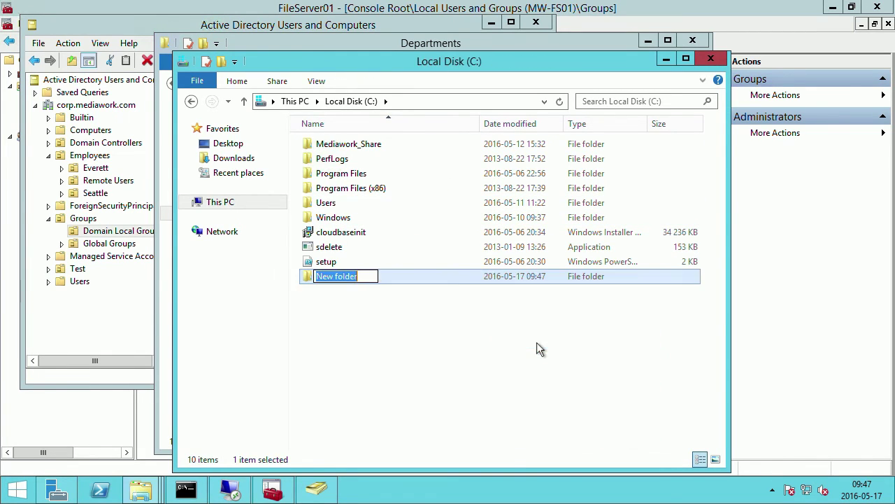
text(Shars)
key(Return)
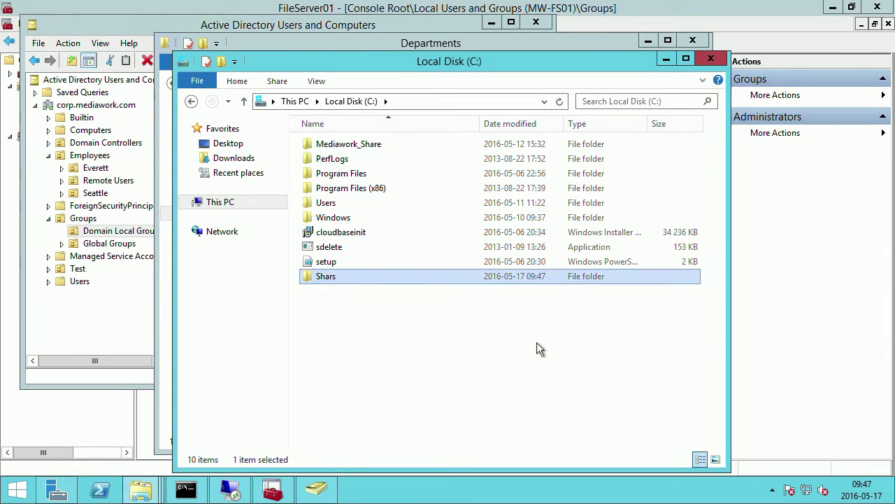
Confirm Shars is not shared, then close the Local Disk and Departments windows.
right_click(458, 276)
click(505, 265)
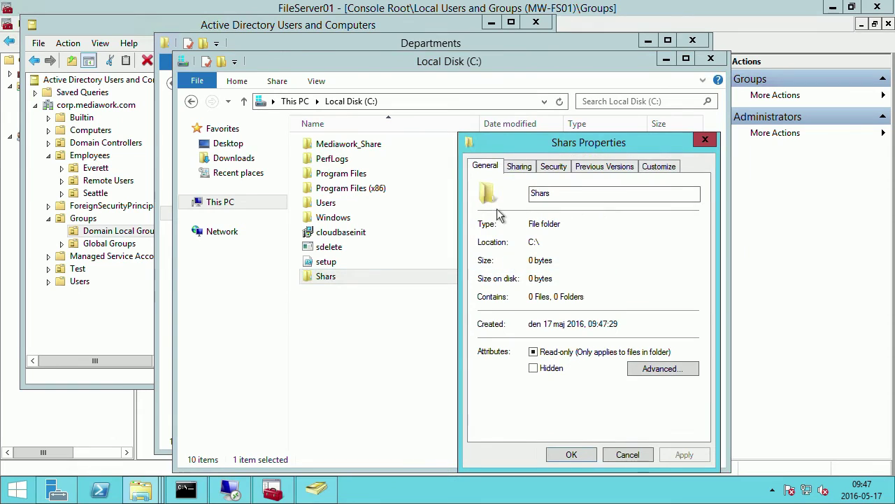
click(521, 170)
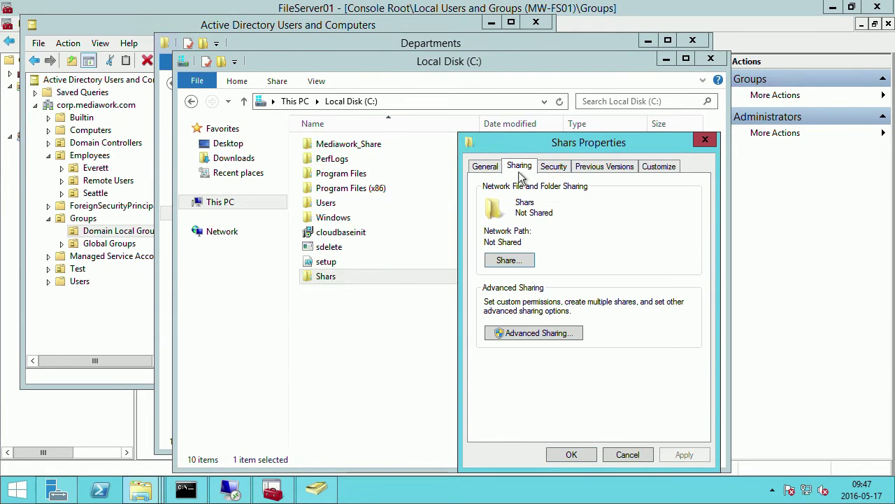
click(706, 139)
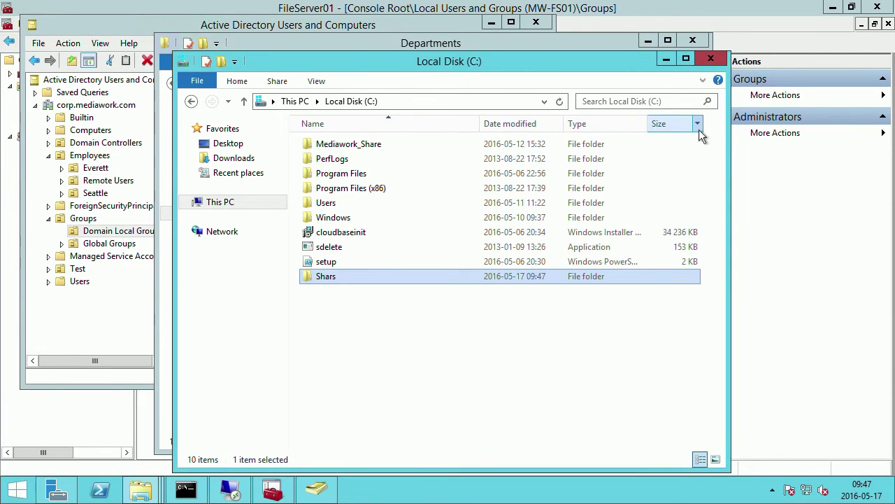
click(711, 58)
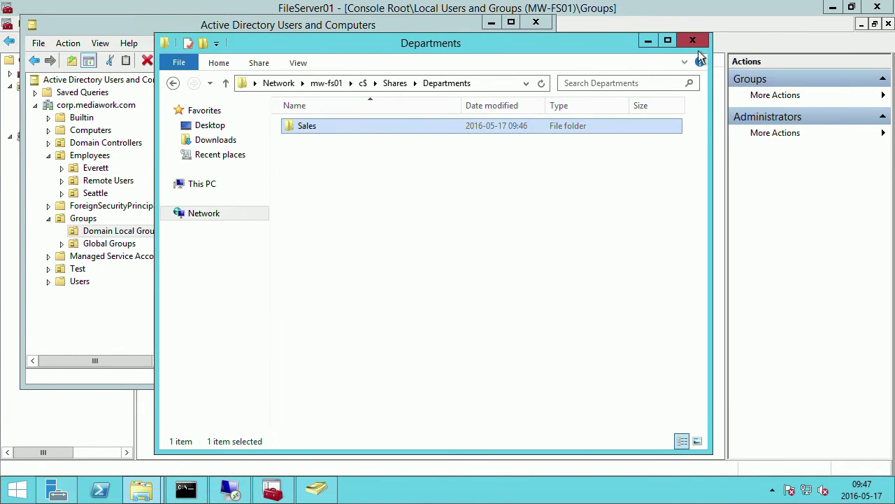
click(693, 42)
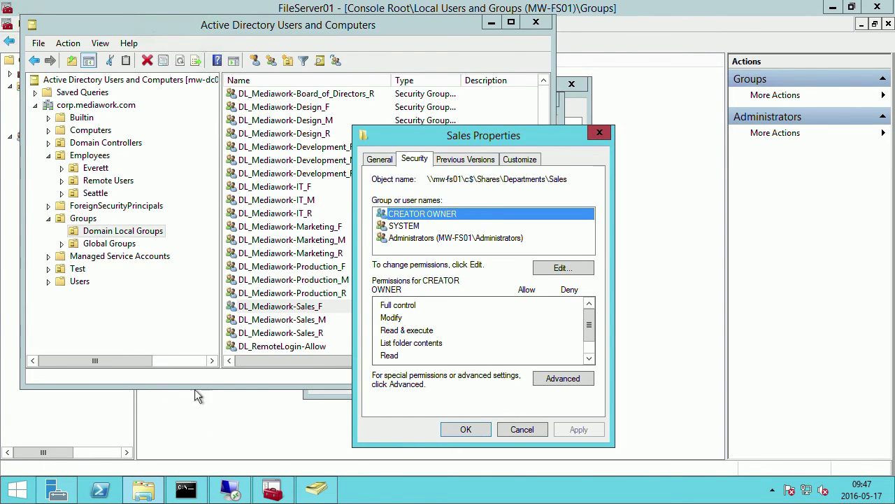
click(199, 411)
Start the New Share wizard from Shared Folders > Shares in Computer Management.
click(58, 87)
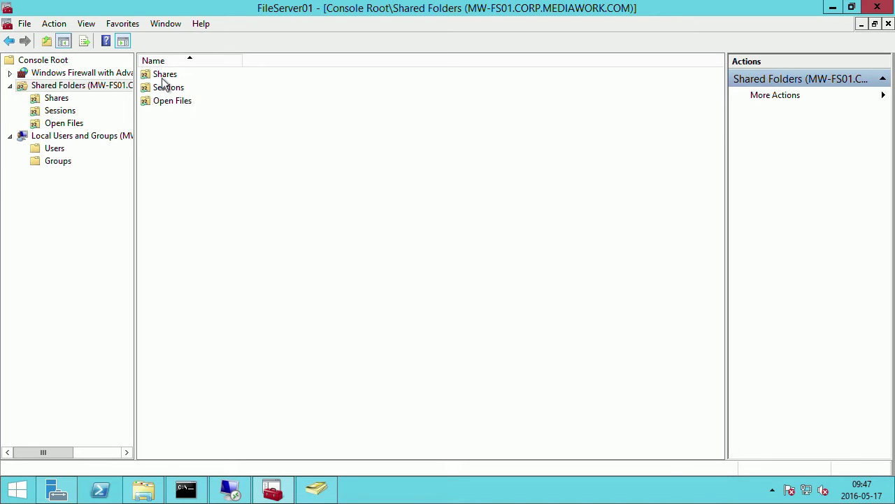
double_click(162, 74)
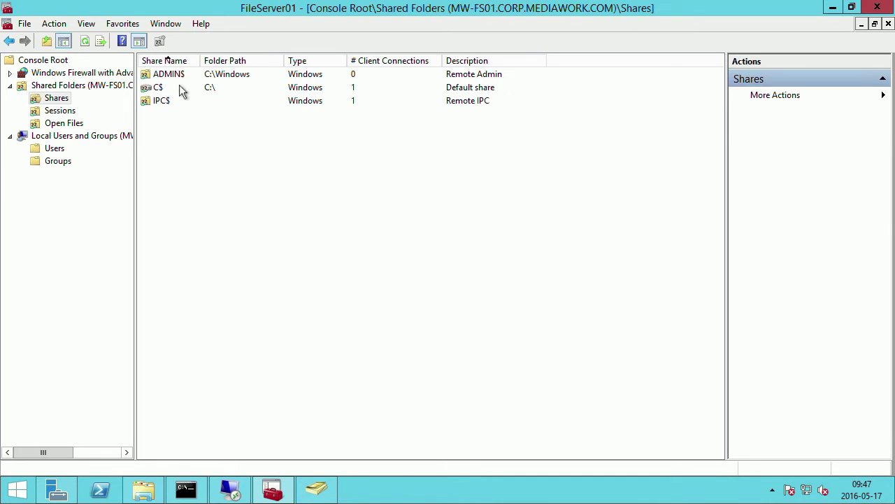
right_click(164, 129)
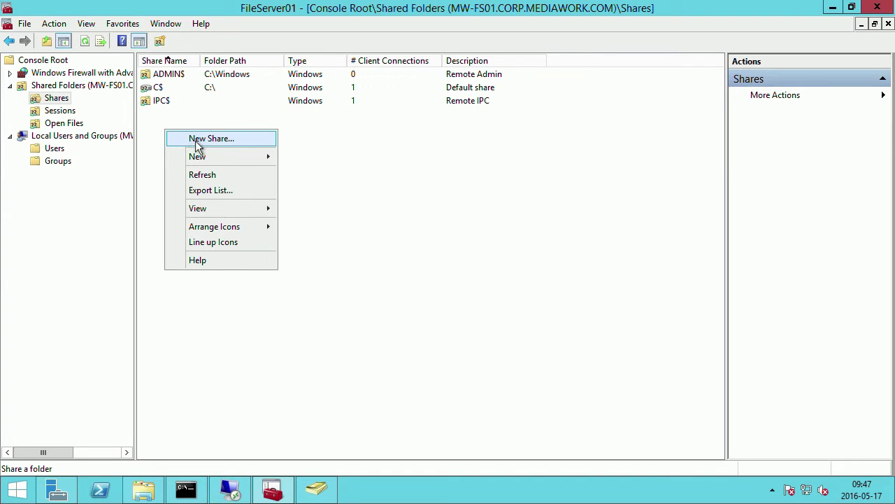
click(195, 140)
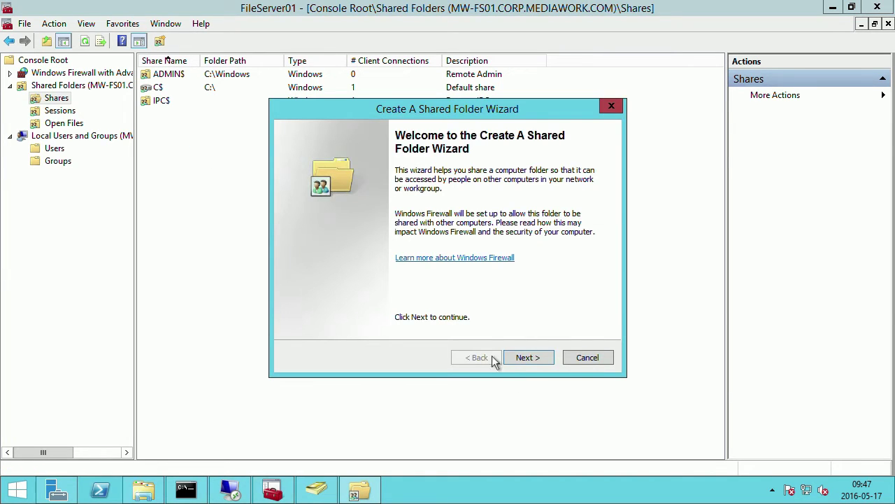
click(525, 357)
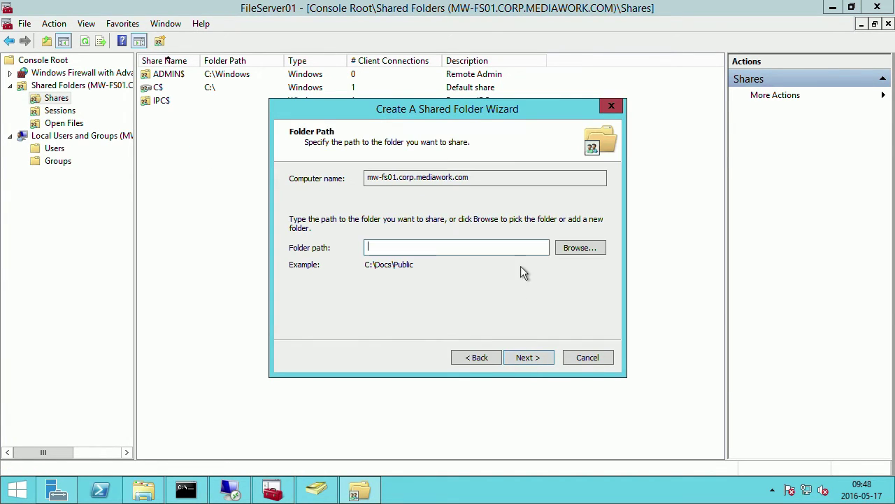
Share C:\Shares\Departments\Sales as Sales with default offline settings.
click(582, 247)
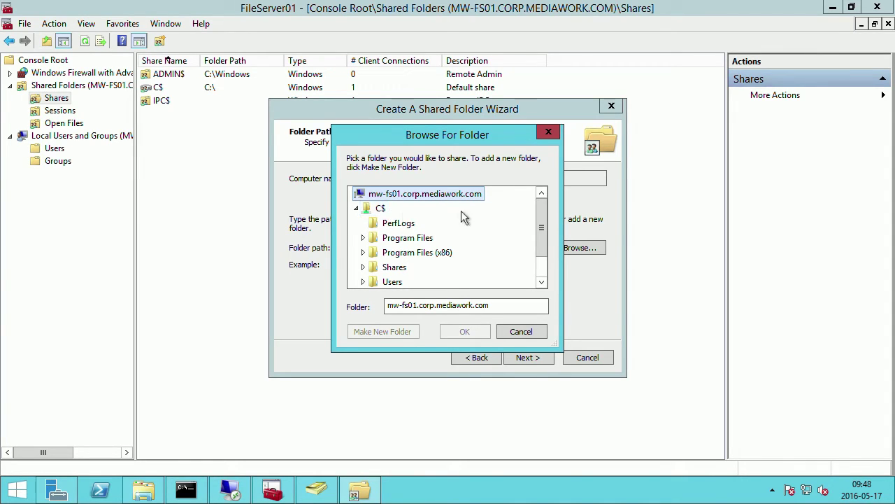
drag(541, 229, 545, 242)
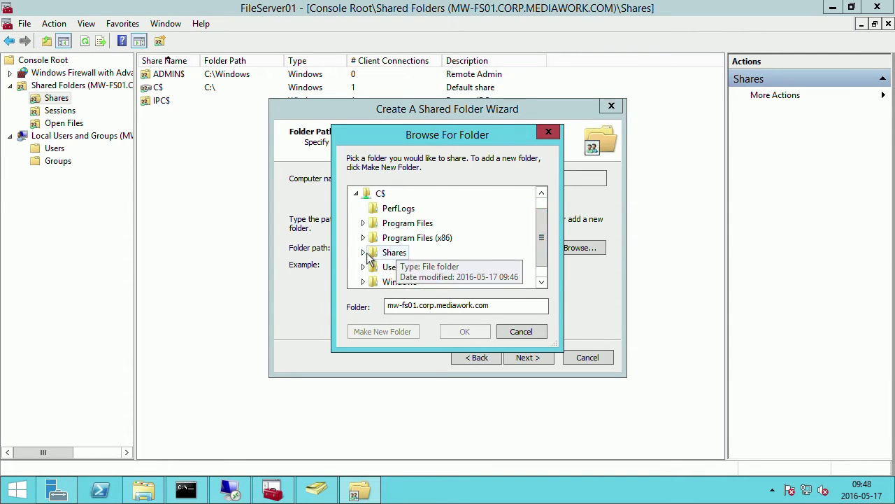
click(363, 252)
click(402, 266)
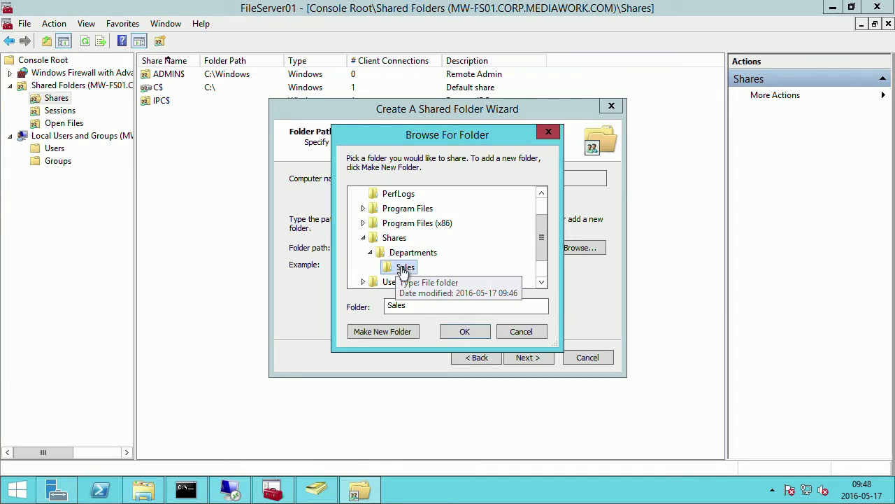
click(472, 334)
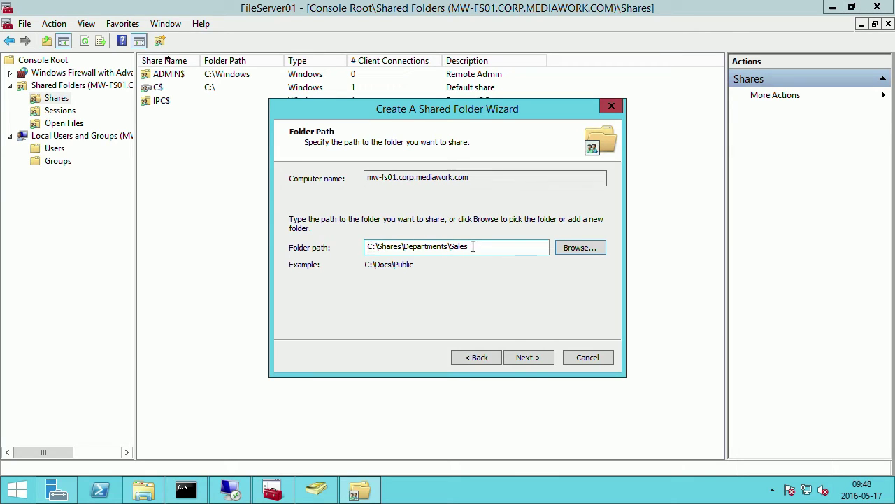
drag(475, 247, 324, 243)
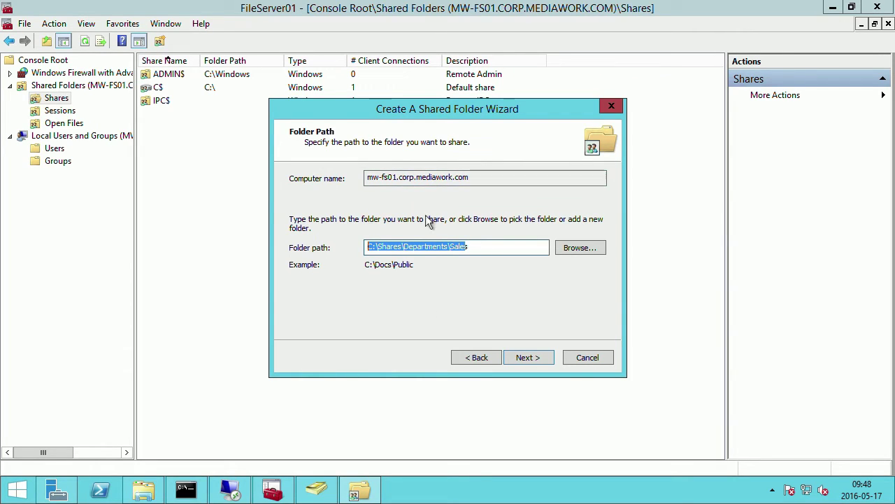
click(517, 357)
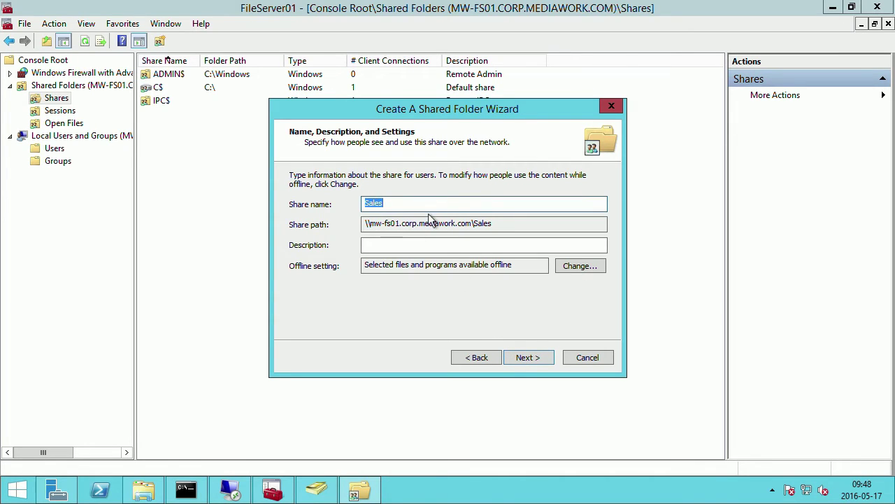
click(575, 265)
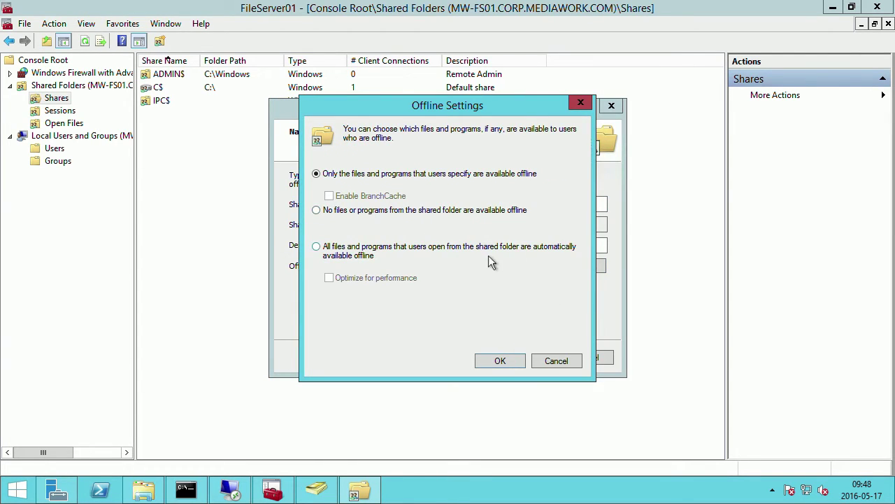
click(560, 361)
click(536, 358)
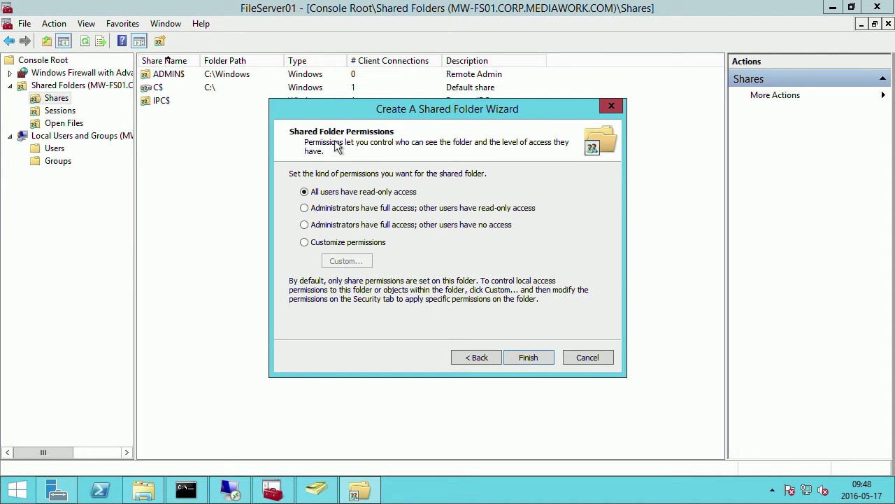
Choose Customize permissions for the share and view its Security tab.
click(304, 242)
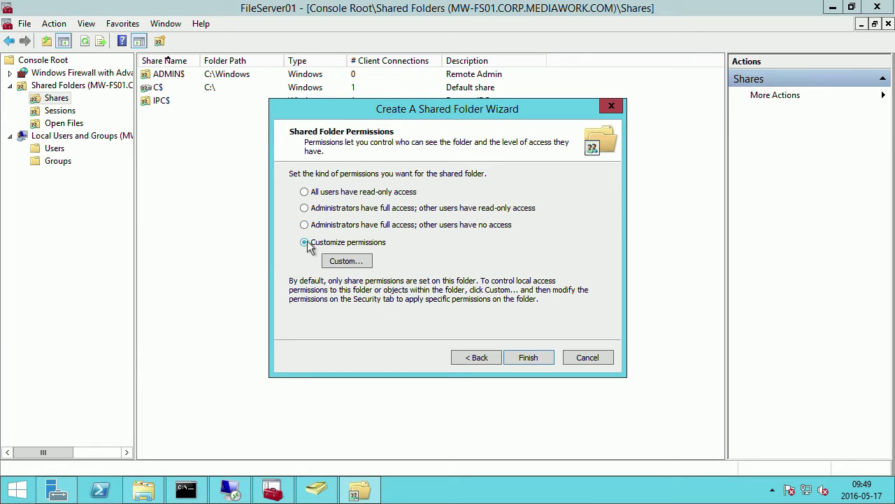
click(345, 261)
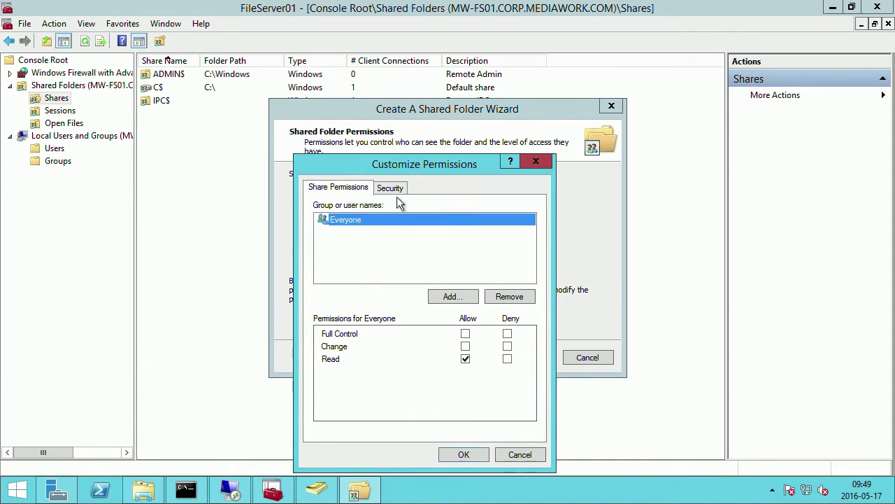
drag(383, 162, 328, 98)
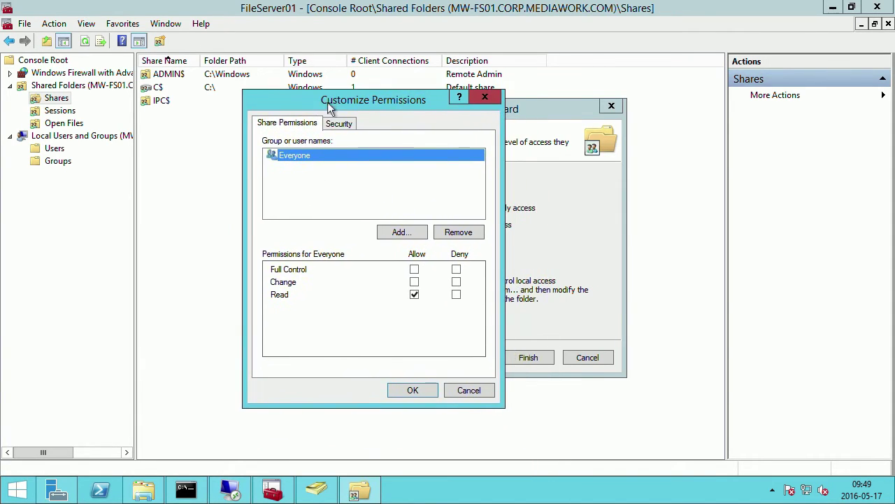
click(352, 126)
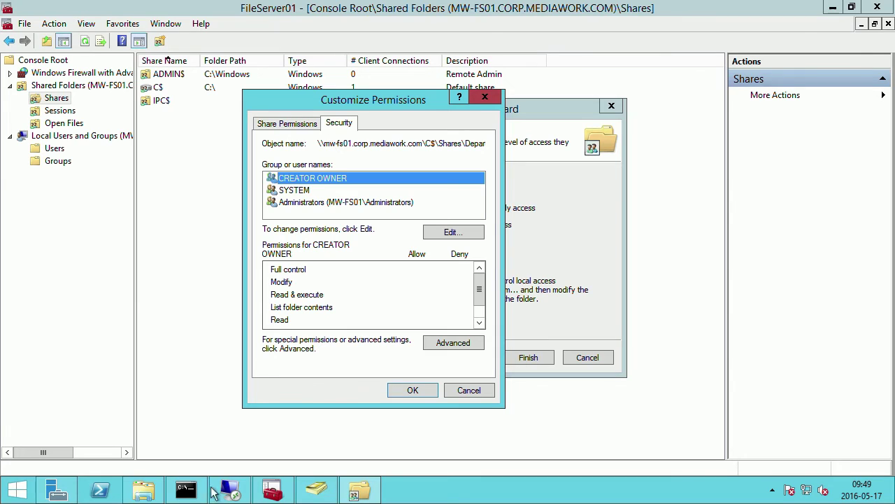
Close the Sales folder properties, check the DL_Mediawork-Sales groups in ADUC, and edit the security permissions.
click(158, 495)
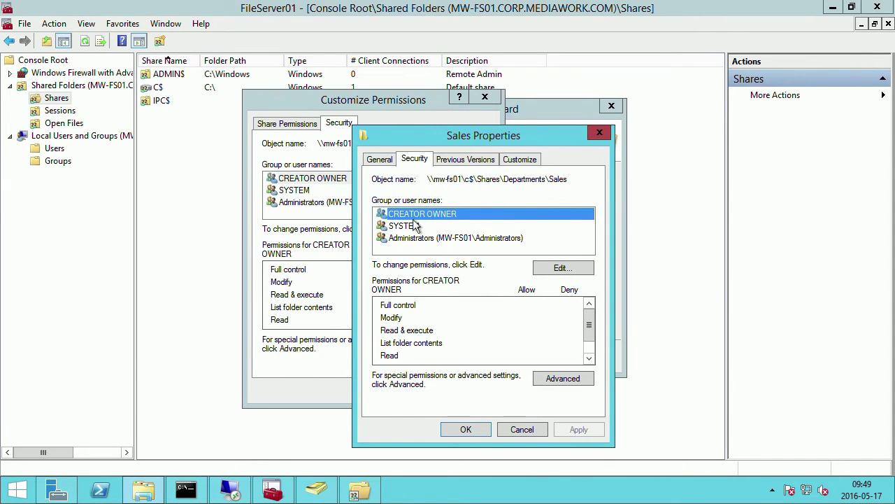
click(514, 429)
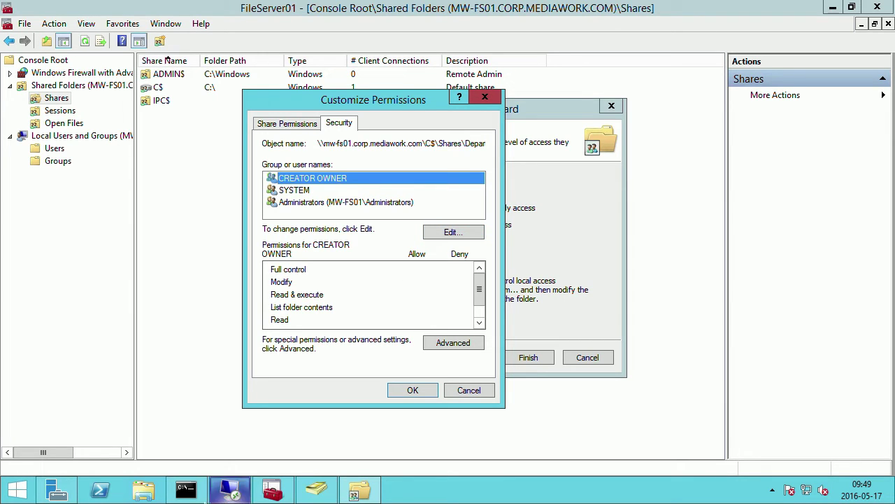
click(317, 489)
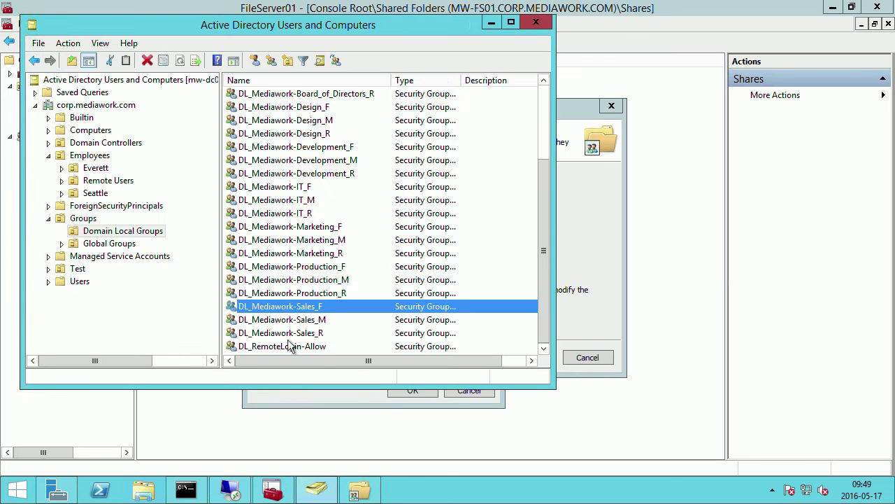
shift+click(303, 336)
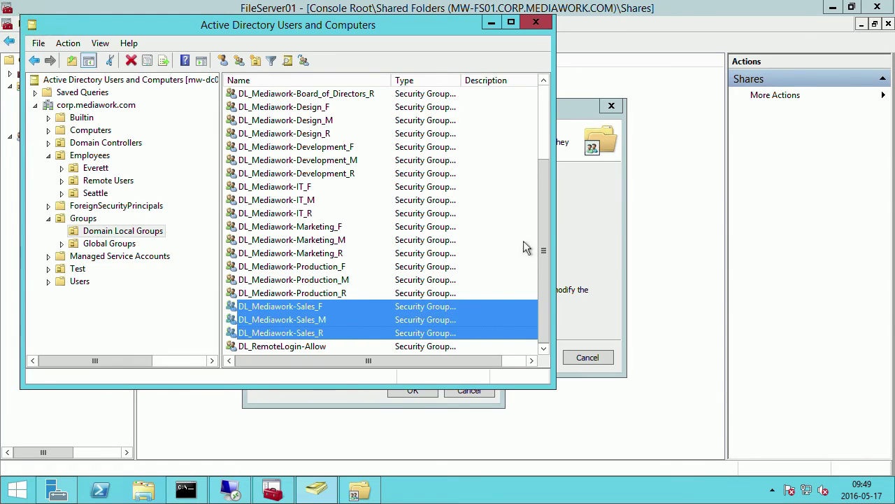
click(601, 214)
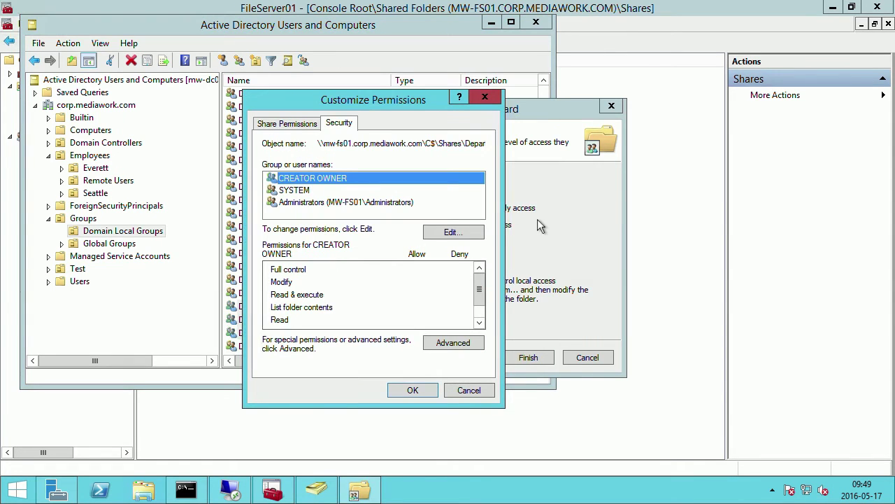
click(452, 233)
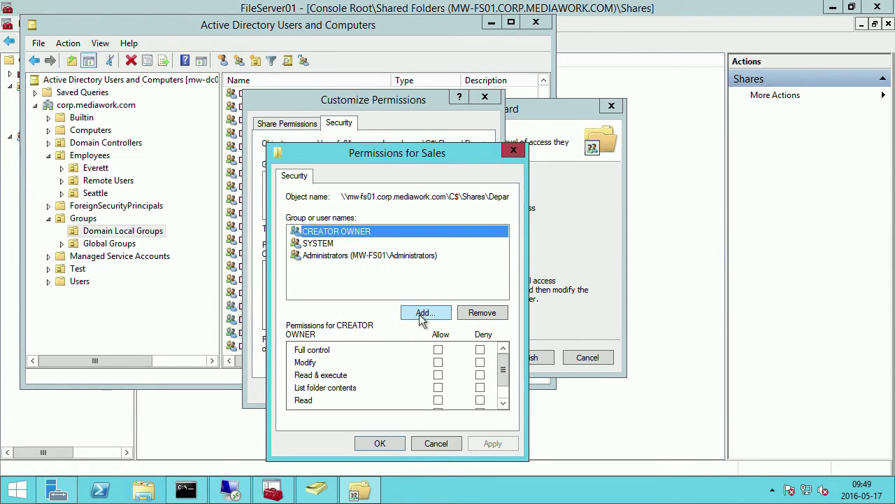
Enter DL_ in the Select Users dialog and check names against the domain.
click(420, 313)
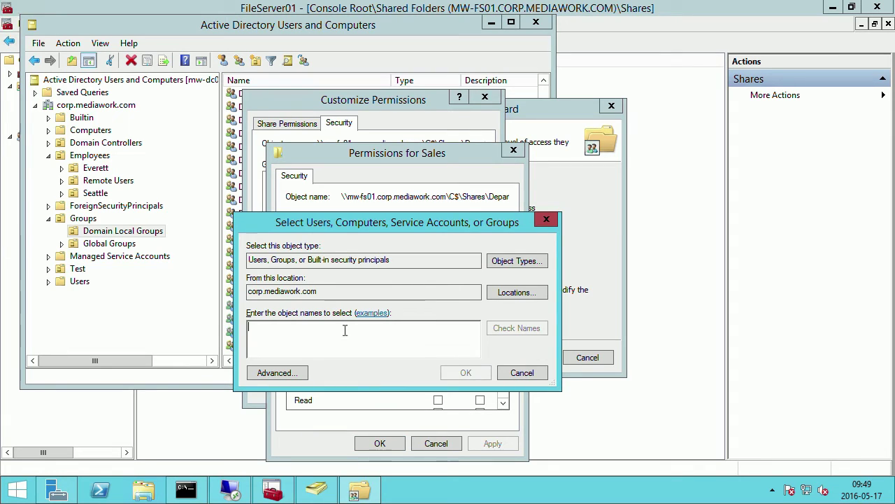
text(DL_)
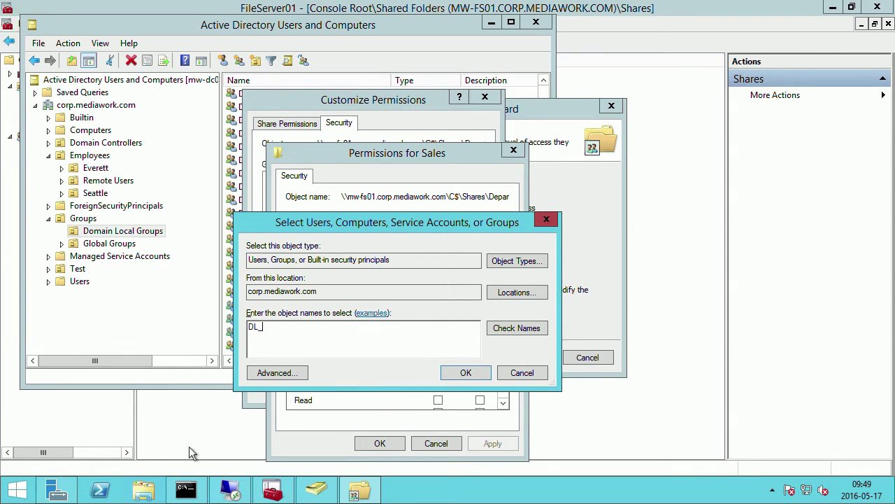
key(ctrl+Left)
key(super+Tab)
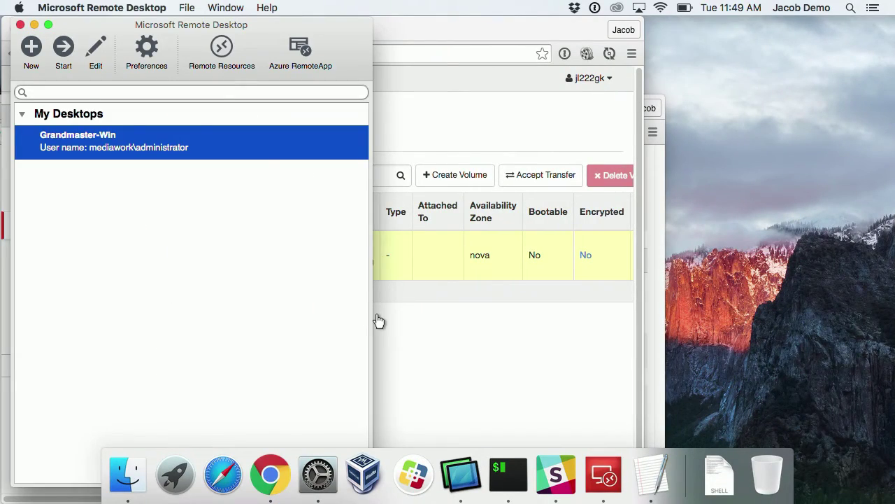
key(ctrl+Right)
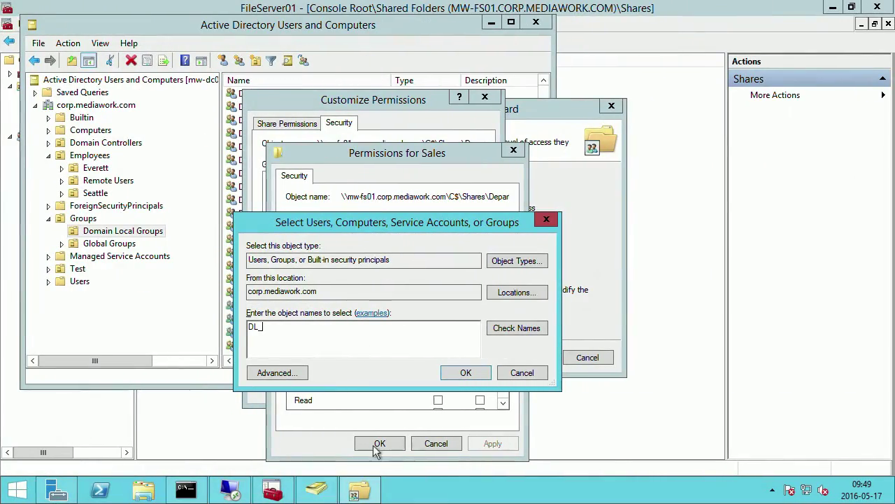
click(316, 490)
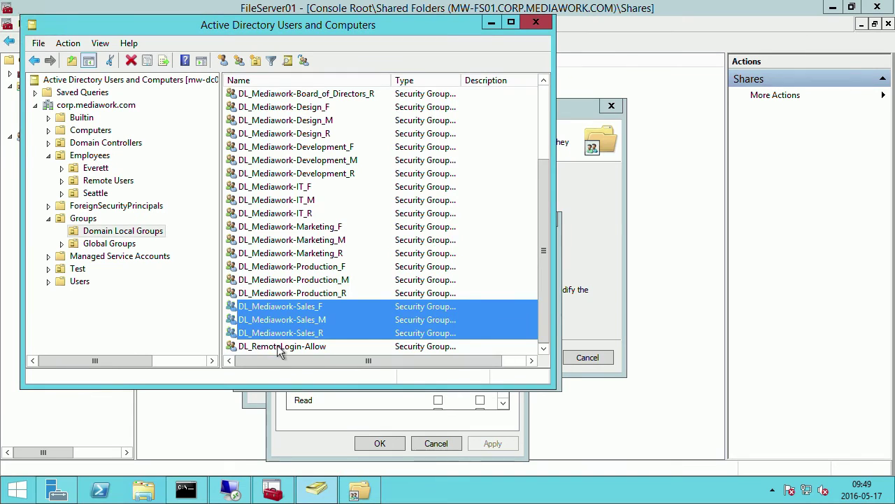
click(606, 258)
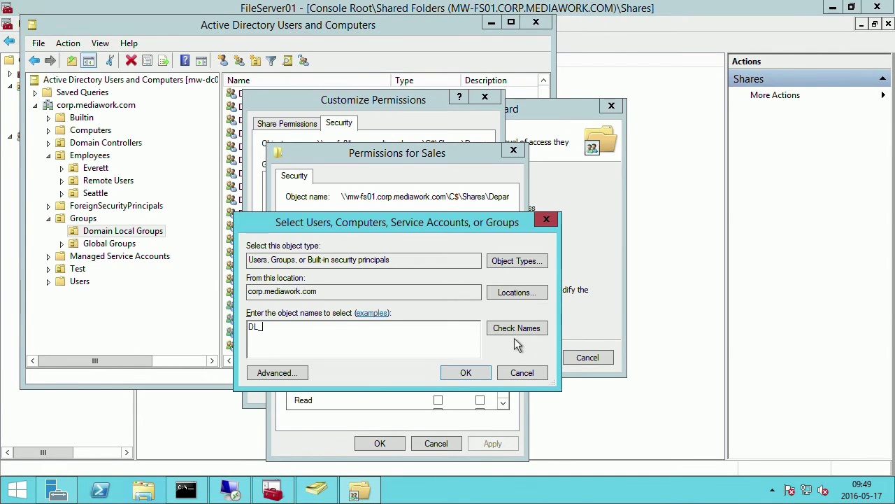
click(516, 325)
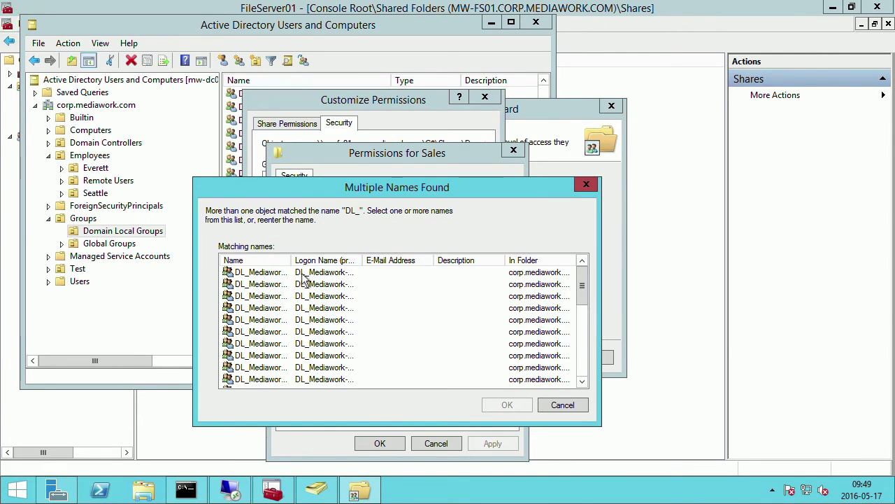
Select DL_Mediawork-Sales_F through DL_Mediawork-Sales_R and add all three to the permissions.
drag(290, 259, 356, 260)
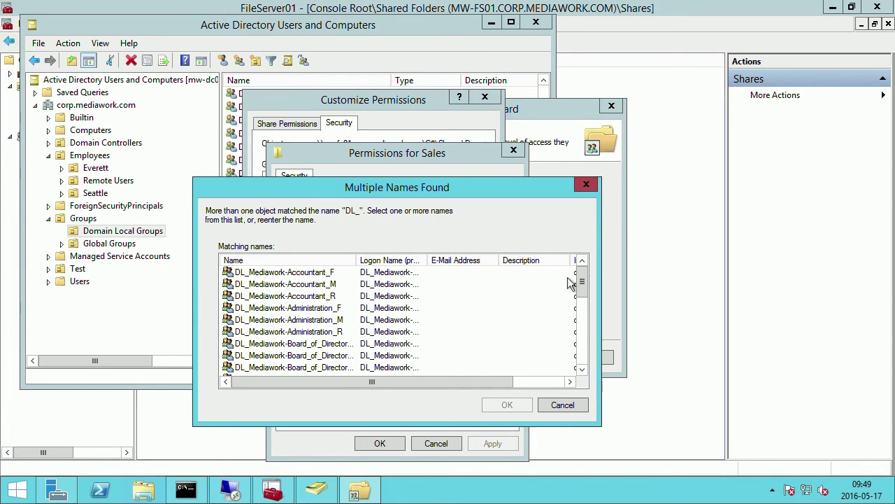
drag(581, 280, 581, 354)
click(283, 331)
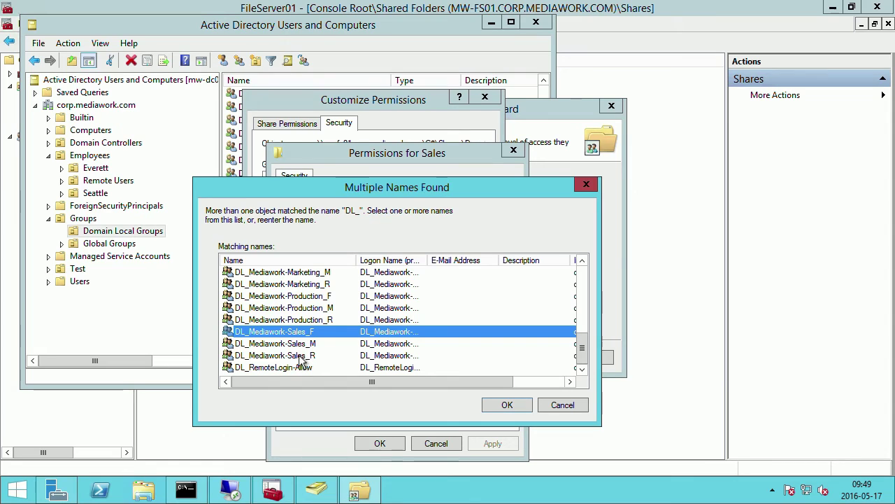
shift+click(300, 355)
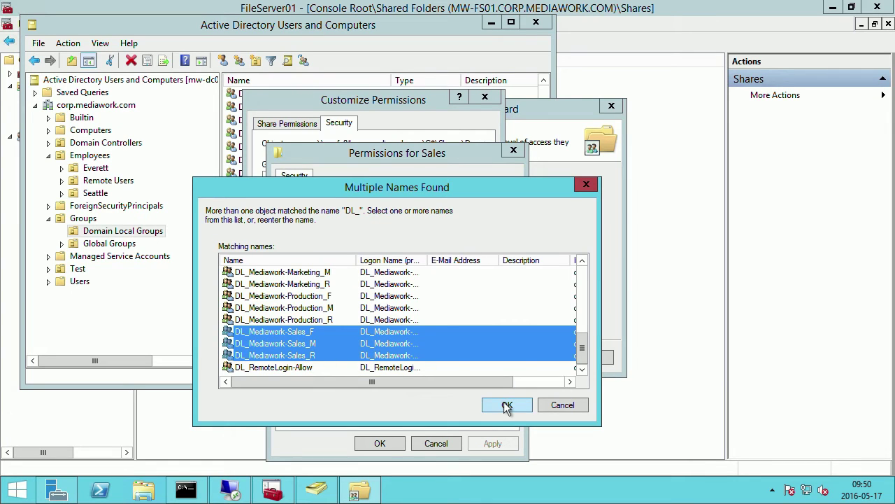
click(504, 402)
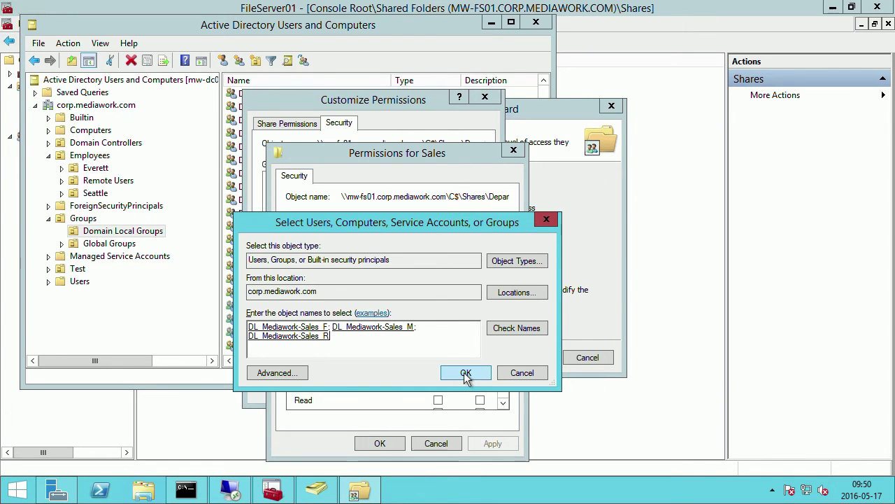
click(466, 373)
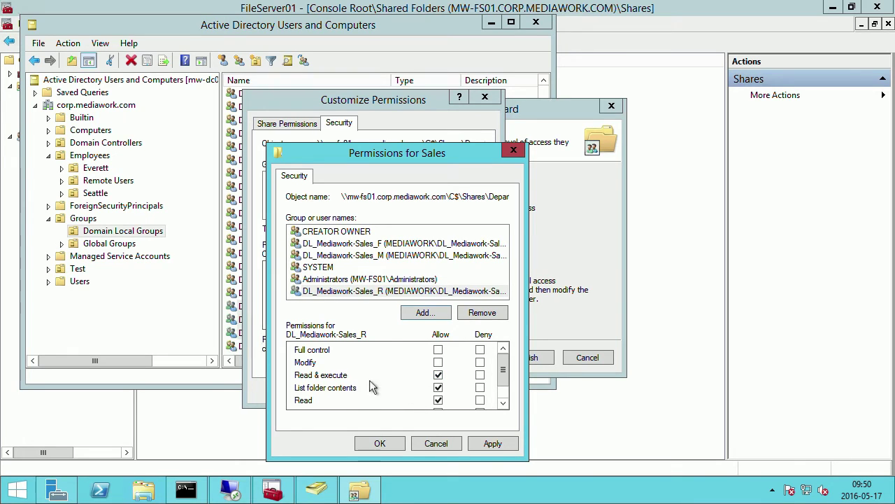
Grant DL_Mediawork-Sales_M Modify and DL_Mediawork-Sales_F Full control, keeping Sales_R at read, and apply.
click(438, 375)
click(438, 388)
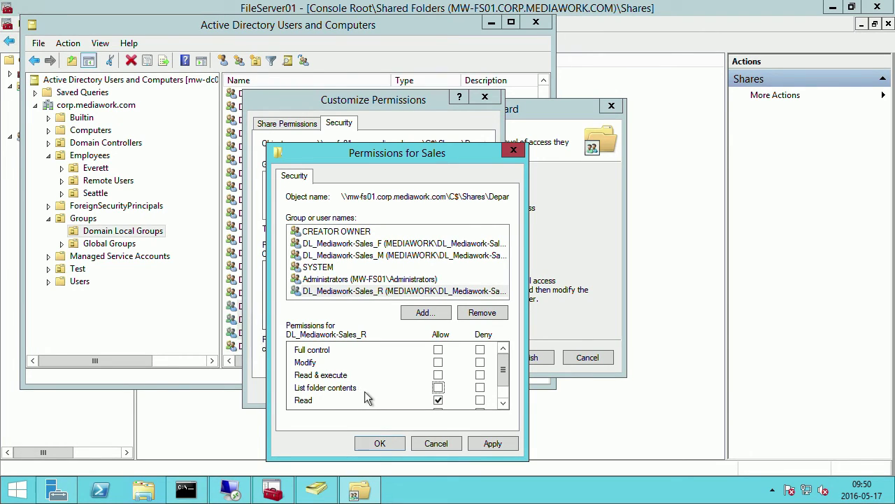
click(437, 376)
click(439, 256)
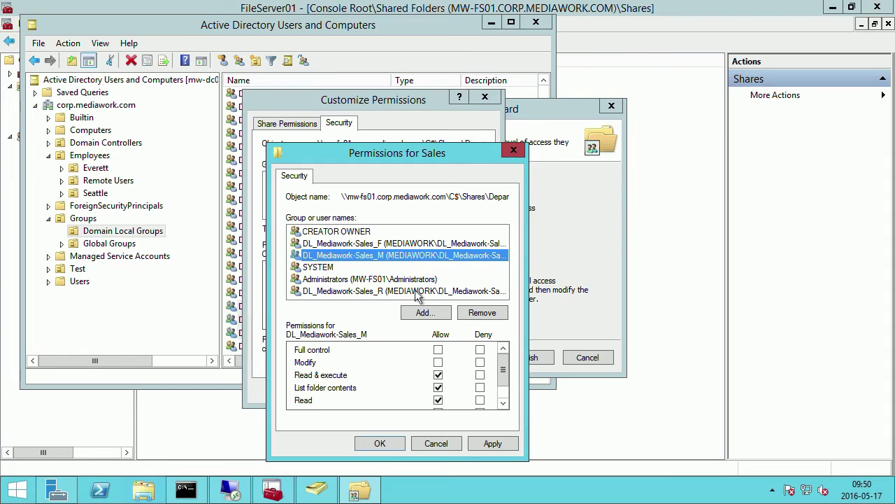
drag(503, 378, 505, 371)
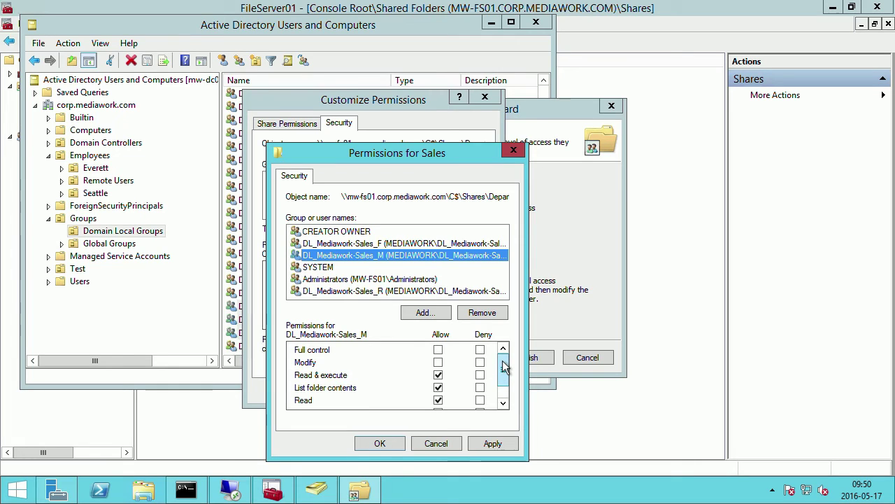
click(438, 362)
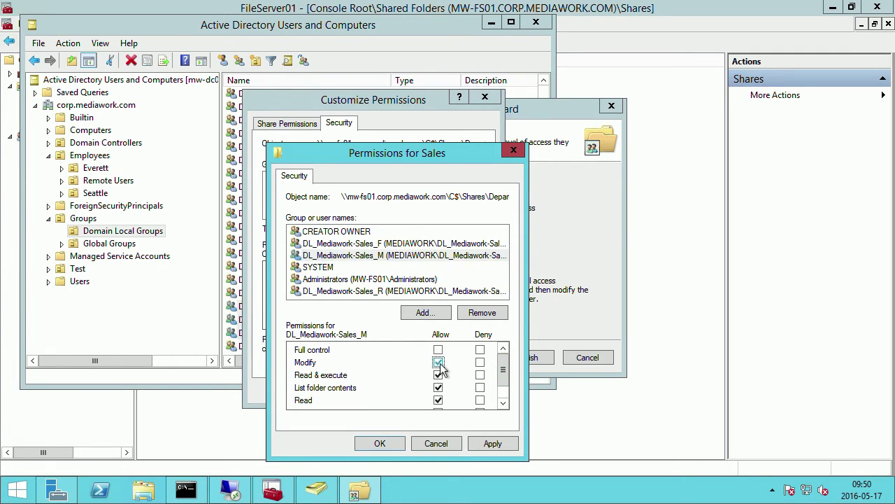
click(363, 245)
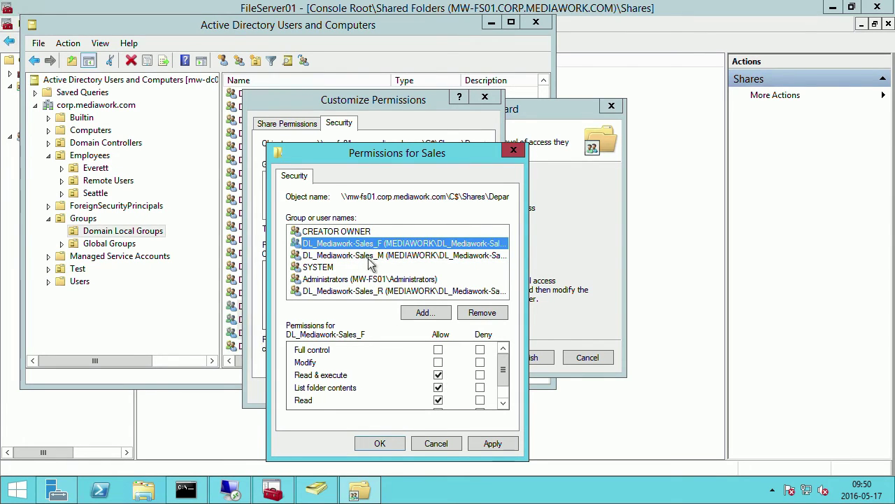
click(438, 349)
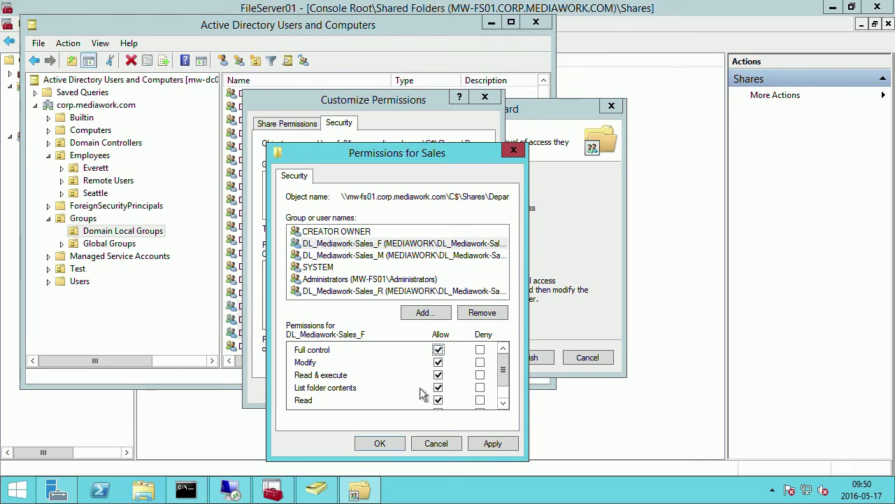
click(493, 445)
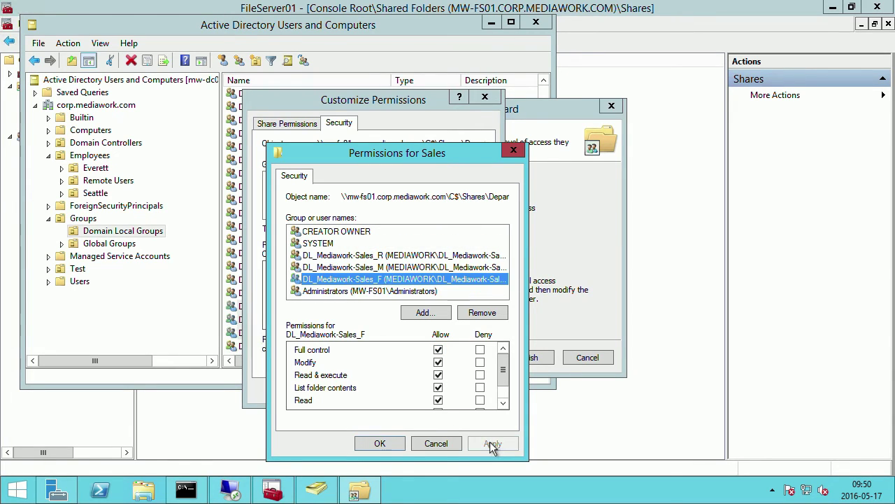
click(381, 443)
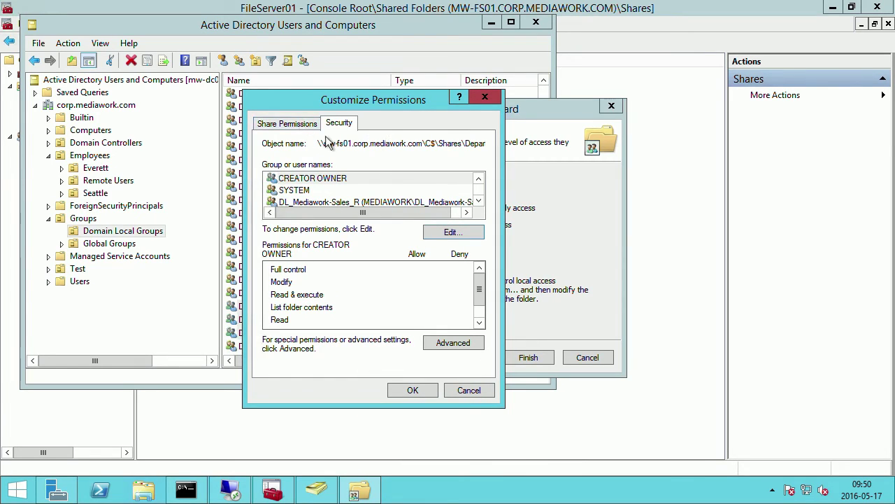
Allow Everyone Change access in the Sales share permissions.
click(478, 200)
click(479, 201)
click(478, 201)
click(293, 123)
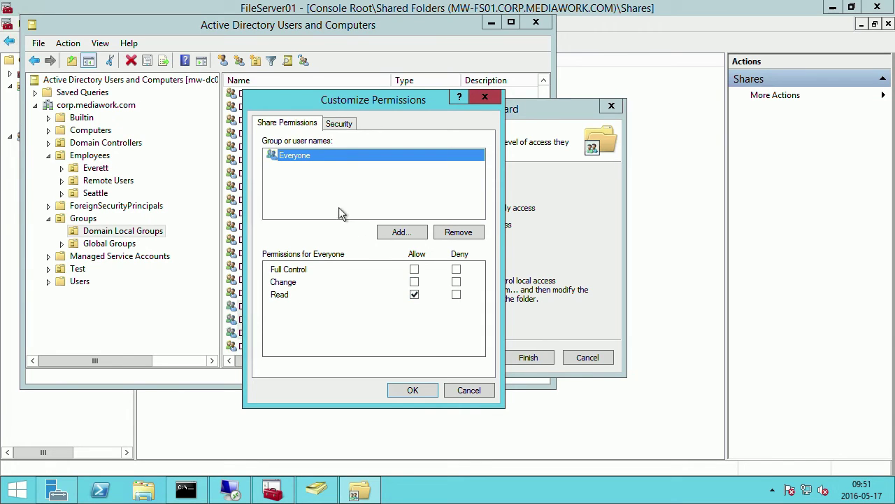
click(414, 282)
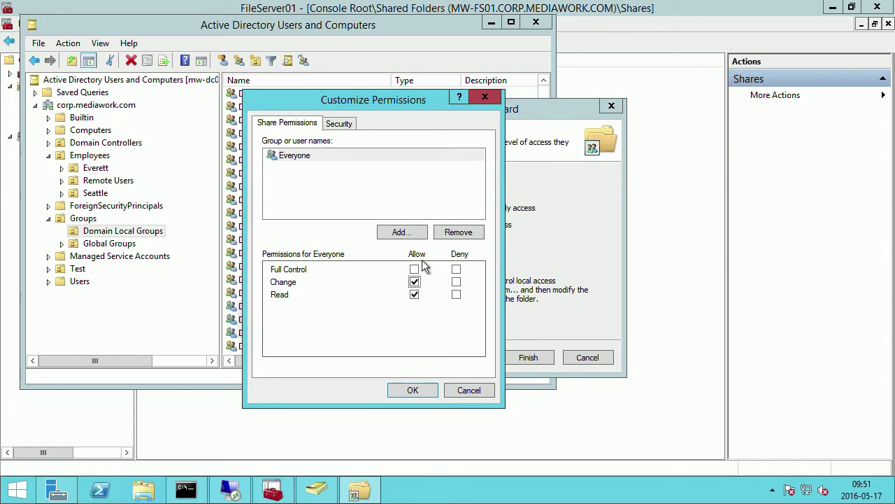
click(414, 279)
Add the Administrator account with Full control to the share permissions and save them.
click(397, 233)
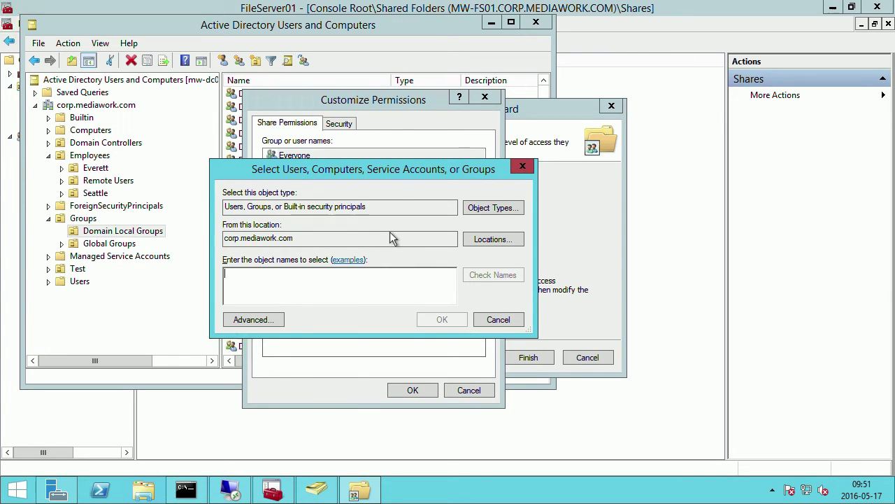
text(a)
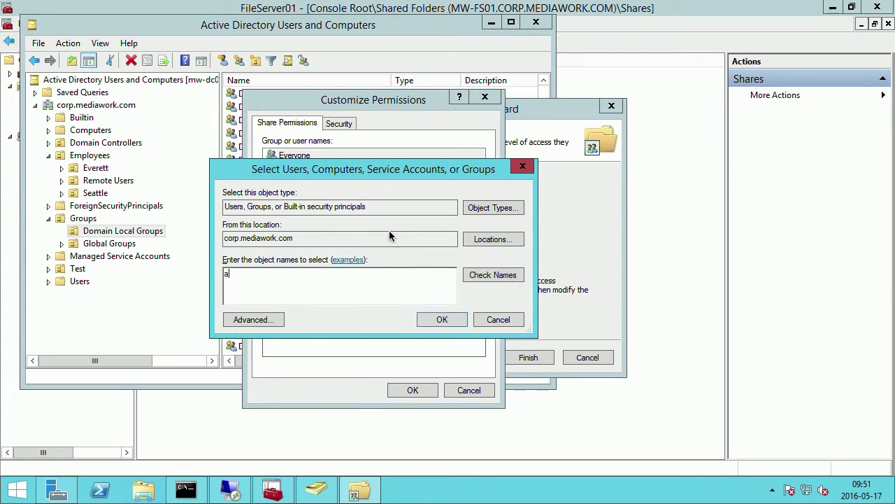
text(dministrators)
key(Return)
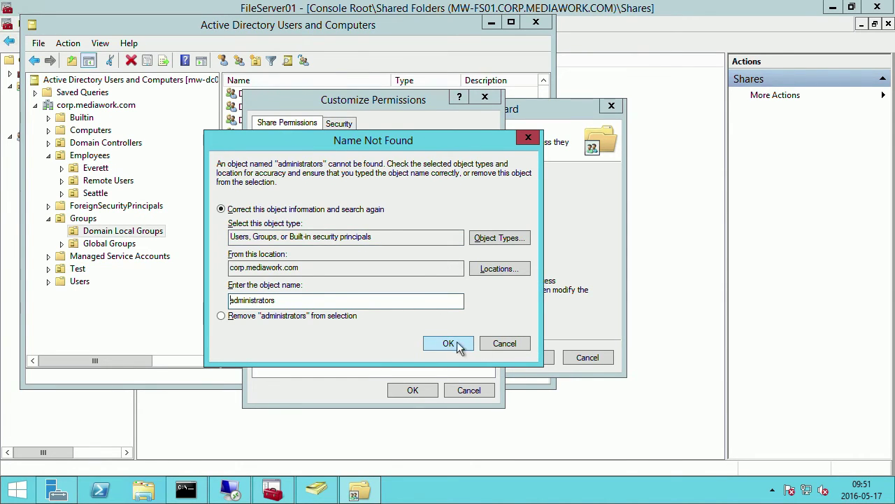
click(502, 343)
key(BackSpace)
key(BackSpace)
key(BackSpace)
key(BackSpace)
key(BackSpace)
key(BackSpace)
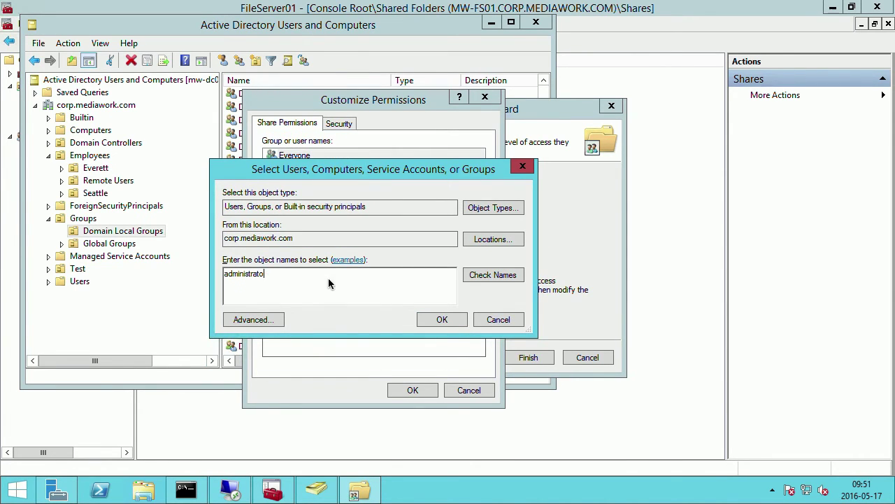
key(Return)
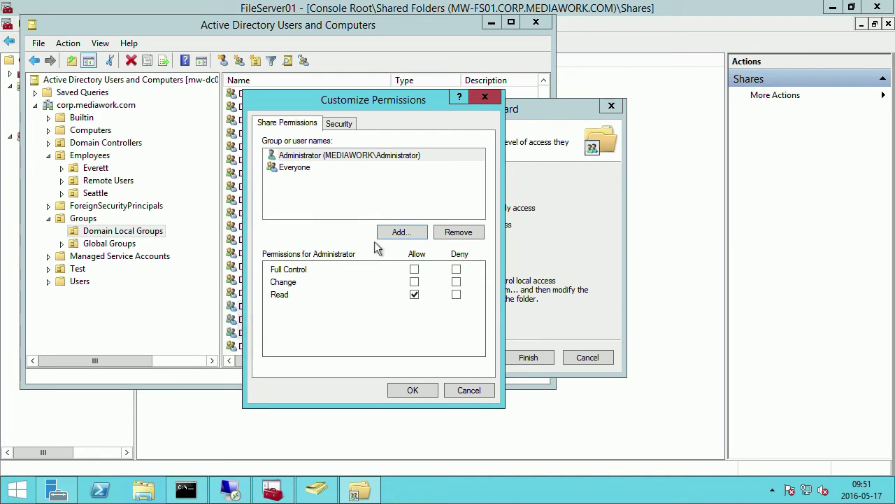
click(414, 269)
click(420, 391)
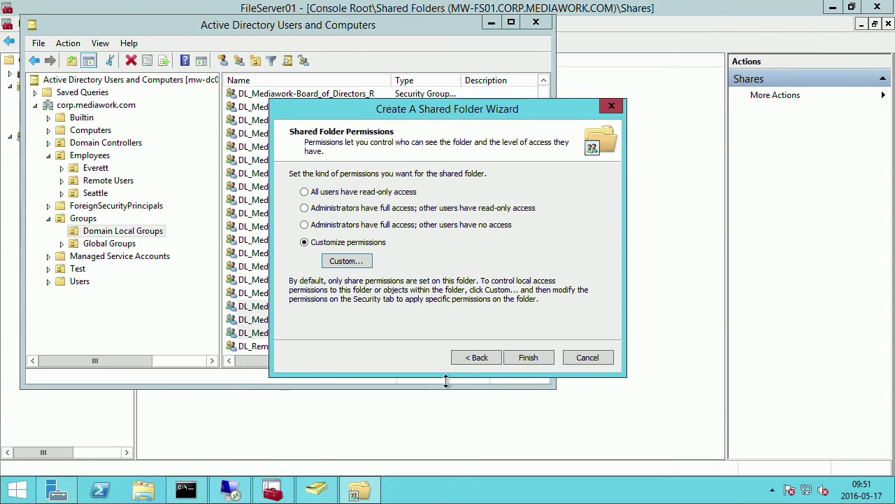
Finish creating the \\mw-fs01.corp.mediawork.com\Sales share and close the wizard.
click(528, 358)
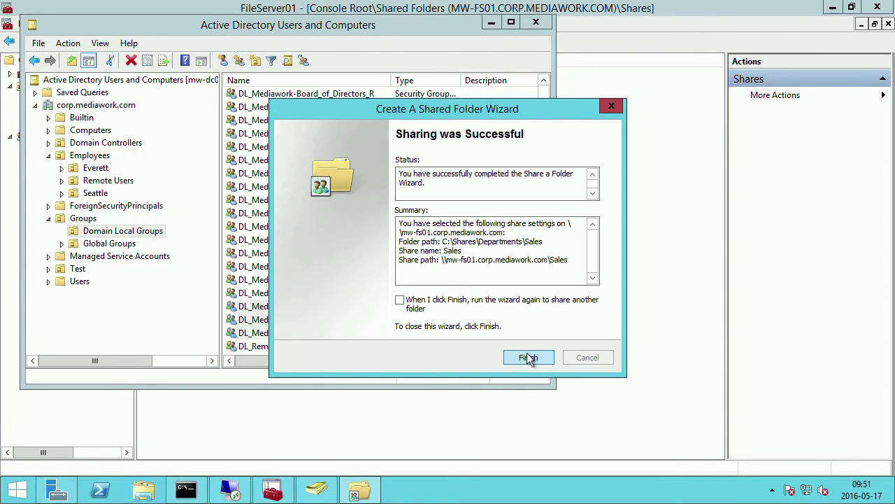
click(528, 357)
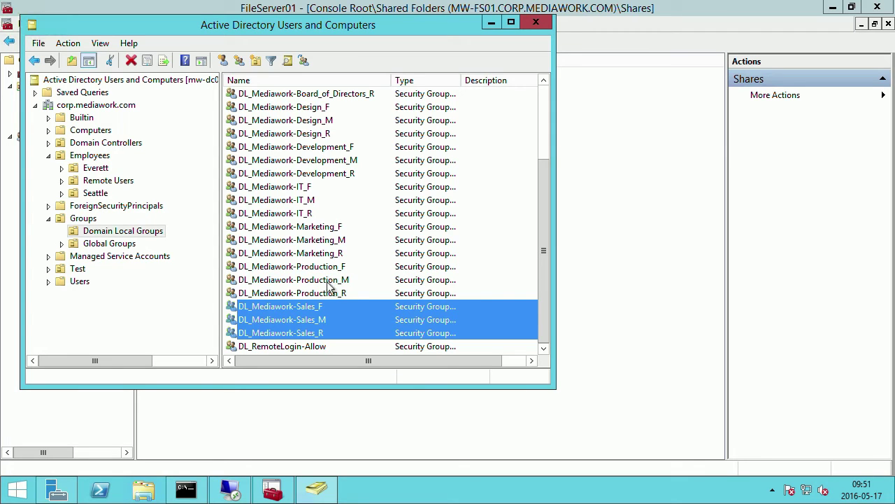
click(358, 297)
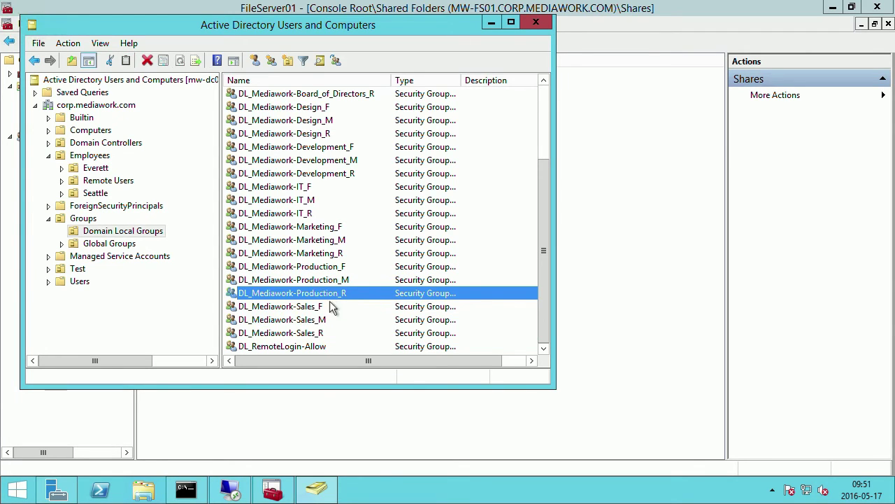
Confirm DL_Mediawork-Sales_F has no members, then start a new Remote Desktop Connection.
double_click(310, 308)
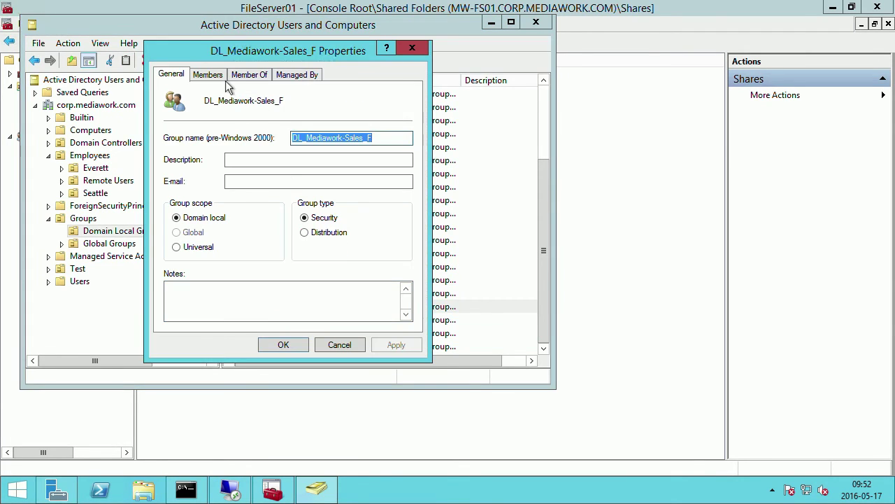
click(221, 75)
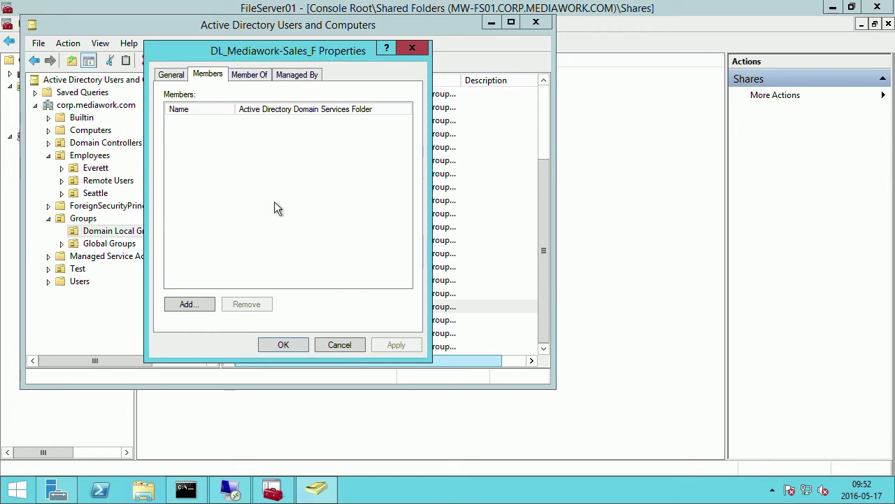
click(340, 344)
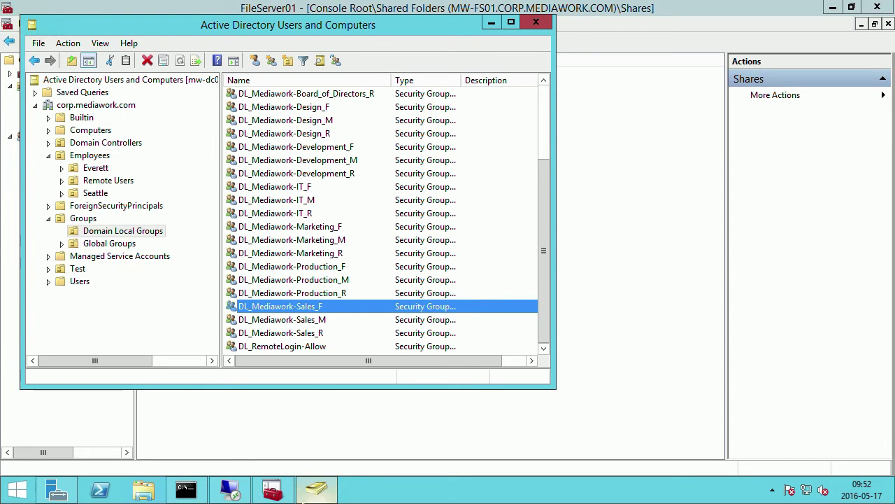
right_click(231, 492)
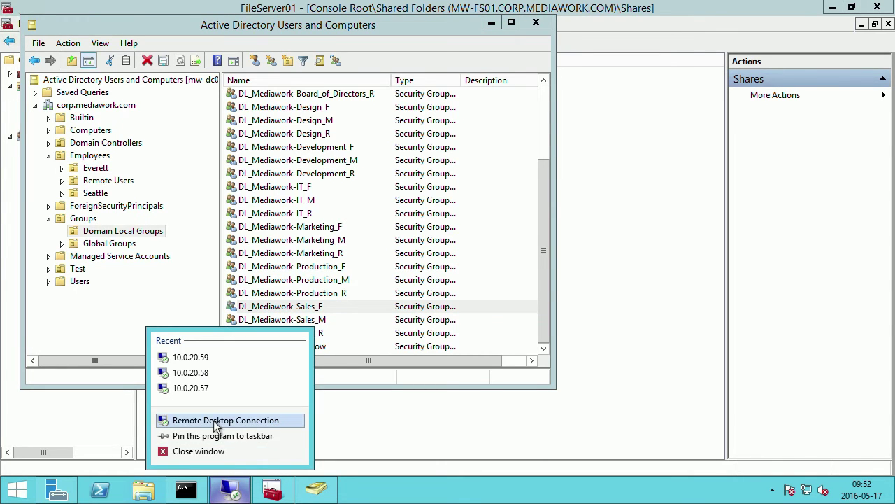
click(203, 420)
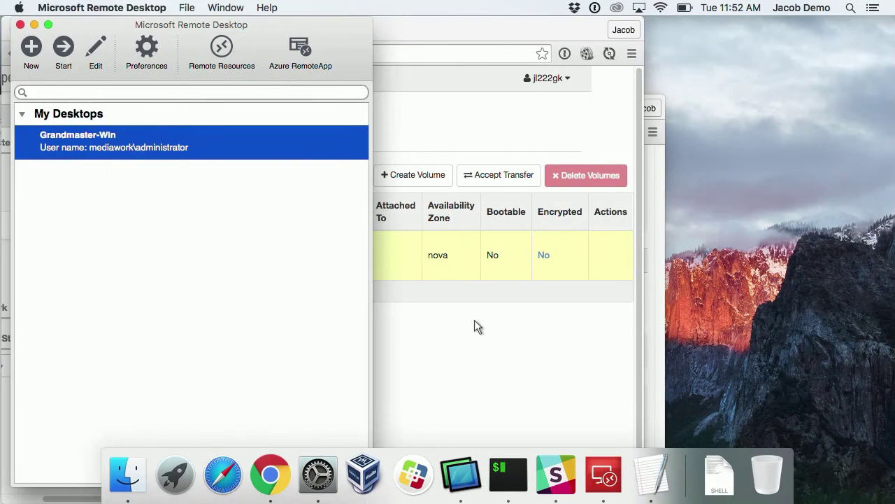
Look up mw-client01's IP 10.0.20.60 in OpenStack Instances and enter it as the RDC computer.
click(474, 319)
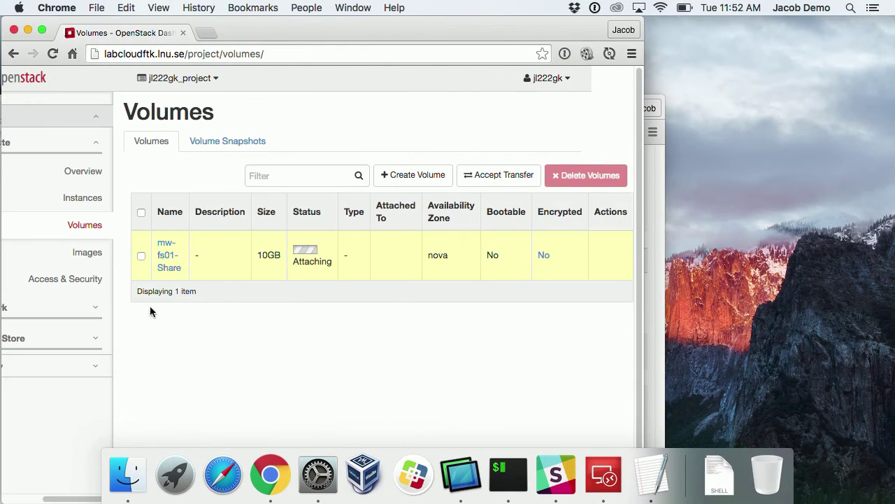
click(84, 172)
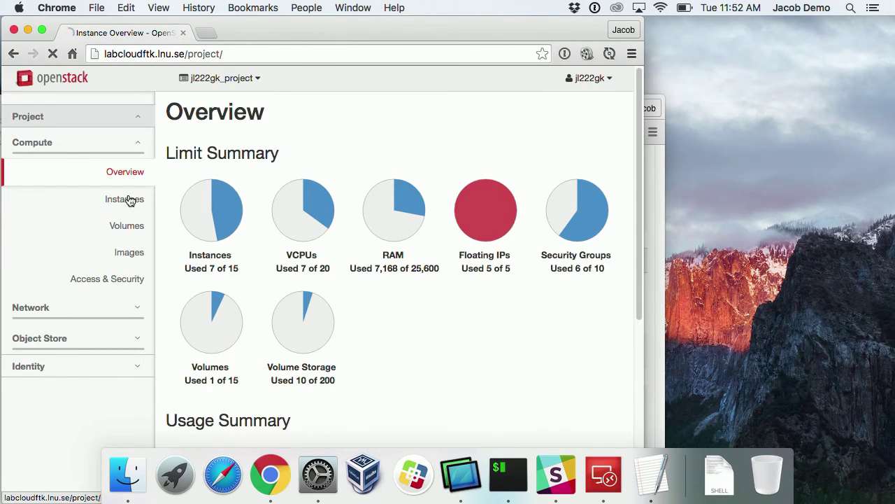
click(129, 199)
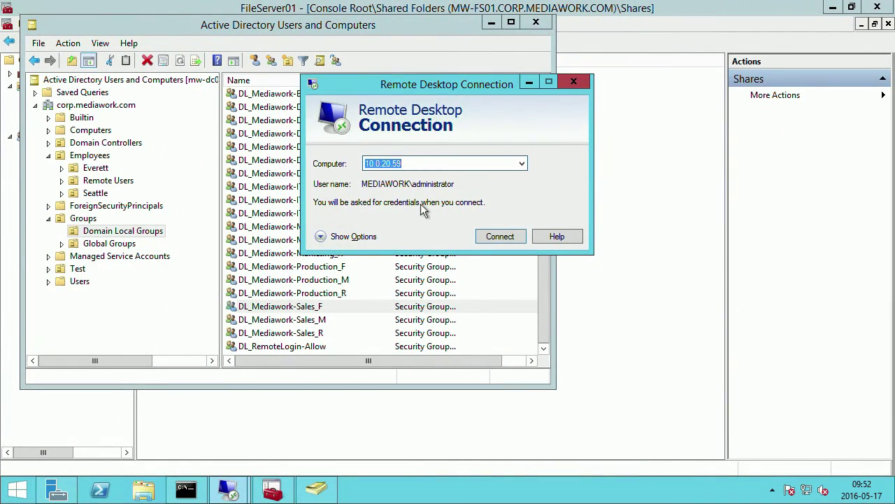
text(10.0.20.60)
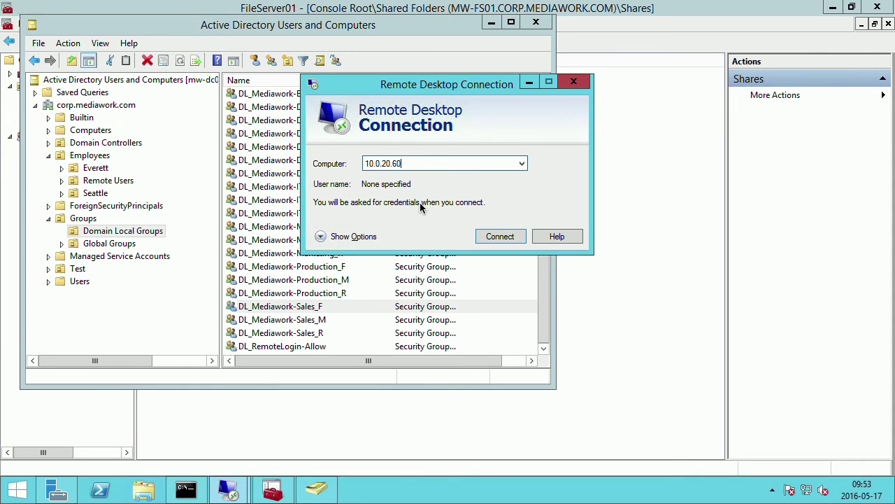
Connect to 10.0.20.60 with the domain admin account and its password, accepting the certificate warning.
key(Return)
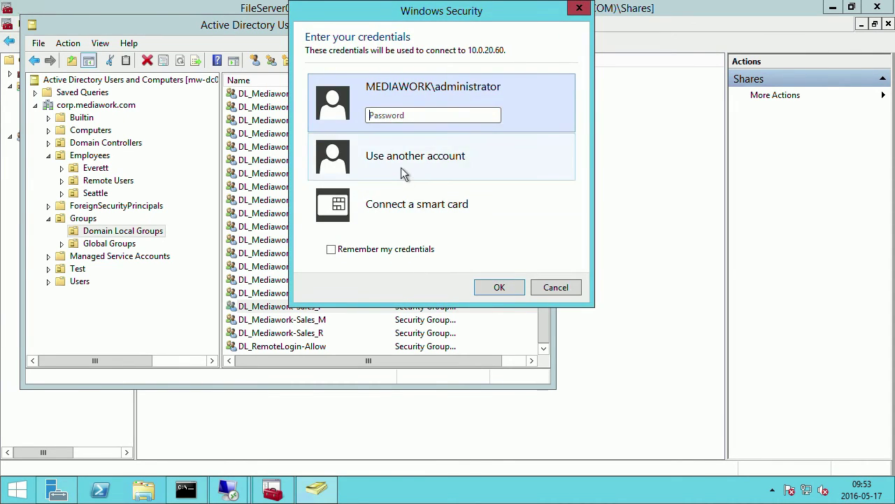
click(403, 173)
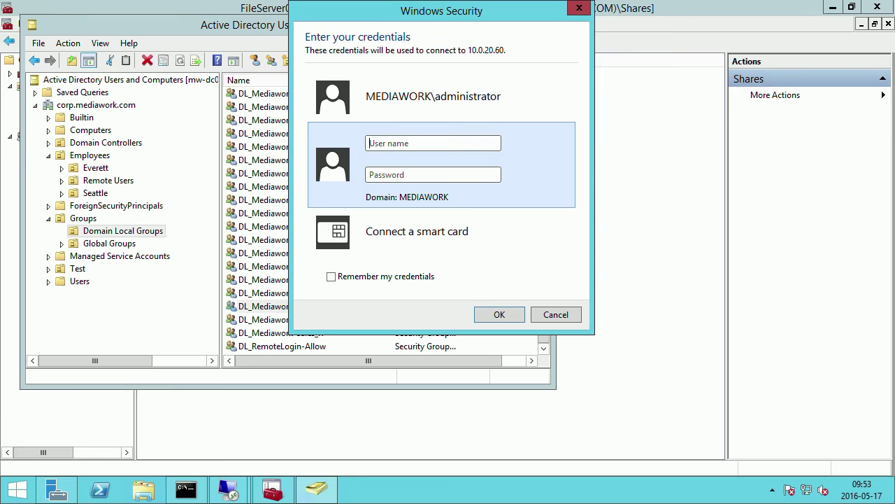
click(437, 140)
text(admin)
key(Tab)
key(ctrl+v)
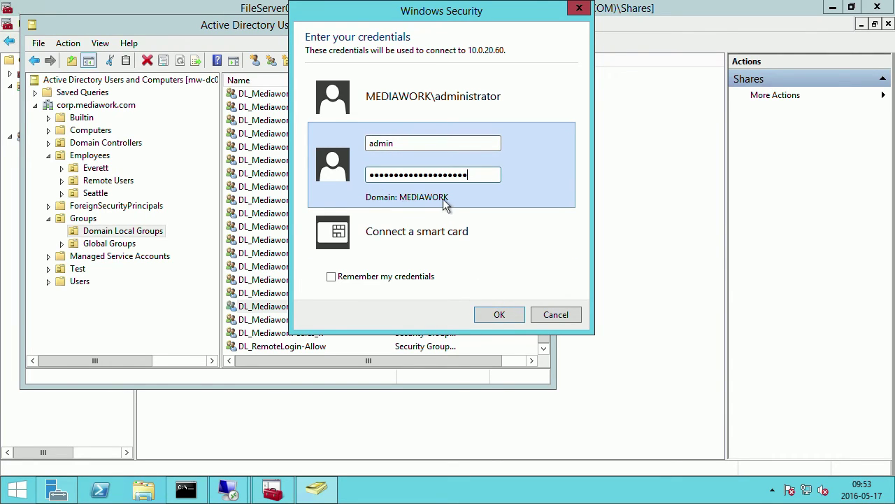
click(498, 314)
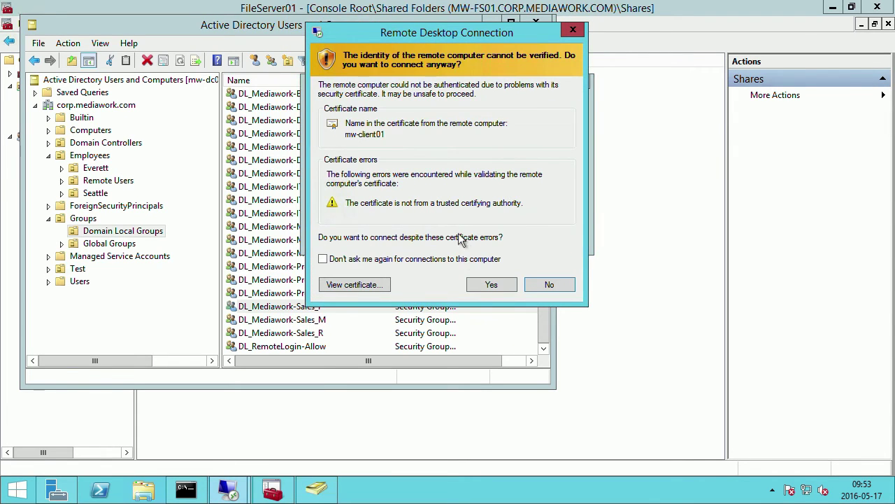
click(492, 286)
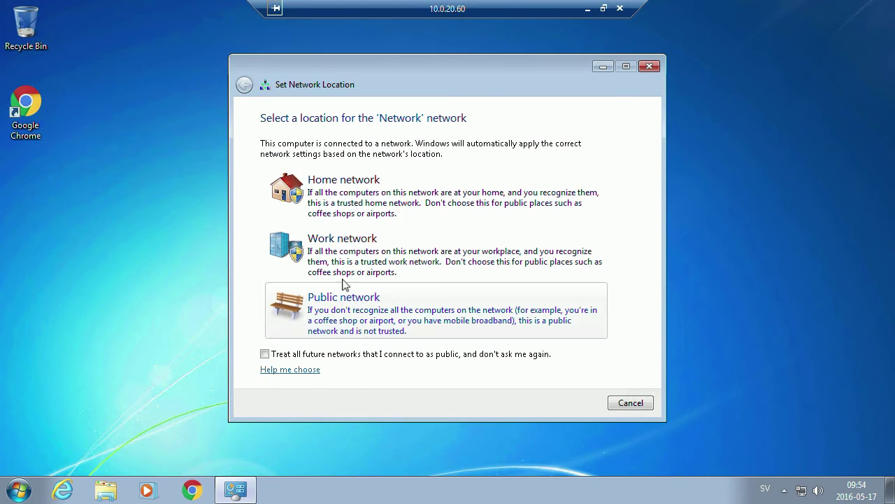
Set the Windows 7 client's network location to a Work network.
click(344, 263)
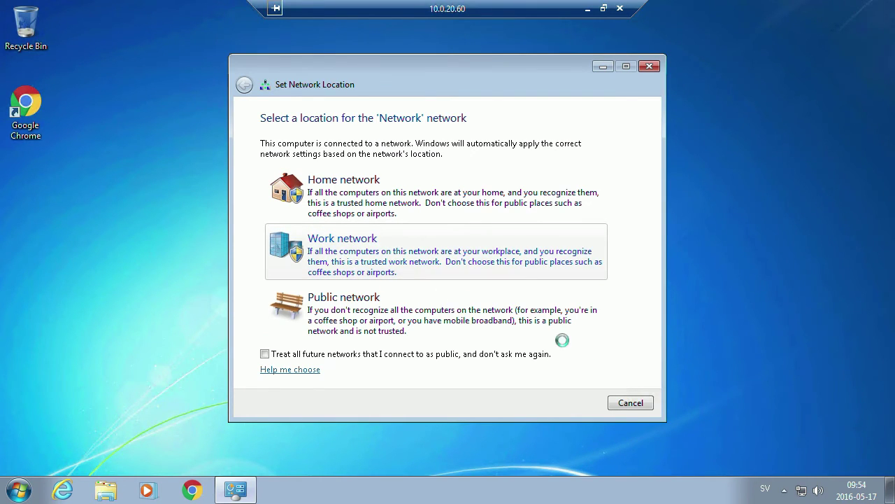
click(635, 403)
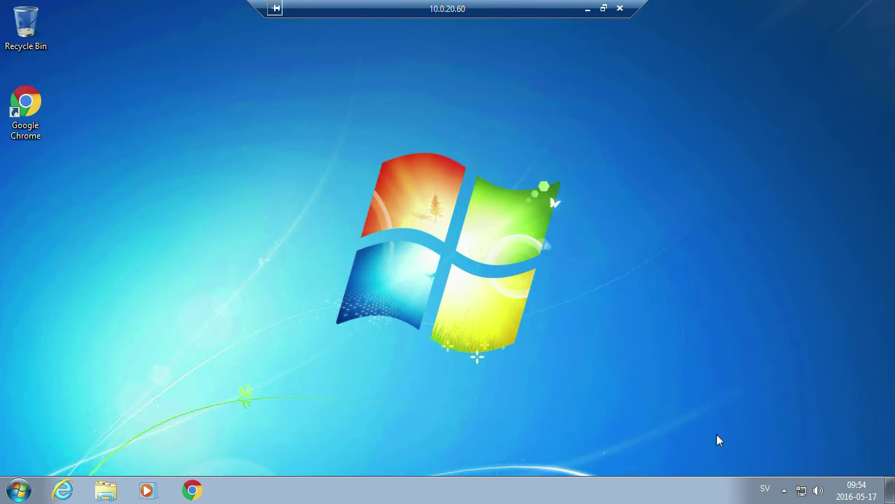
right_click(802, 491)
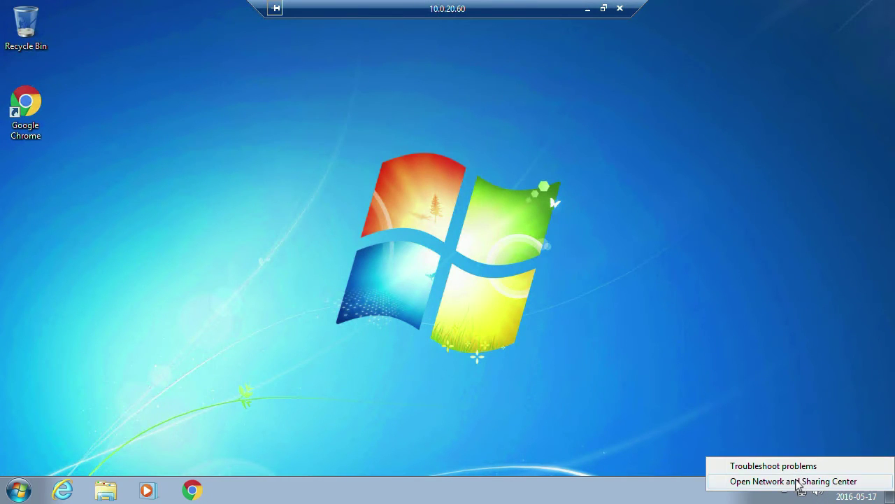
click(799, 482)
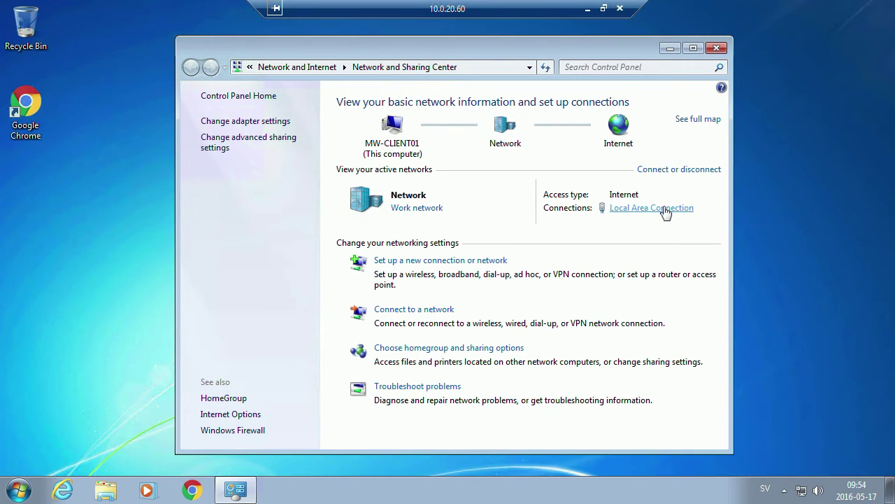
Give Local Area Connection's IPv4 settings a manually specified preferred DNS server.
click(665, 208)
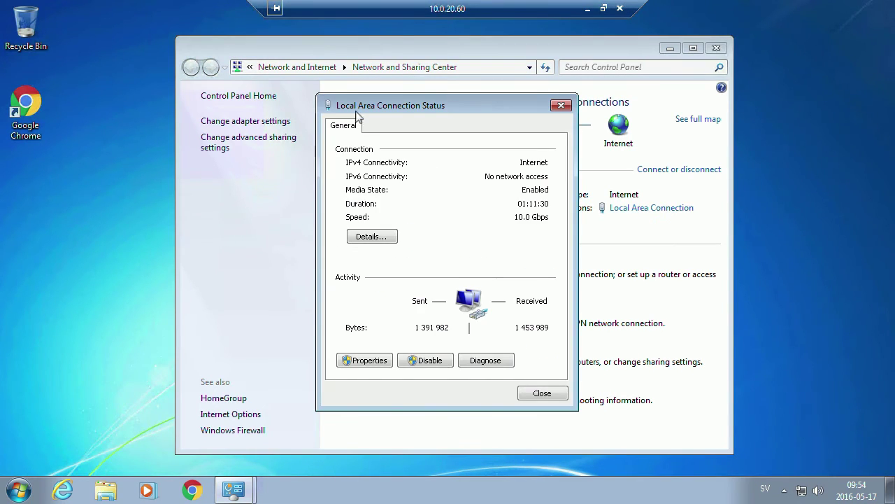
drag(425, 106, 302, 82)
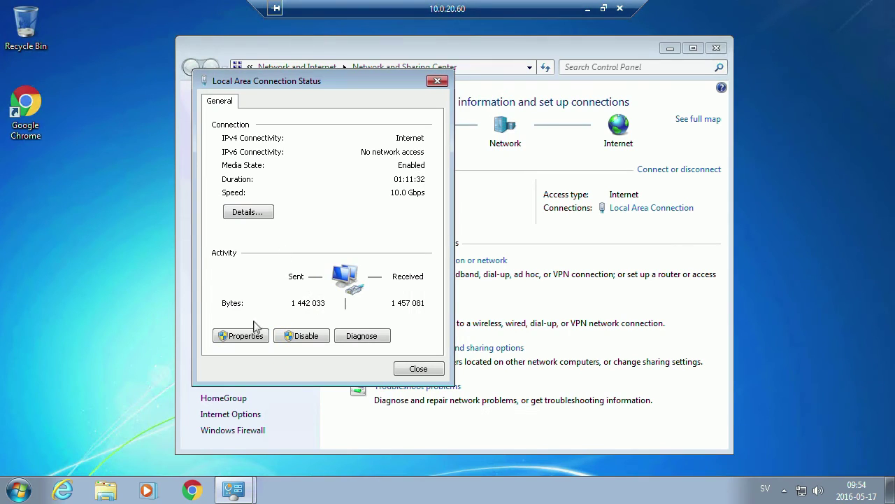
click(240, 336)
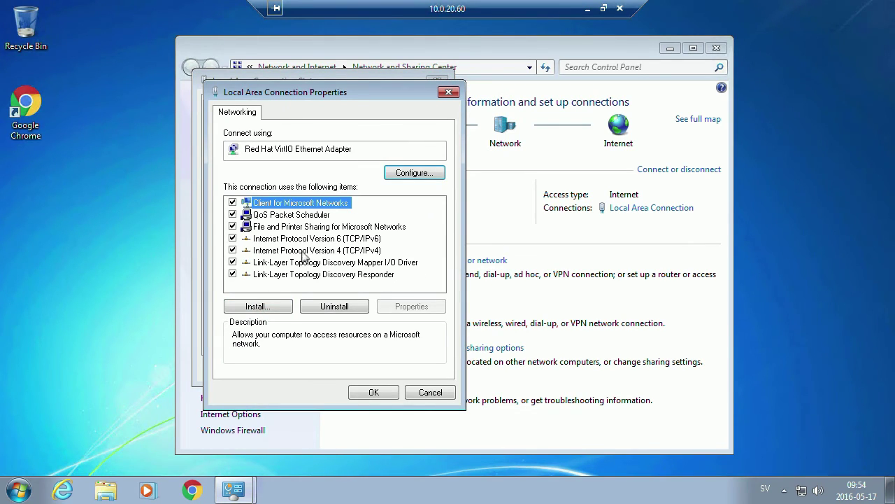
double_click(303, 252)
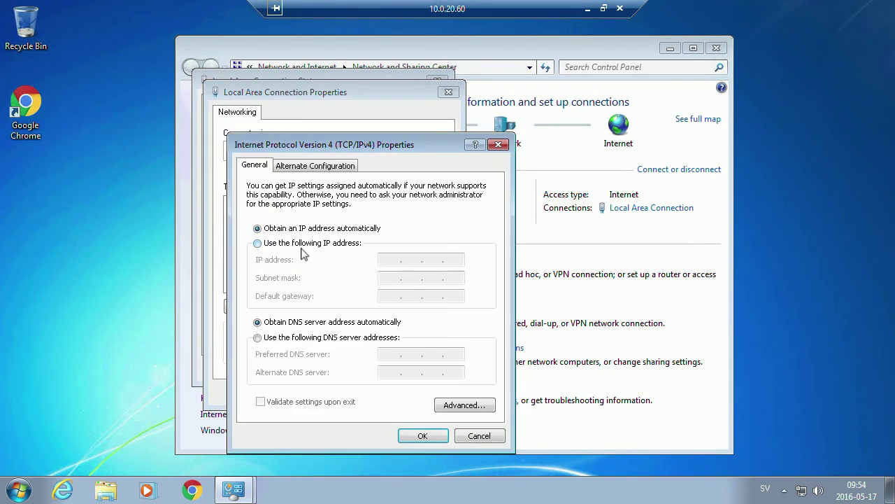
click(284, 338)
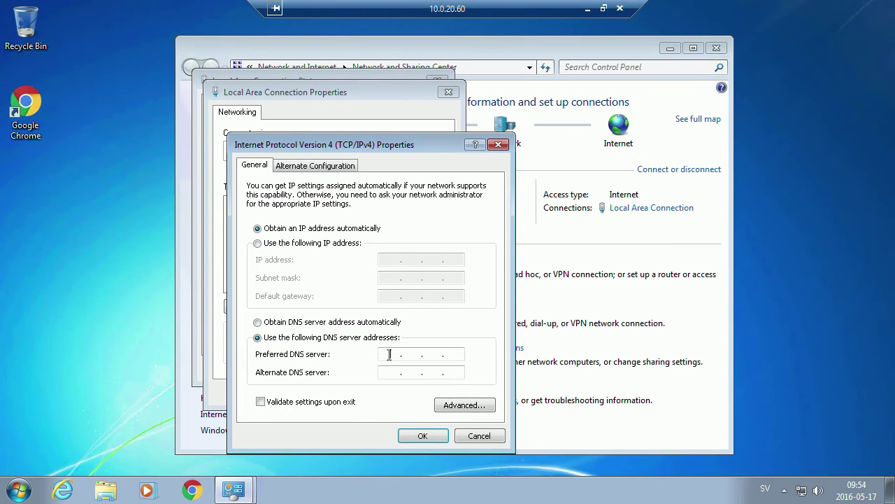
click(390, 355)
click(414, 437)
click(373, 392)
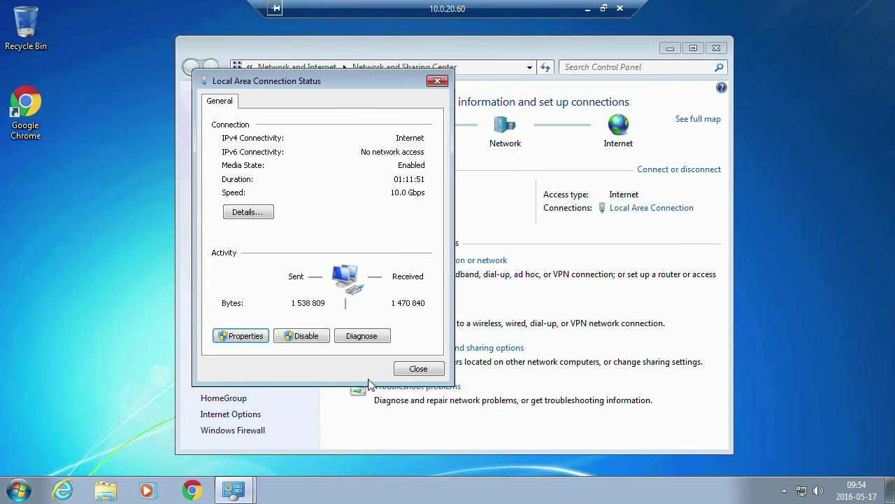
click(419, 370)
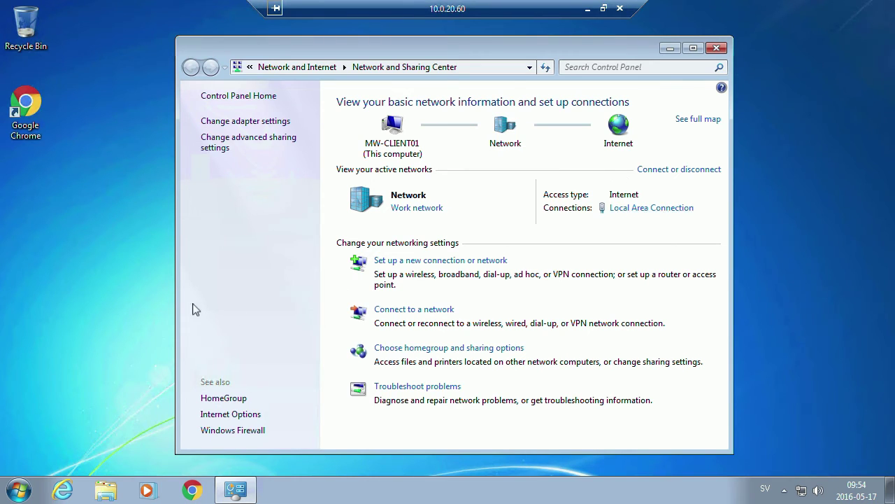
Set mw-client01 to be a member of the mediawork domain in Computer Name/Domain Changes.
click(21, 493)
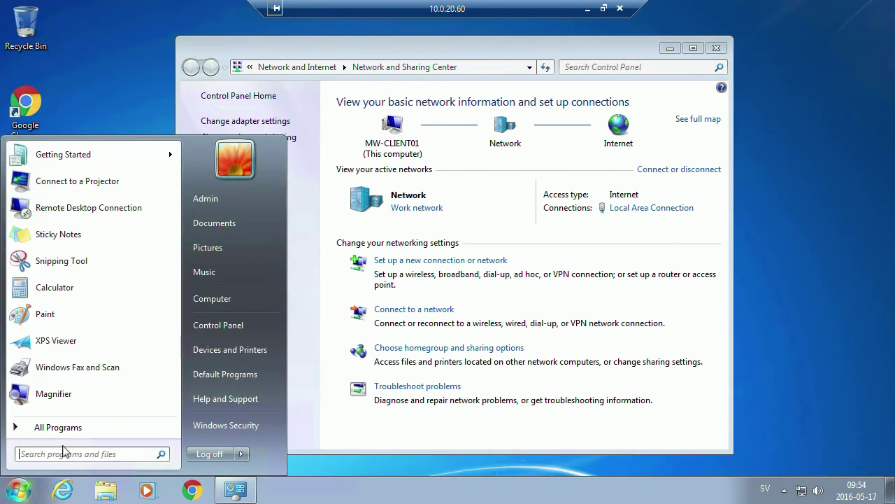
right_click(205, 298)
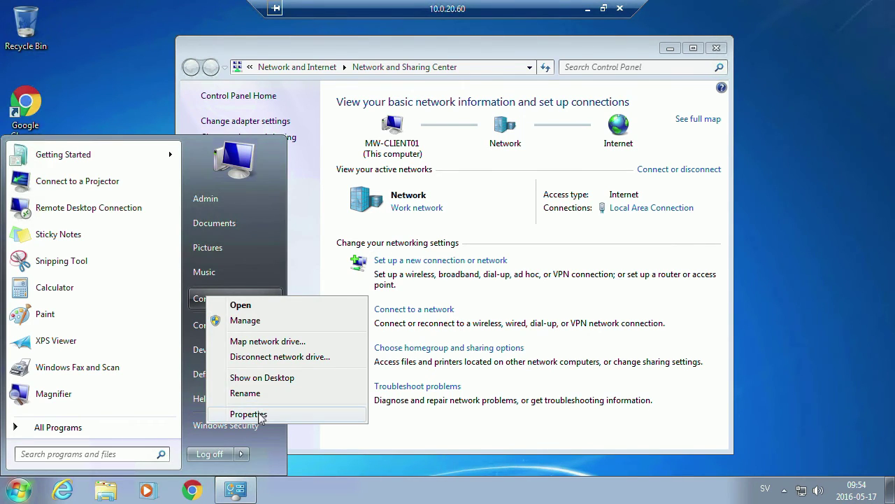
click(248, 413)
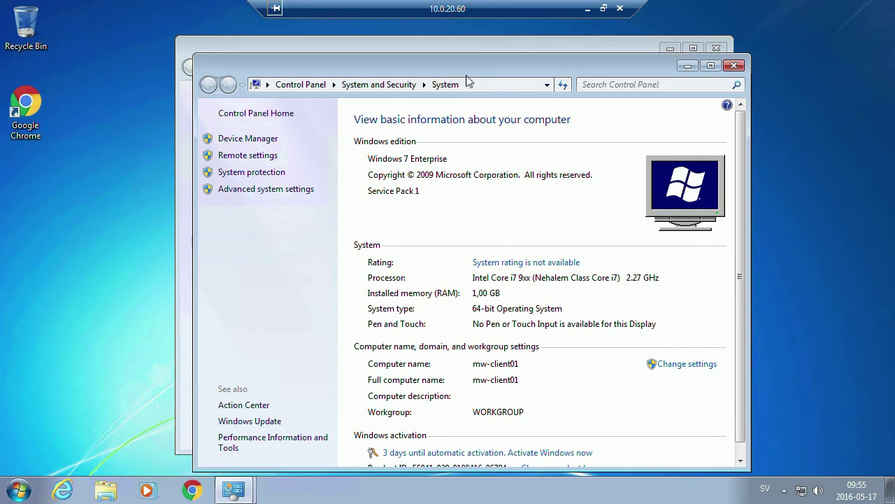
click(674, 367)
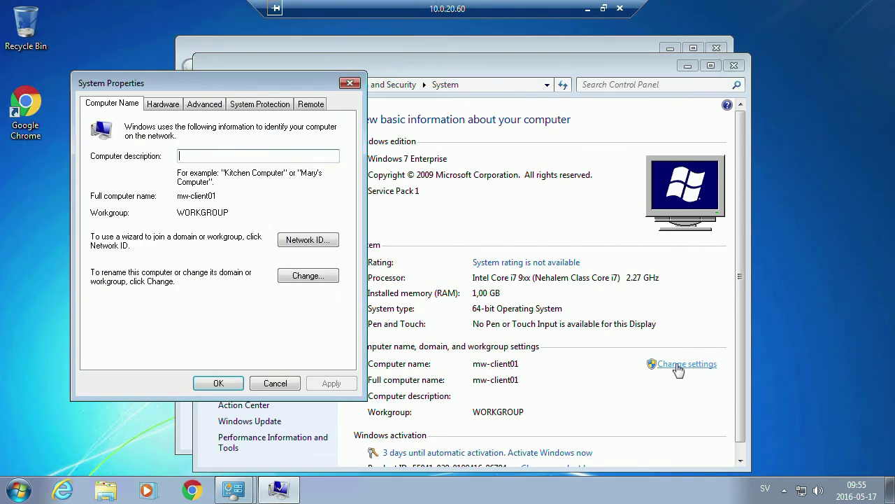
click(307, 276)
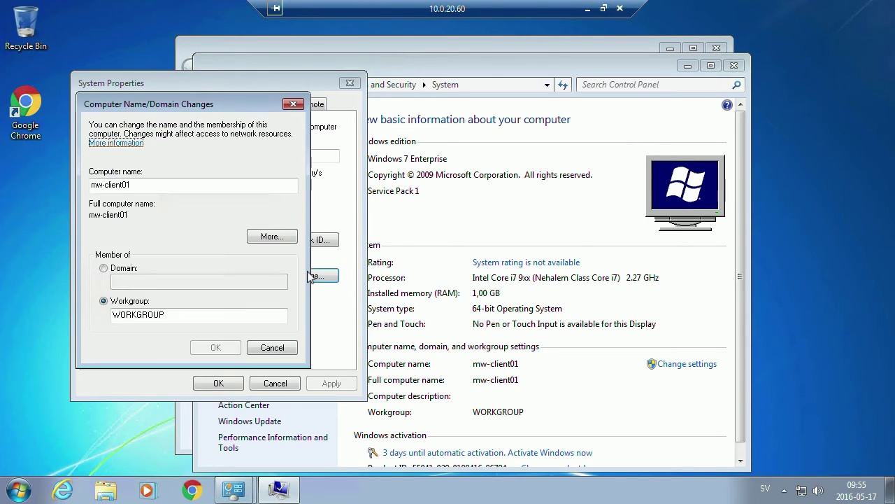
click(113, 272)
click(123, 280)
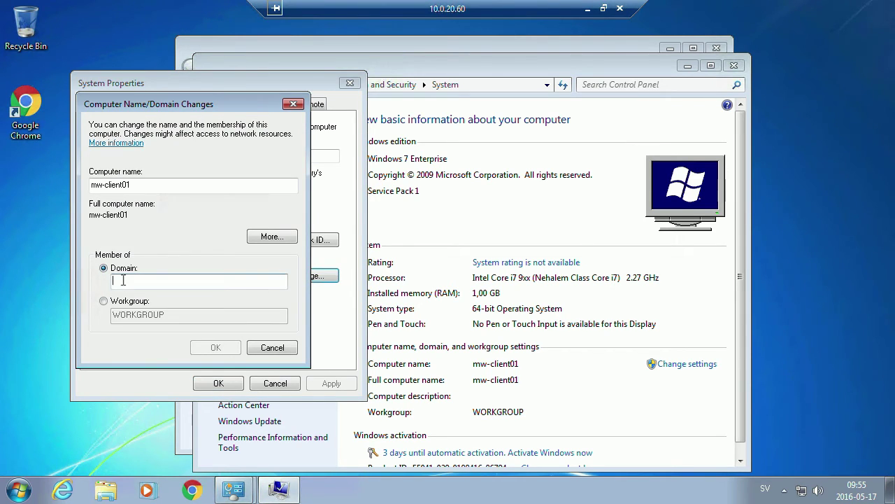
text(mediawork)
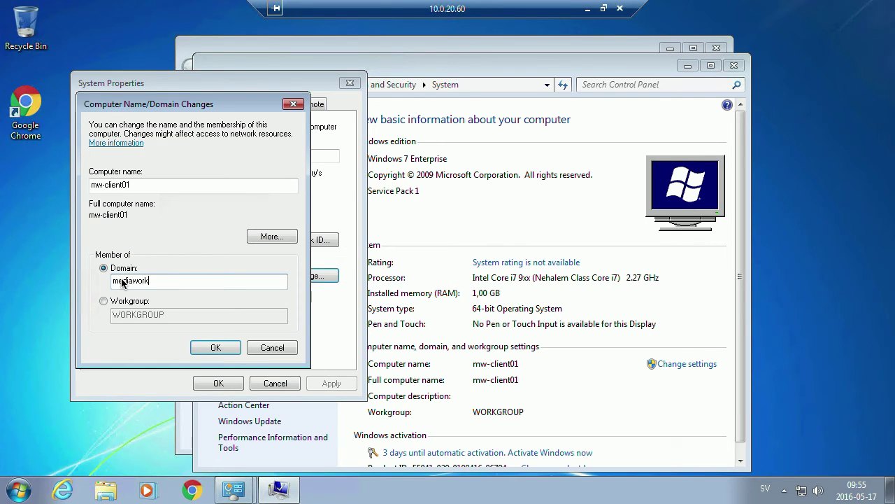
key(Return)
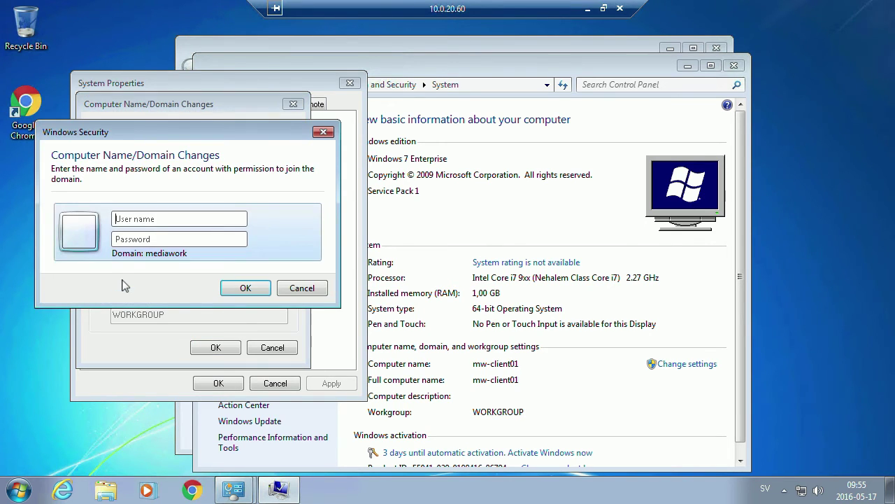
Enter the administrator password to authorize the domain join.
text(administratorpa)
key(BackSpace)
key(BackSpace)
text(passwd)
key(Return)
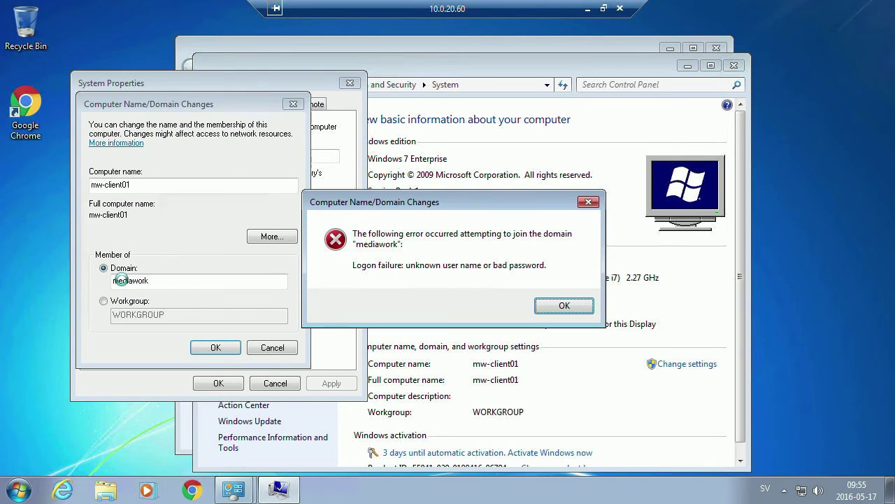
Dismiss the logon failure and retry the mediawork join with the administrator user name and password.
click(566, 306)
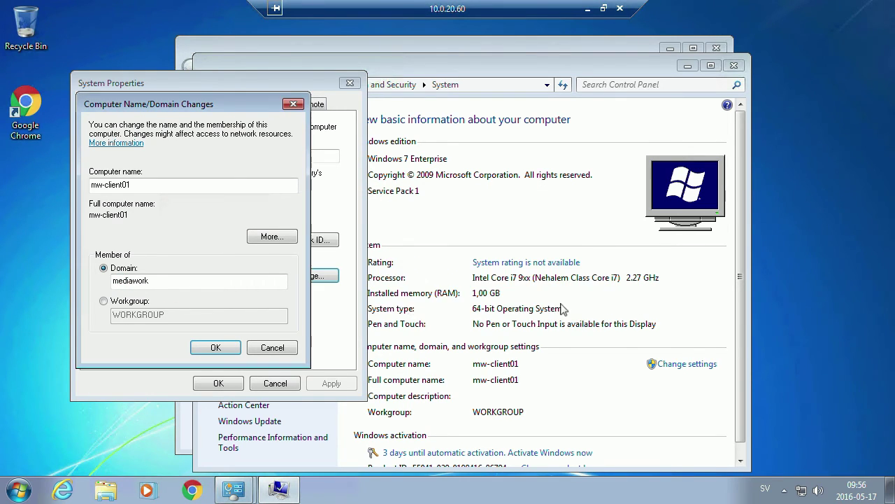
click(206, 350)
text(adminis)
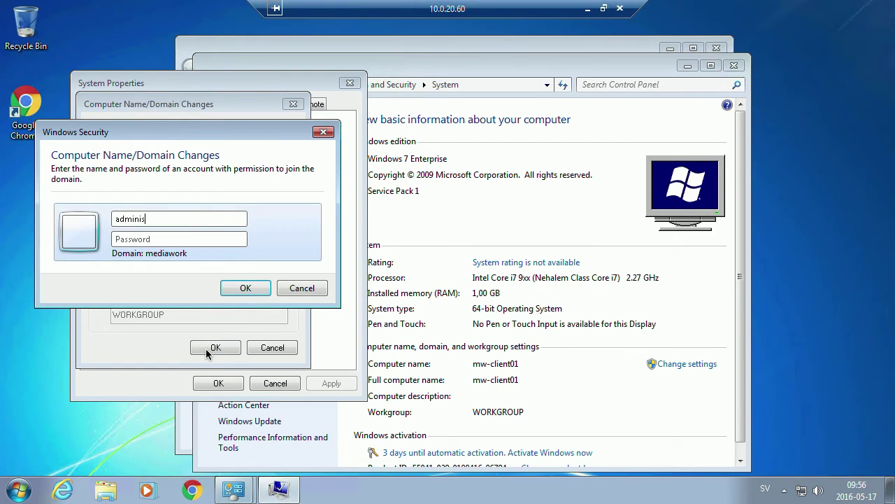
text(trator)
key(Tab)
text(password)
key(Return)
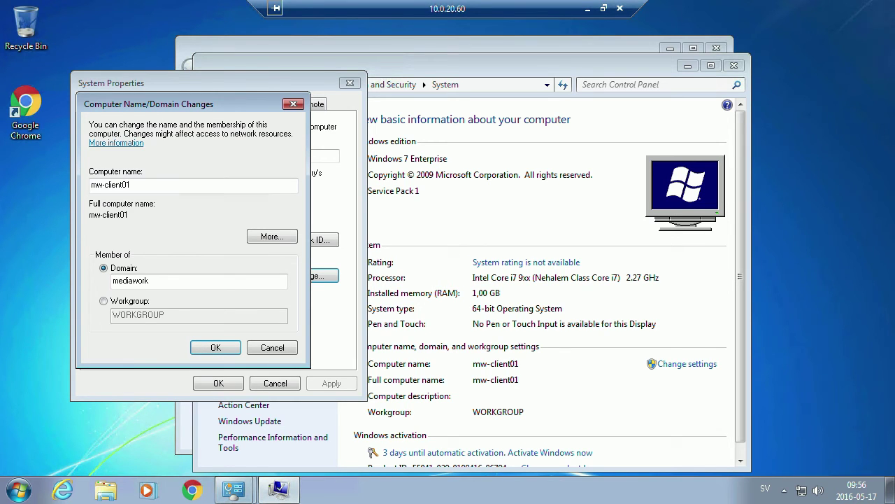
Bring up Chrome's Demos window on the Mac, then return to the Windows remote session.
key(ctrl+Left)
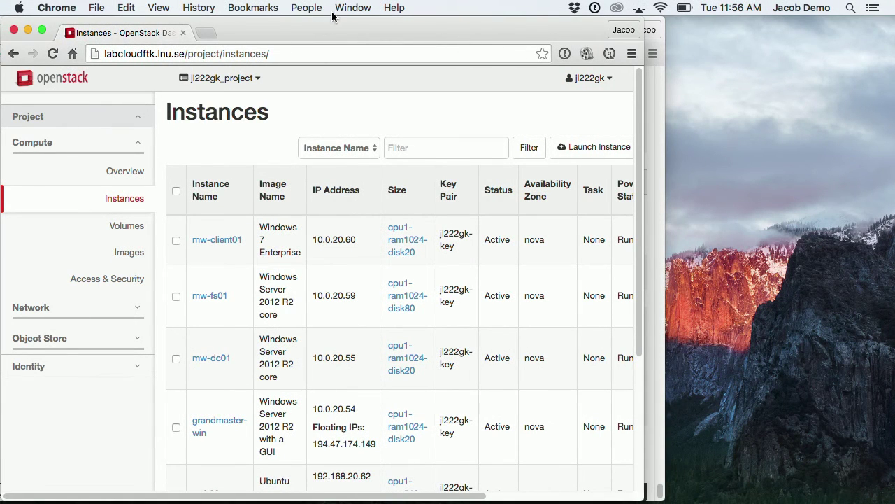
click(346, 8)
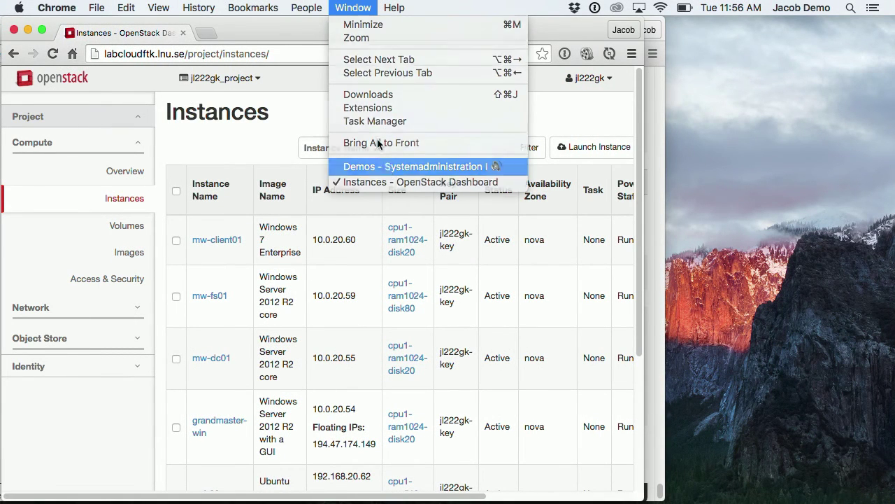
click(385, 167)
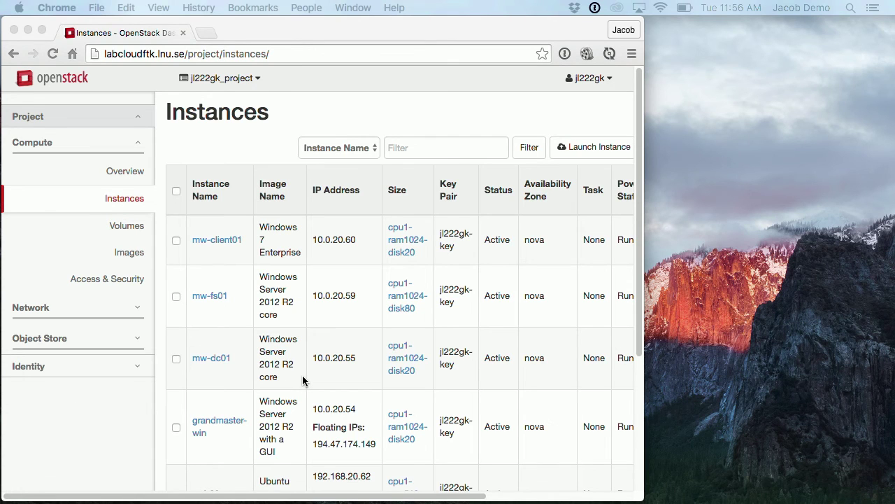
key(ctrl+Right)
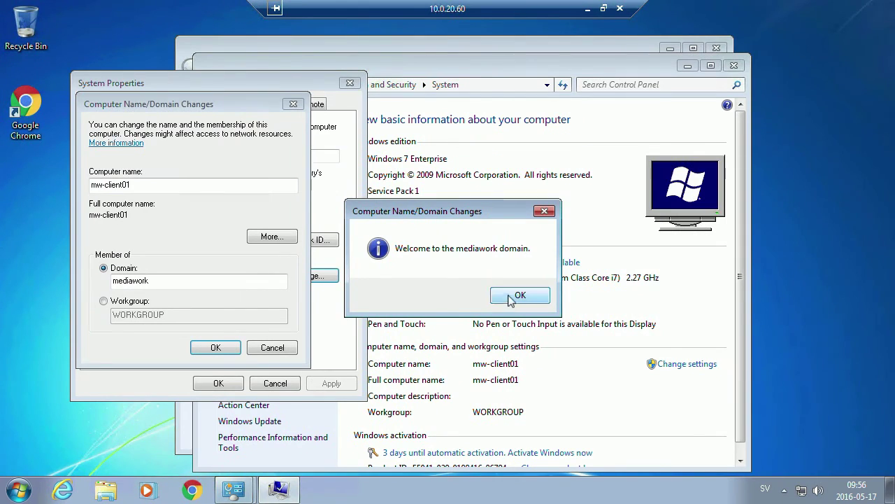
Acknowledge the domain welcome and restart notices, restart mw-client01, and return to the file server session.
click(517, 296)
click(532, 263)
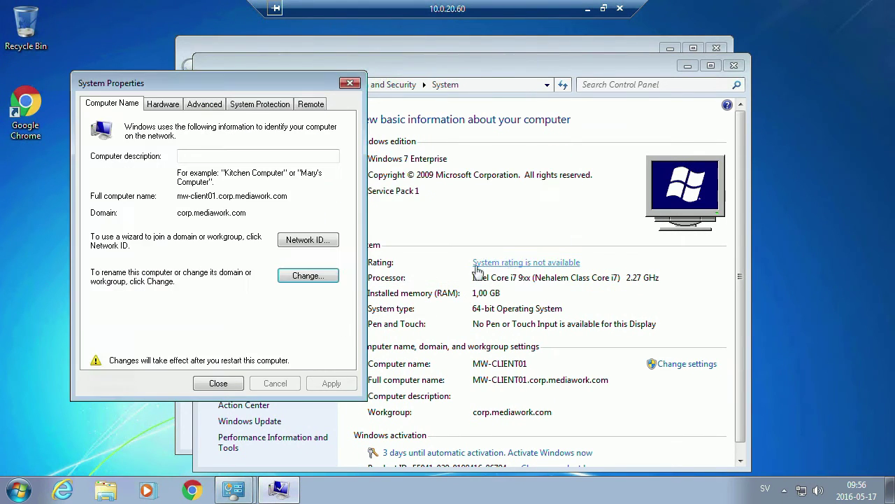
click(217, 384)
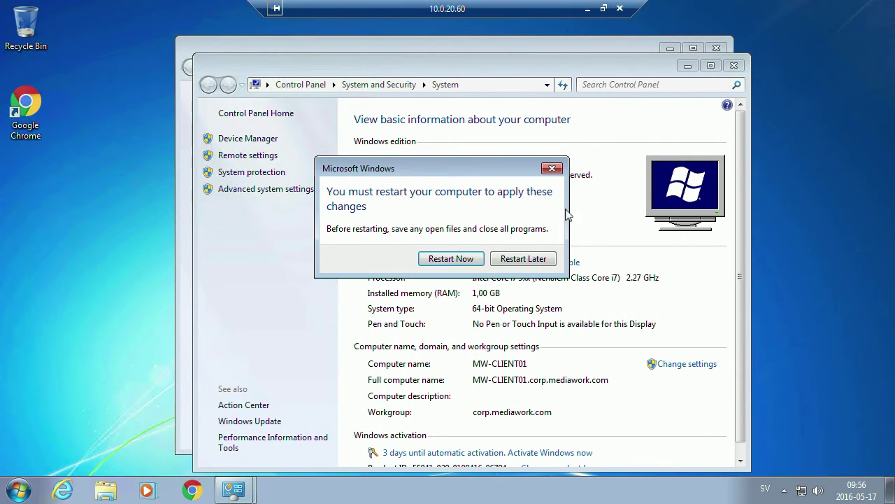
click(476, 261)
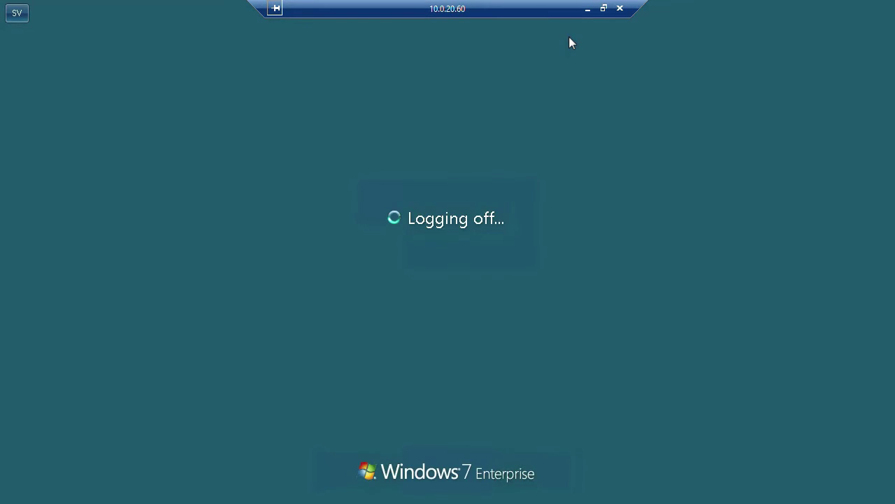
click(586, 10)
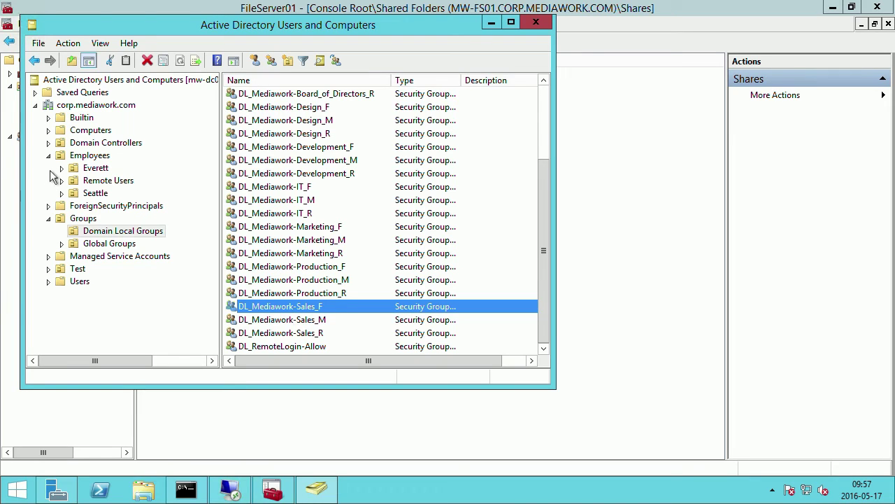
Browse to Everett > Sales > Users and select the second Sales user account.
click(62, 168)
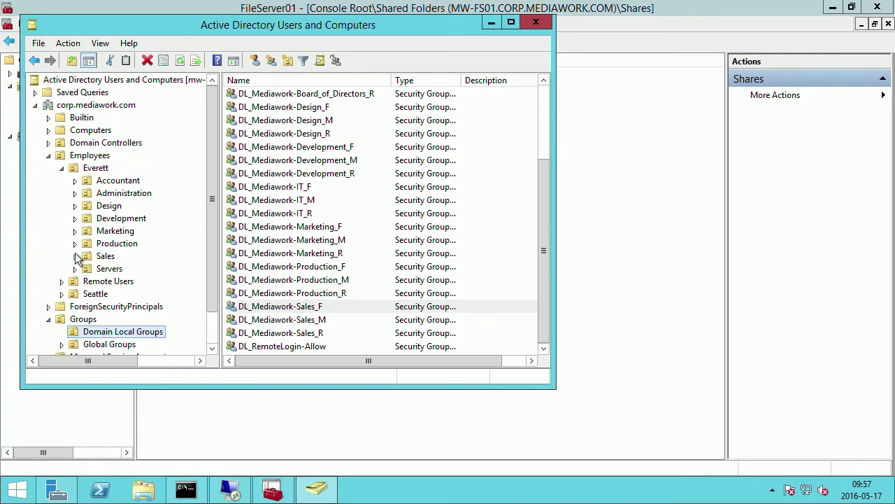
click(75, 256)
click(117, 281)
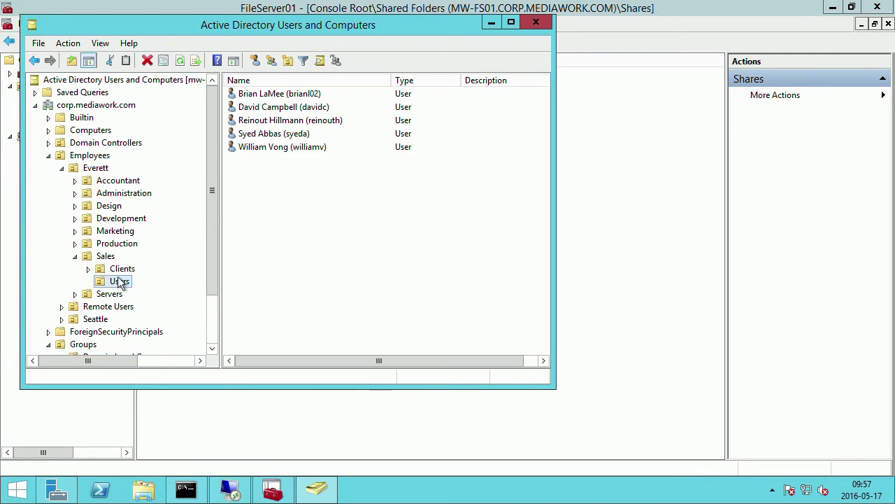
click(290, 107)
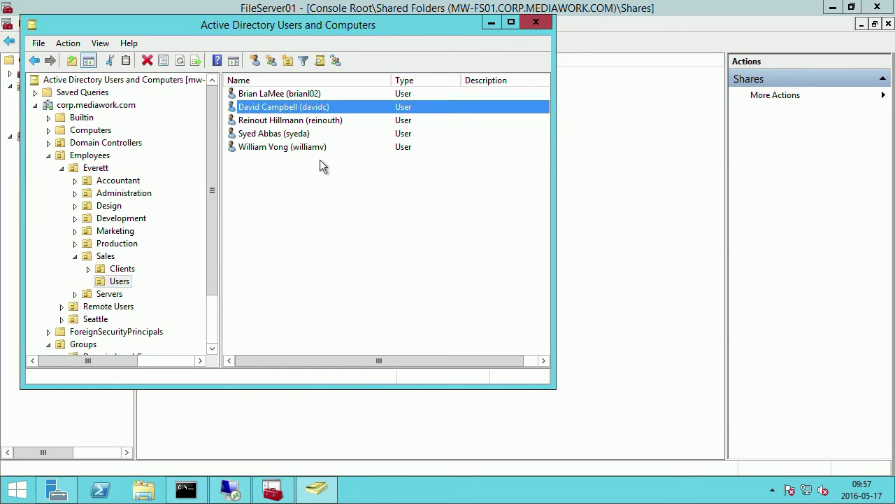
Reset that user's password without requiring a change at next logon, then open their properties.
right_click(289, 113)
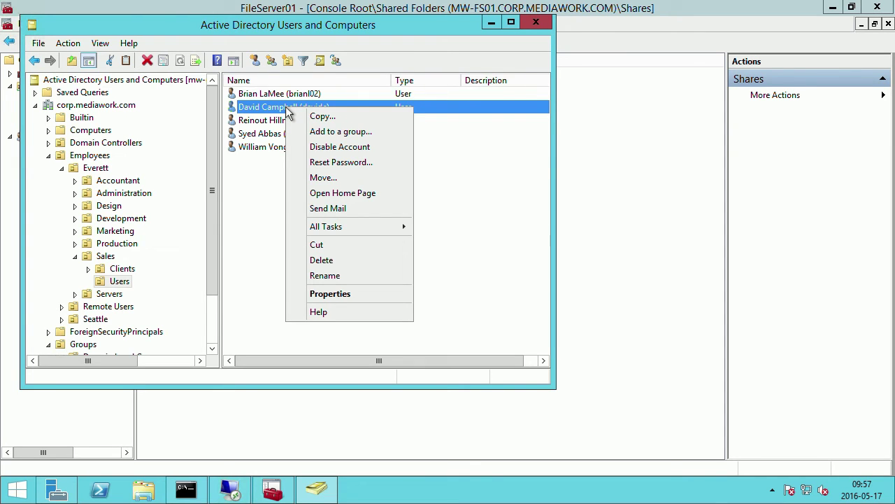
click(341, 162)
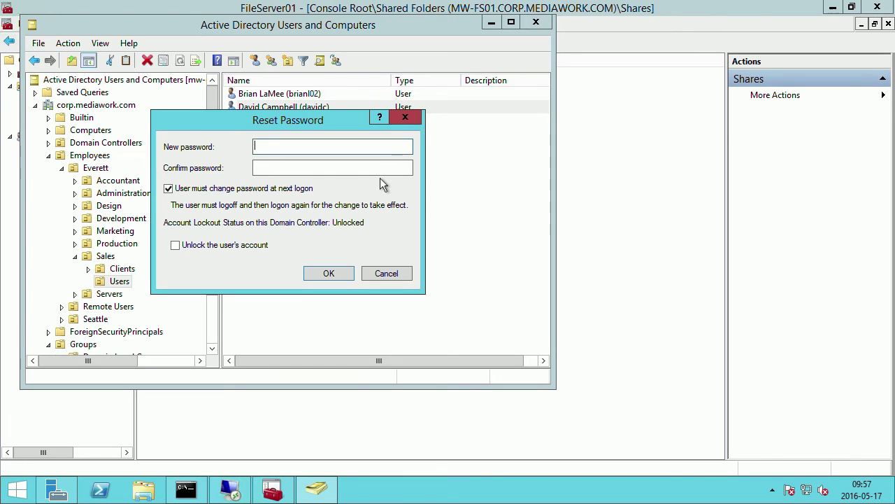
text(********)
key(Tab)
text(********)
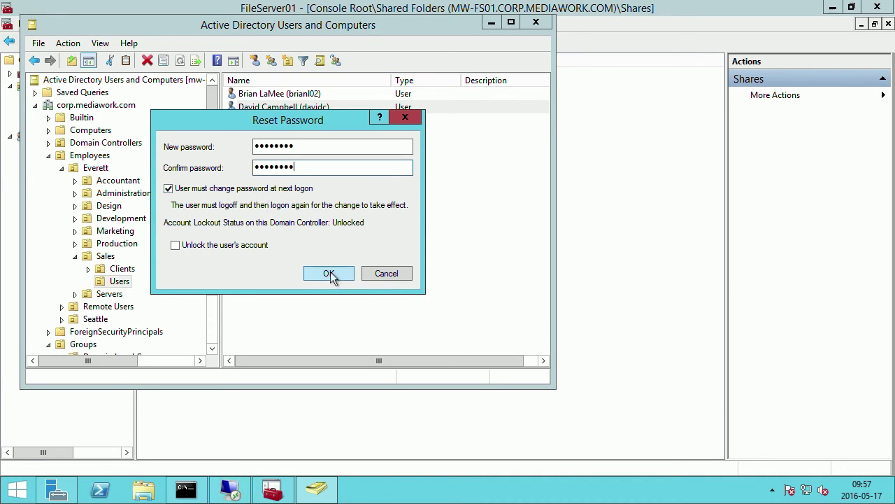
click(214, 189)
click(324, 274)
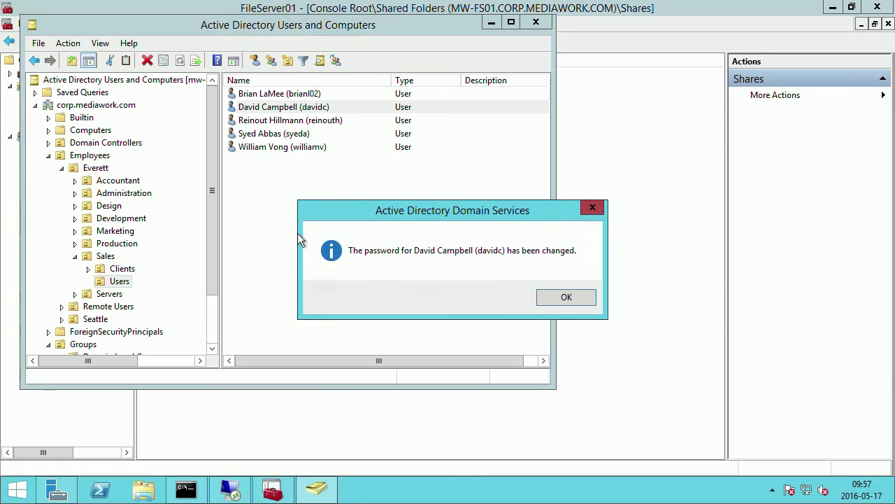
click(560, 297)
double_click(288, 111)
Review the user's groups (Domain Users, G_All_Sales, G_JT_Sales_Representative) and close the properties unchanged.
click(197, 77)
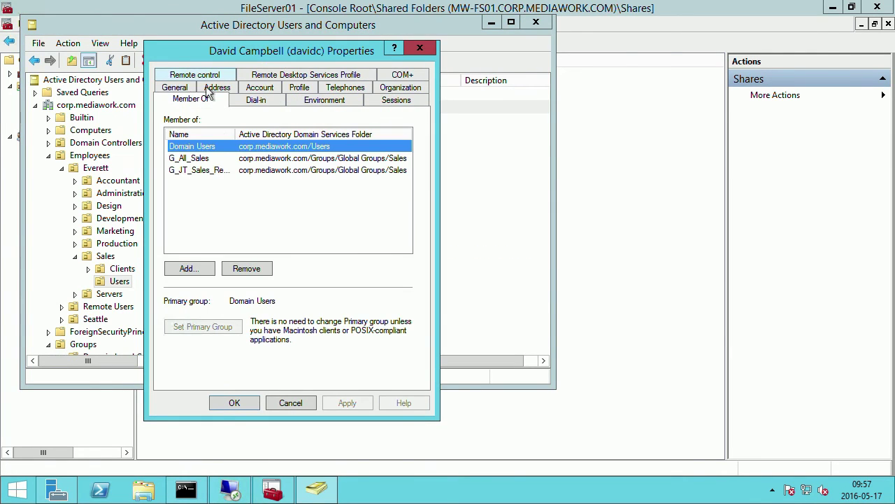
drag(236, 133, 282, 134)
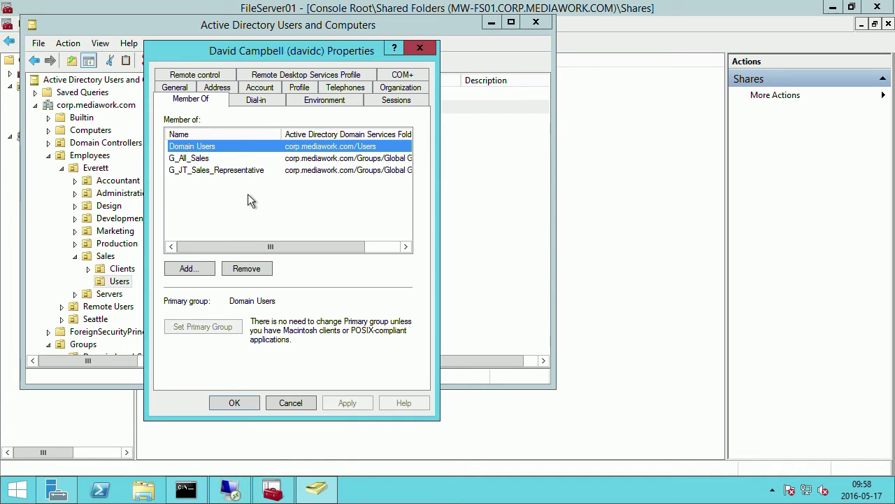
click(297, 403)
right_click(238, 494)
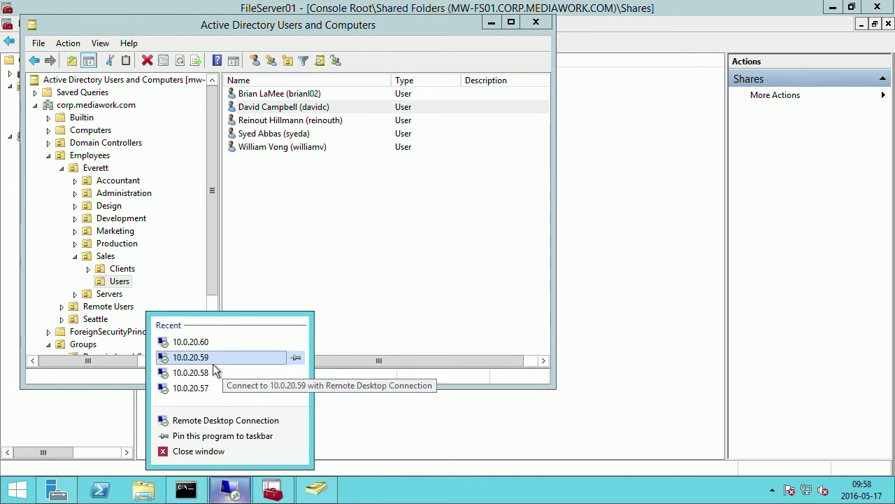
Connect to 10.0.20.60 as the Sales user with their password, accepting the certificate warning.
click(212, 420)
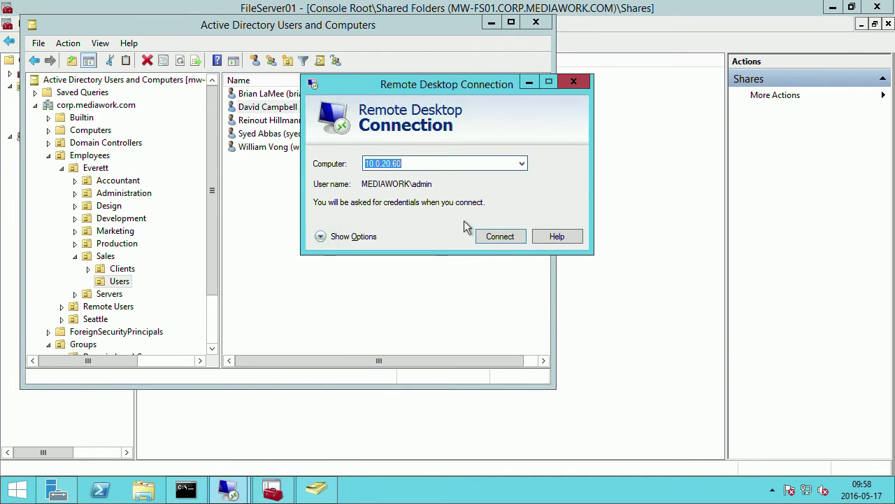
click(344, 236)
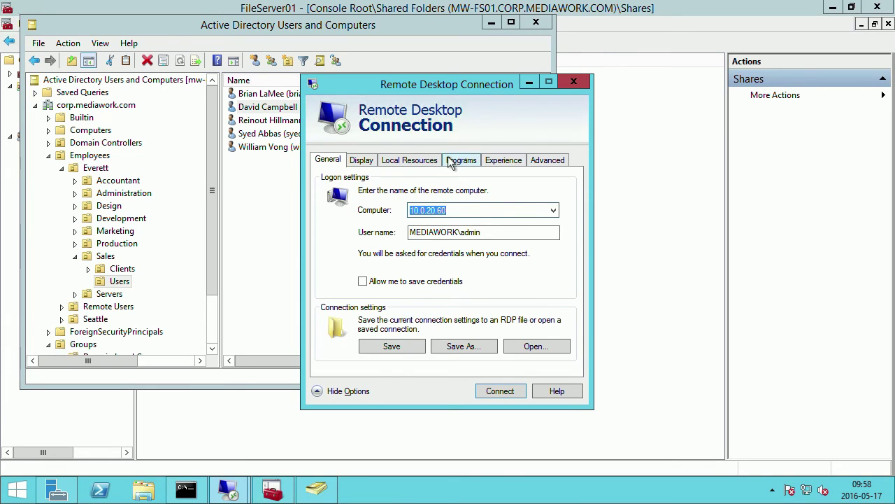
click(495, 236)
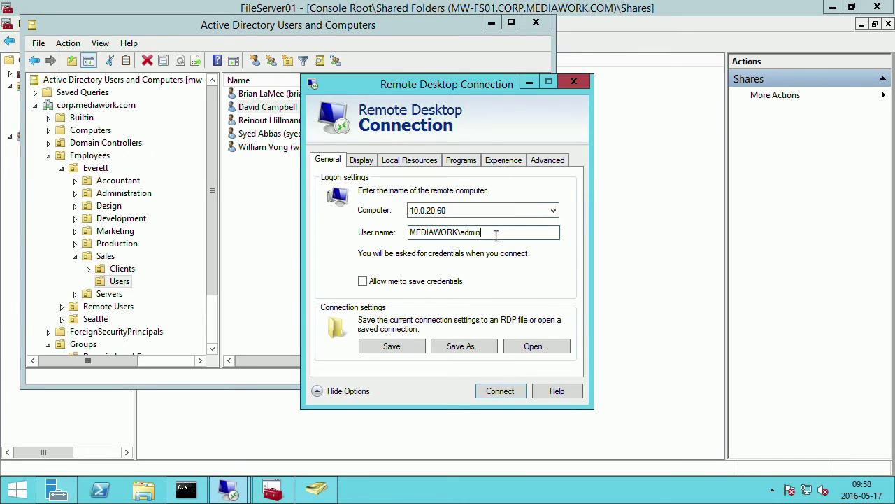
key(BackSpace)
text(aavid)
click(507, 392)
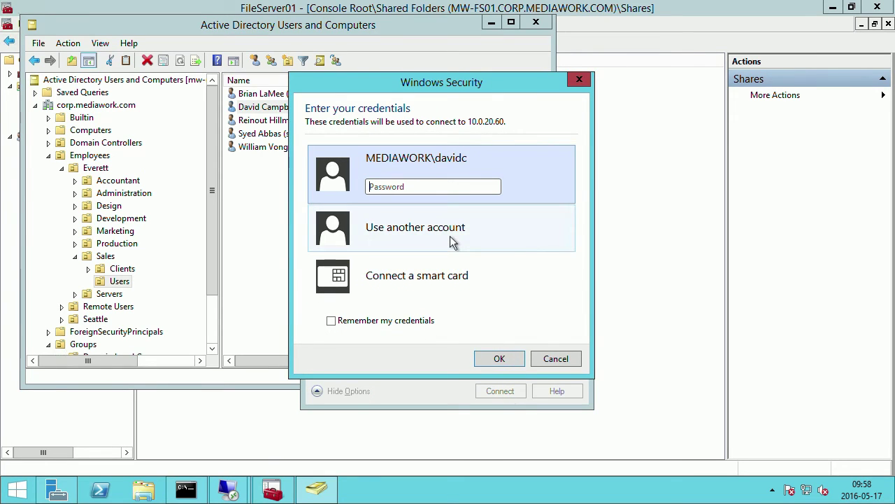
text(****)
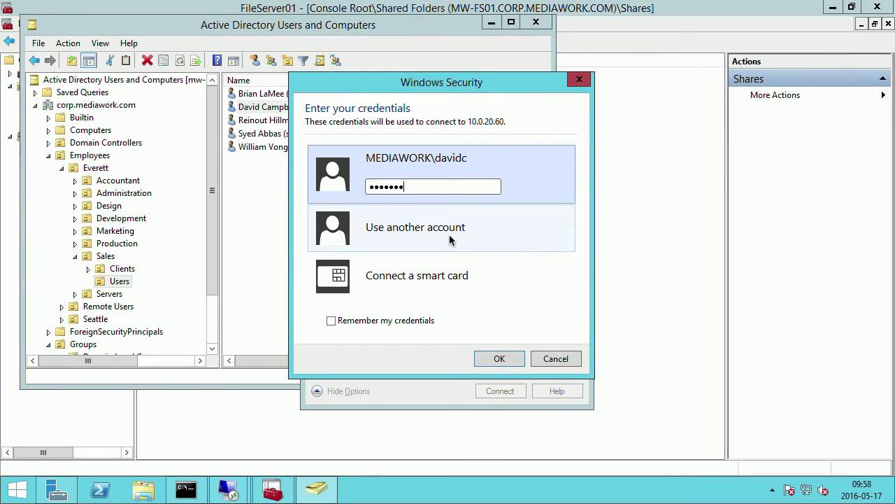
key(Return)
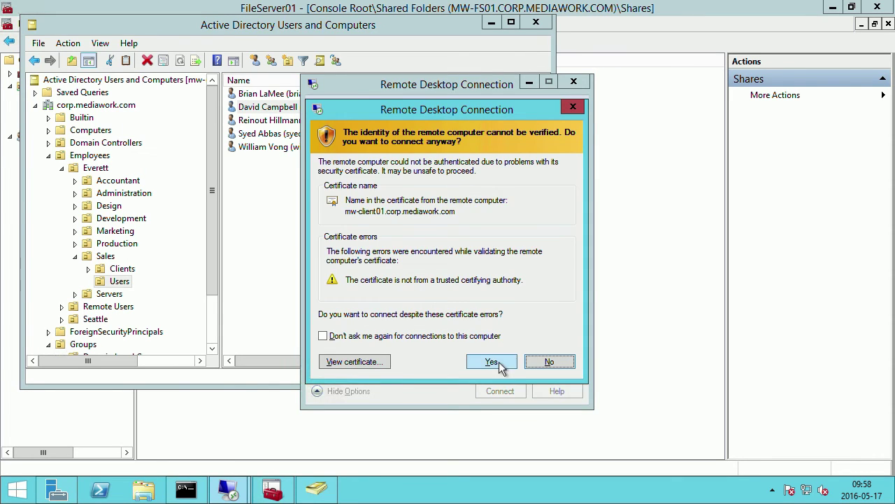
click(495, 362)
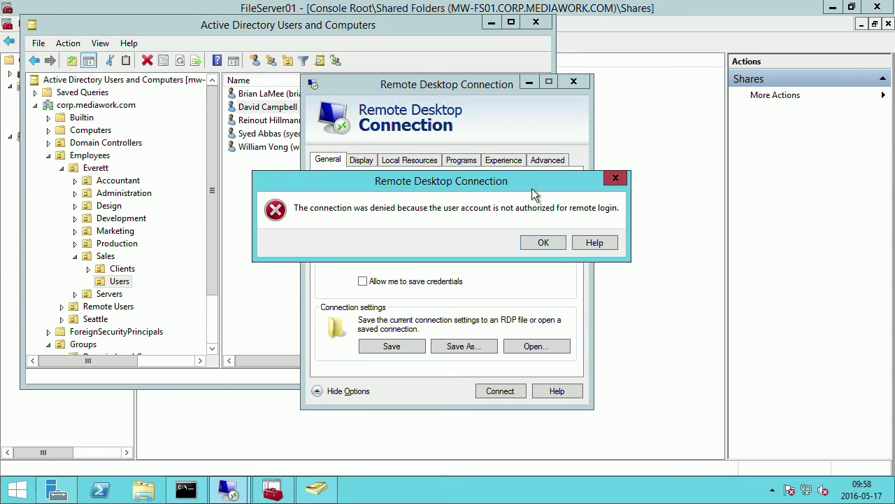
Dismiss the not-authorized-for-remote-login error and begin changing the user name to the administrator.
drag(546, 178, 474, 181)
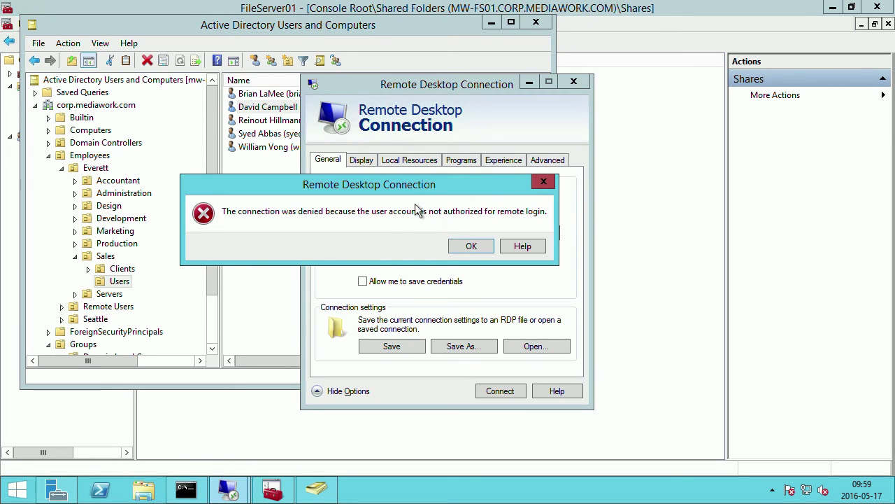
click(544, 184)
click(496, 232)
key(BackSpace)
key(BackSpace)
key(BackSpace)
text(administrator)
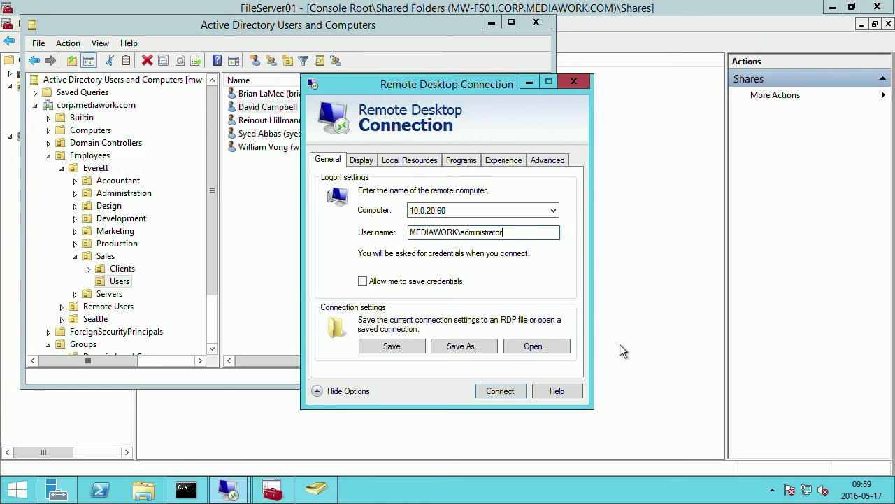
Connect to 10.0.20.60 as MEDIAWORK\administrator, accept the certificate, and minimize the session.
key(Return)
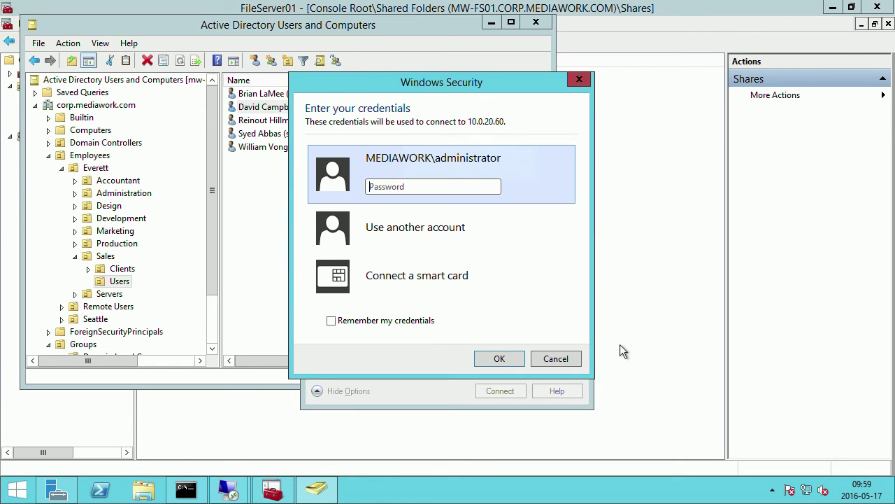
text(••••)
key(Return)
click(490, 362)
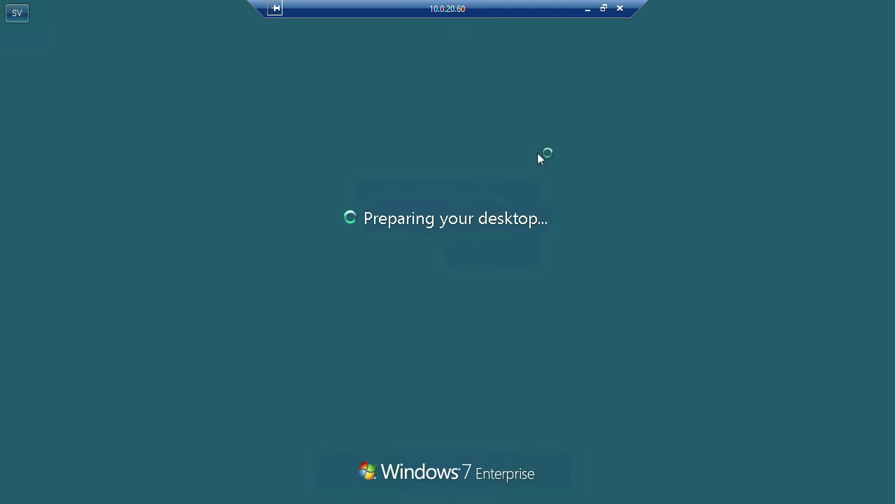
click(588, 9)
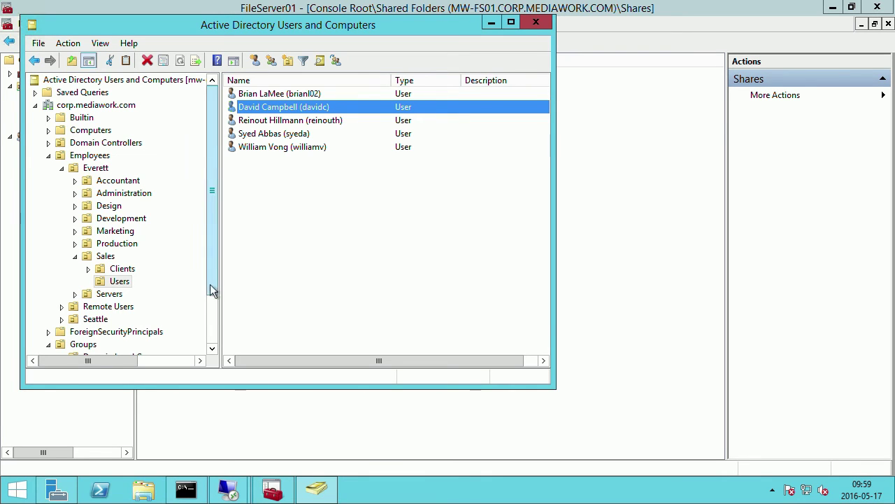
In Domain Local Groups, create a Domain local scope group named DL_RemoteLogin_Allow.
click(213, 307)
click(102, 295)
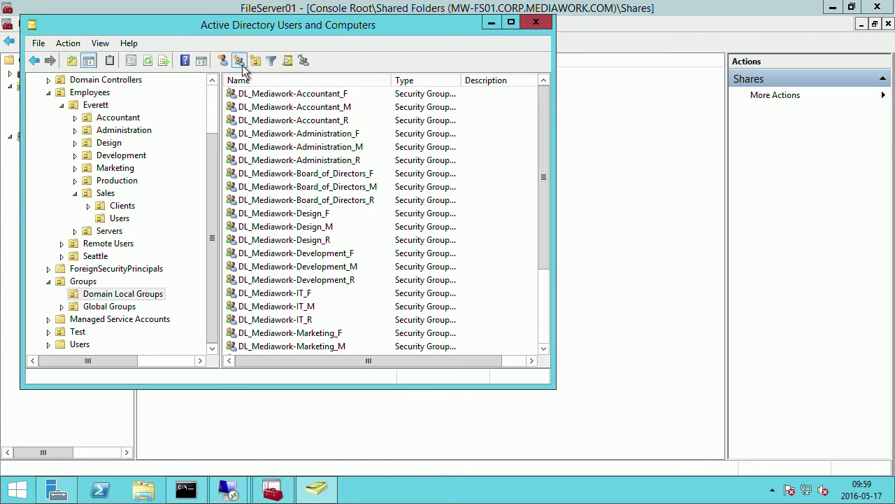
click(238, 60)
click(92, 198)
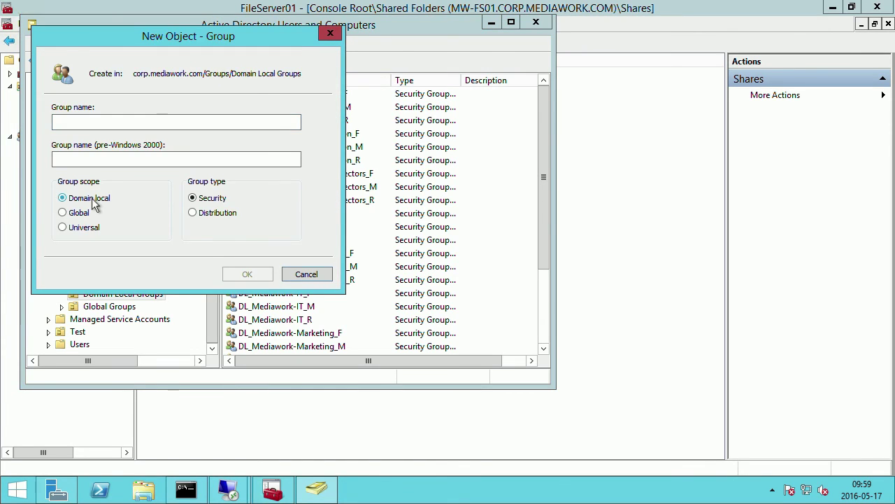
click(114, 116)
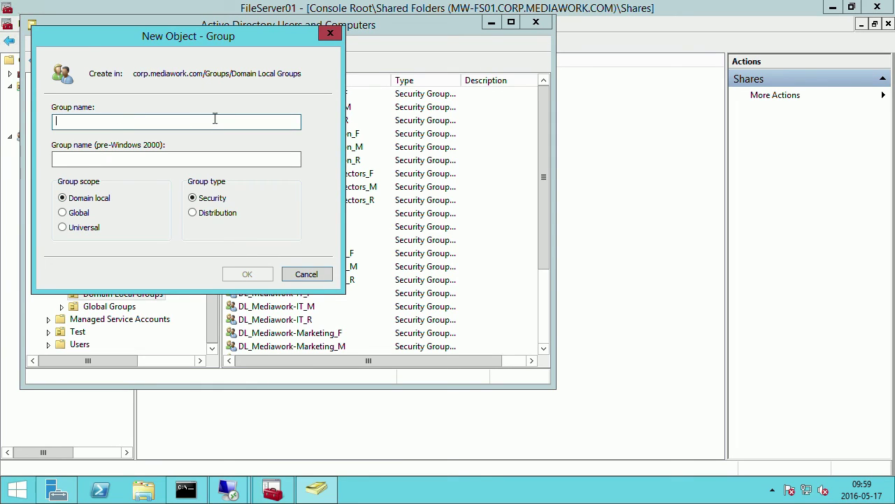
text(DL)
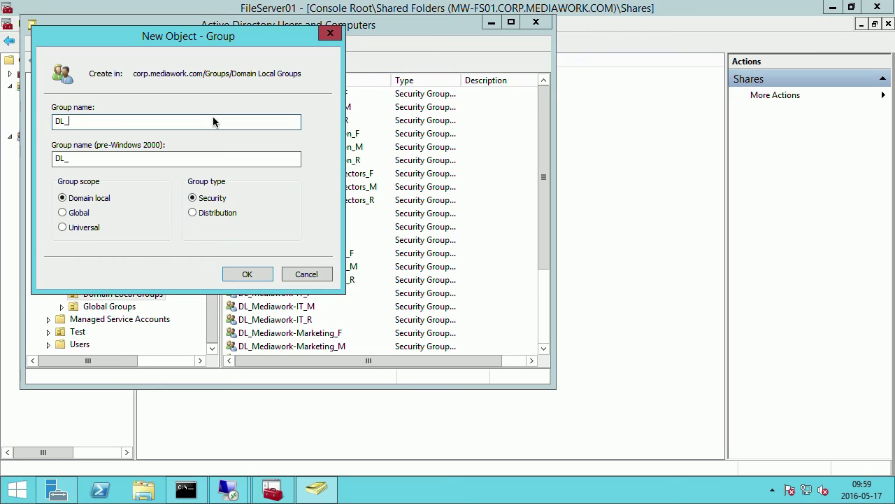
text(_RemoteLogin)
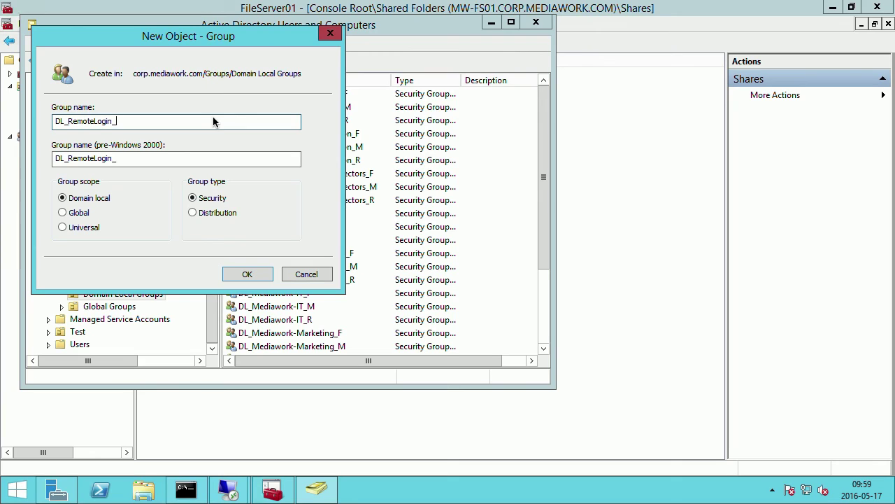
text(_Allow)
click(254, 274)
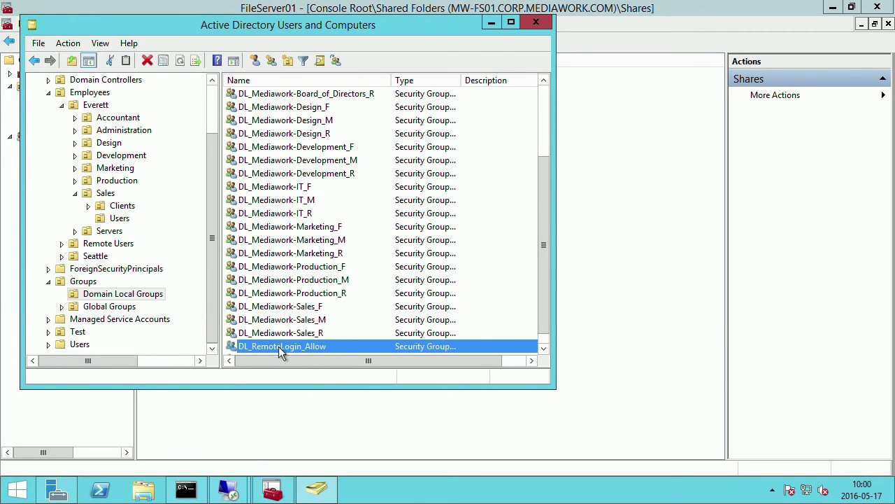
Add G_All_Sales to DL_RemoteLogin_Allow's Members list through a 'G' name lookup.
double_click(278, 346)
click(212, 75)
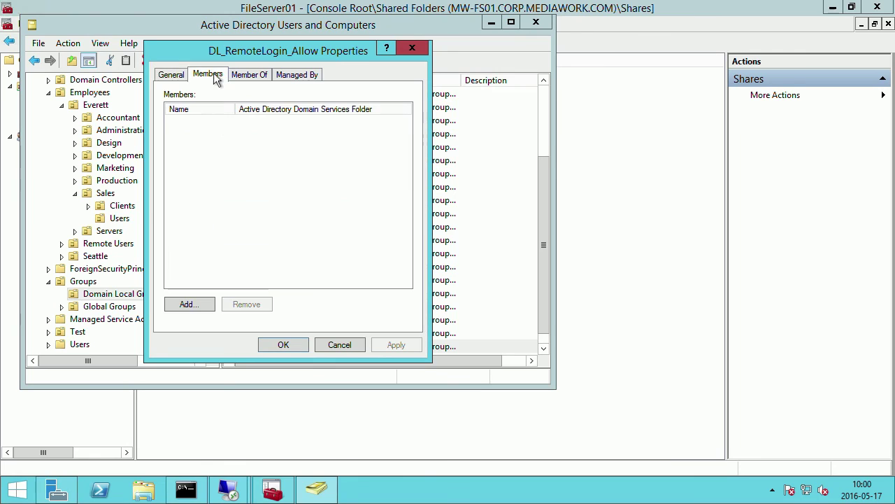
click(199, 305)
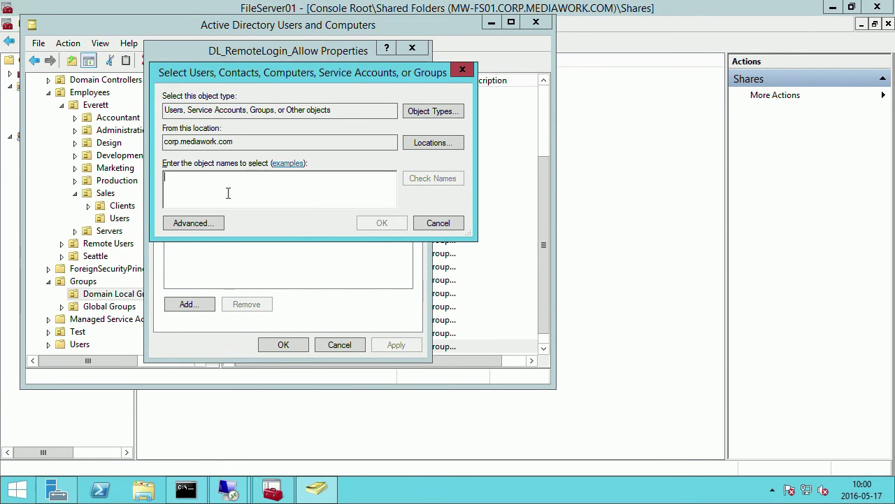
text(G)
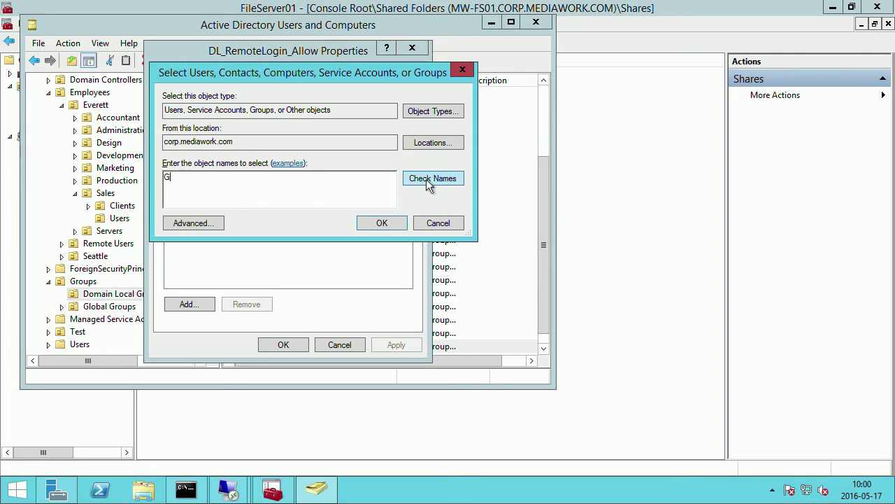
click(429, 179)
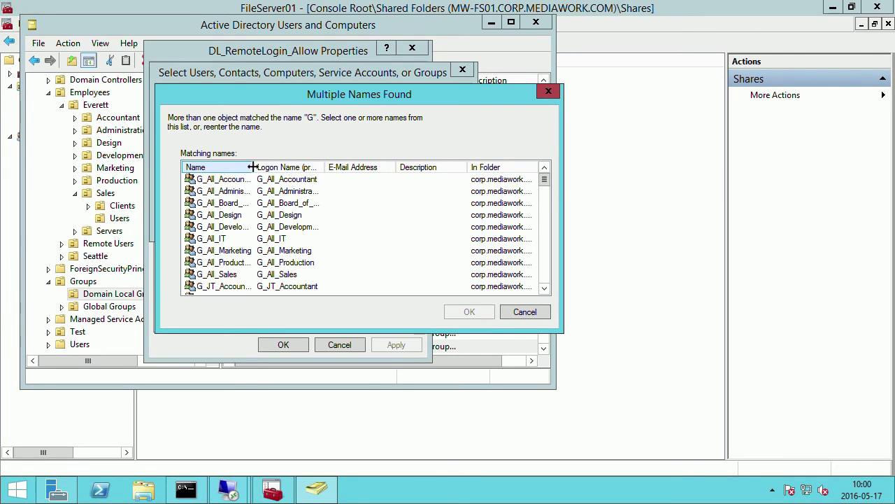
drag(249, 166, 293, 167)
click(225, 275)
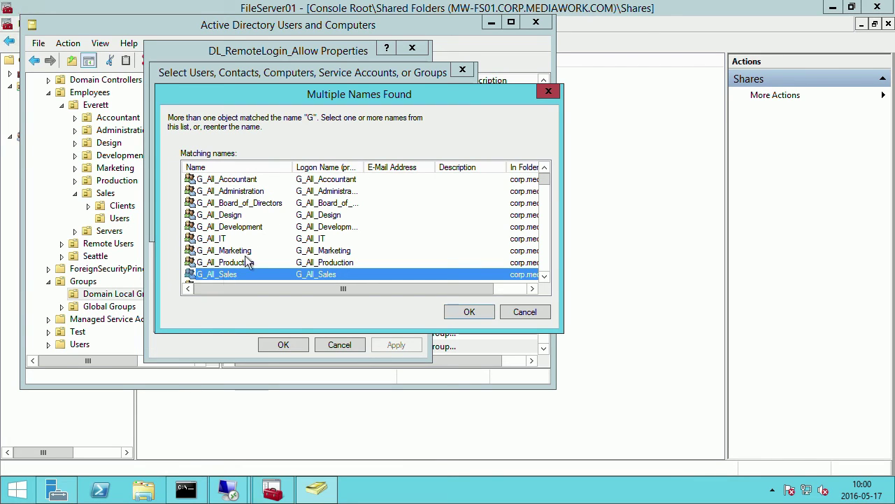
click(470, 312)
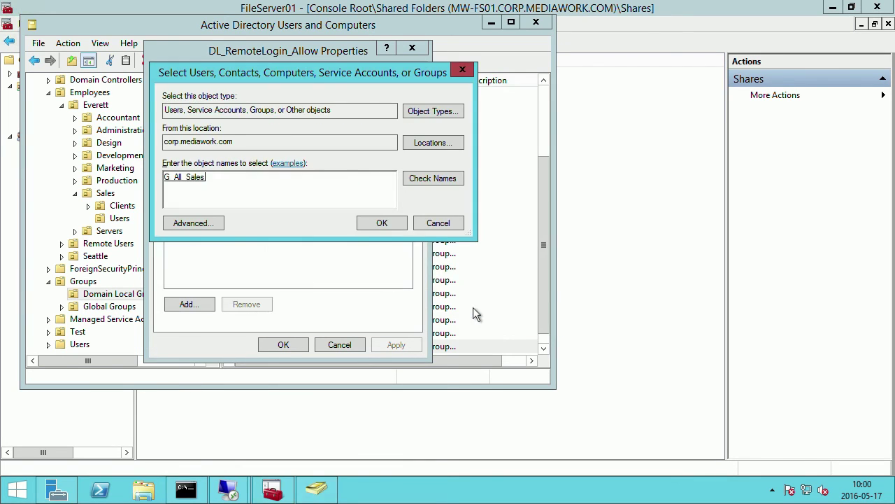
click(382, 224)
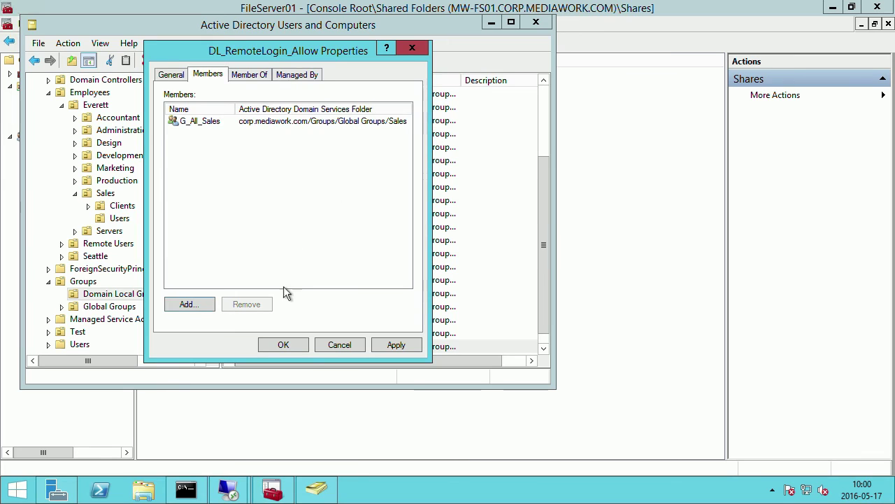
click(283, 344)
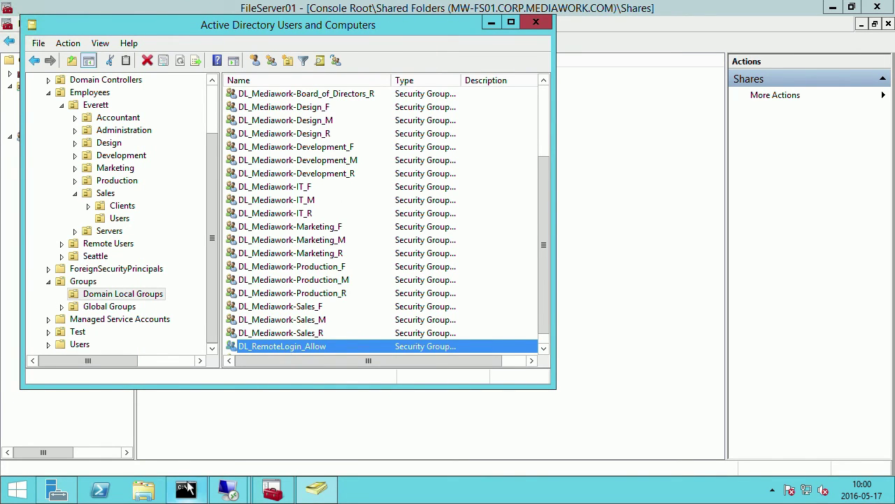
click(230, 491)
On Windows 7, launch mmc and add the Local Users and Groups snap-in for the local computer.
click(286, 423)
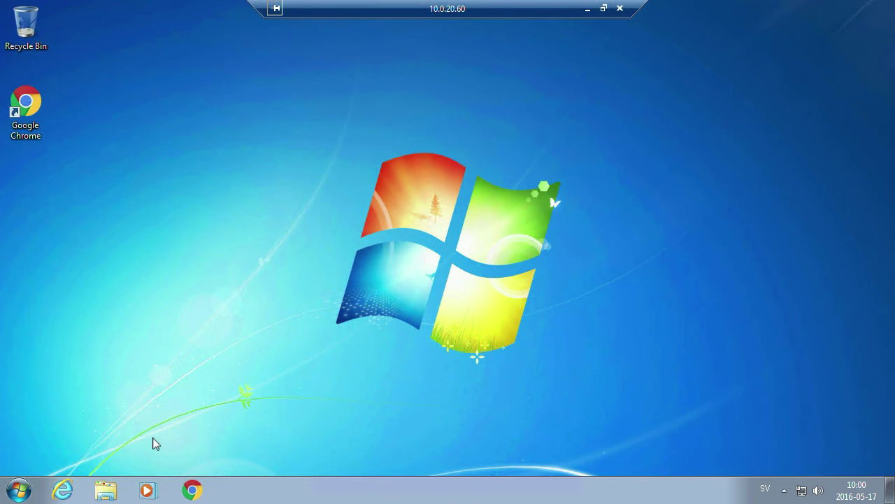
key(super)
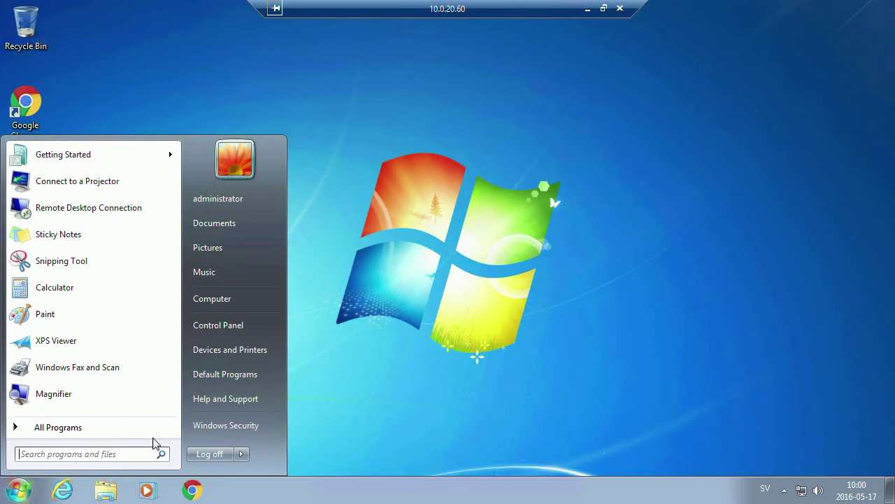
text(mmc)
key(Return)
key(ctrl+m)
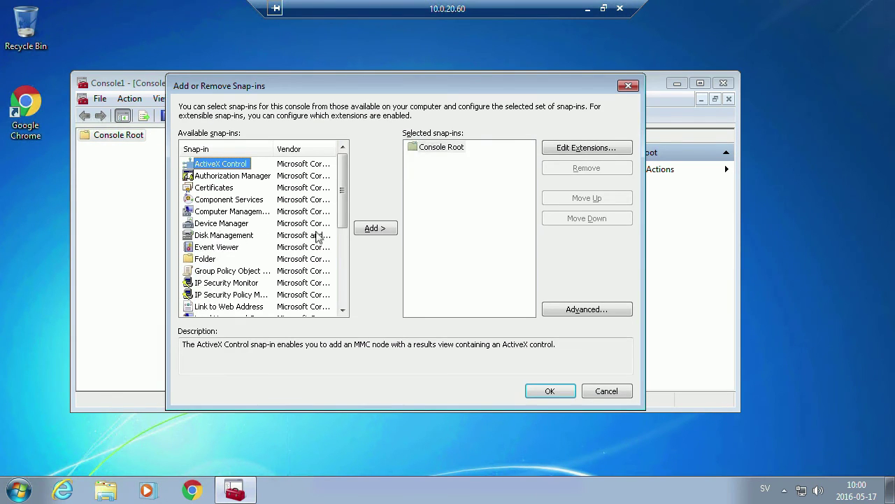
drag(343, 228, 344, 249)
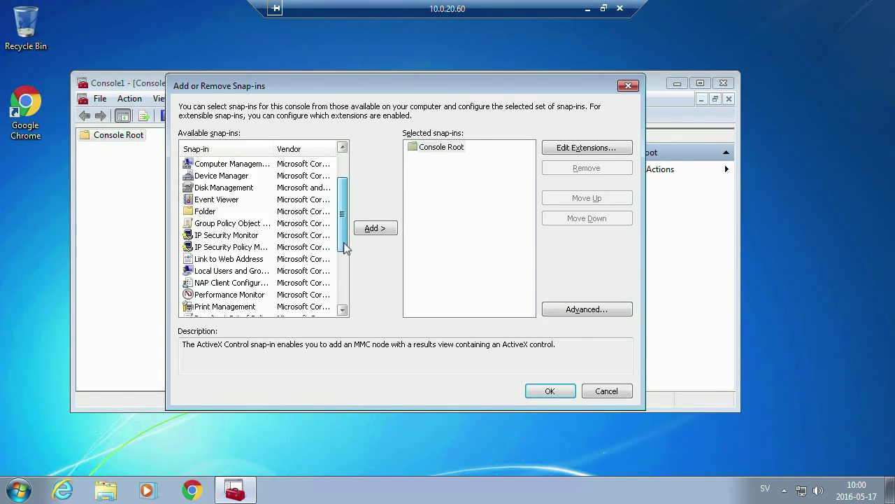
double_click(228, 272)
click(467, 319)
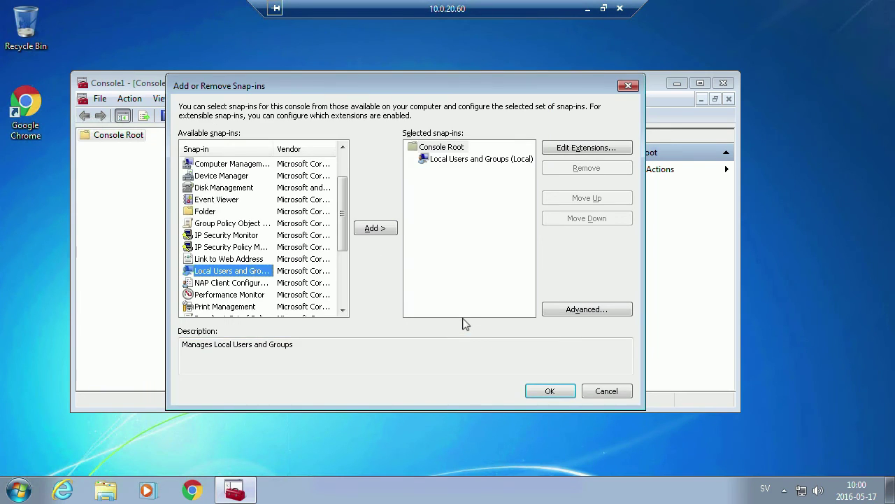
click(549, 391)
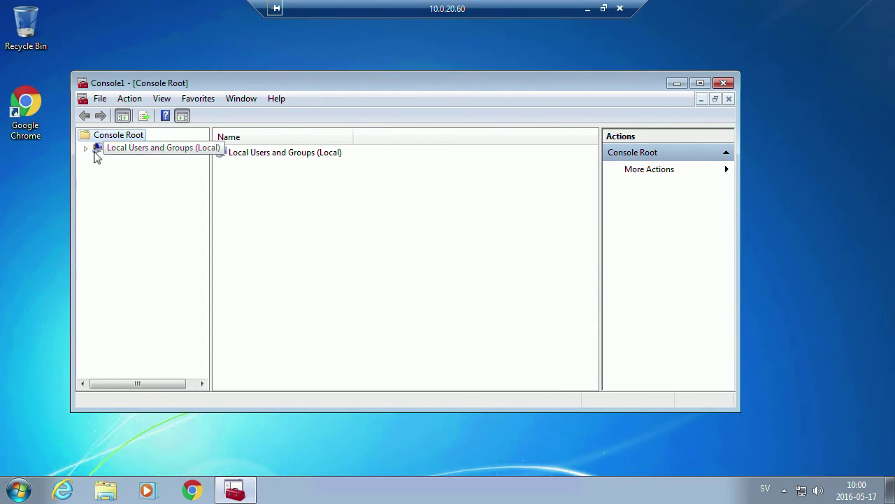
Open the Remote Desktop Users group's properties from Local Users and Groups > Groups.
click(86, 149)
click(120, 175)
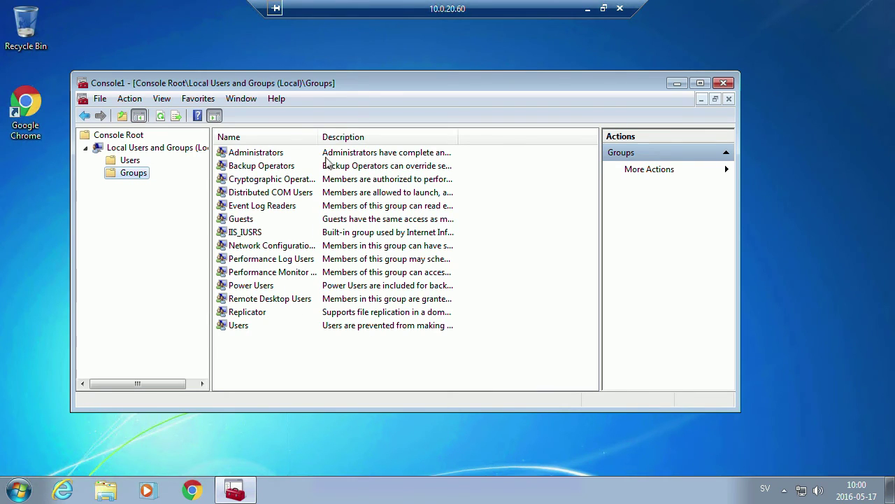
drag(319, 137, 328, 137)
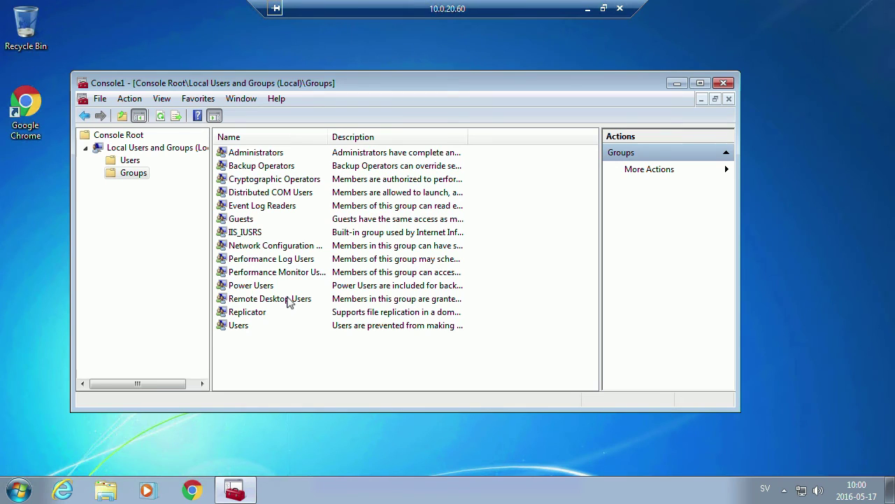
double_click(287, 299)
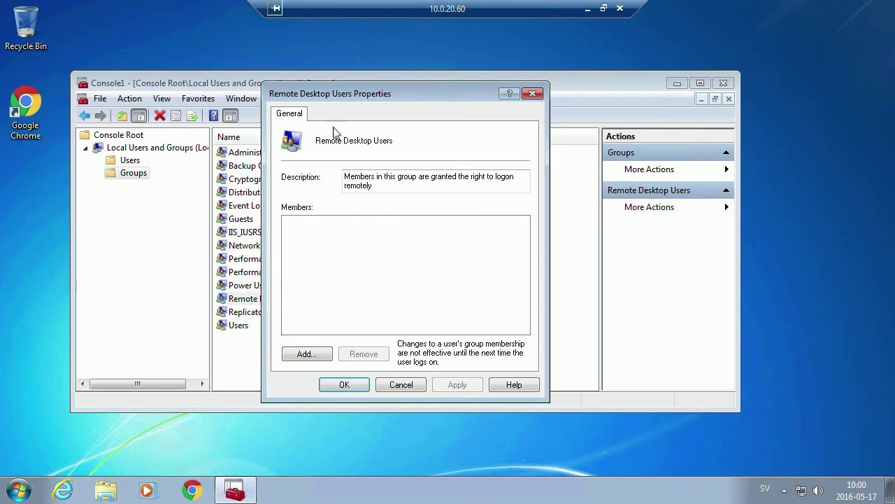
Look up domain groups matching 'DL' and select DL_RemoteLogin_Allow to add to Remote Desktop Users.
drag(392, 93, 462, 96)
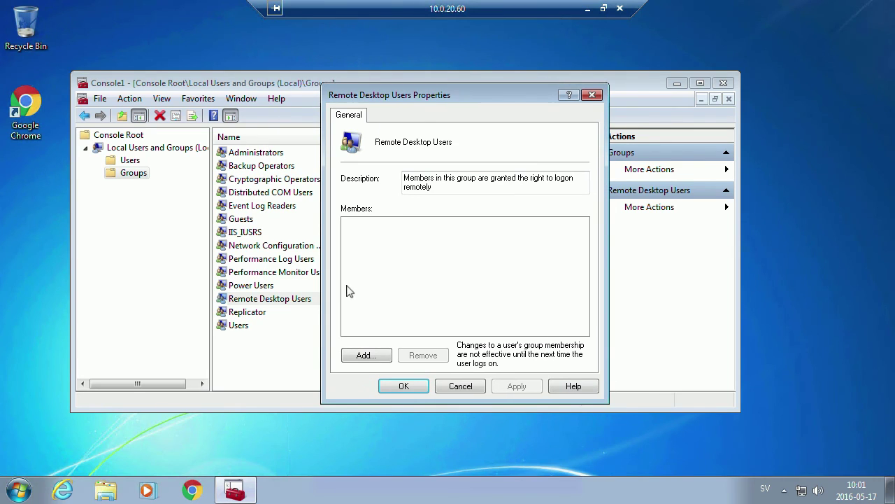
click(365, 357)
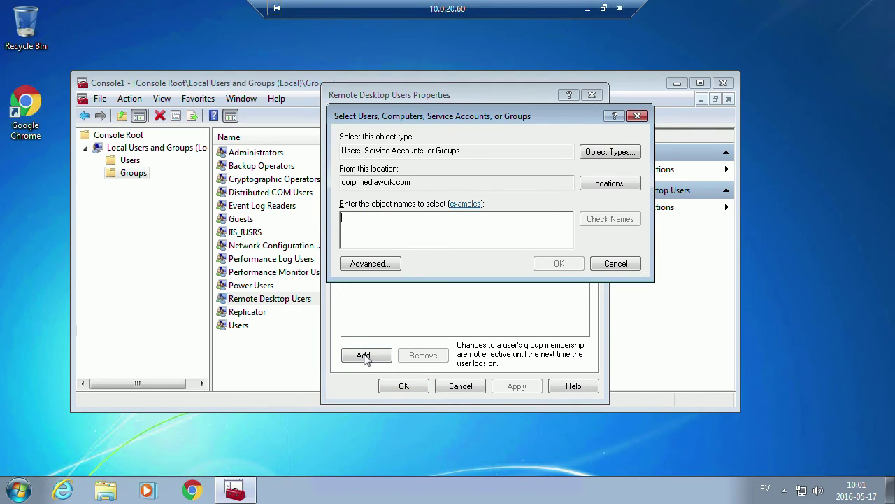
text(DL)
key(Return)
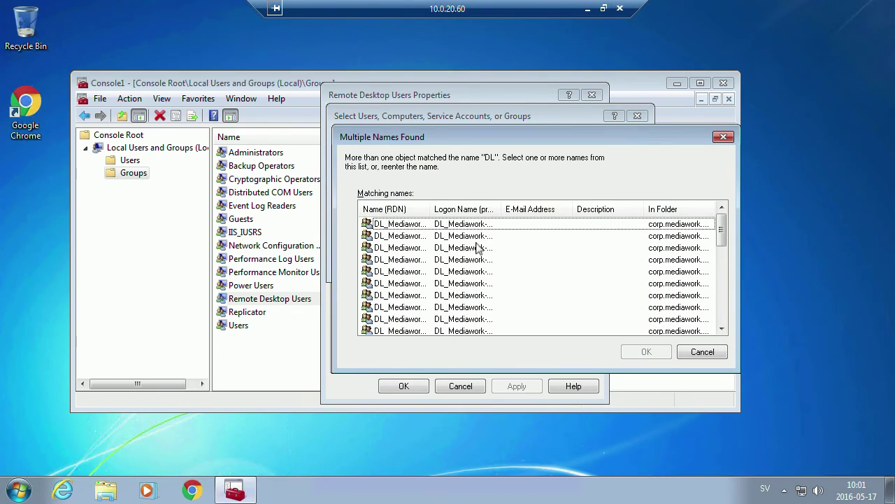
double_click(432, 209)
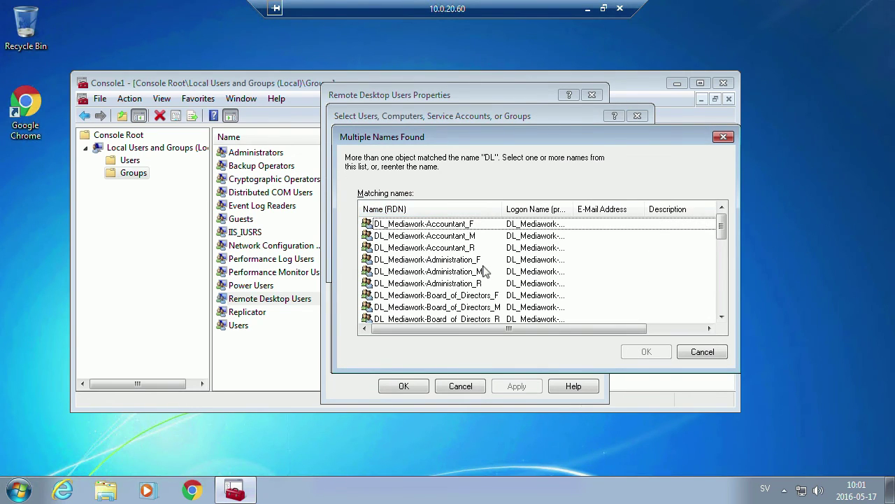
scroll(483, 271, down, 7)
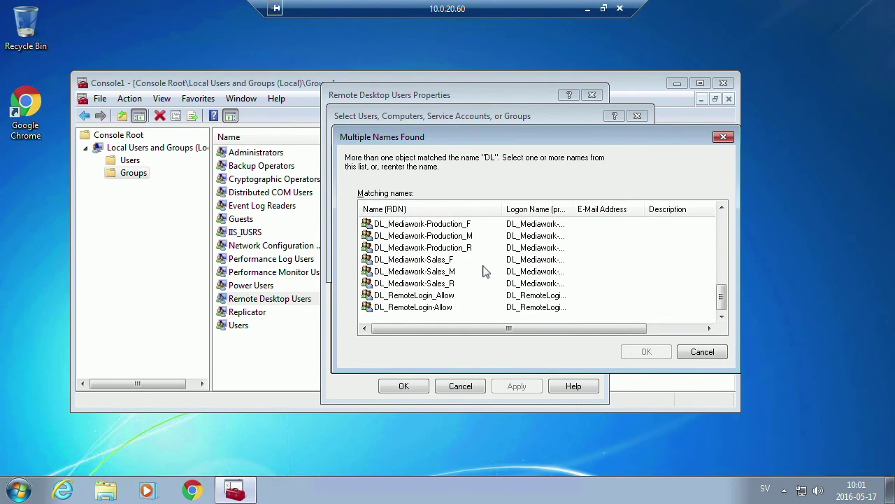
scroll(469, 273, up, 1)
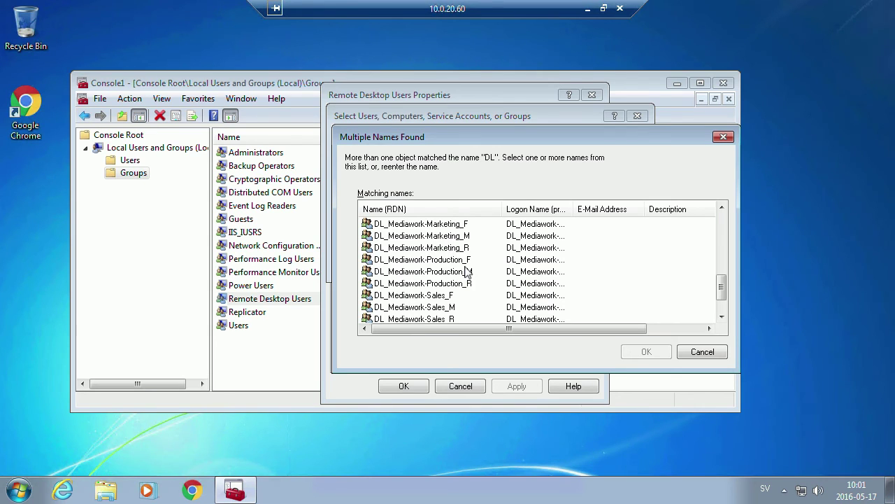
scroll(467, 271, up, 1)
scroll(468, 271, down, 2)
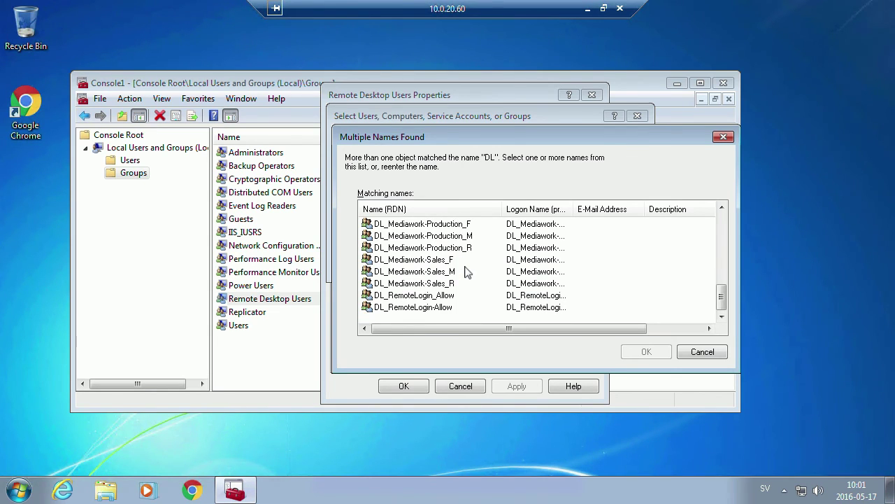
click(438, 296)
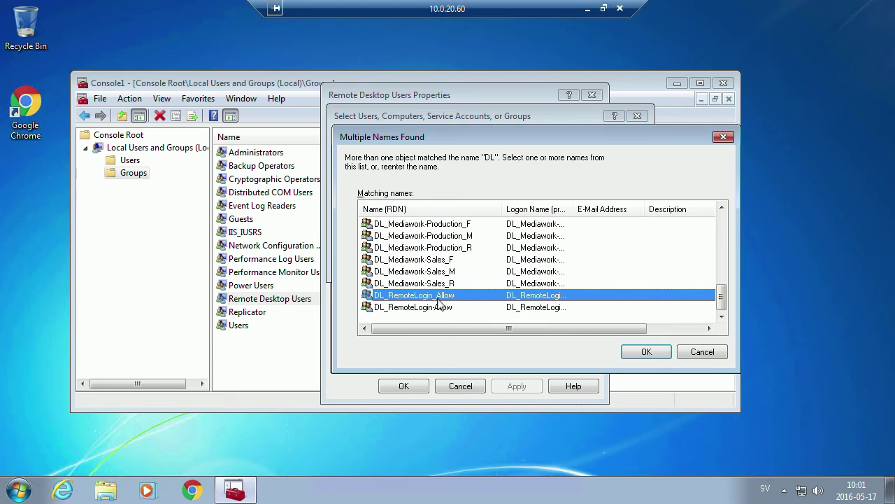
click(647, 352)
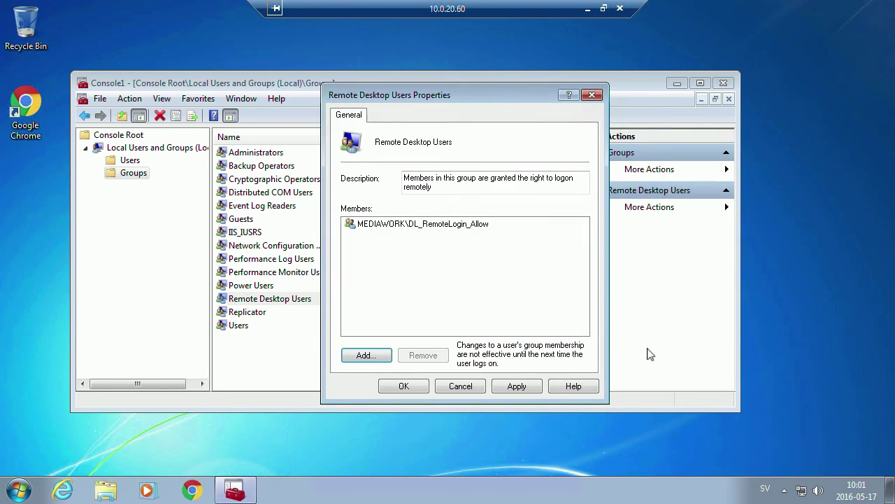
Save the membership, recheck Remote Desktop Users' members, and close the console without saving settings.
click(405, 387)
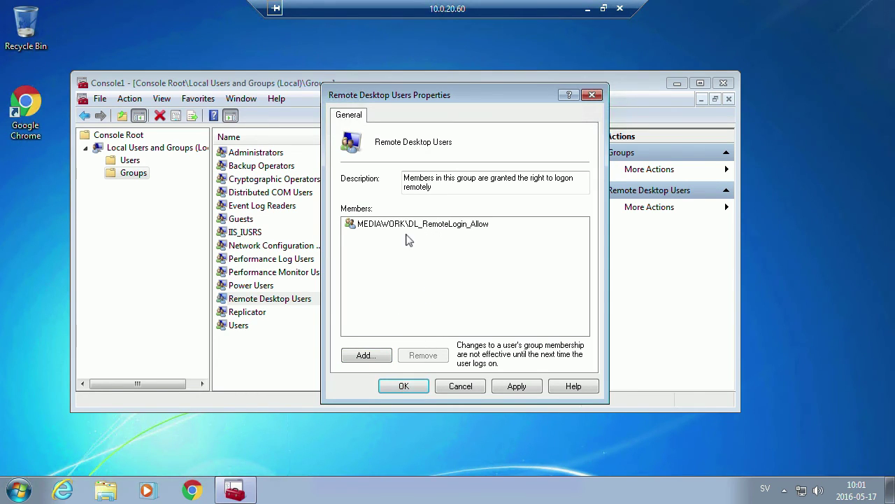
click(395, 388)
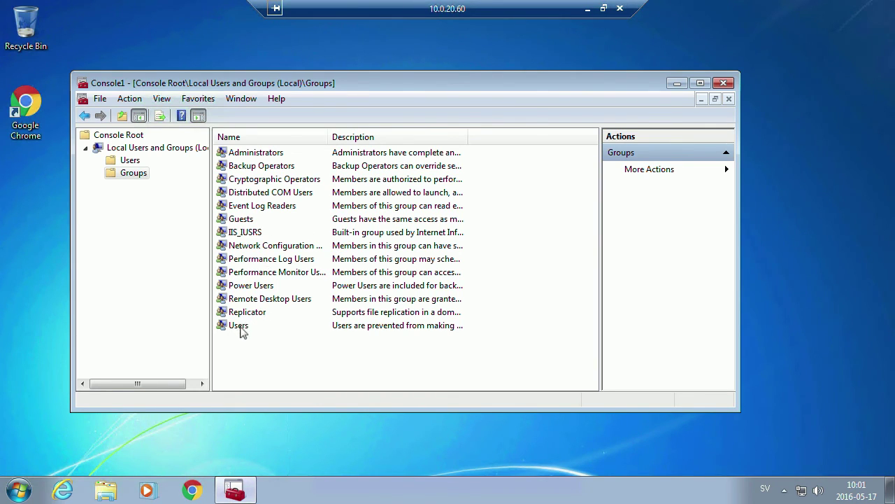
click(249, 289)
double_click(250, 297)
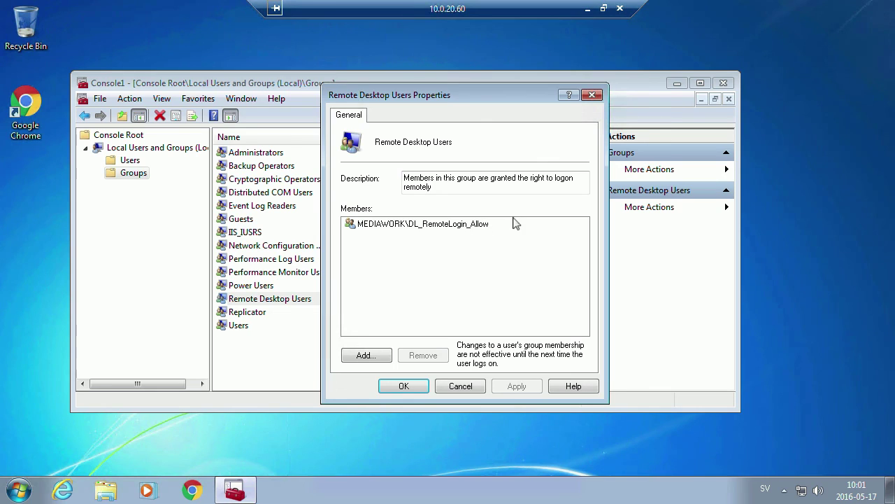
click(409, 387)
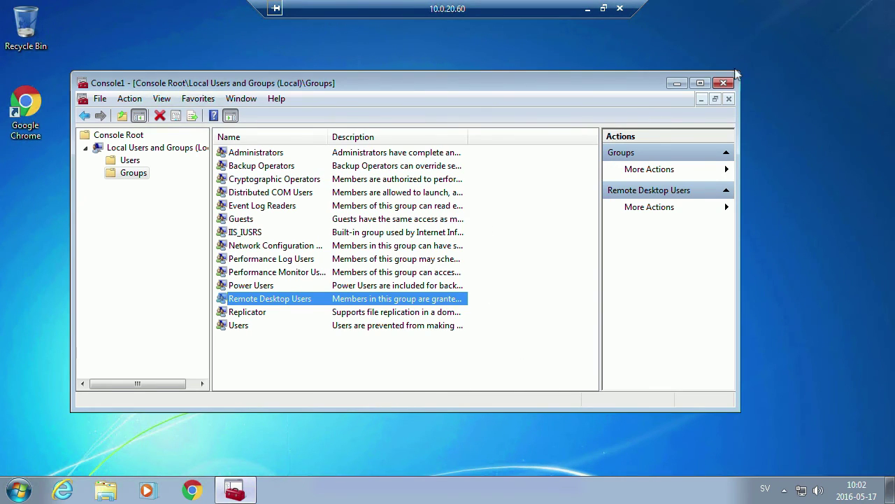
click(727, 85)
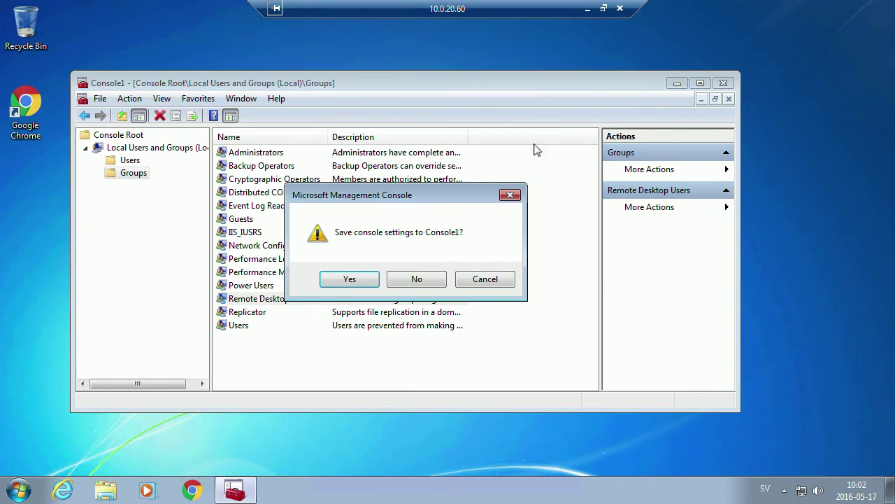
click(411, 280)
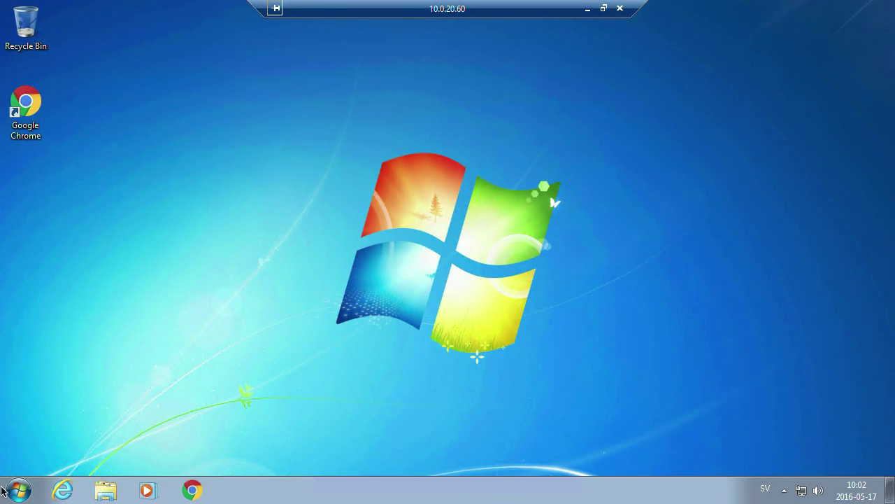
Log the administrator off Windows 7 and start a new Remote Desktop Connection from the taskbar jump list.
click(19, 490)
click(210, 454)
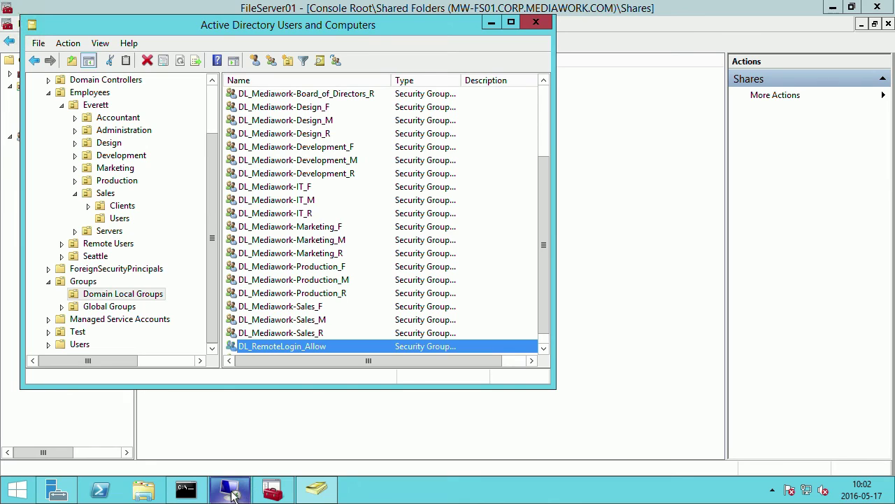
mouse_move(239, 492)
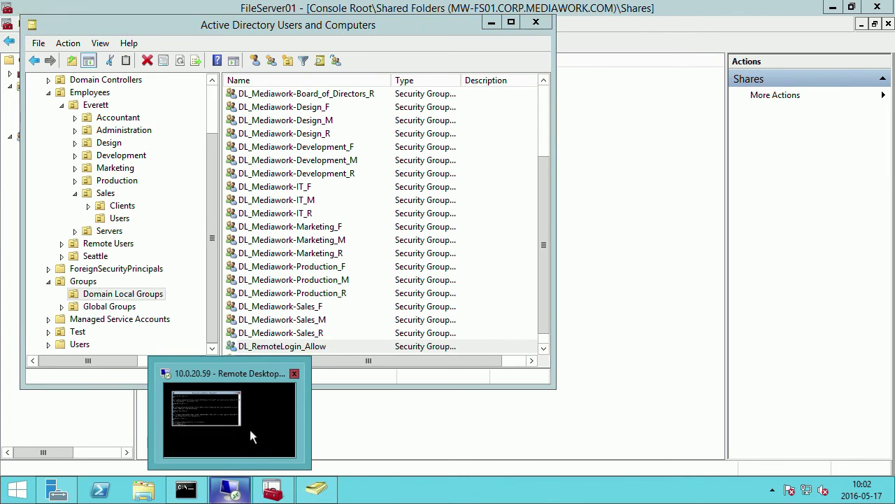
right_click(236, 483)
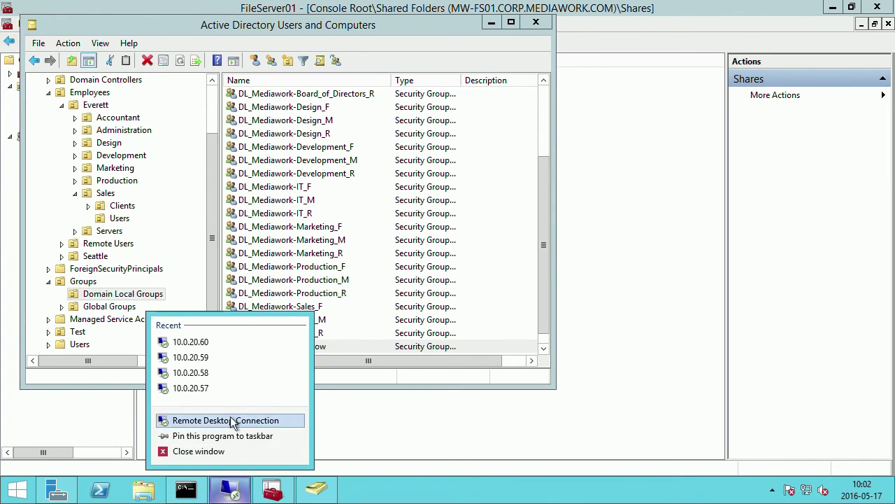
click(234, 422)
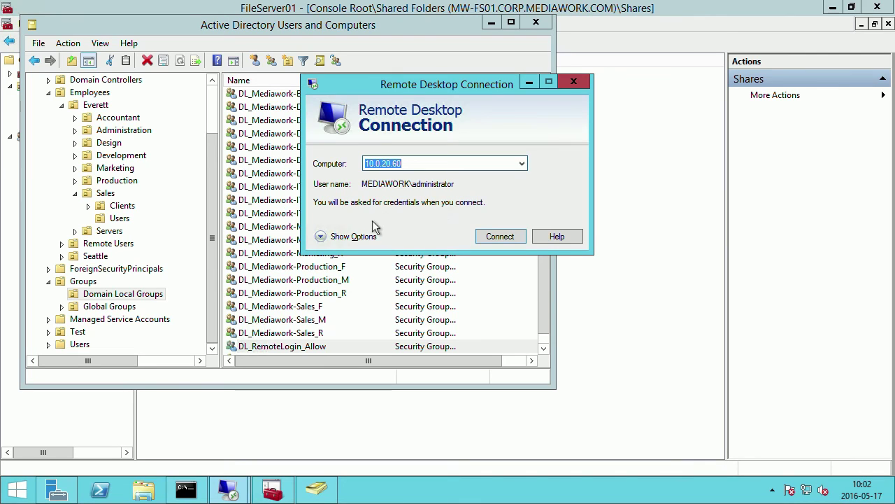
Connect to 10.0.20.60 as the new domain user, entering their password and accepting the certificate.
click(358, 238)
double_click(487, 232)
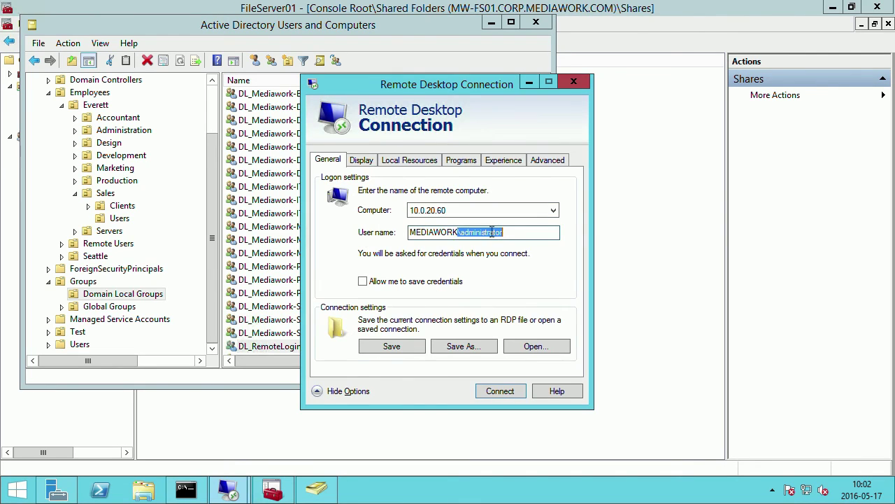
click(515, 232)
key(BackSpace)
key(BackSpace)
key(BackSpace)
key(BackSpace)
key(BackSpace)
key(BackSpace)
key(BackSpace)
key(BackSpace)
key(BackSpace)
key(BackSpace)
key(BackSpace)
key(BackSpace)
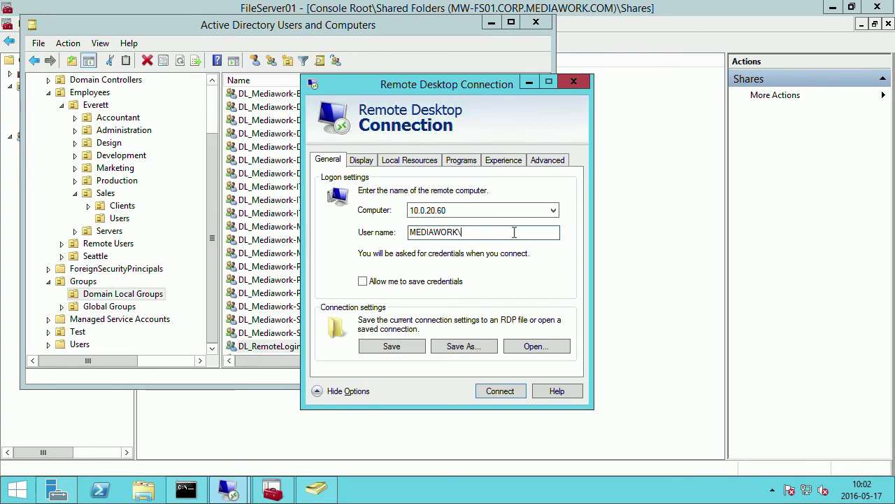
text(davidc)
click(506, 390)
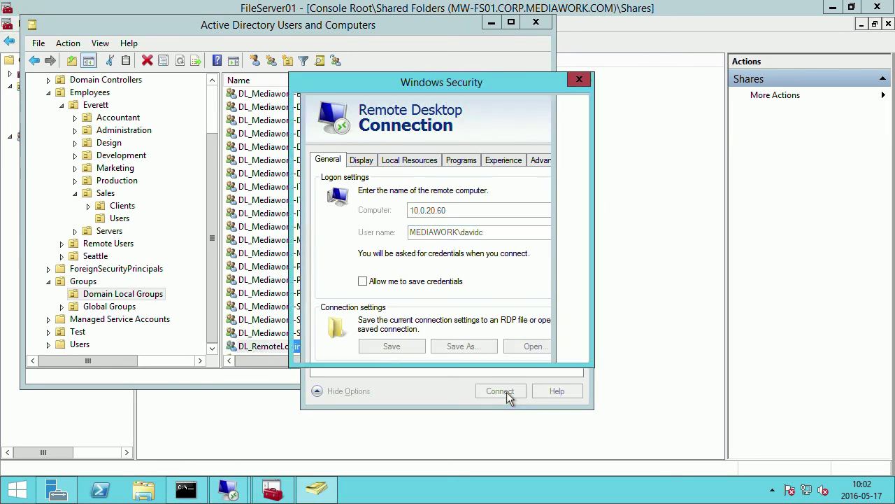
text(••••••••)
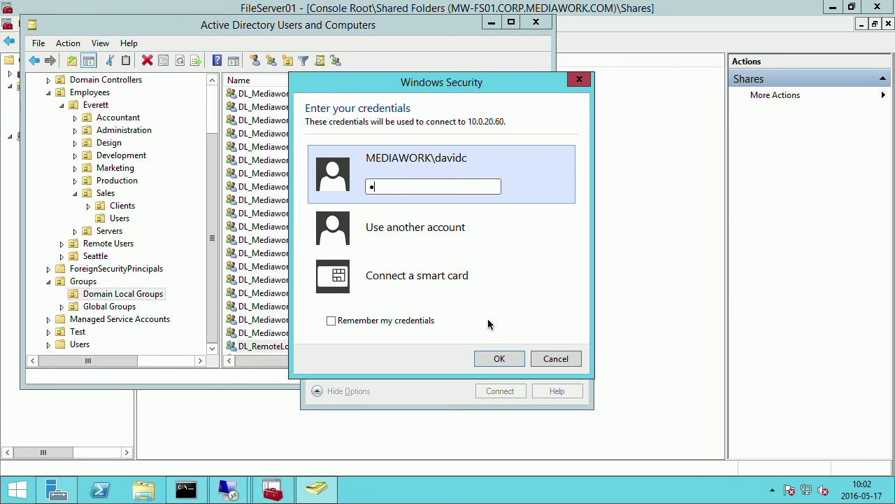
key(Return)
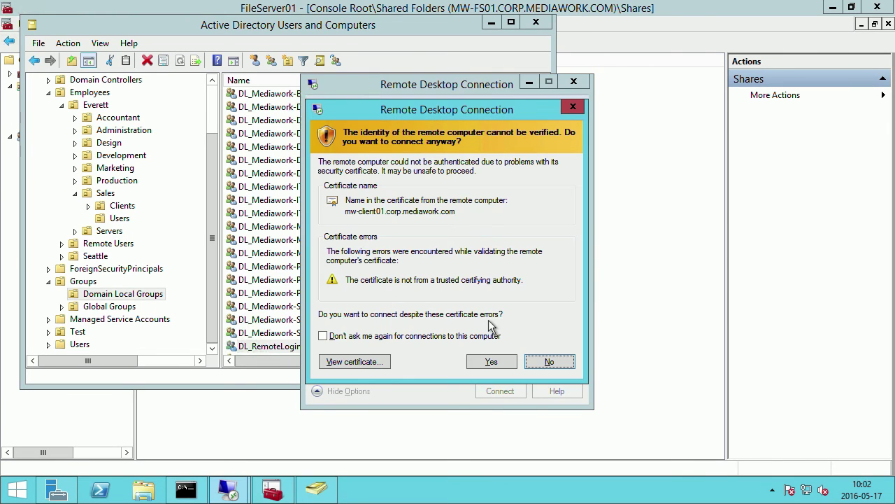
click(493, 361)
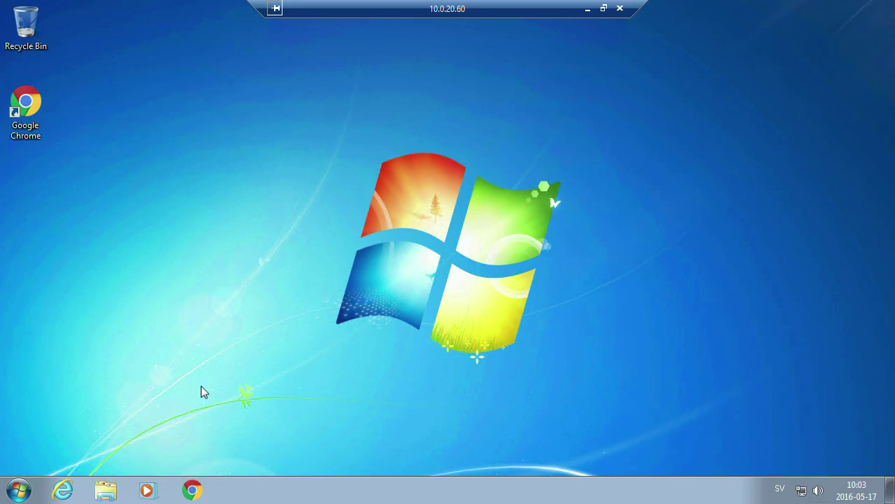
Attempt a network path in Run and Start search, dismissing both without running anything.
key(super+r)
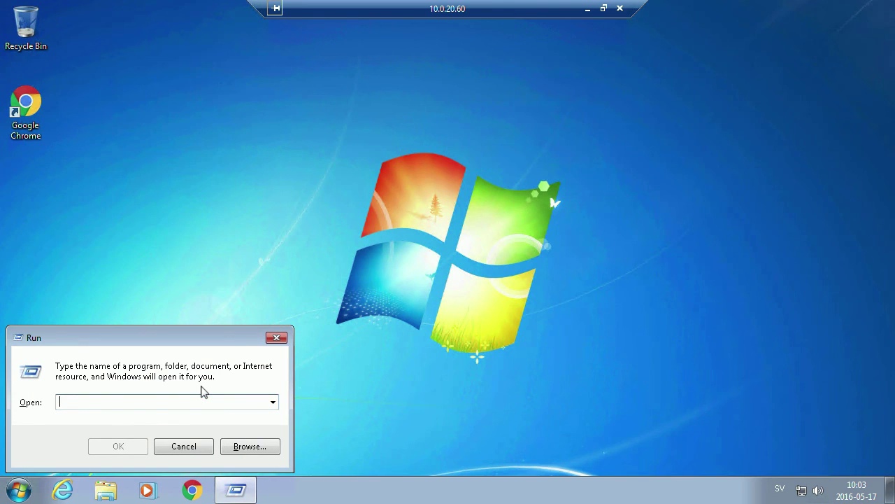
text(\\)
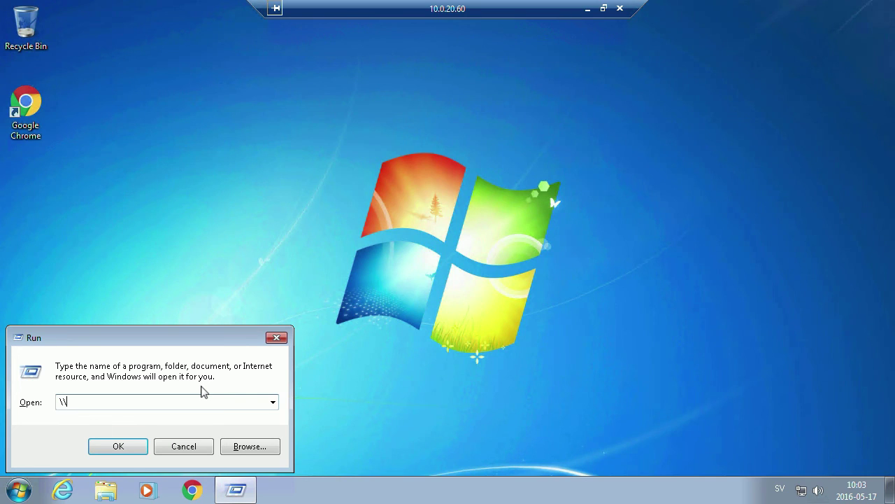
click(276, 338)
click(18, 489)
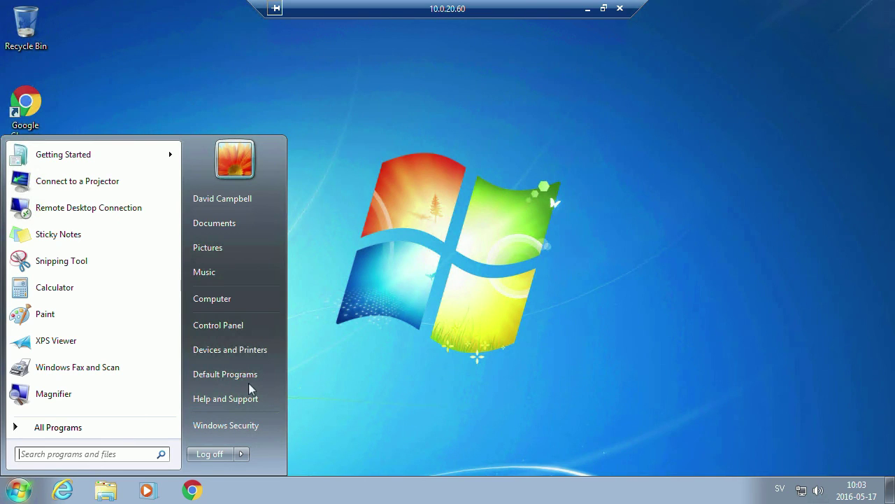
text(\\)
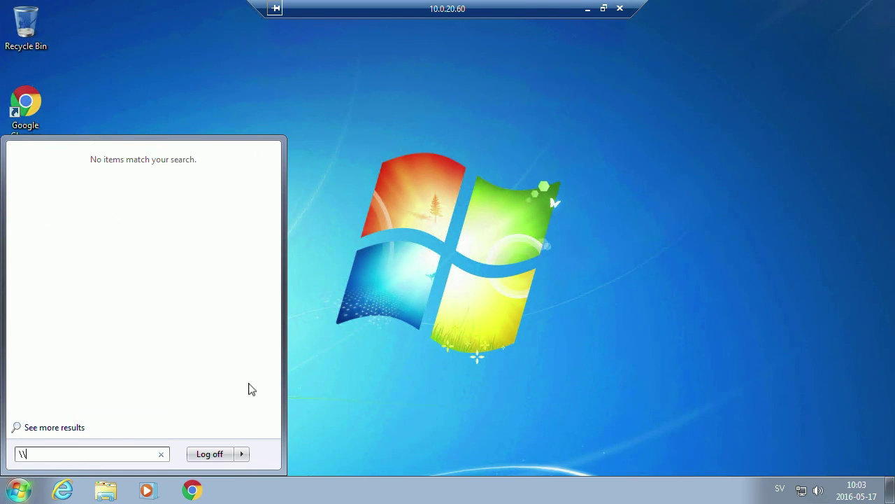
click(417, 362)
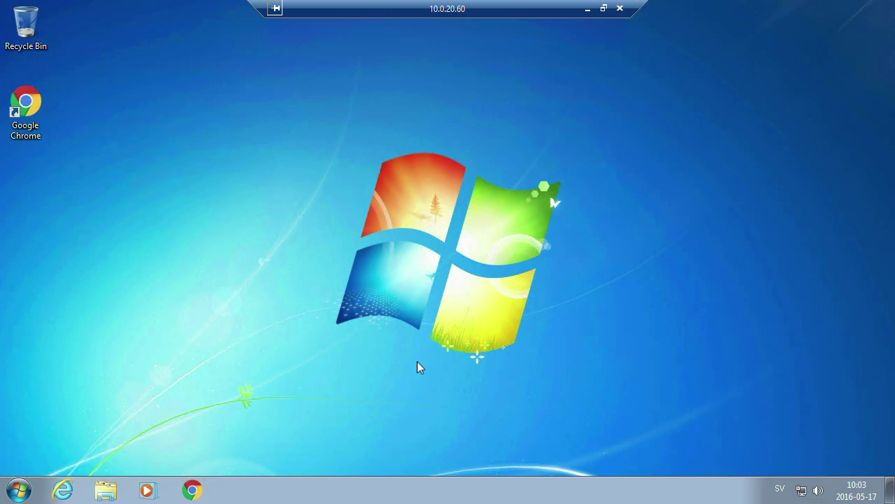
Run \\mw-fs01 and open its Sales share.
key(super+r)
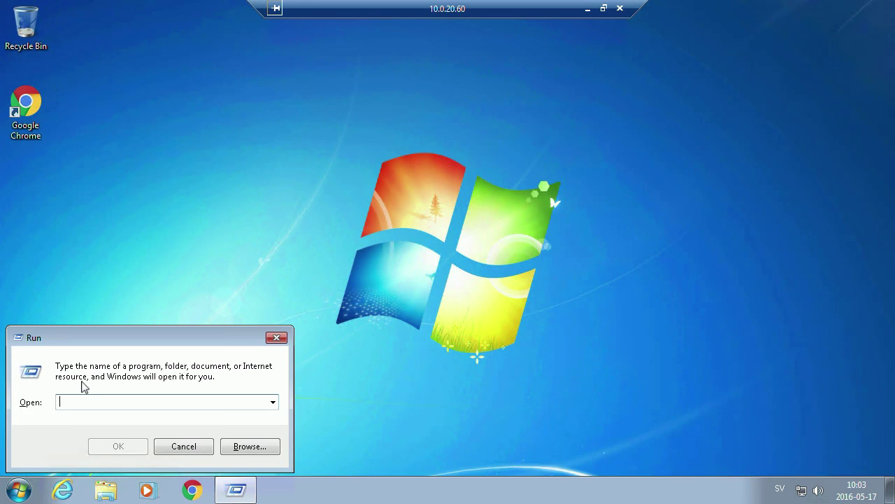
text(\\)
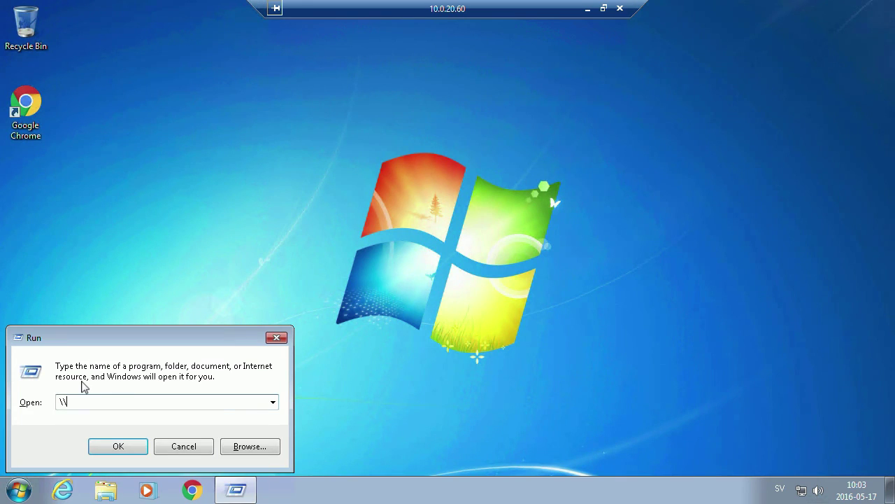
text(mw-fs01)
key(Return)
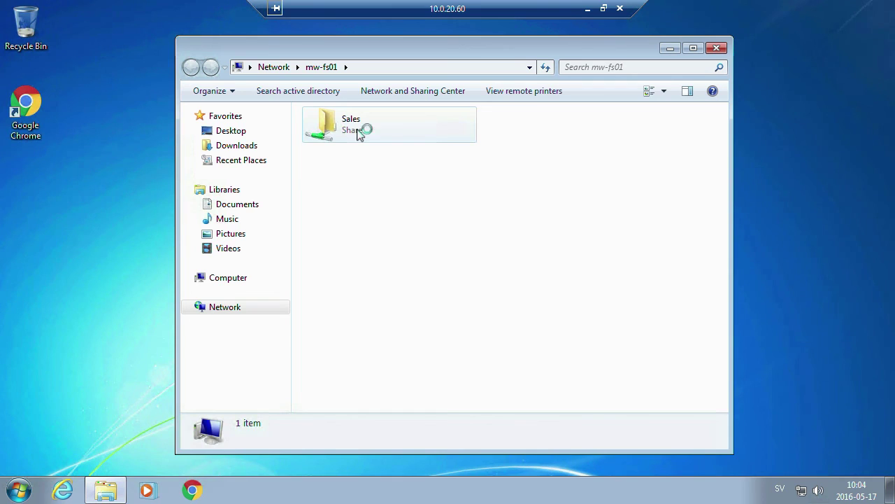
double_click(359, 134)
Try creating a new Journal Document in Sales, dismiss the Access Denied warning, and minimize the session.
right_click(351, 202)
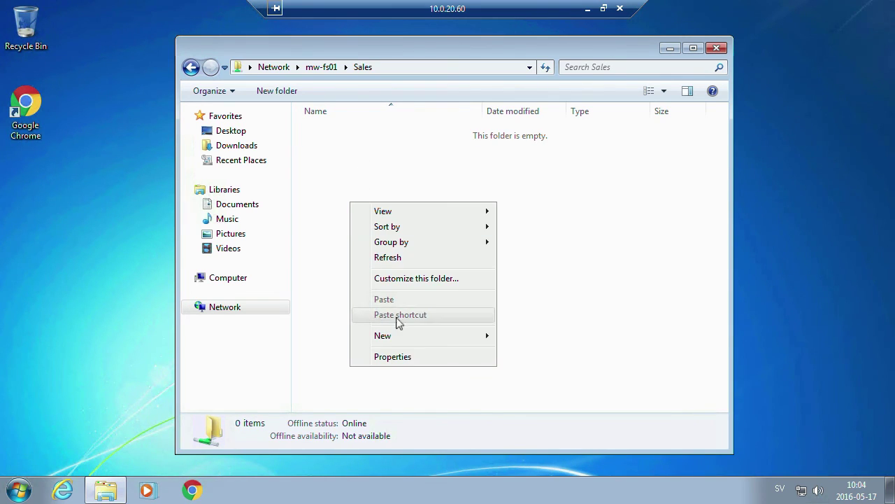
mouse_move(423, 343)
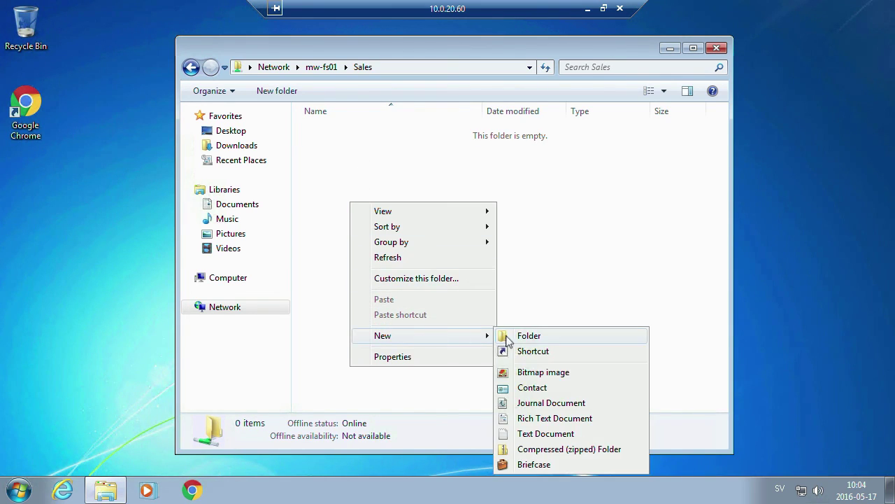
click(553, 404)
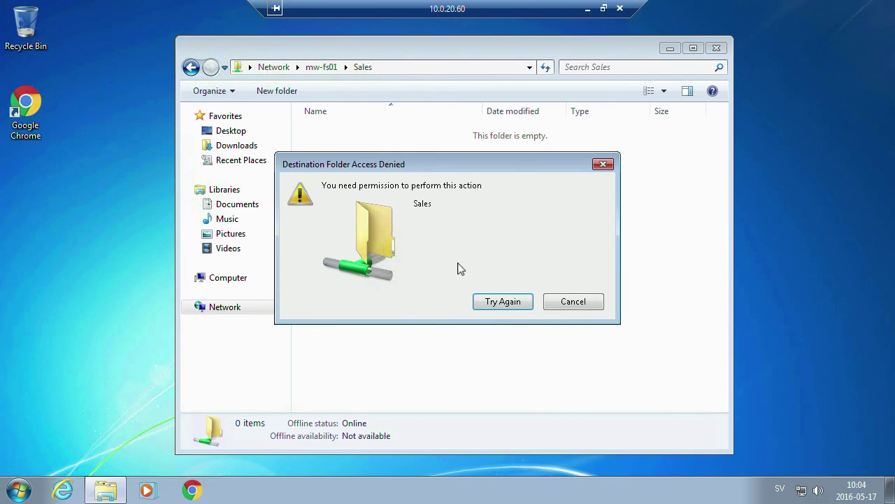
click(531, 302)
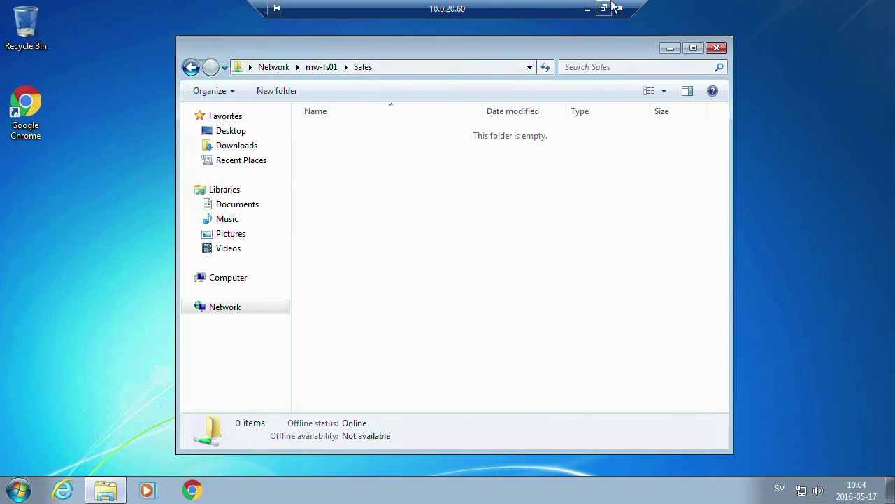
click(587, 10)
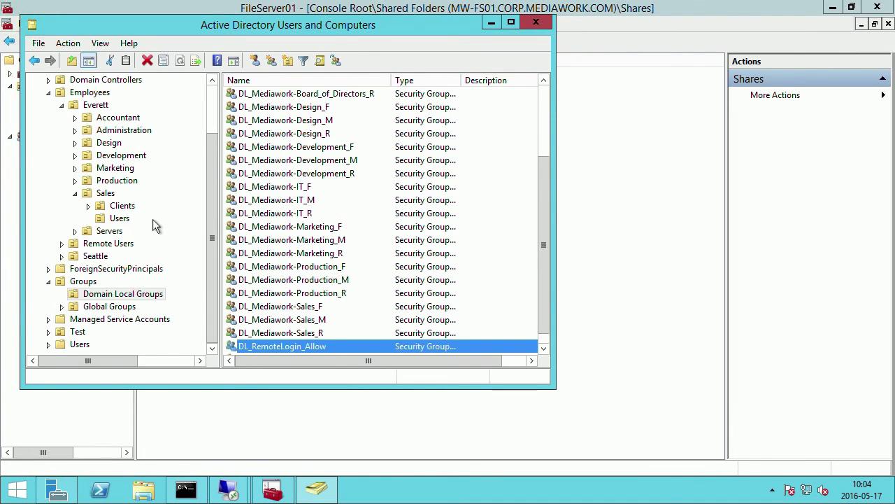
click(119, 219)
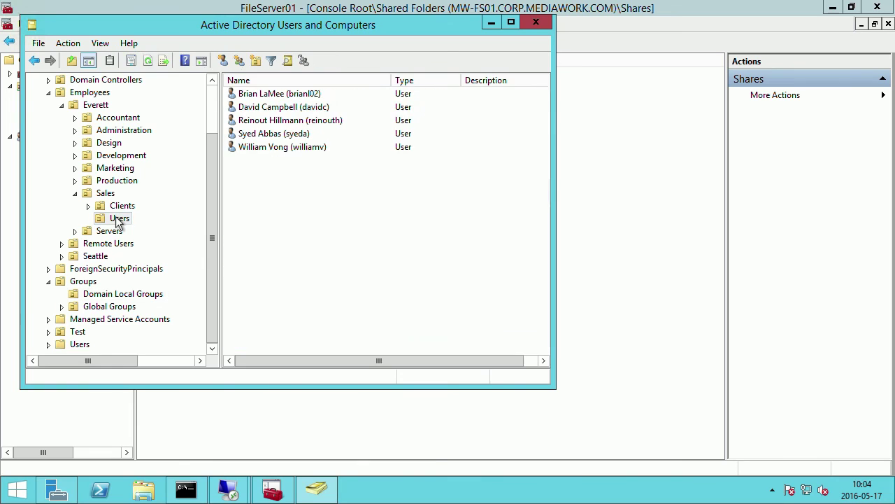
click(301, 109)
double_click(302, 108)
click(203, 75)
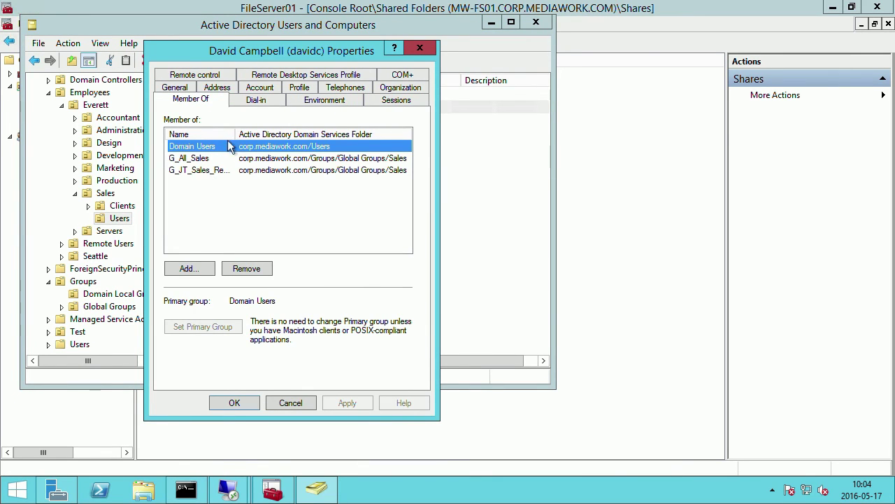
double_click(236, 134)
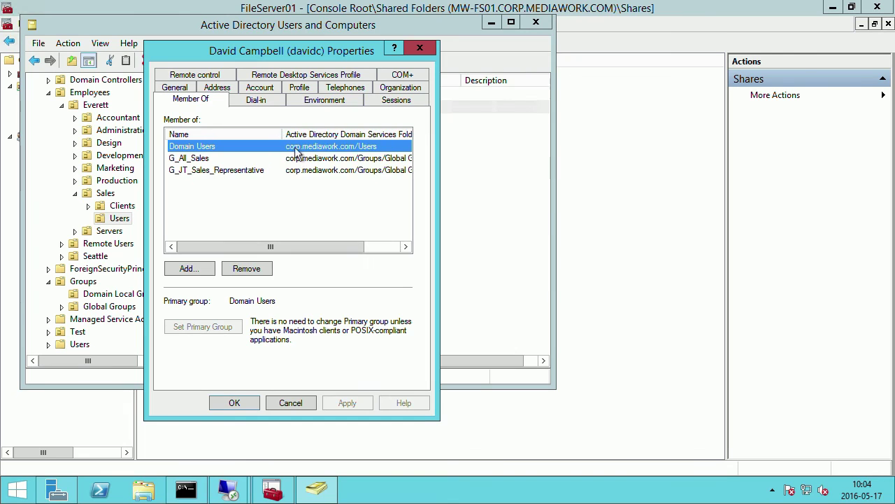
click(290, 403)
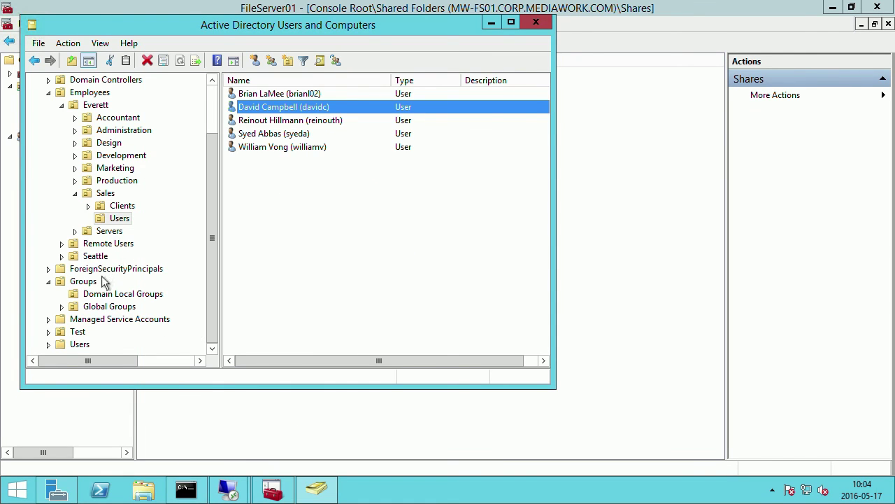
click(122, 294)
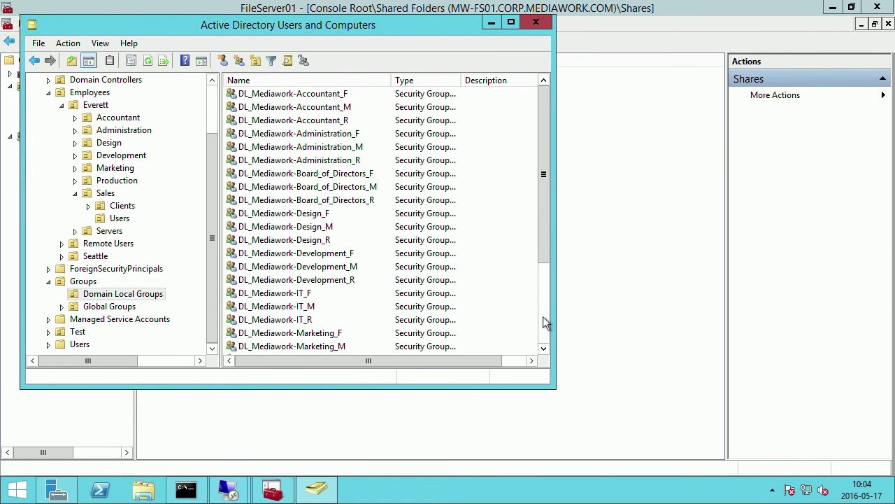
Check DL_Mediawork-Sales_M's Members tab to confirm G_JT_European_Sales_Manager is listed.
click(544, 317)
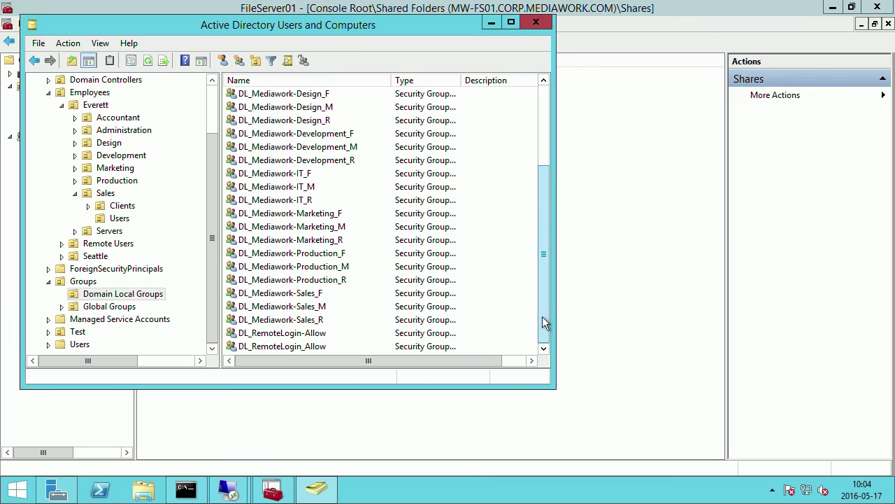
double_click(307, 307)
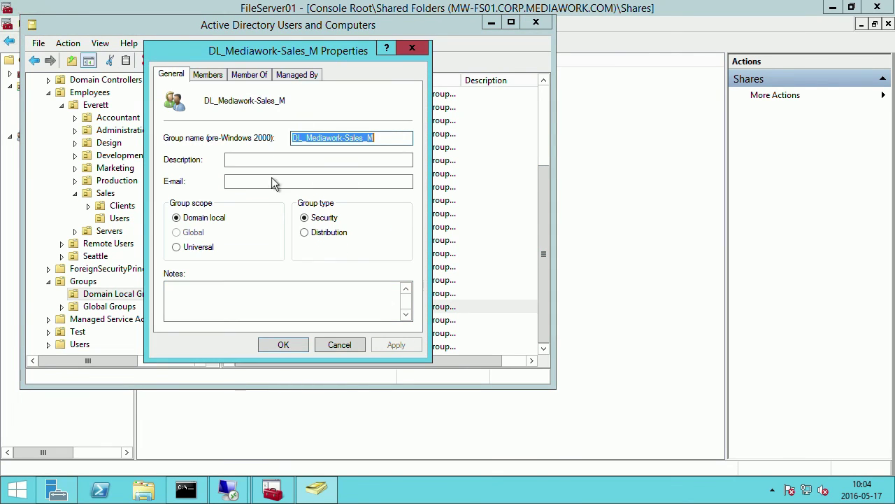
click(220, 77)
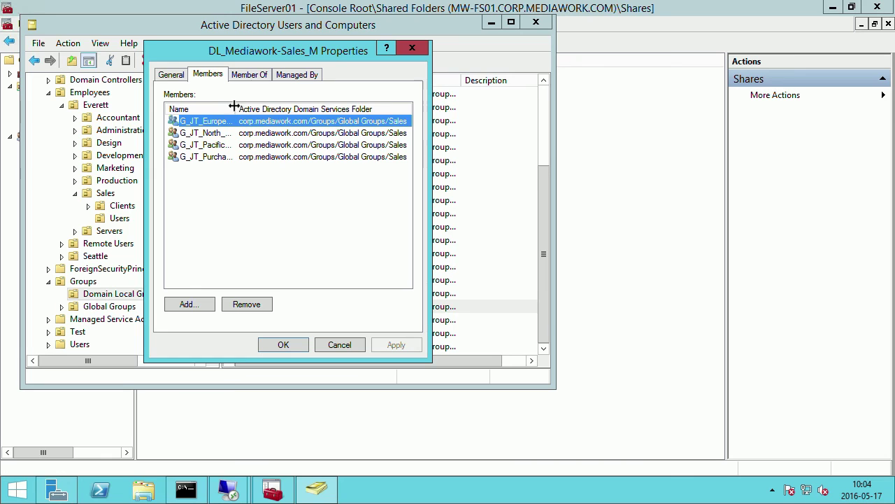
drag(236, 109, 326, 118)
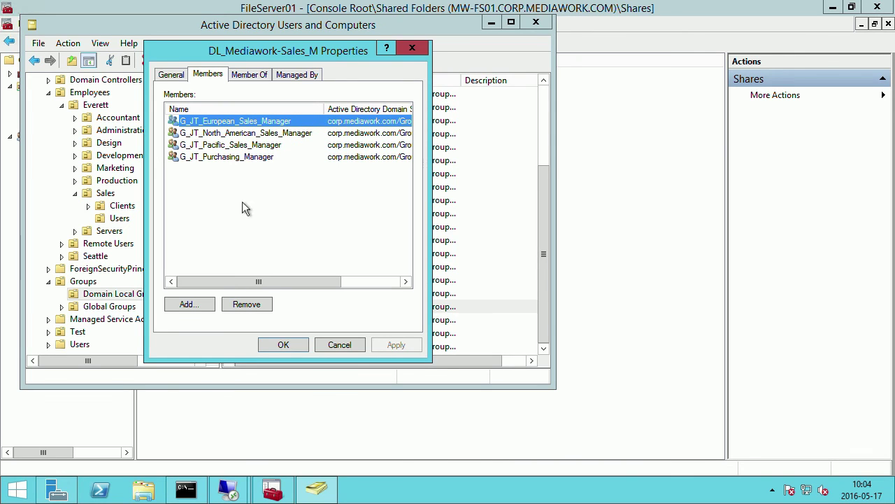
click(340, 344)
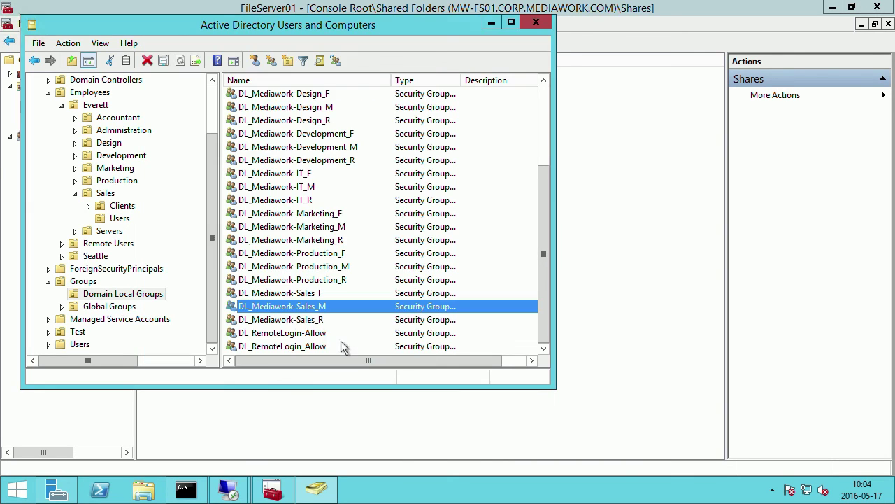
Confirm DL_Mediawork-Sales_R contains G_All_Sales, then list the Sales Users accounts.
double_click(301, 320)
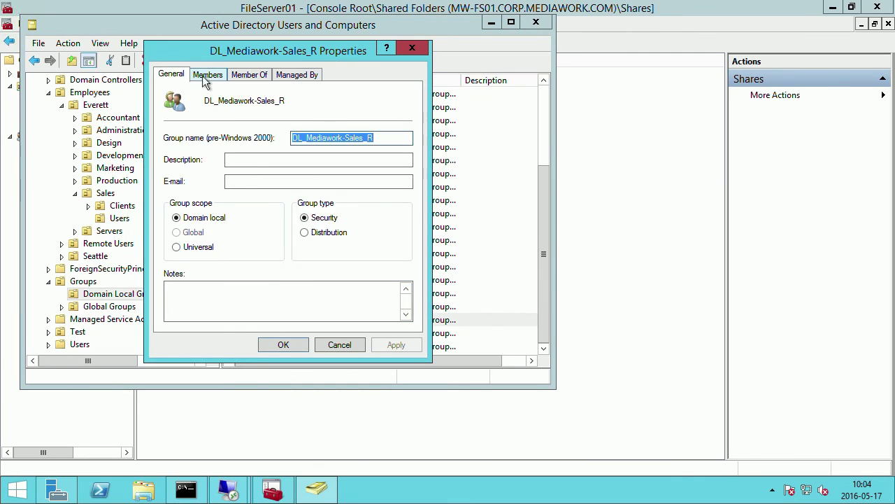
click(207, 75)
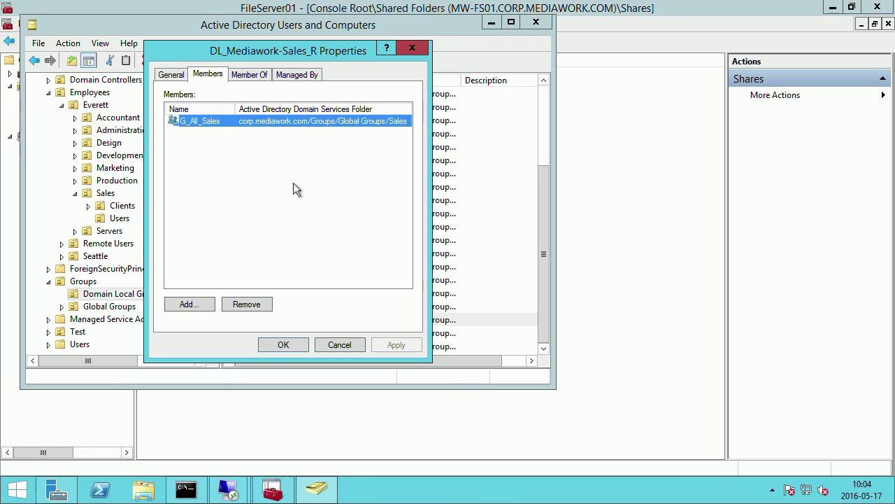
click(344, 342)
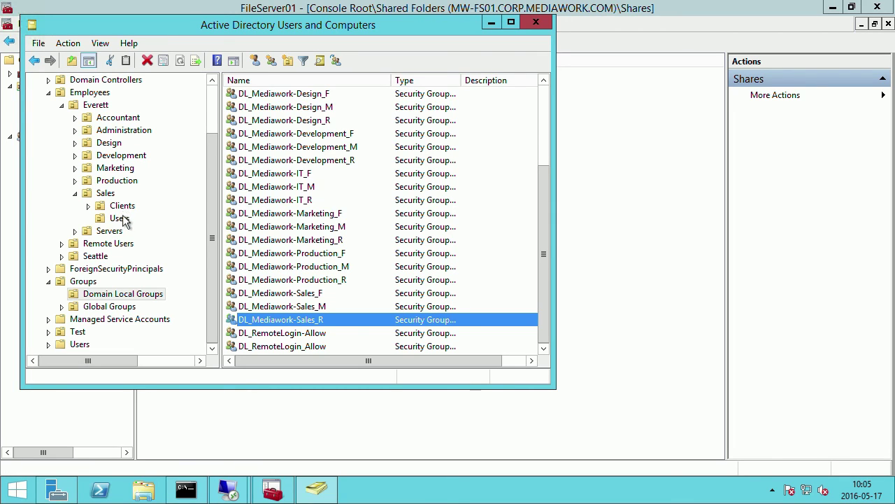
click(119, 218)
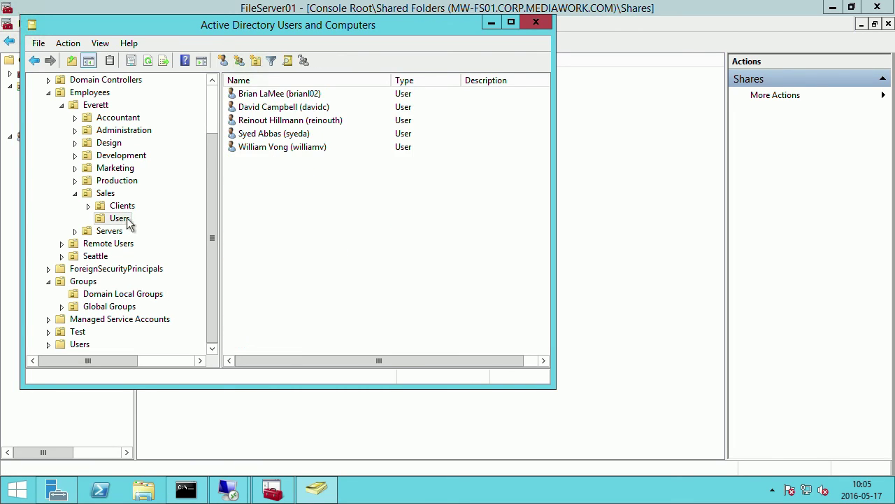
Add the Sales user to G_JT_European_Sales_Manager via a 'G_' lookup on their Member Of tab.
click(316, 109)
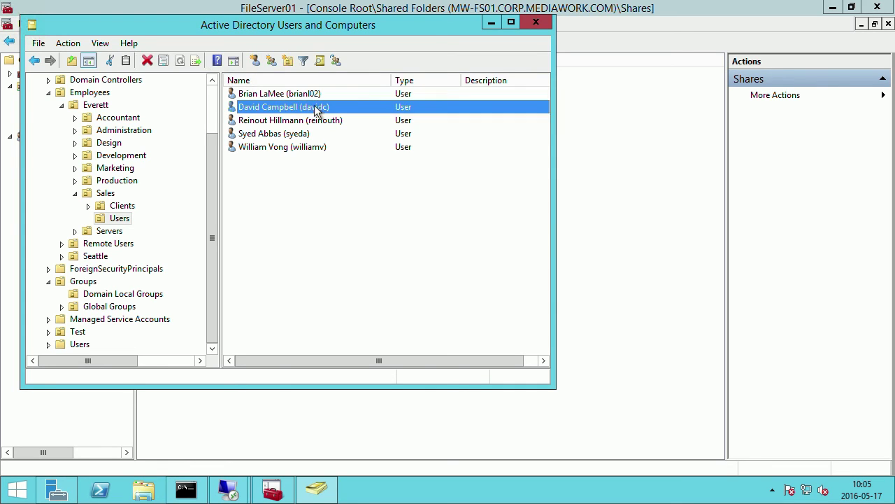
double_click(316, 110)
click(189, 74)
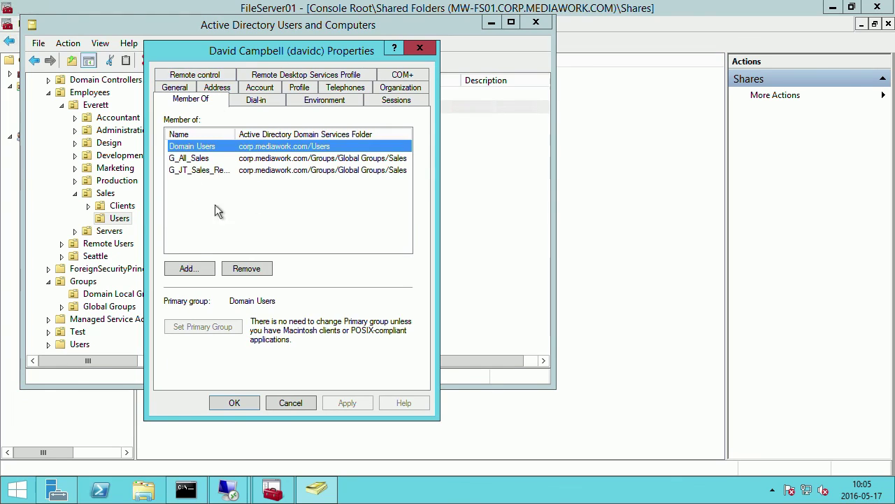
click(188, 267)
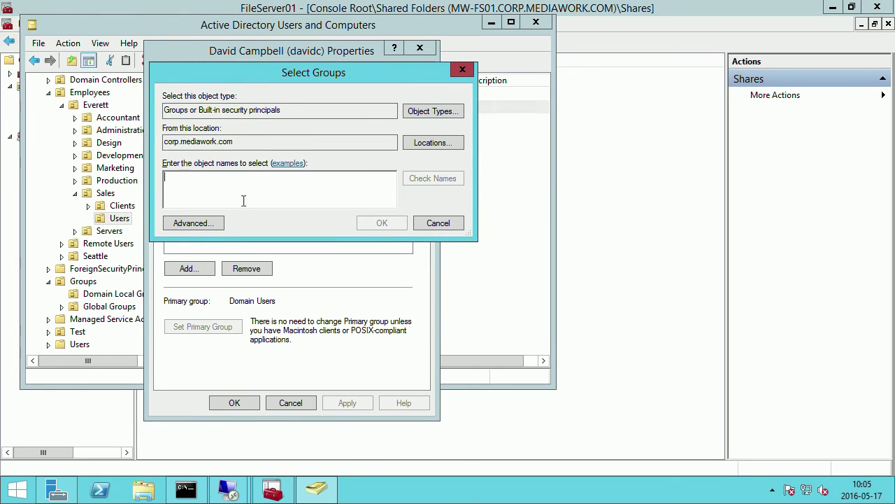
text(G_)
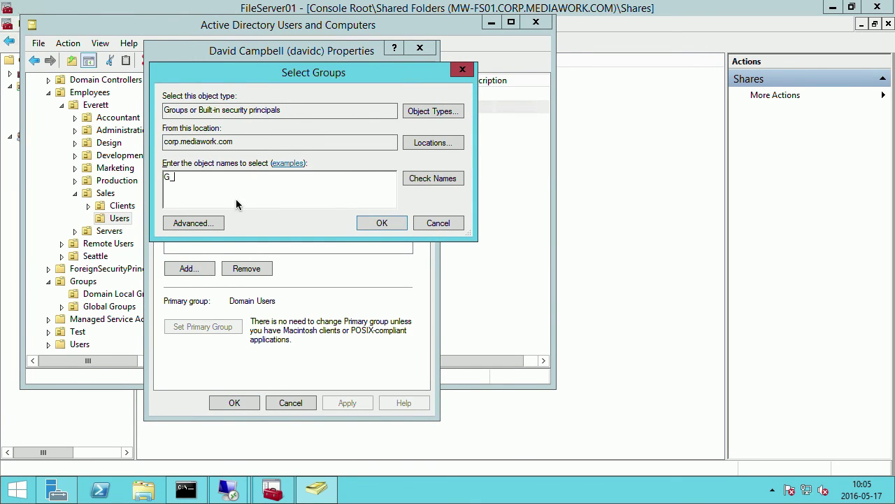
key(Return)
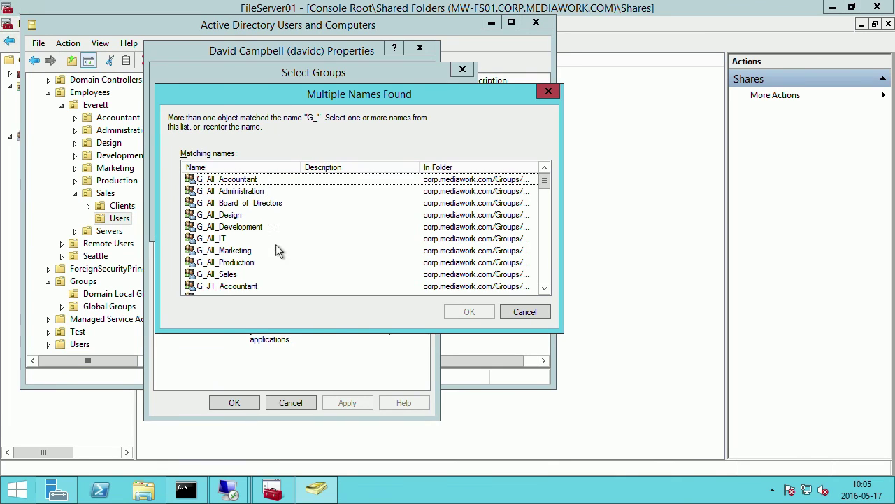
scroll(277, 249, down, 2)
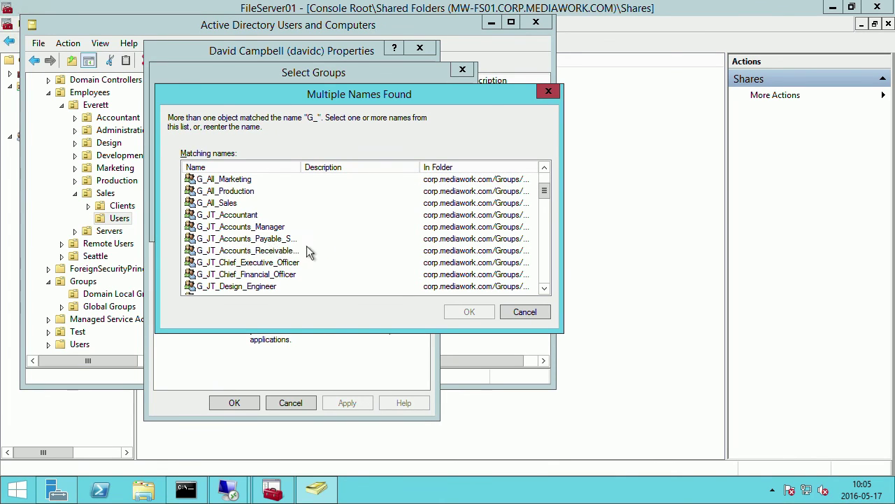
scroll(300, 256, down, 2)
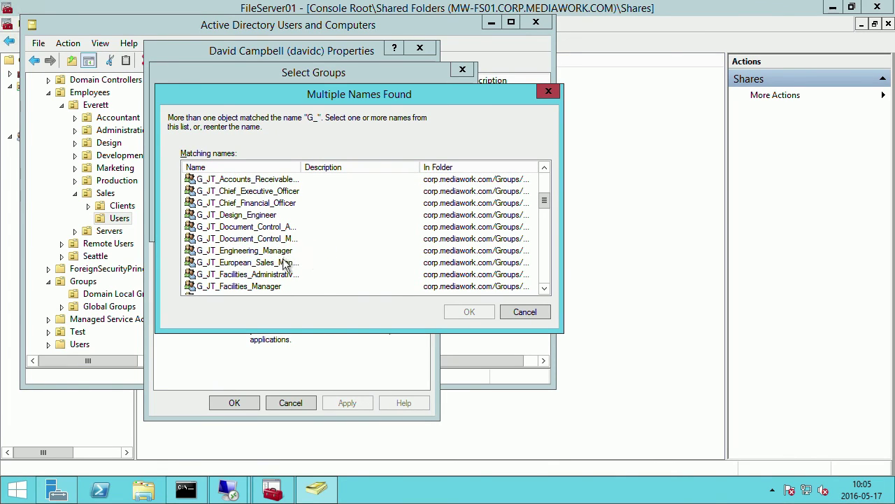
click(287, 262)
drag(300, 166, 331, 169)
click(469, 313)
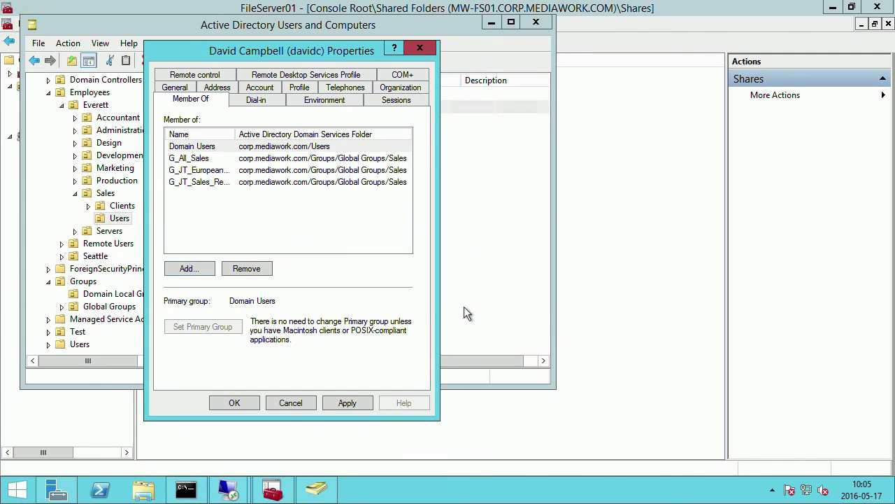
click(235, 404)
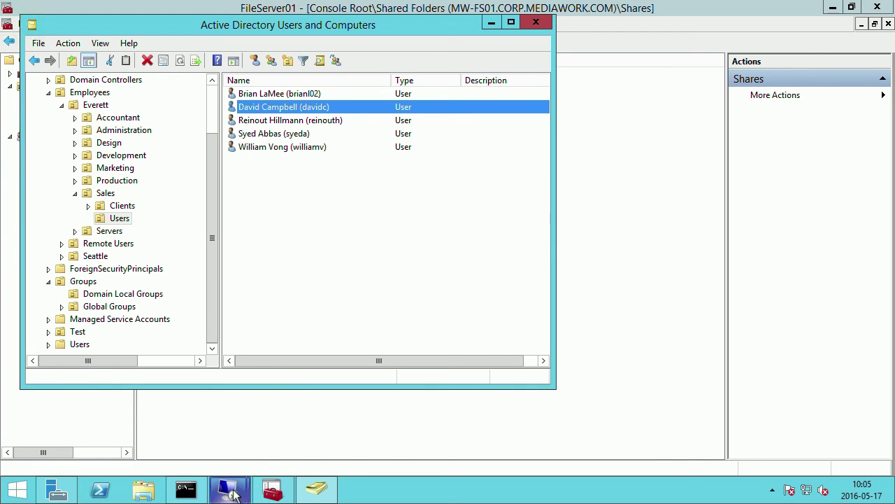
In the 10.0.20.60 session, try creating a new Compressed (zipped) Folder in the Sales share.
mouse_move(235, 494)
click(294, 405)
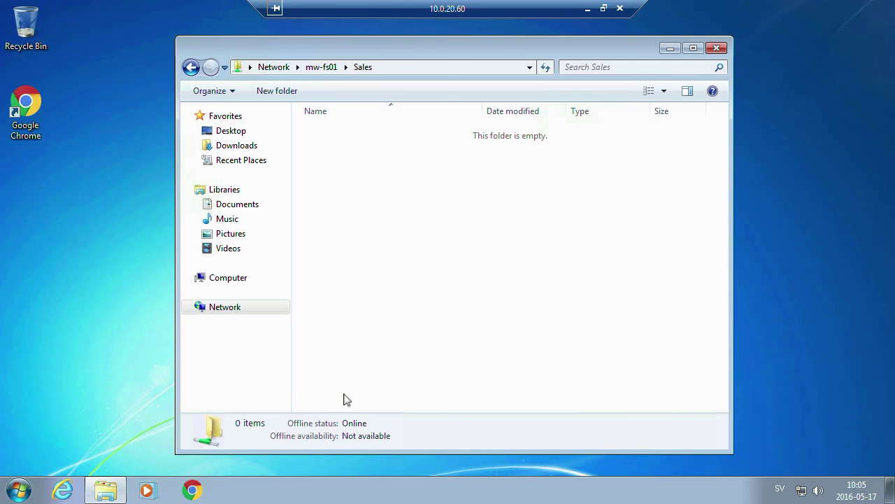
right_click(444, 235)
mouse_move(545, 371)
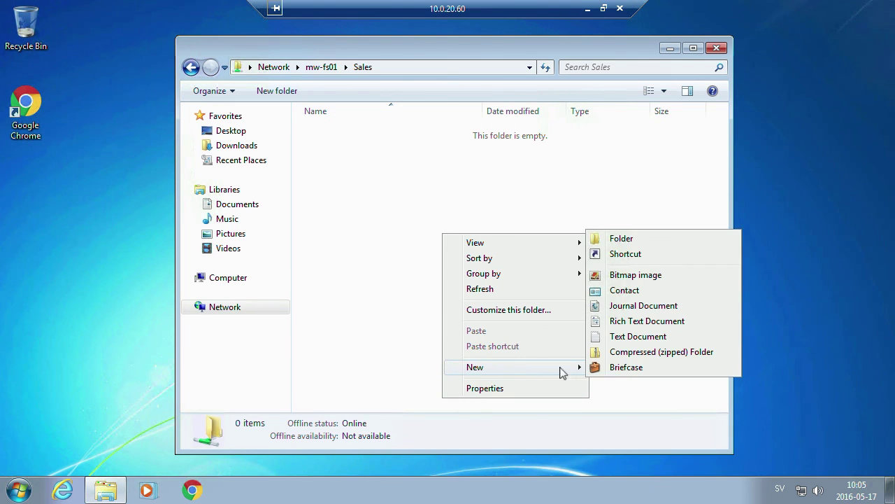
click(641, 352)
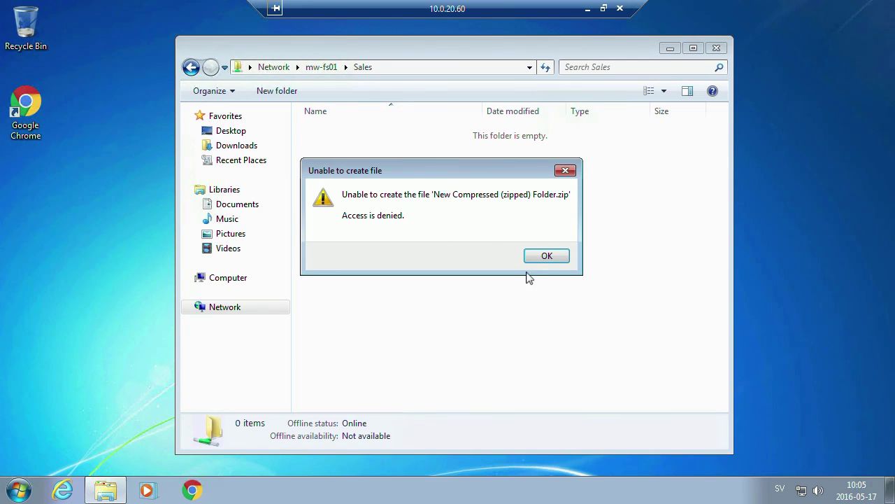
Dismiss the access-denied error, close the Sales window, and open the Start menu.
click(543, 256)
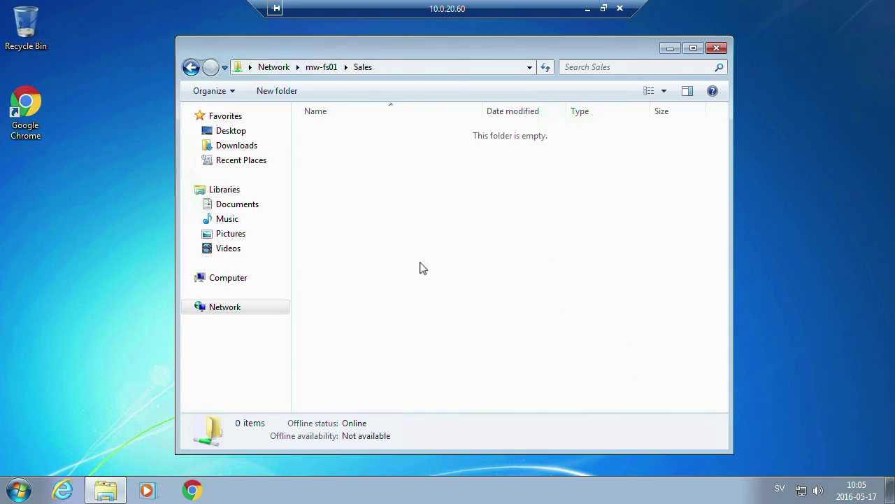
click(718, 48)
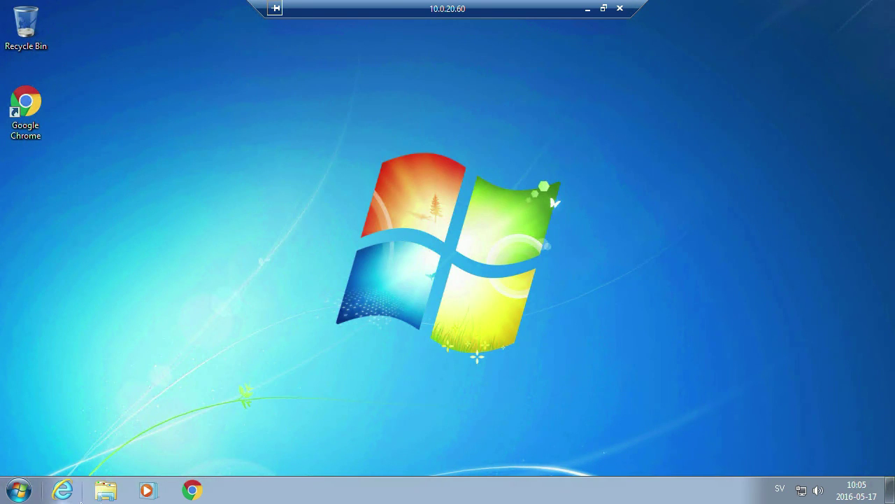
click(17, 489)
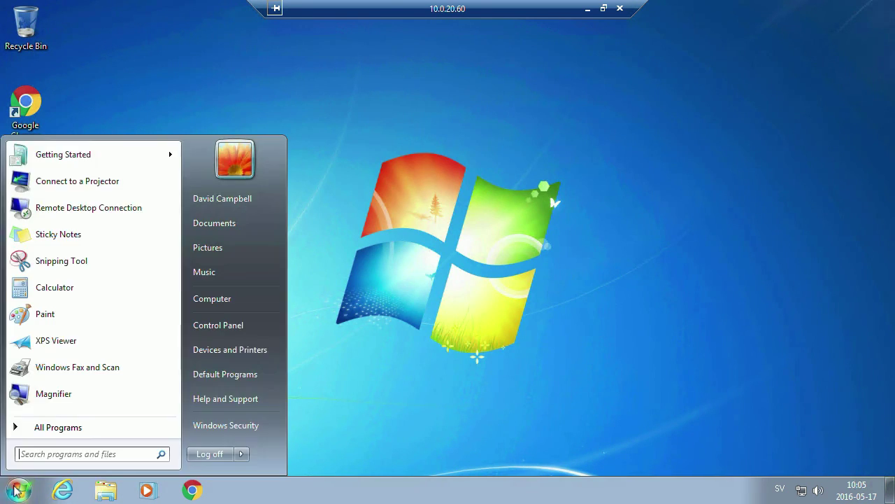
Log off the Windows 7 session and reconnect to 10.0.20.60 with the account password, accepting the certificate.
click(210, 455)
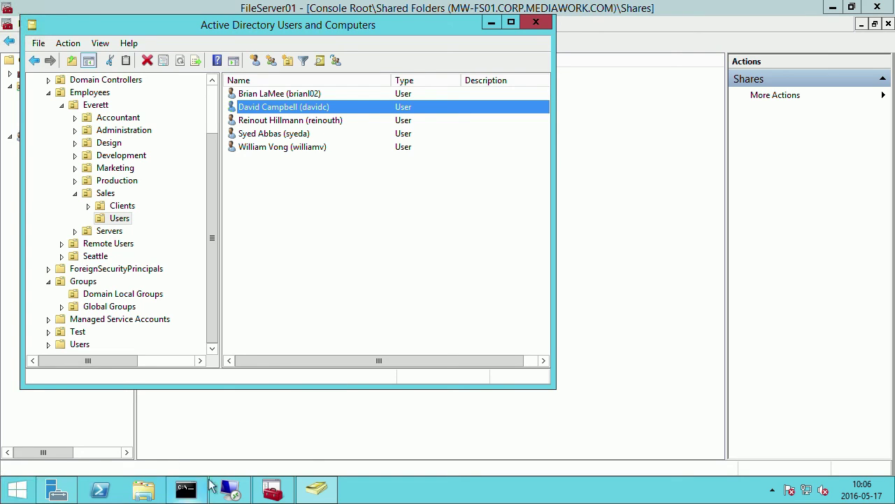
right_click(236, 493)
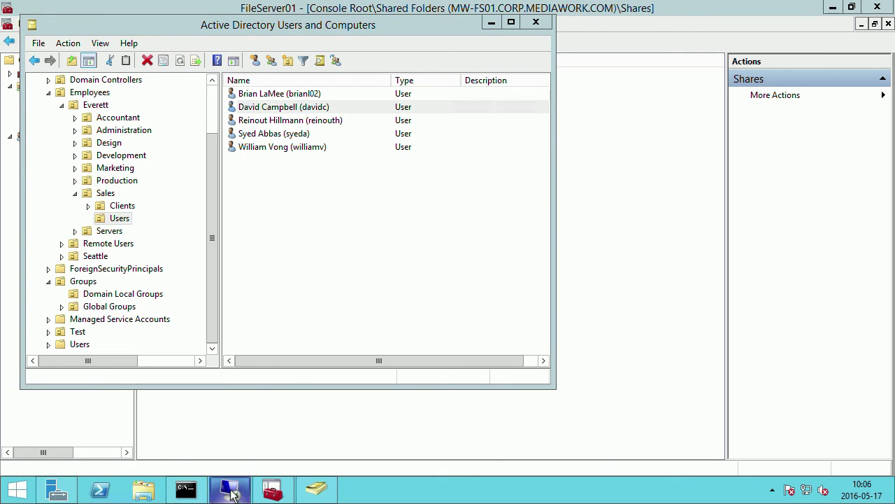
click(217, 342)
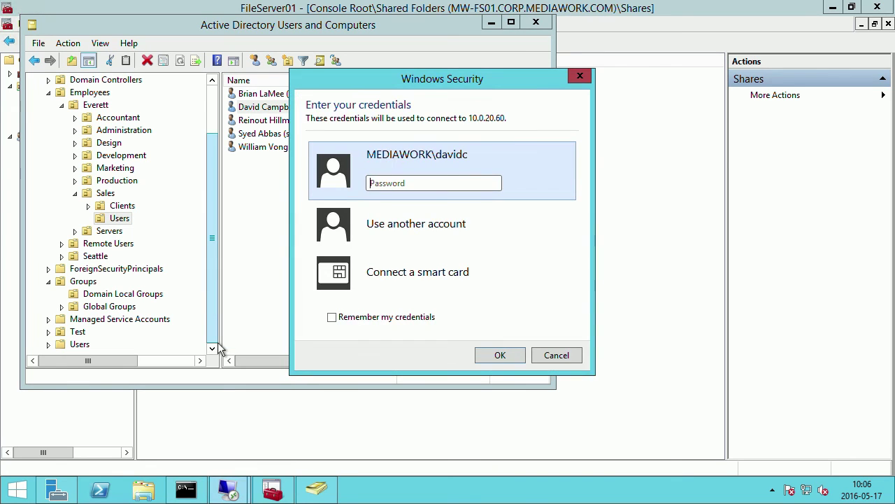
text(•••••••)
key(Return)
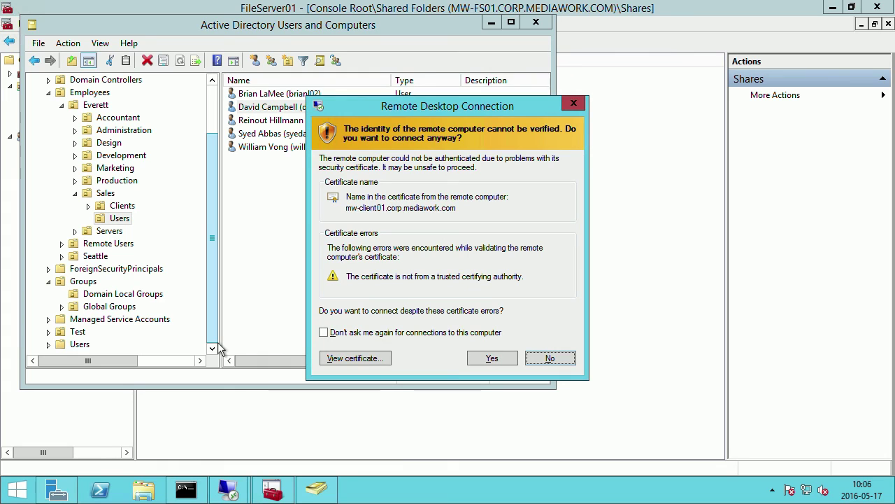
click(491, 358)
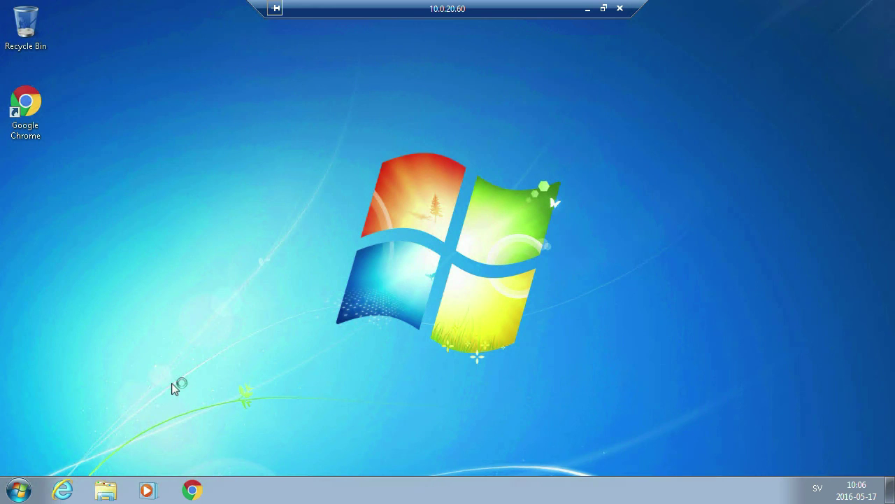
Open the Sales share on \\mw-fs01 from the Run prompt.
key(super+r)
key(Return)
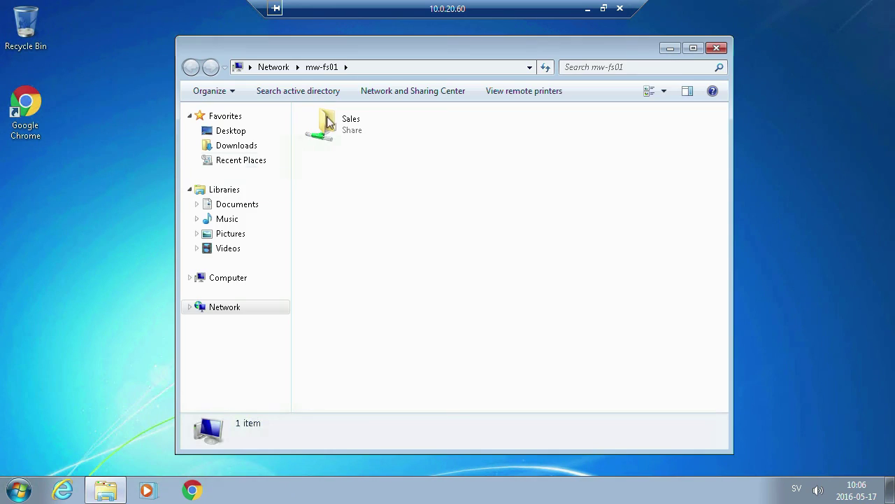
double_click(350, 125)
Create a New Rich Text Document in Sales with its default name, then return to mw-fs01.
right_click(344, 184)
mouse_move(417, 322)
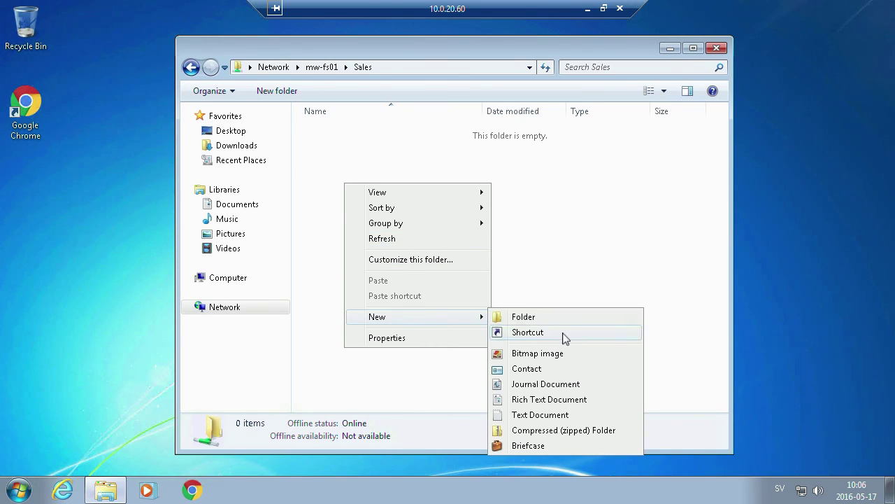
click(560, 402)
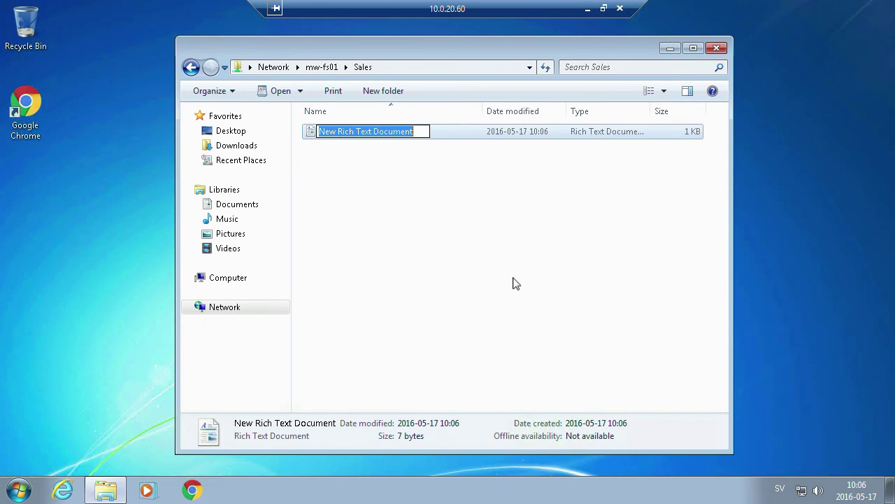
key(Return)
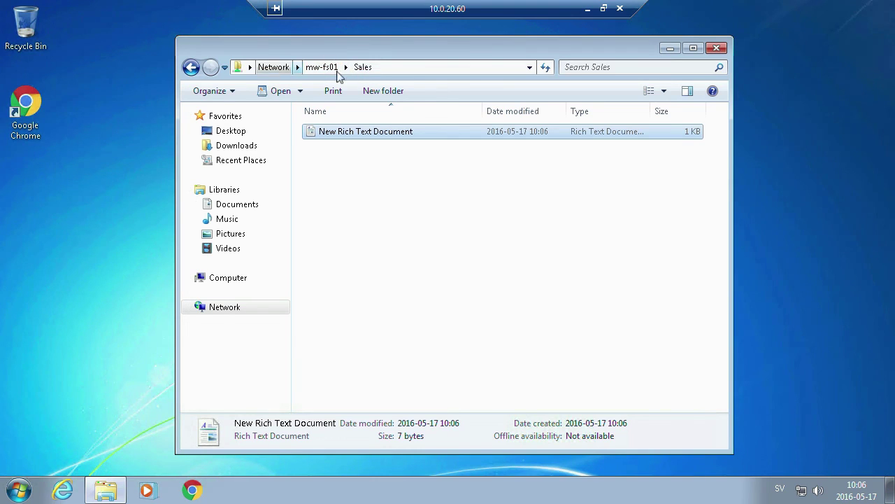
click(322, 67)
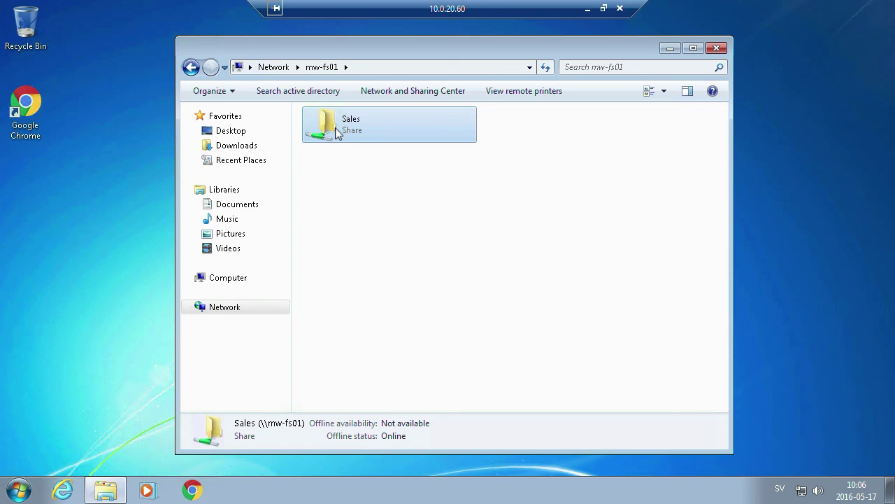
Drag the Sales share onto the desktop to create a Sales (mw-fs01) shortcut, then close Explorer.
drag(338, 133, 70, 226)
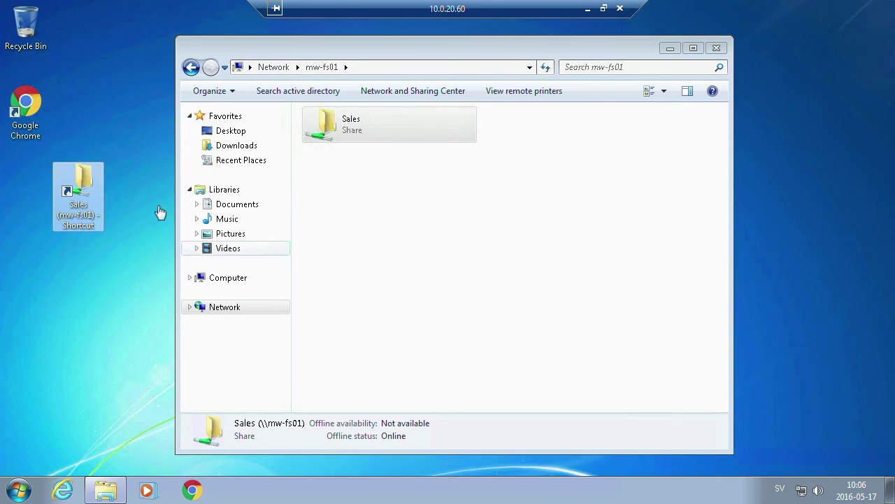
click(227, 280)
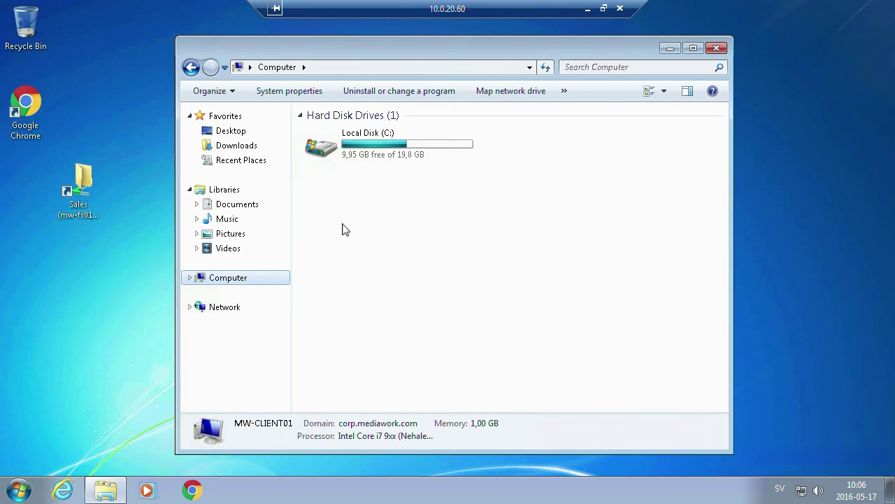
click(233, 308)
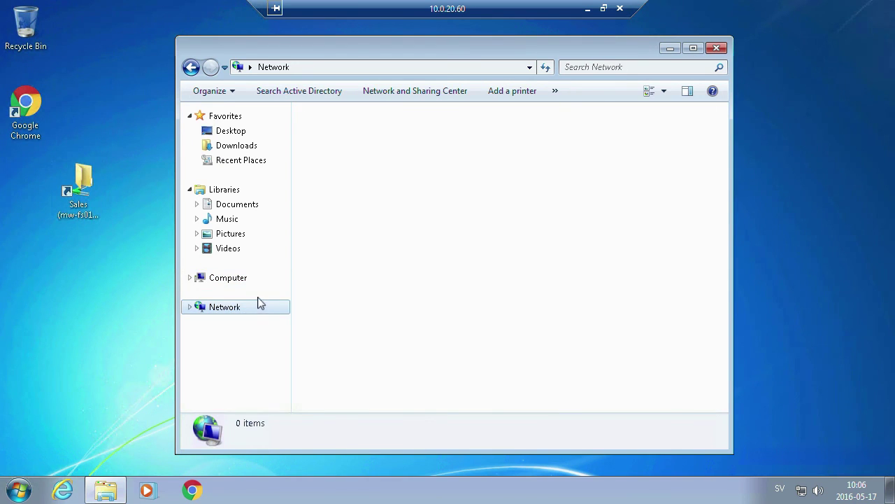
click(717, 47)
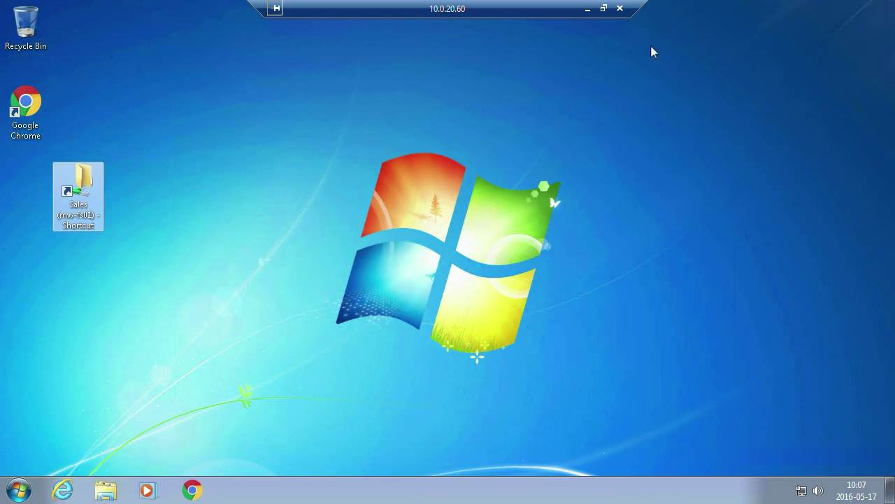